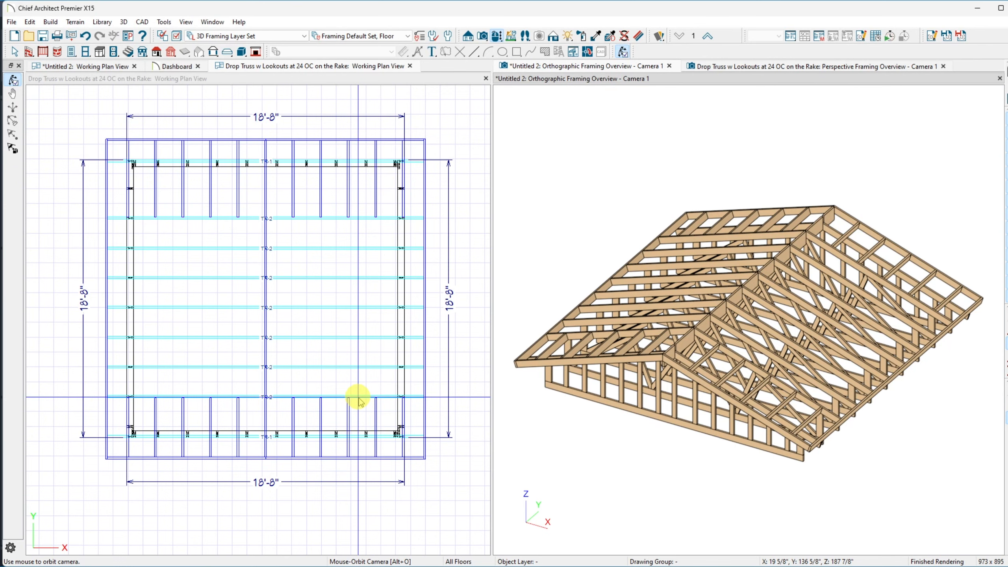
# Show the Untitled 2 working plan with the Framing Layer Set displayed.
pyautogui.click(80, 66)
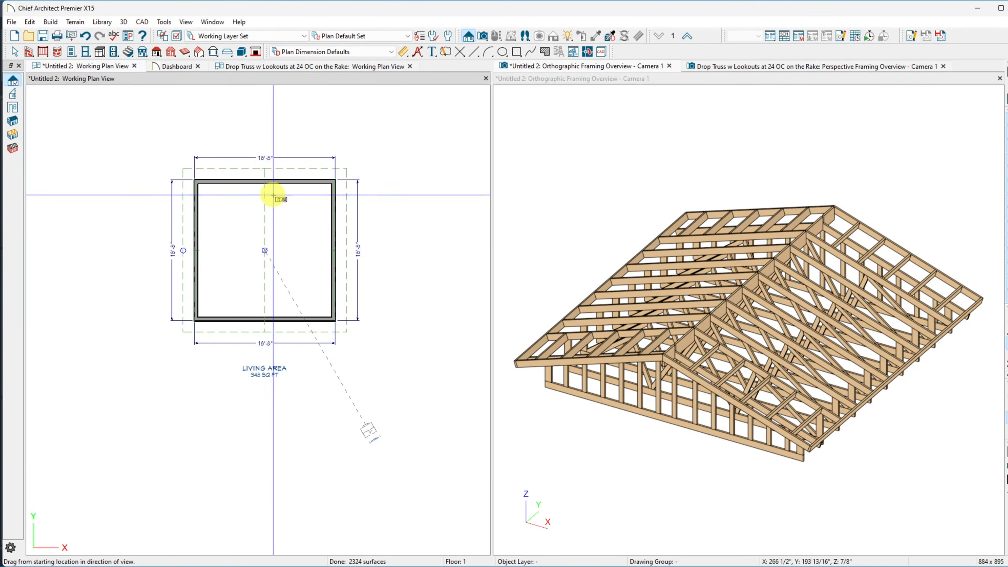
pyautogui.click(253, 36)
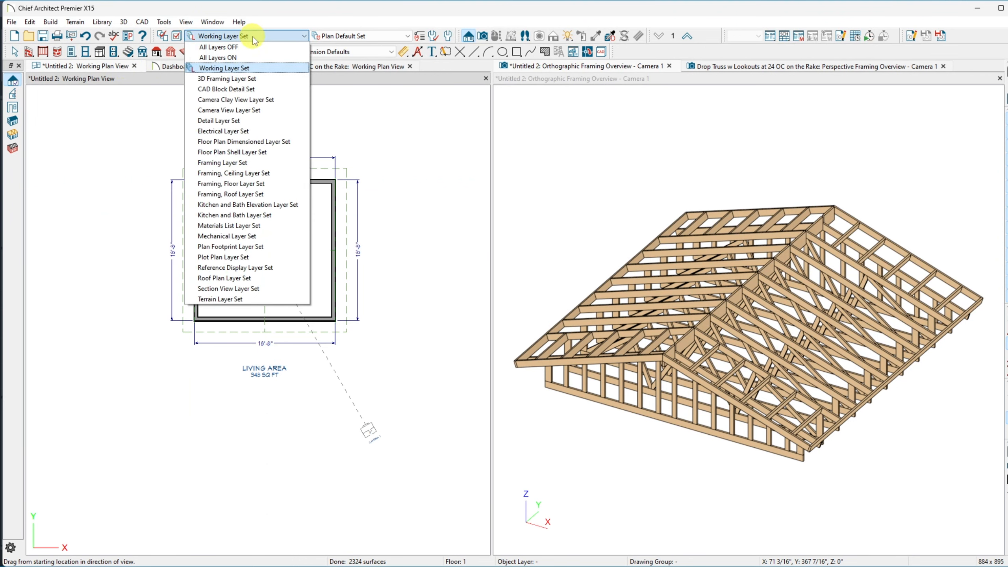
pyautogui.click(246, 162)
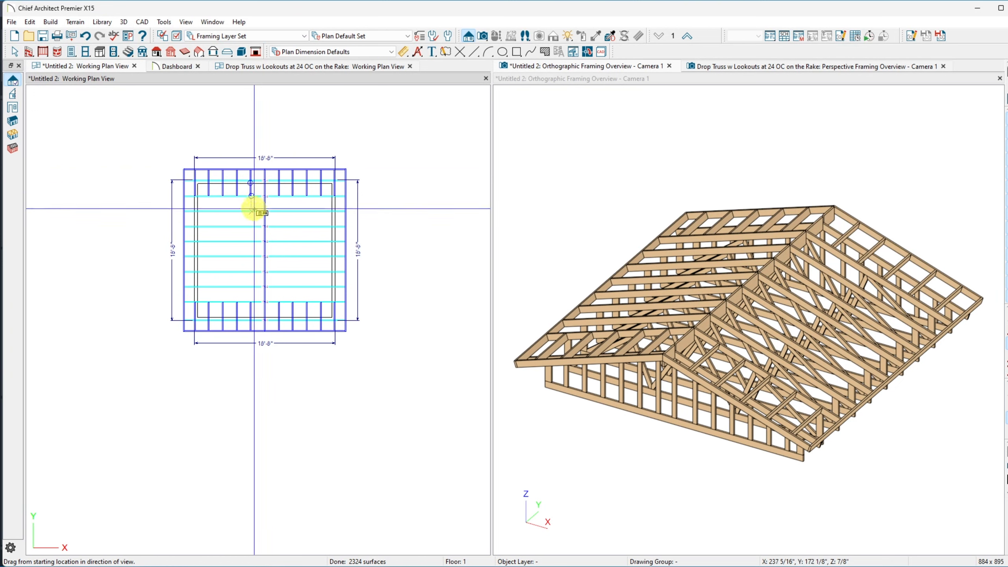
pyautogui.scroll(4, 255, 236)
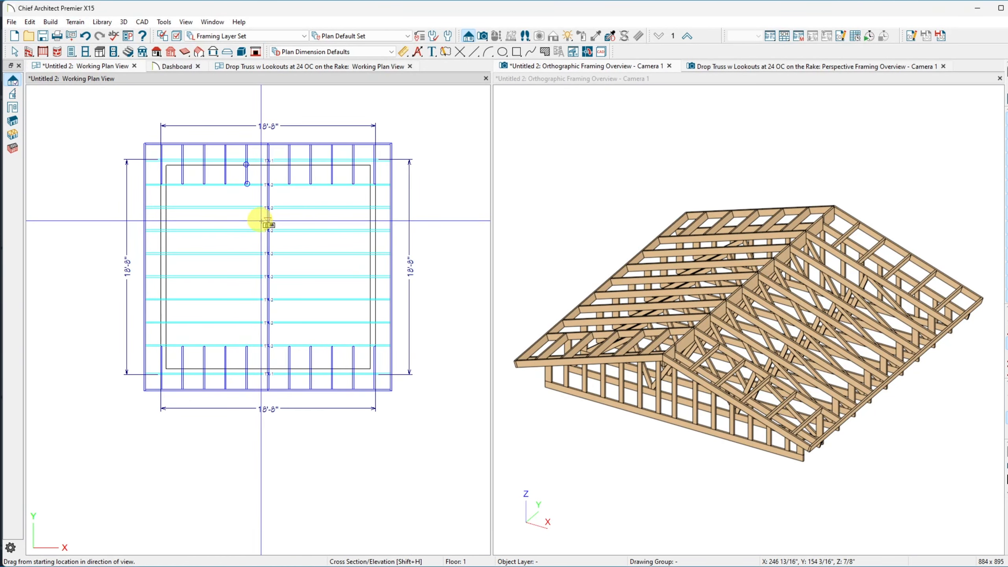
pyautogui.scroll(2, 420, 151)
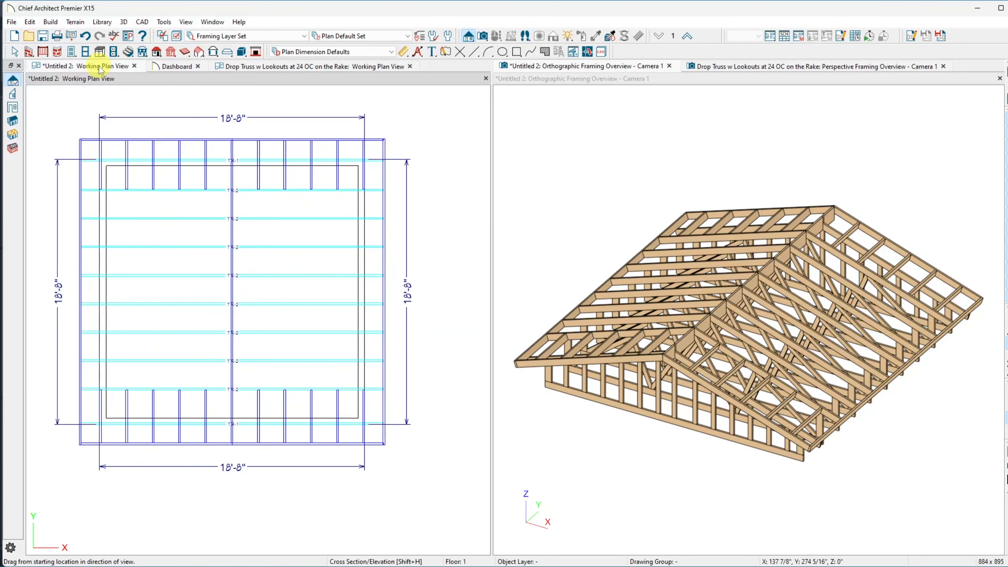
pyautogui.click(51, 21)
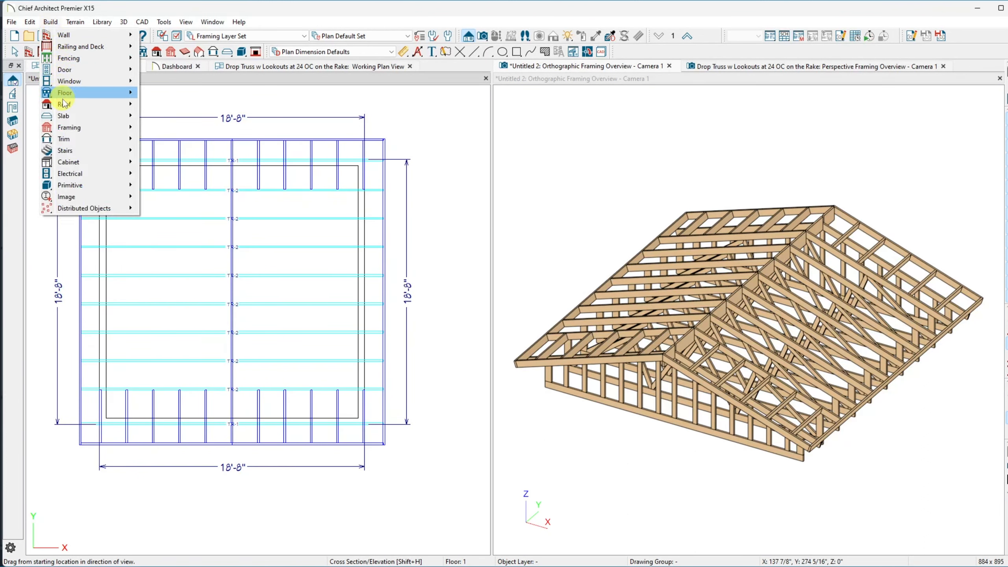
pyautogui.moveTo(66, 135)
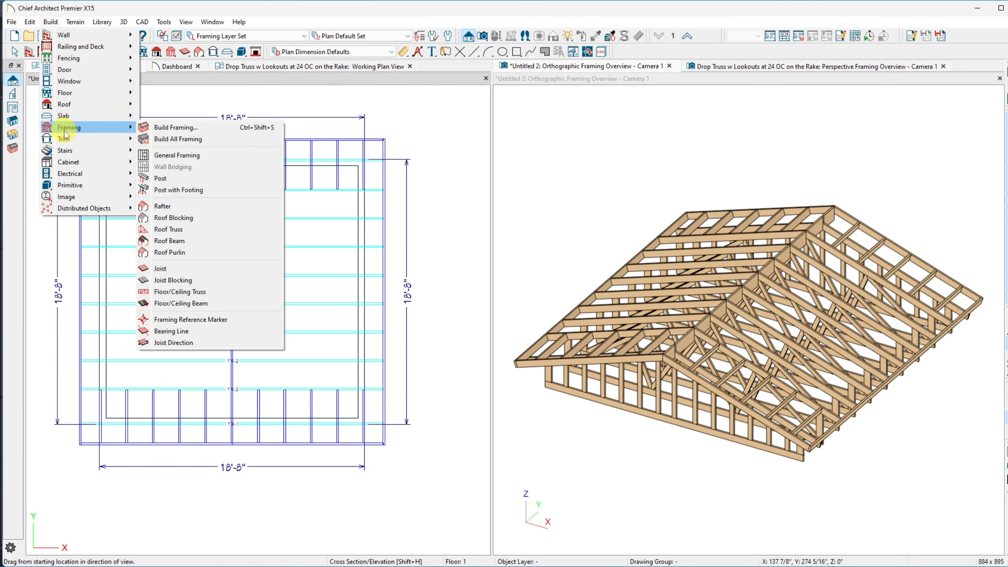
pyautogui.click(172, 128)
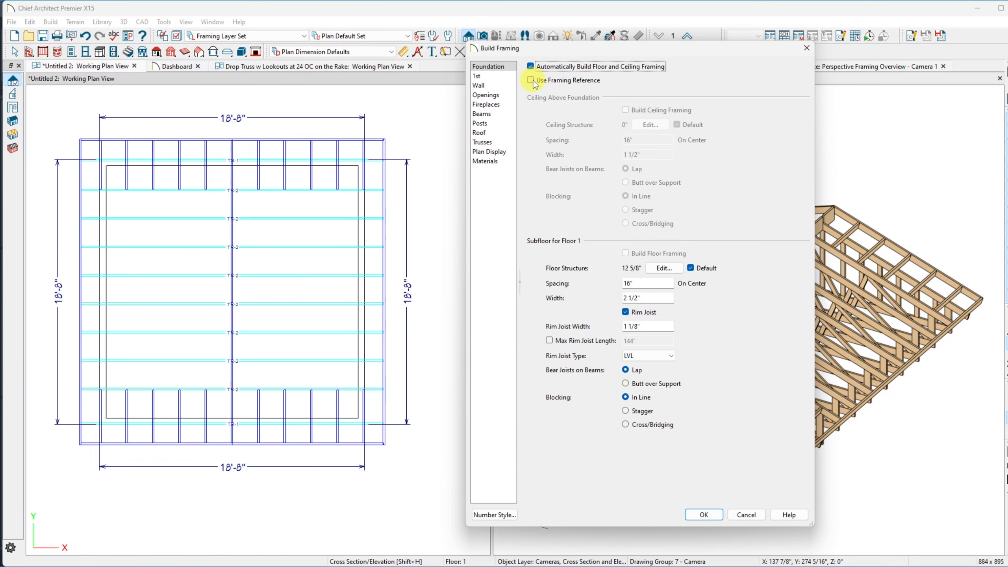
pyautogui.click(739, 515)
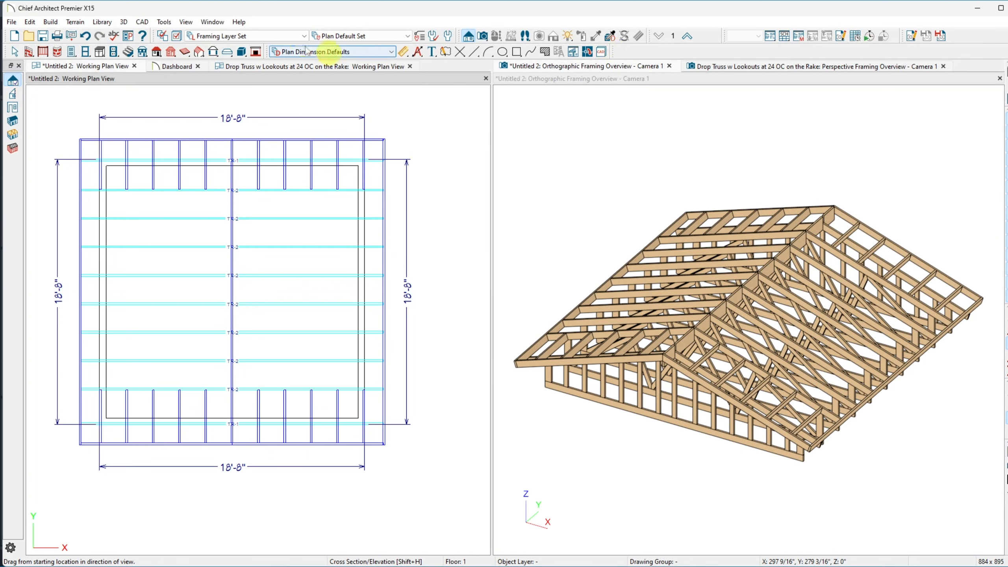
pyautogui.click(143, 22)
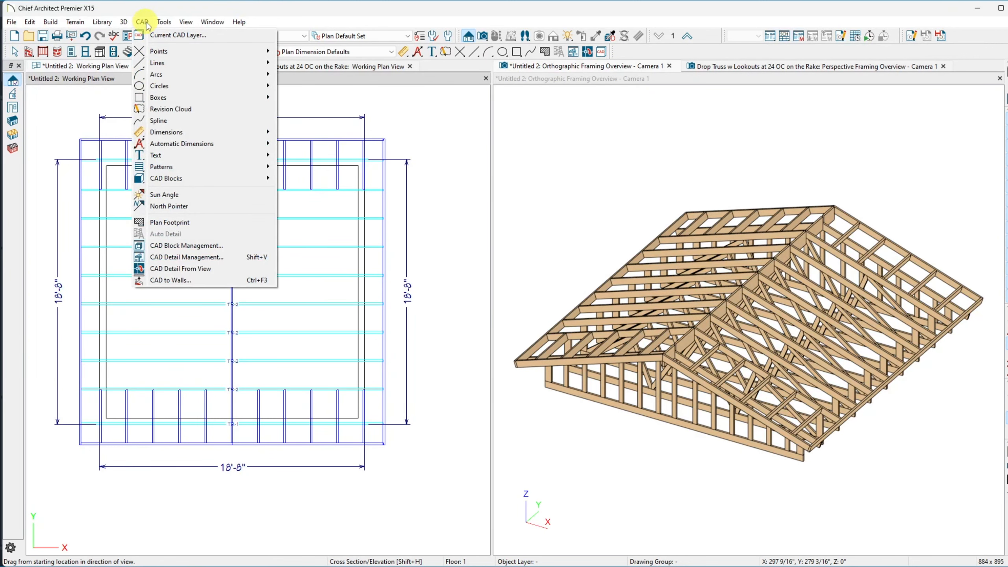
pyautogui.moveTo(159, 52)
pyautogui.click(1, 441)
pyautogui.click(104, 2)
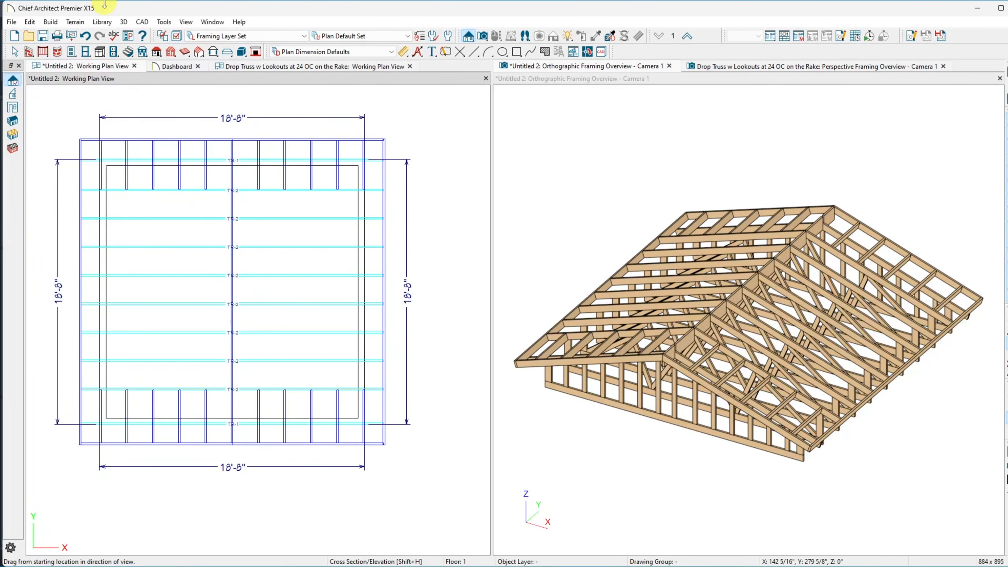
# Place a framing reference marker at the plan's lower-right exterior wall corner and turn on display of the "Text, Markers" layer.
pyautogui.click(51, 22)
pyautogui.moveTo(92, 127)
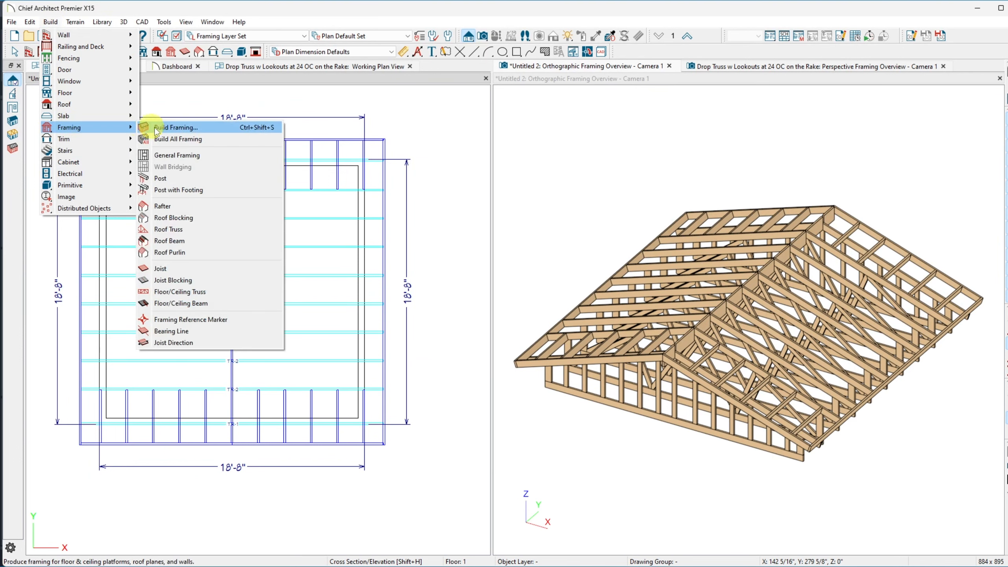
pyautogui.click(186, 320)
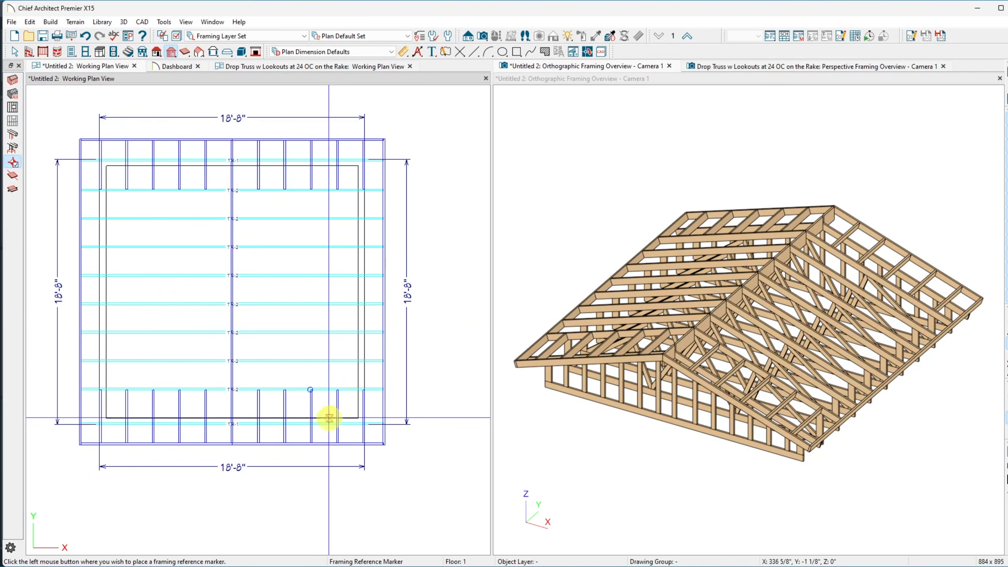
pyautogui.scroll(5, 357, 423)
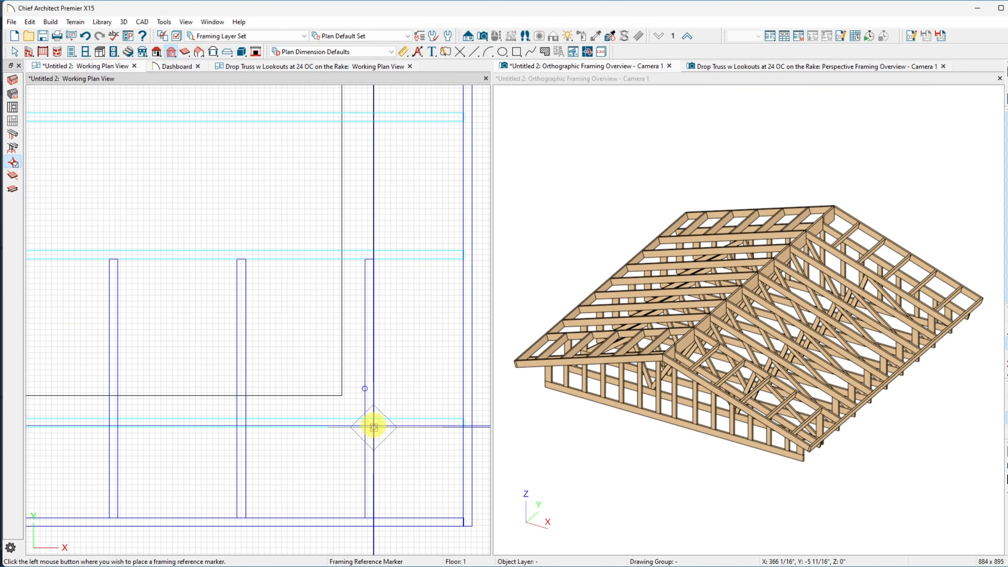
pyautogui.click(373, 427)
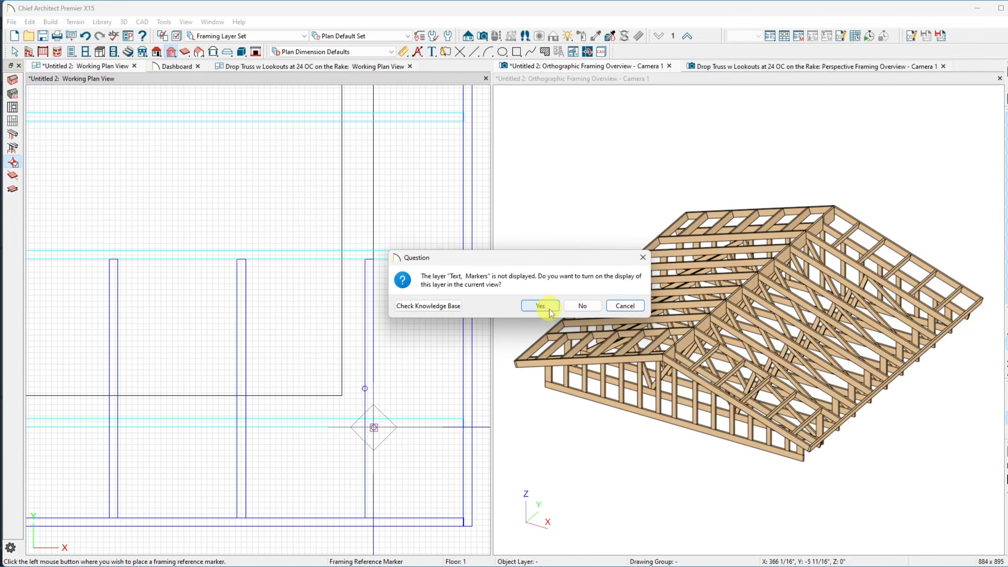
pyautogui.click(540, 304)
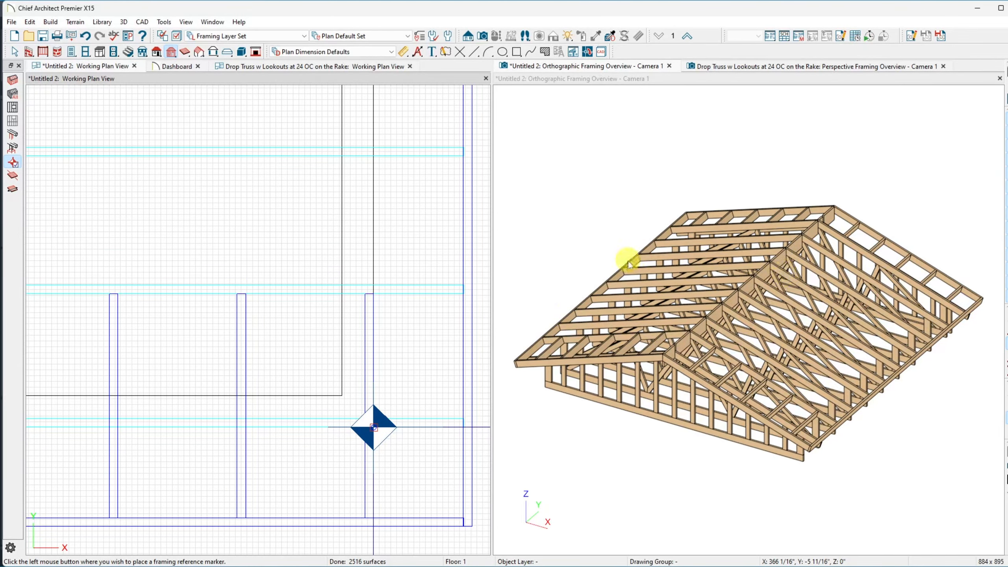
# Delete the TR-2 trusses next to the lower and upper gable end trusses, turning off Automatic Roof Framing.
pyautogui.scroll(-5, 629, 265)
pyautogui.scroll(4, 637, 269)
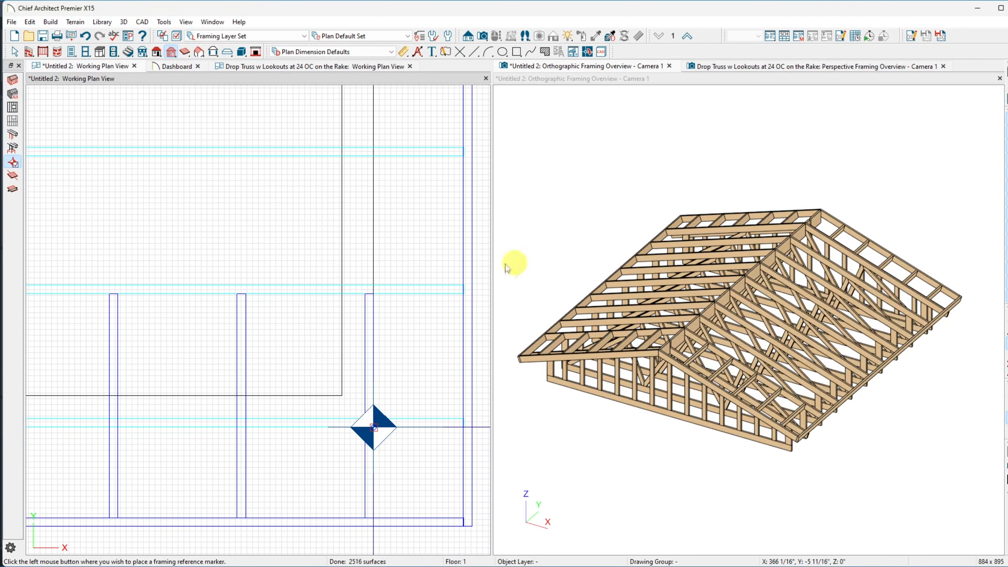
pyautogui.scroll(-2, 447, 235)
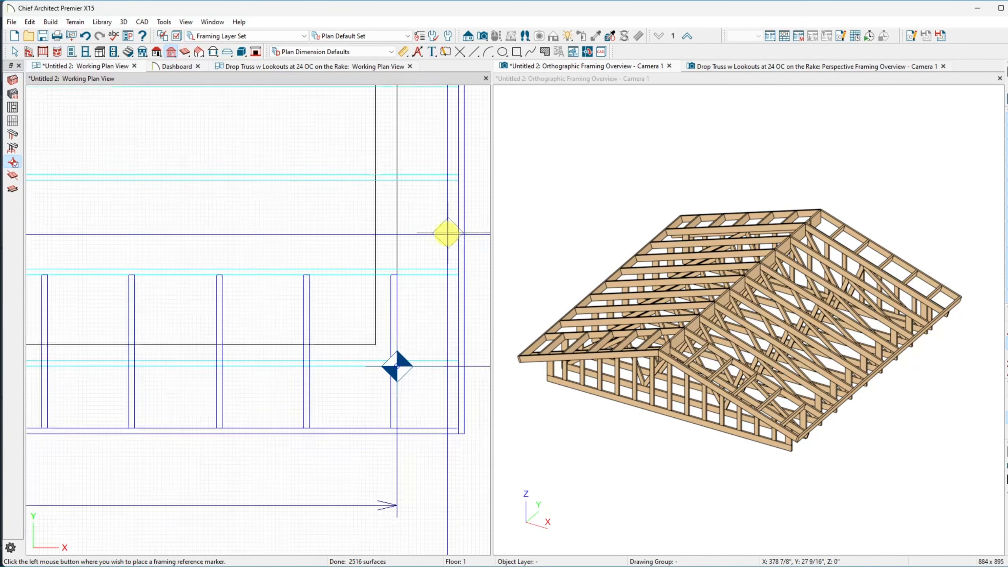
pyautogui.scroll(-5, 437, 419)
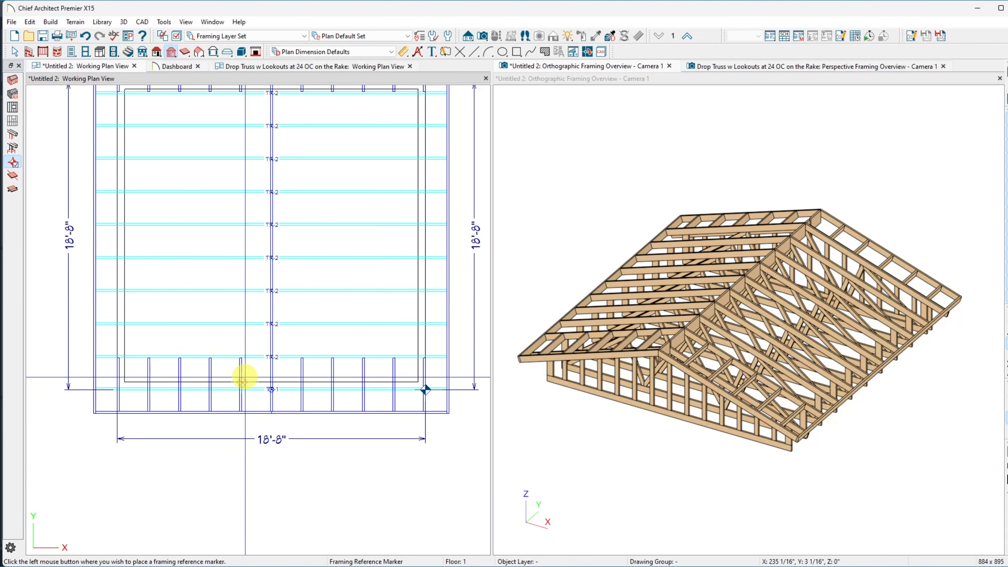
pyautogui.scroll(2, 249, 376)
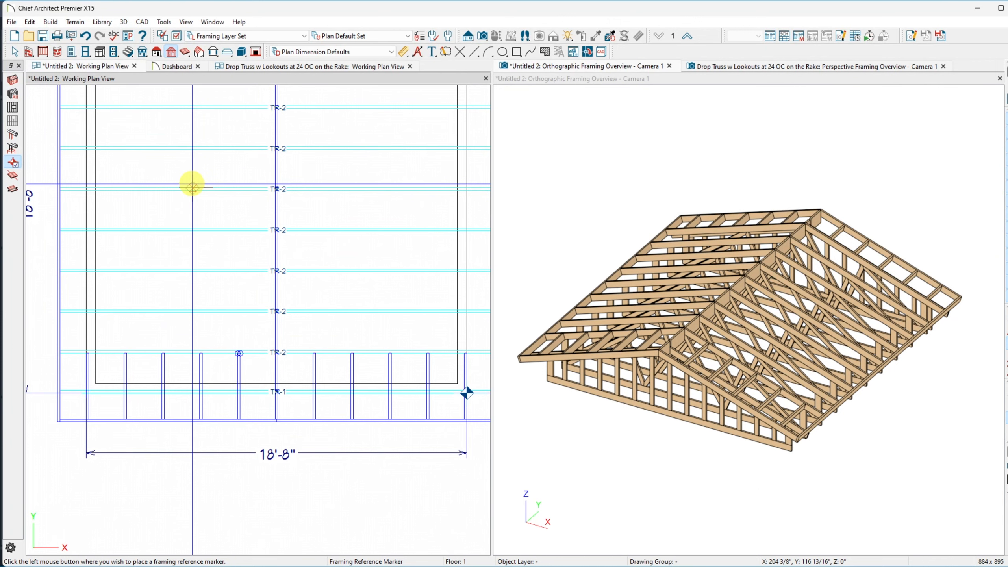
pyautogui.press('space')
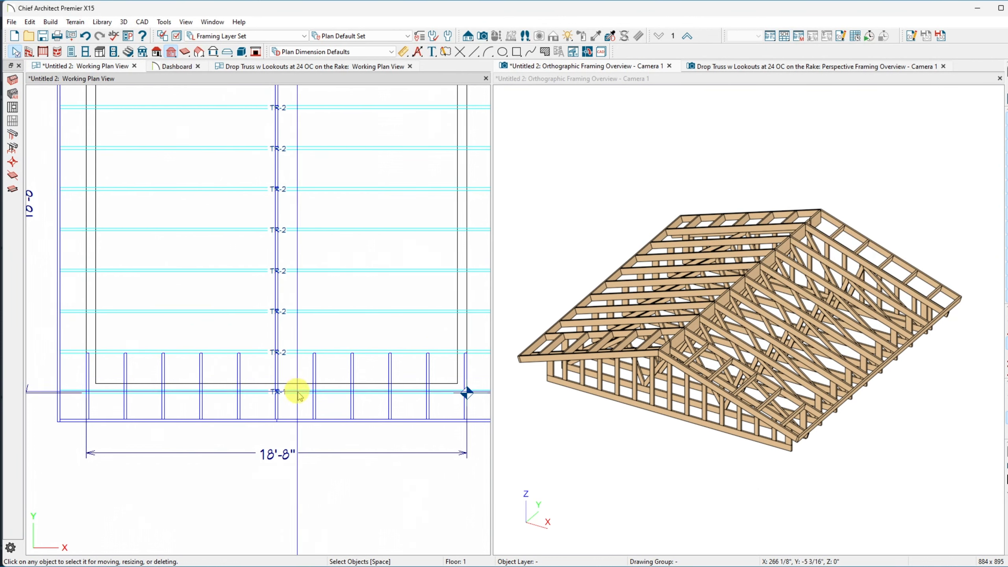
pyautogui.click(297, 353)
pyautogui.moveTo(300, 361)
pyautogui.mouseDown()
pyautogui.moveTo(299, 381)
pyautogui.moveTo(309, 372)
pyautogui.mouseUp()
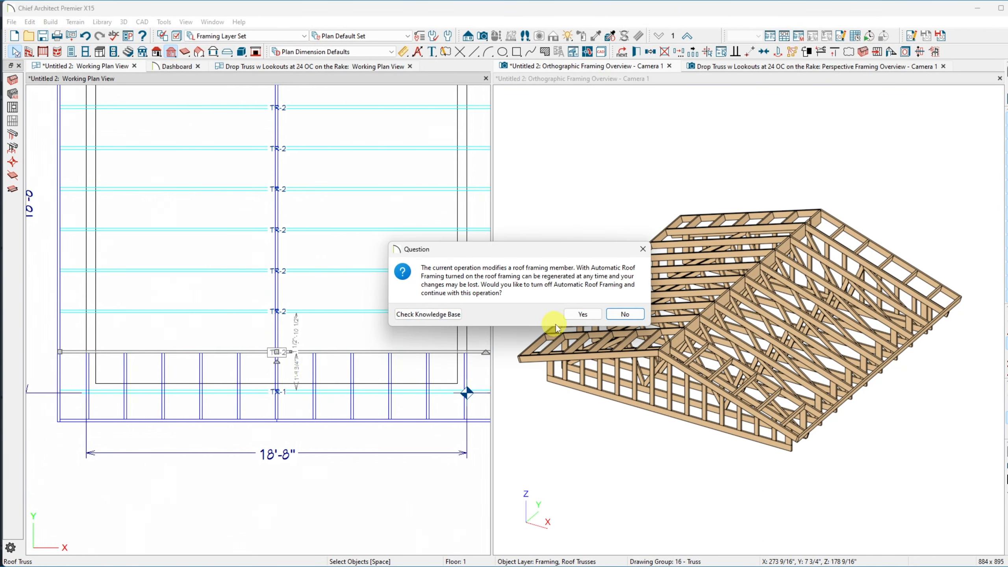
pyautogui.click(583, 314)
pyautogui.scroll(-2, 371, 434)
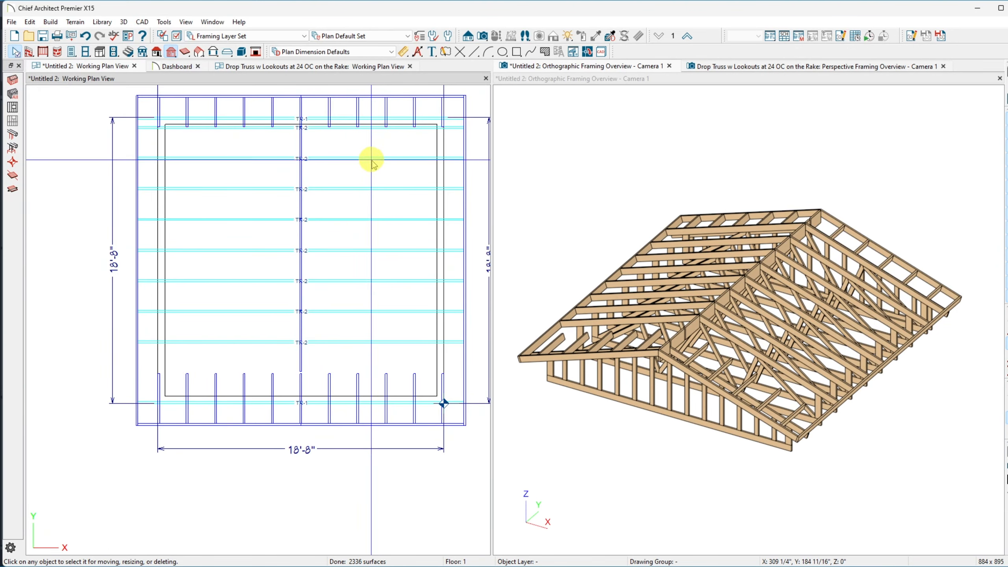
pyautogui.click(370, 128)
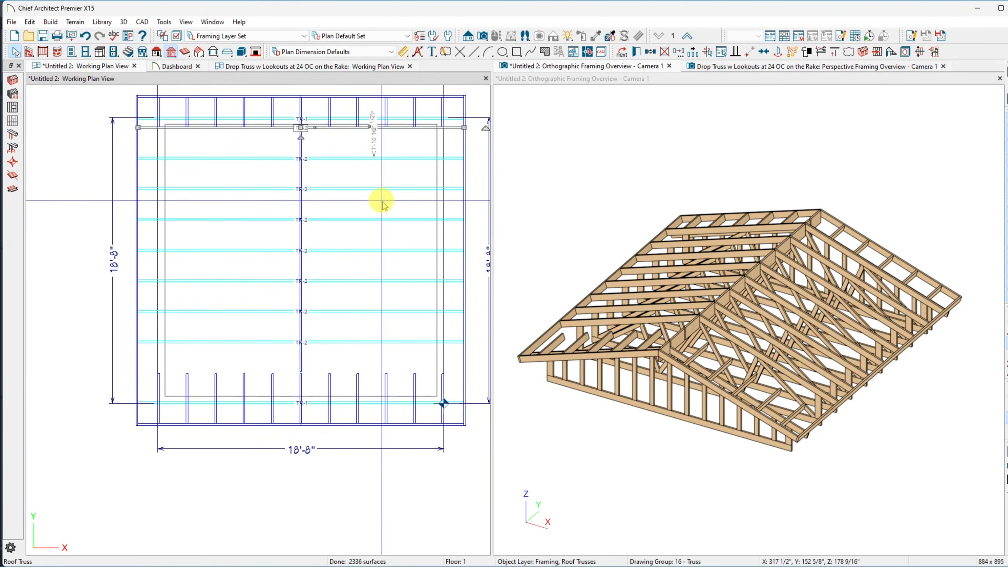
pyautogui.press('Delete')
# Extend the five lower-gable lookouts left of the ridge and the first one right of it to the nearest remaining TR-2 truss.
pyautogui.scroll(3, 145, 383)
pyautogui.click(169, 379)
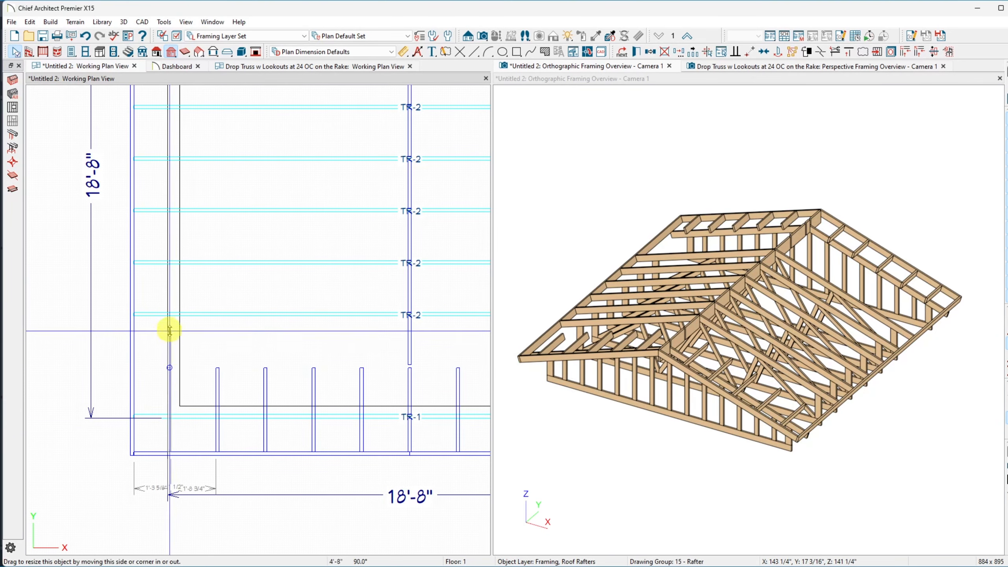
pyautogui.moveTo(169, 330); pyautogui.dragTo(170, 316)
pyautogui.click(218, 373)
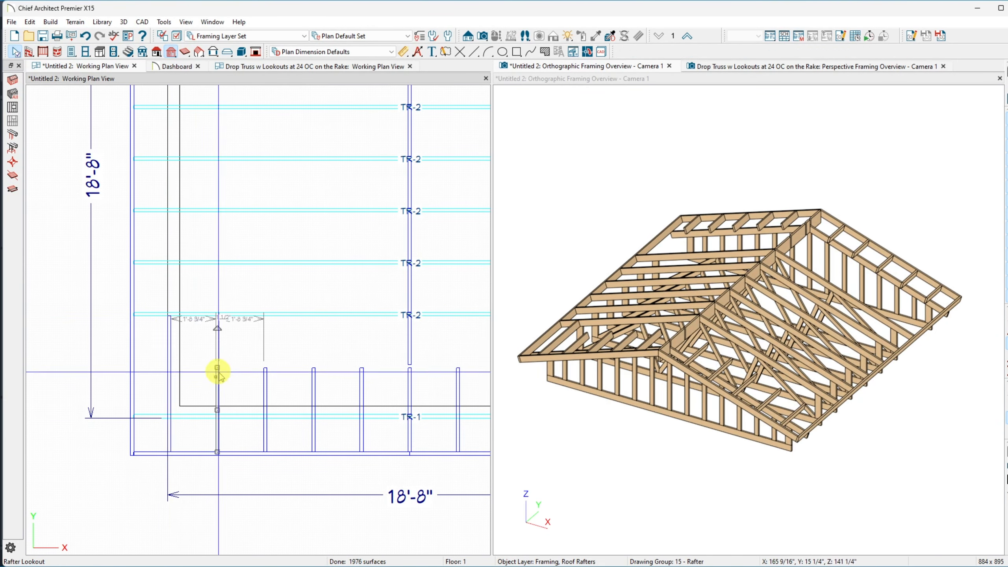
pyautogui.moveTo(218, 372); pyautogui.dragTo(217, 318)
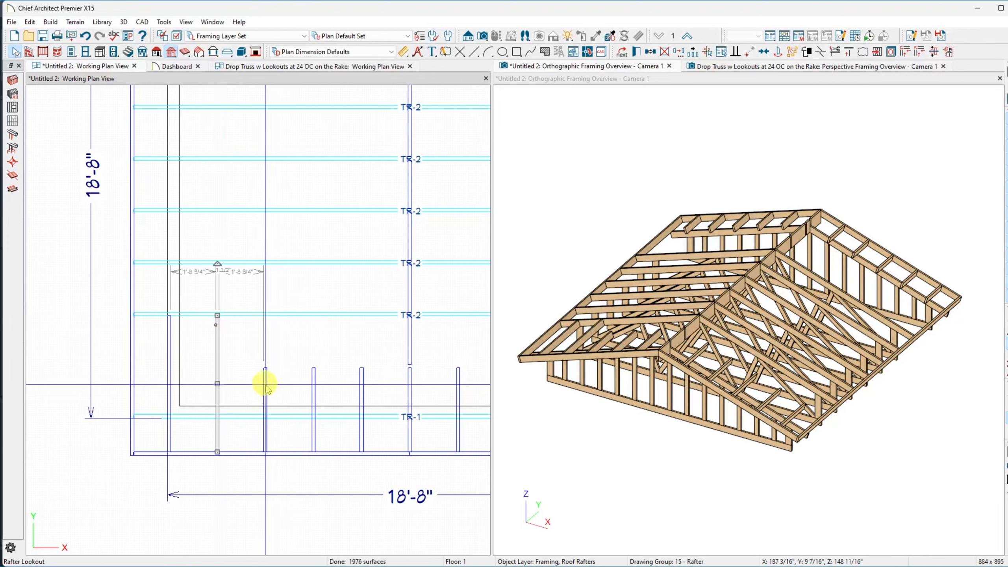
pyautogui.click(265, 384)
pyautogui.moveTo(266, 365); pyautogui.dragTo(266, 316)
pyautogui.click(313, 373)
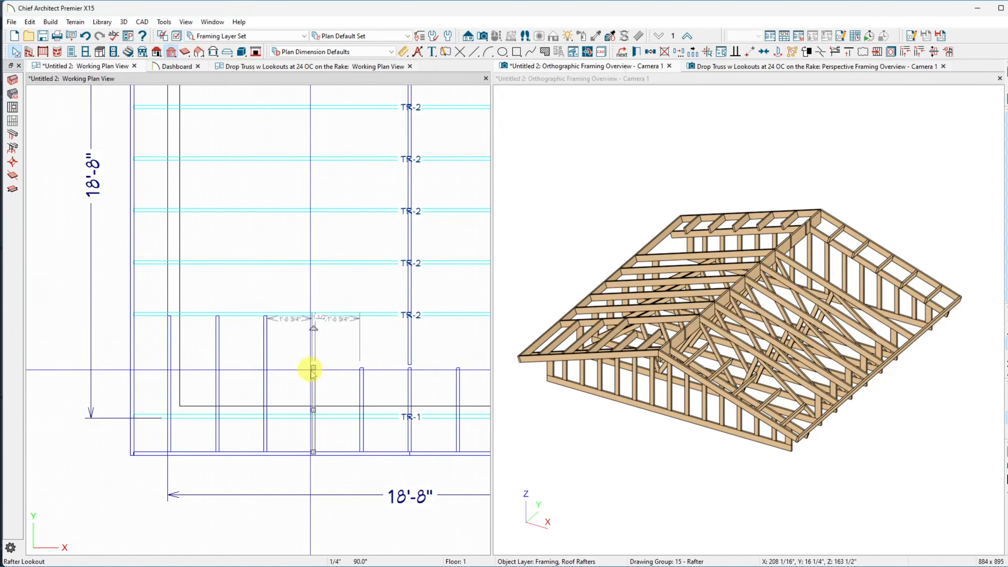
pyautogui.moveTo(313, 372); pyautogui.dragTo(317, 317)
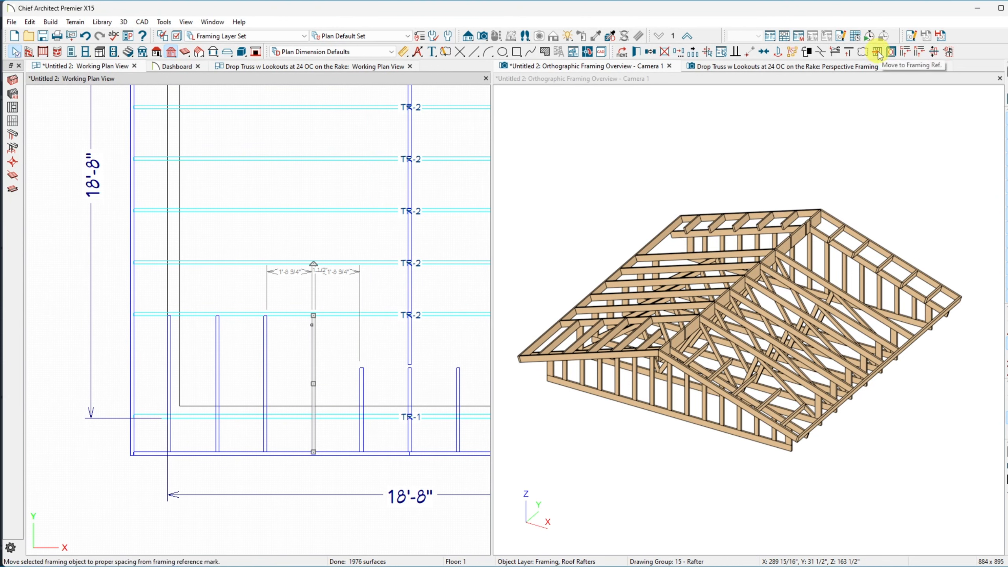
pyautogui.click(362, 391)
pyautogui.moveTo(362, 368); pyautogui.dragTo(362, 317)
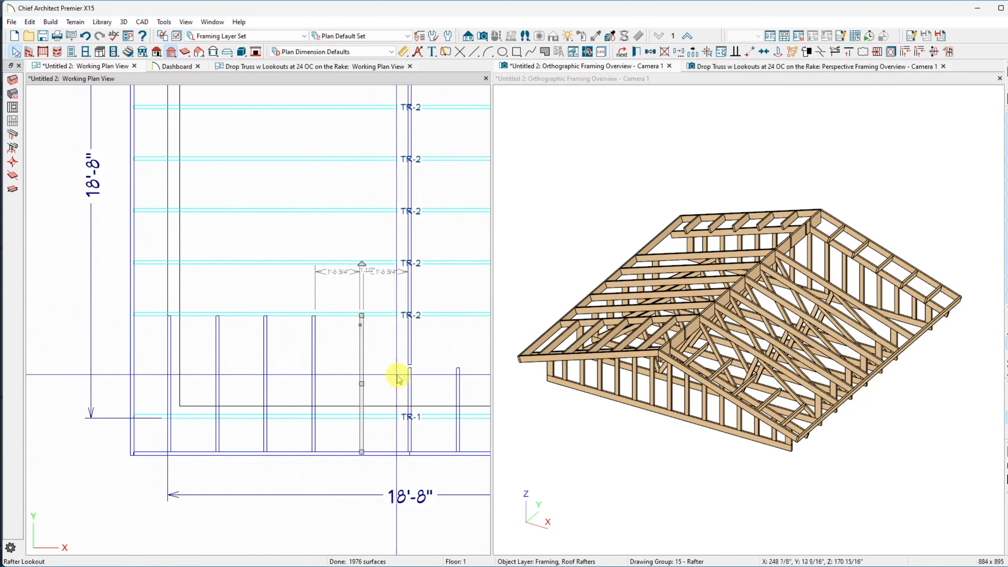
pyautogui.click(458, 368)
pyautogui.moveTo(458, 367); pyautogui.dragTo(454, 318)
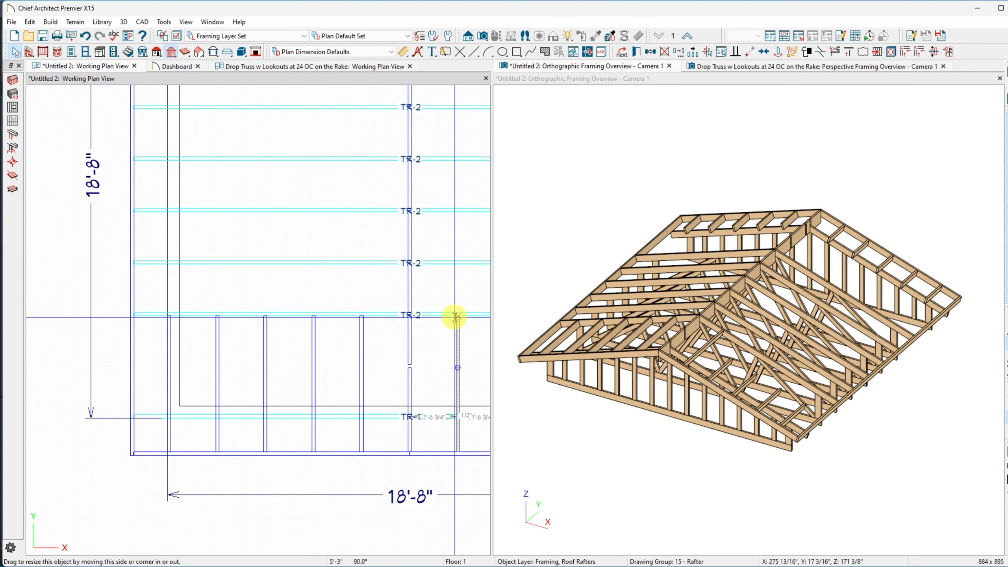
# Extend the outermost lower-gable lookout, beside the framing reference marker, to the nearest TR-2 truss.
pyautogui.scroll(-5, 195, 367)
pyautogui.scroll(5, 406, 359)
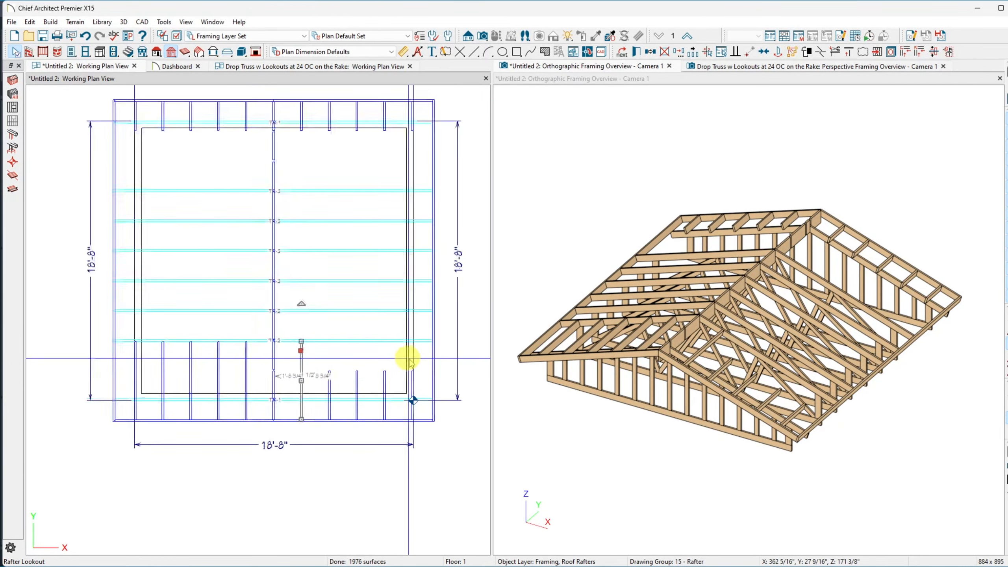
pyautogui.click(415, 386)
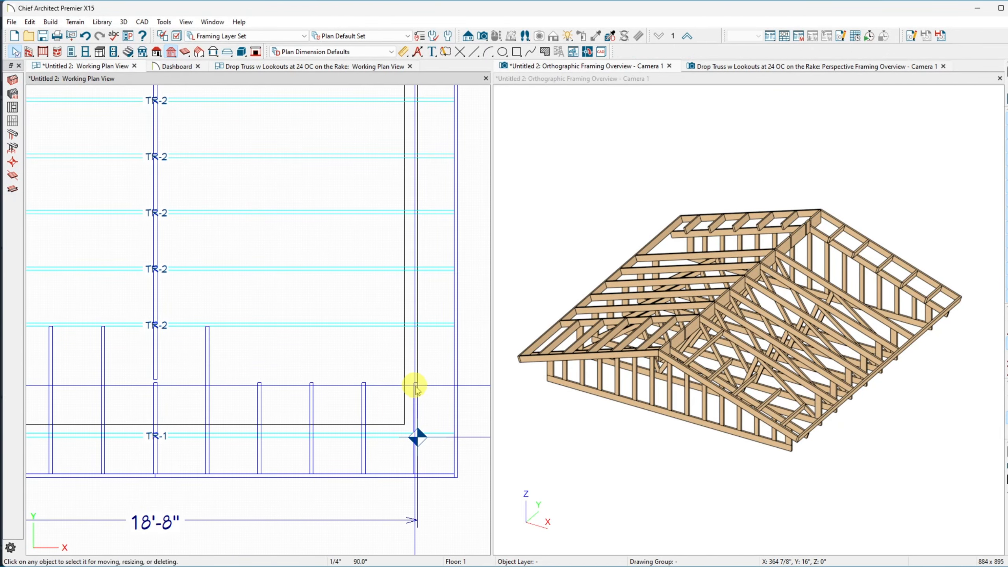
pyautogui.moveTo(411, 472); pyautogui.dragTo(415, 466)
pyautogui.click(414, 466)
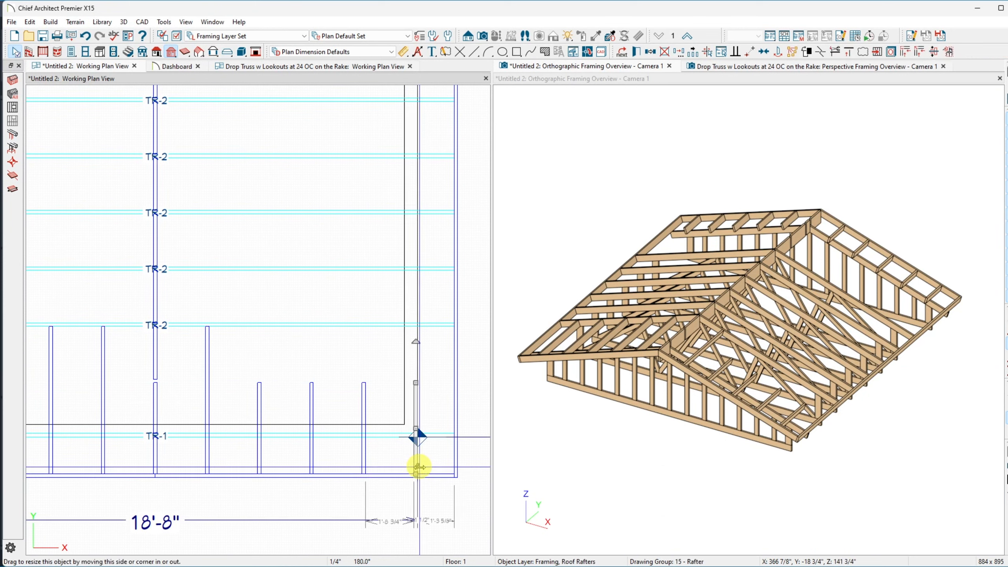
pyautogui.click(417, 464)
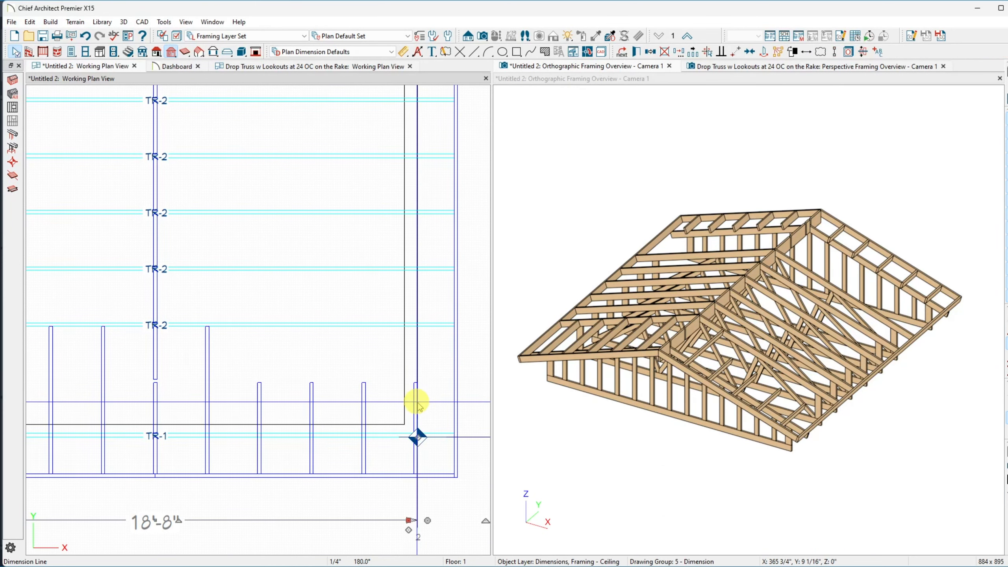
pyautogui.moveTo(416, 402); pyautogui.dragTo(418, 461)
pyautogui.click(416, 456)
pyautogui.moveTo(414, 383); pyautogui.dragTo(414, 327)
pyautogui.click(326, 401)
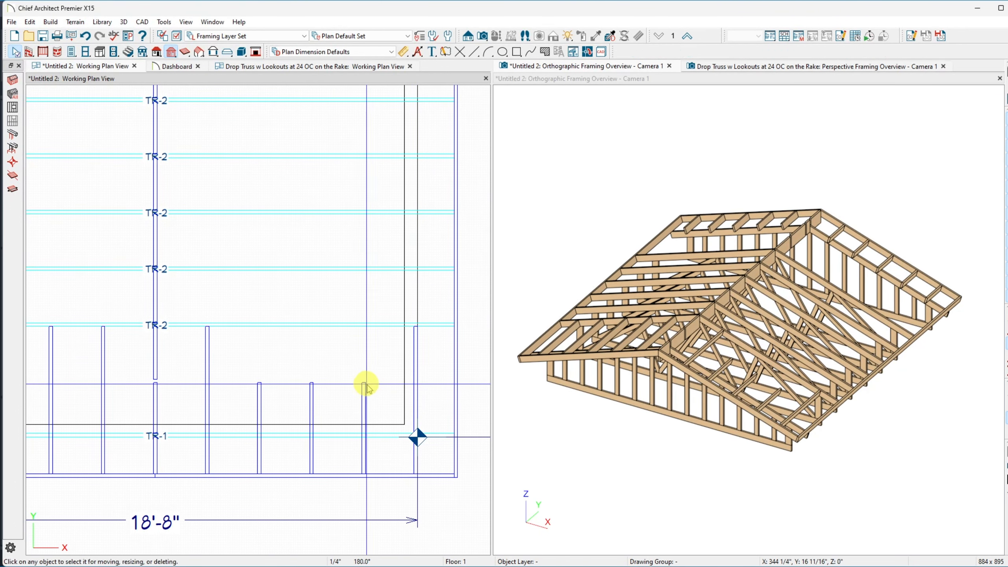
# Extend the other three short lower-gable lookouts right of the ridge to the nearest TR-2 truss.
pyautogui.moveTo(365, 383); pyautogui.dragTo(362, 327)
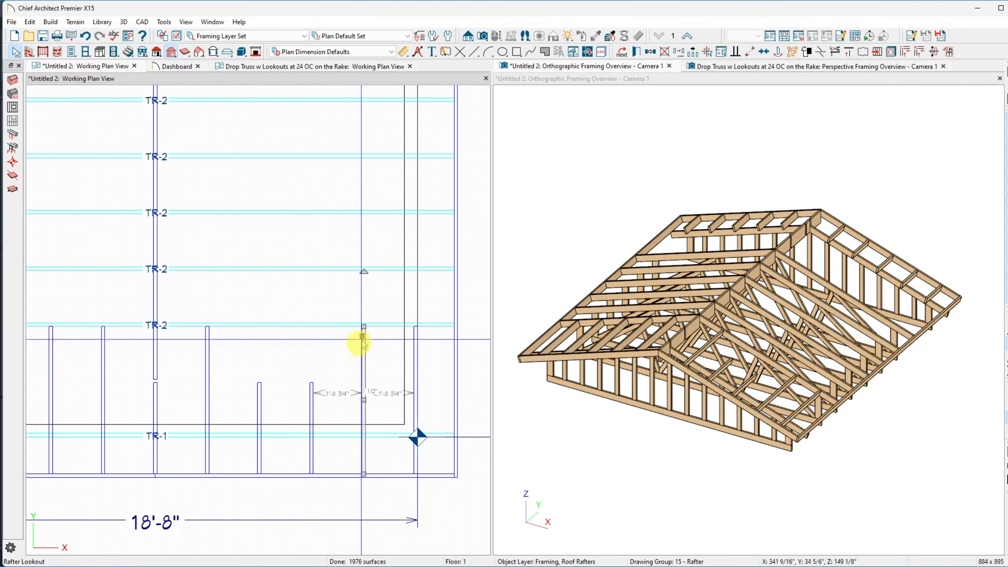
pyautogui.click(312, 384)
pyautogui.moveTo(311, 384); pyautogui.dragTo(309, 327)
pyautogui.click(257, 391)
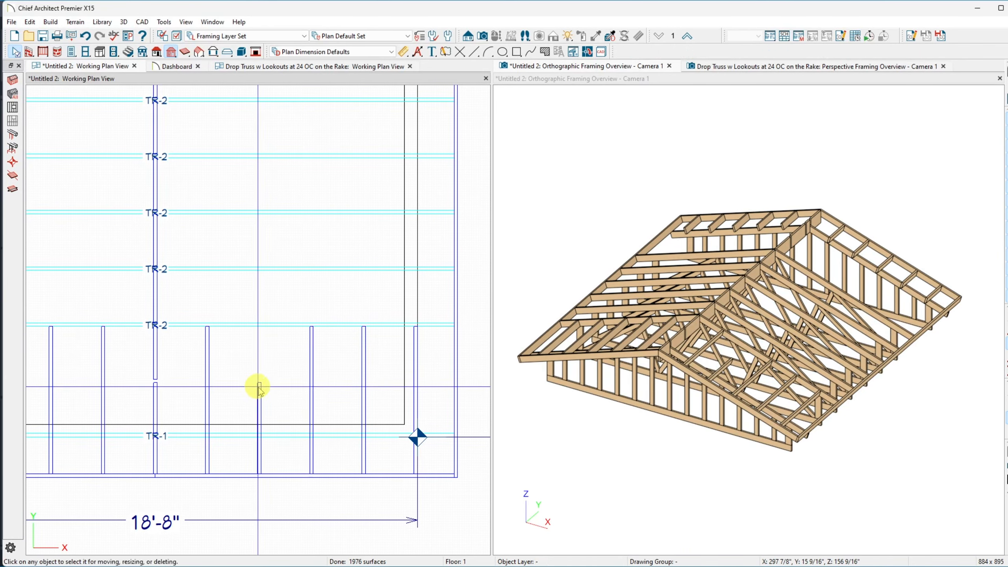
pyautogui.moveTo(259, 382); pyautogui.dragTo(261, 328)
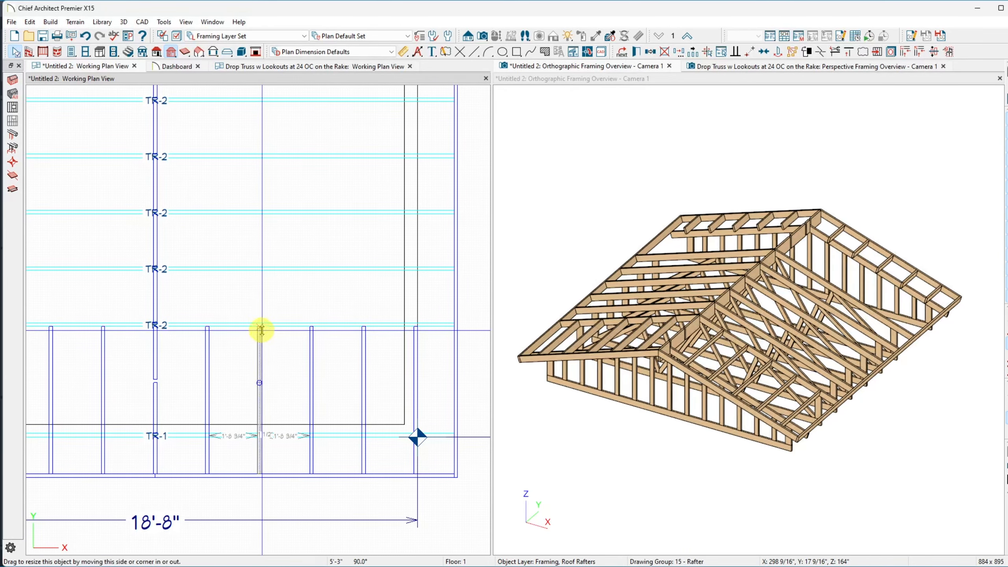
# Extend the two leftmost upper-gable lookouts down to the nearest TR-2 truss.
pyautogui.scroll(-1, 288, 453)
pyautogui.scroll(-2, 287, 450)
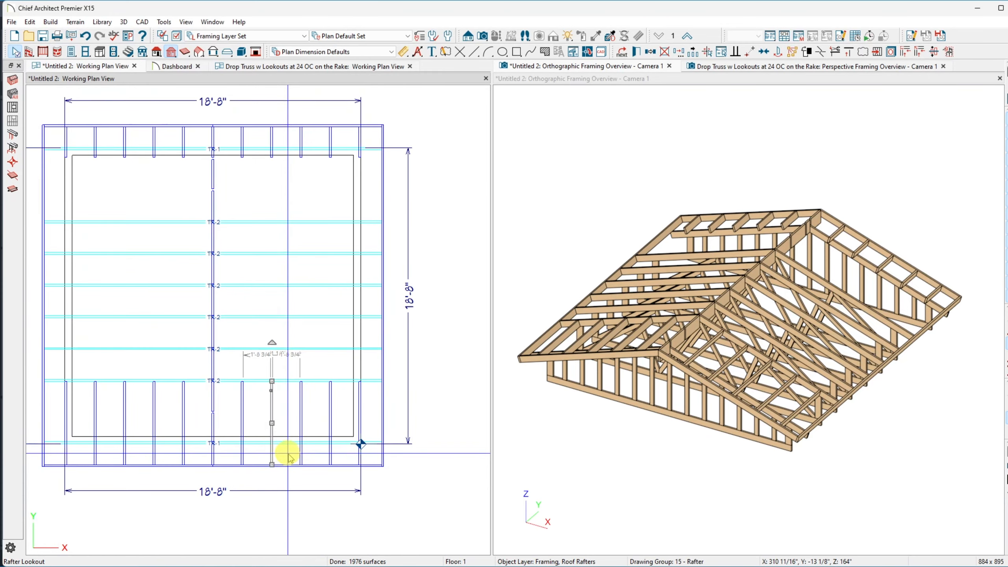
pyautogui.scroll(3, 84, 201)
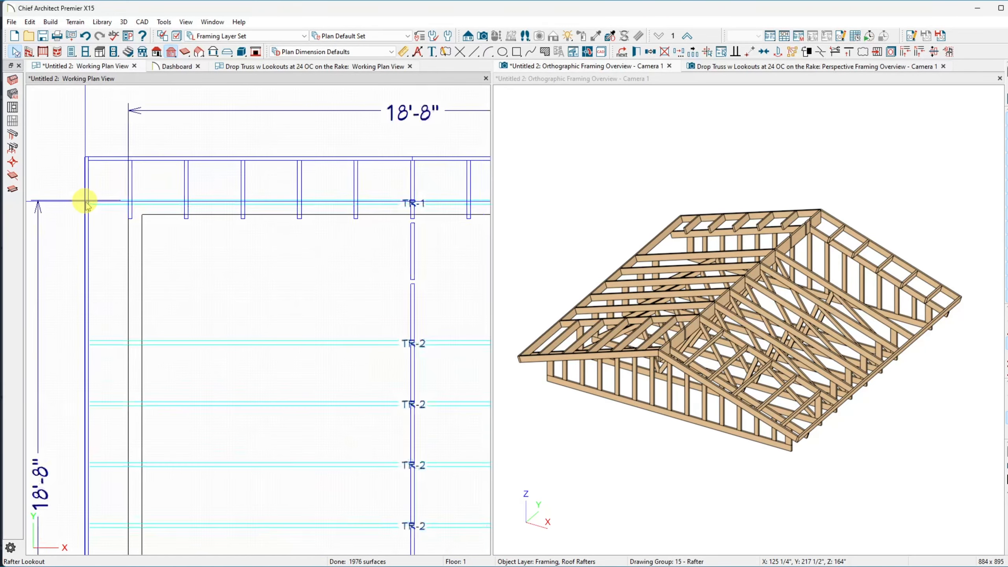
pyautogui.click(136, 184)
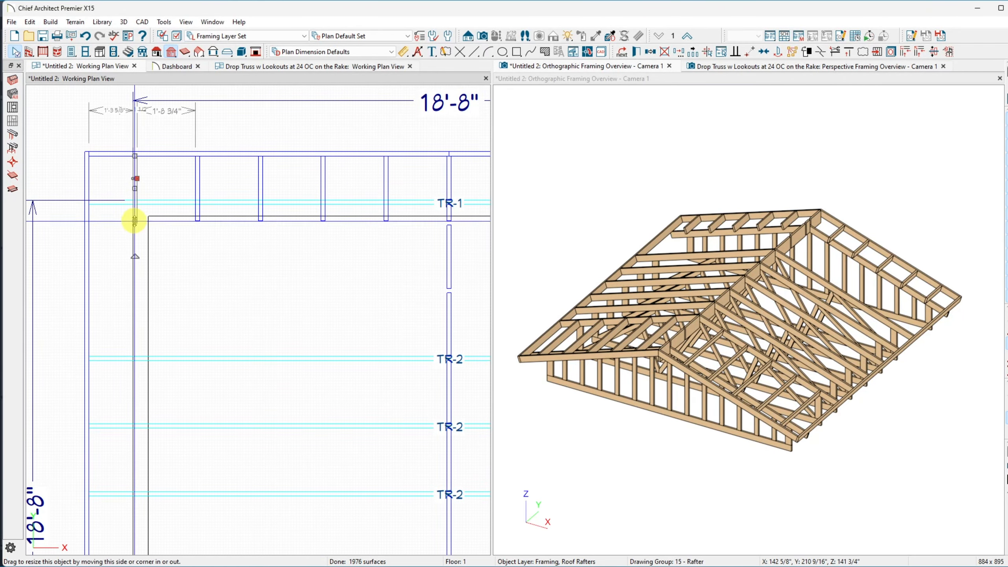
pyautogui.moveTo(135, 221); pyautogui.dragTo(137, 355)
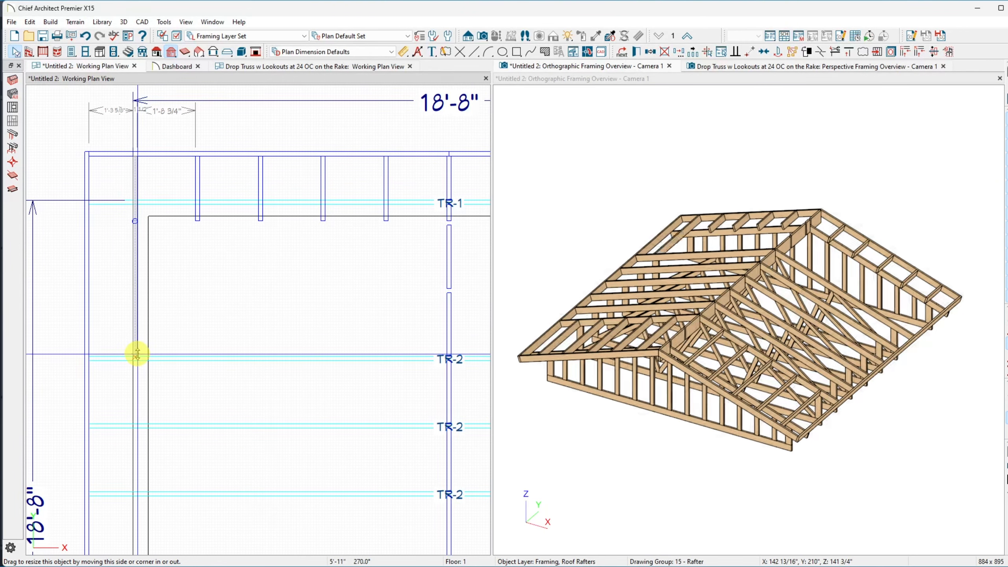
pyautogui.click(198, 201)
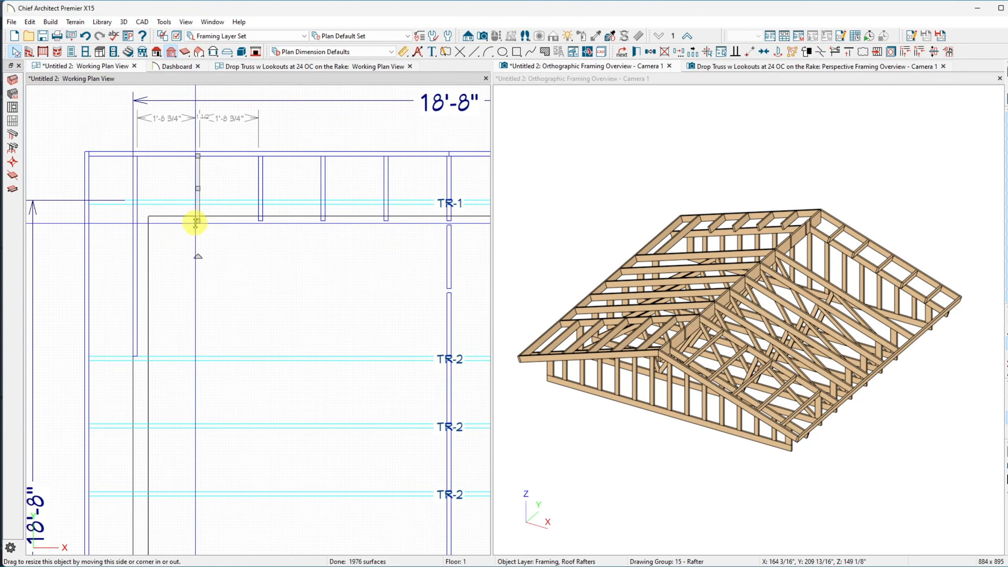
pyautogui.moveTo(197, 221); pyautogui.dragTo(194, 352)
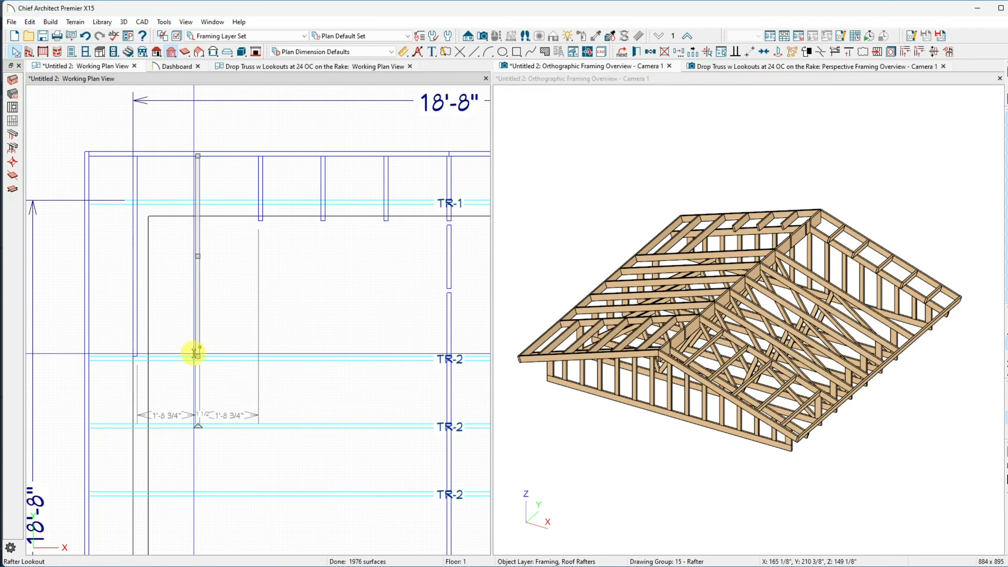
pyautogui.press('3')
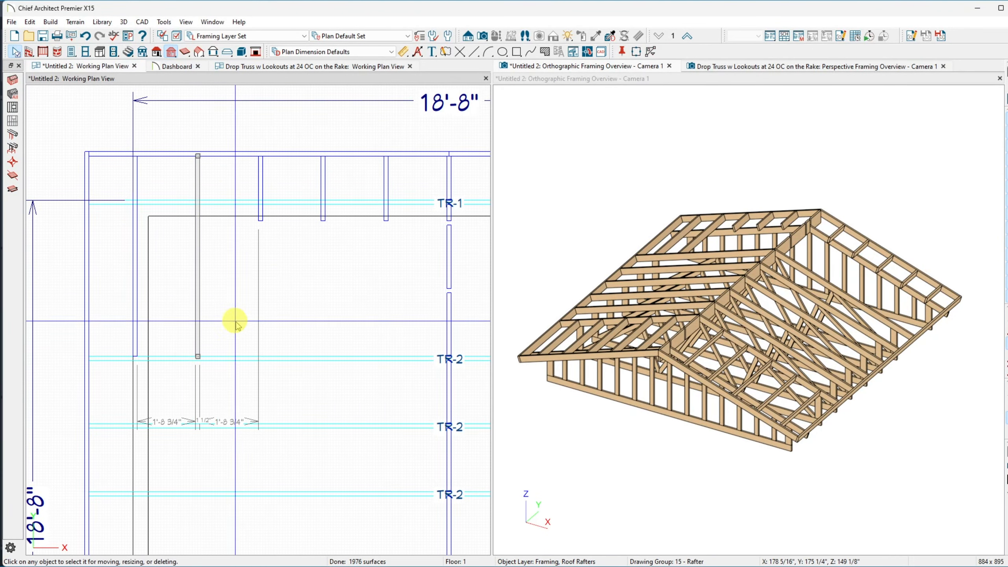
pyautogui.rightClick(234, 320)
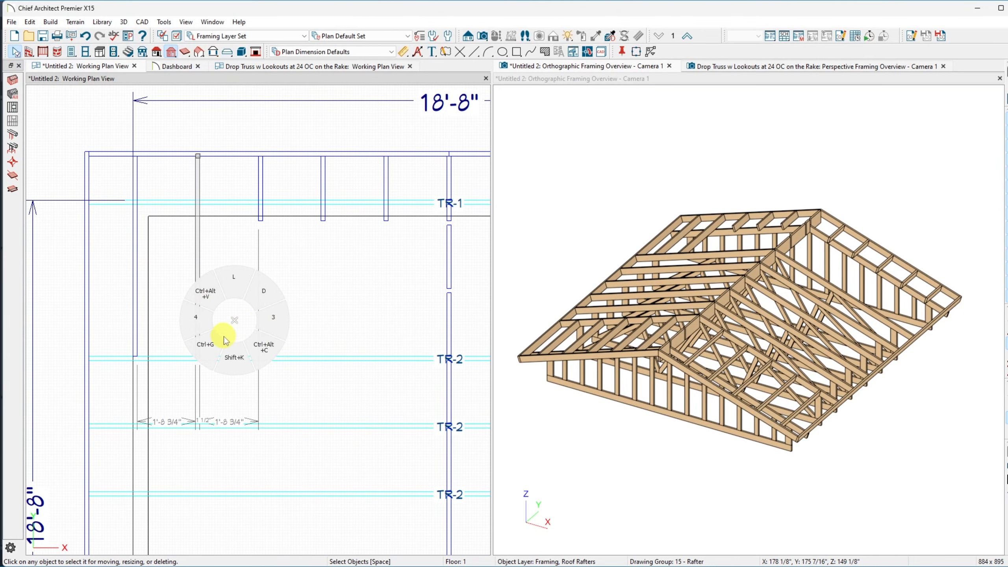
pyautogui.scroll(2, 242, 323)
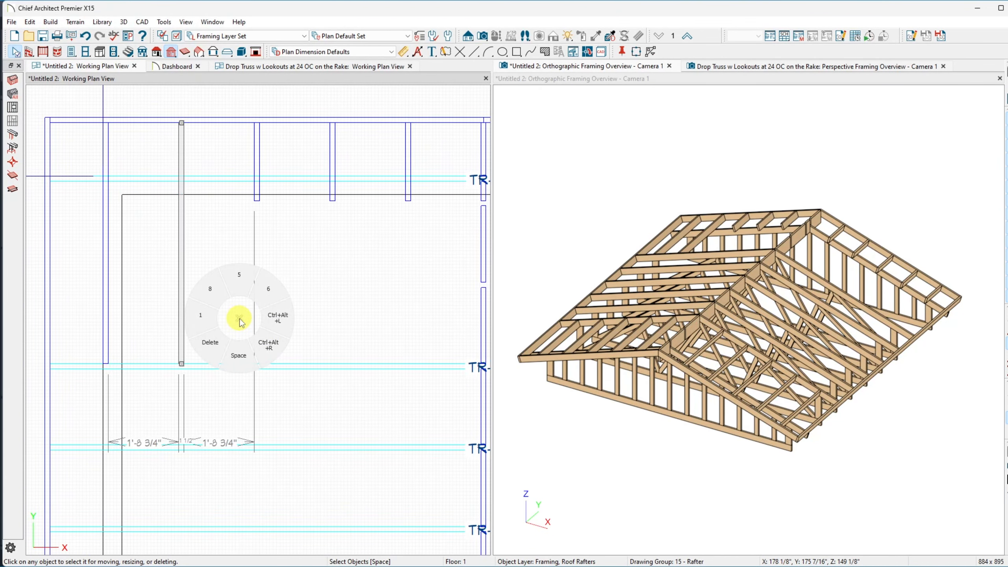
pyautogui.scroll(1, 240, 319)
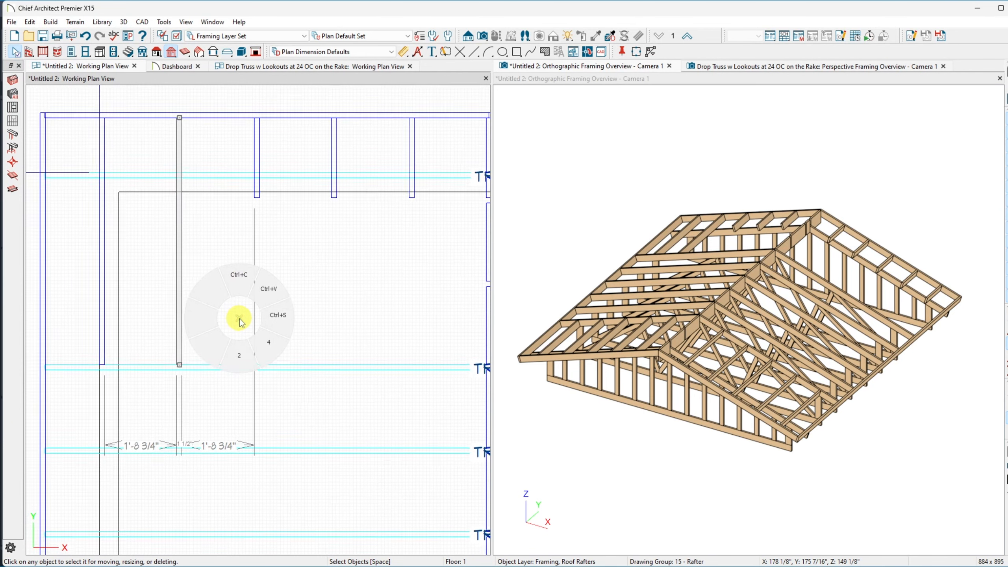
pyautogui.click(268, 288)
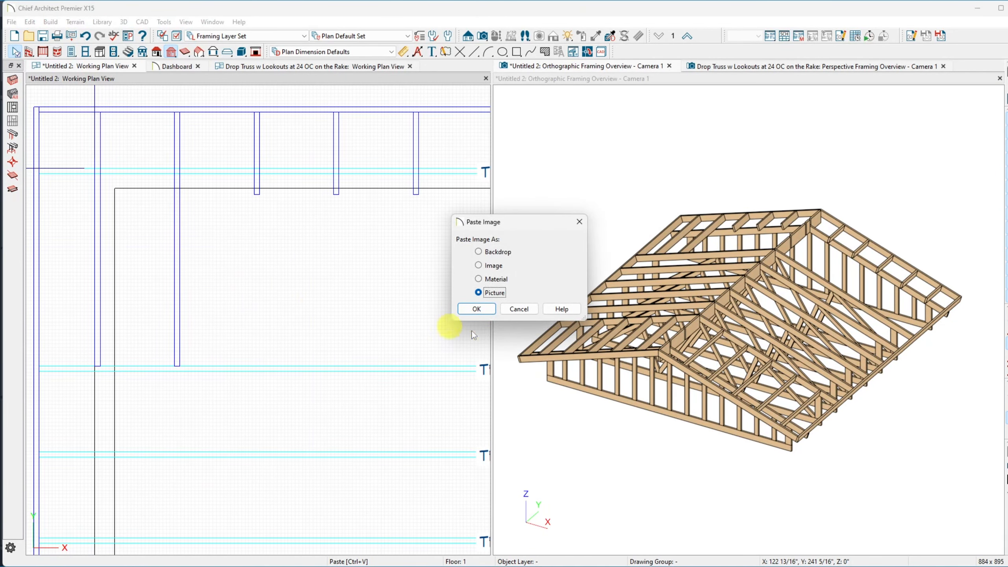
pyautogui.click(515, 312)
pyautogui.click(591, 308)
# Extend the three remaining upper-gable lookouts left of the ridge to the nearest TR-2 truss, making the last one 5'-11" long.
pyautogui.click(258, 195)
pyautogui.moveTo(257, 194); pyautogui.dragTo(257, 366)
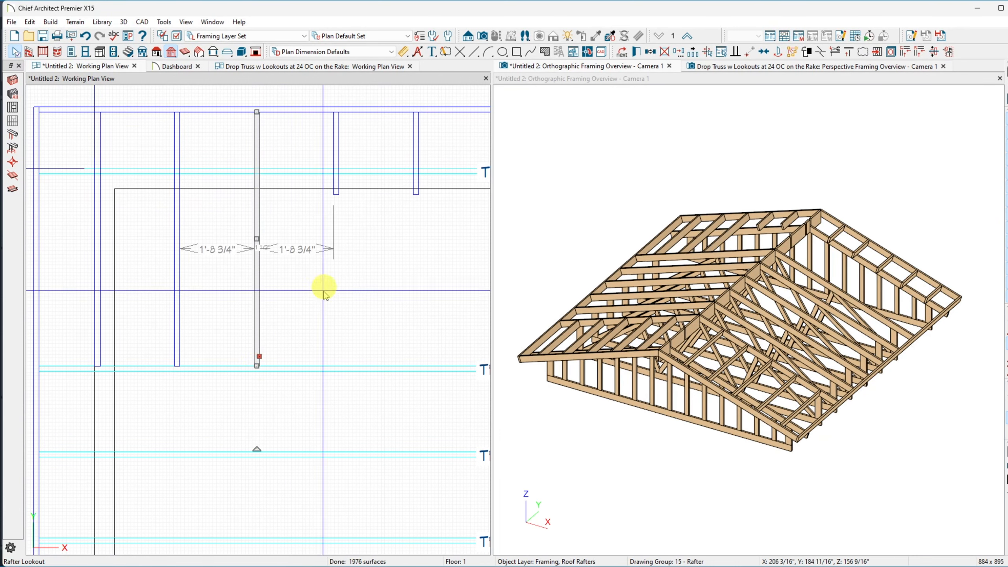
pyautogui.click(336, 194)
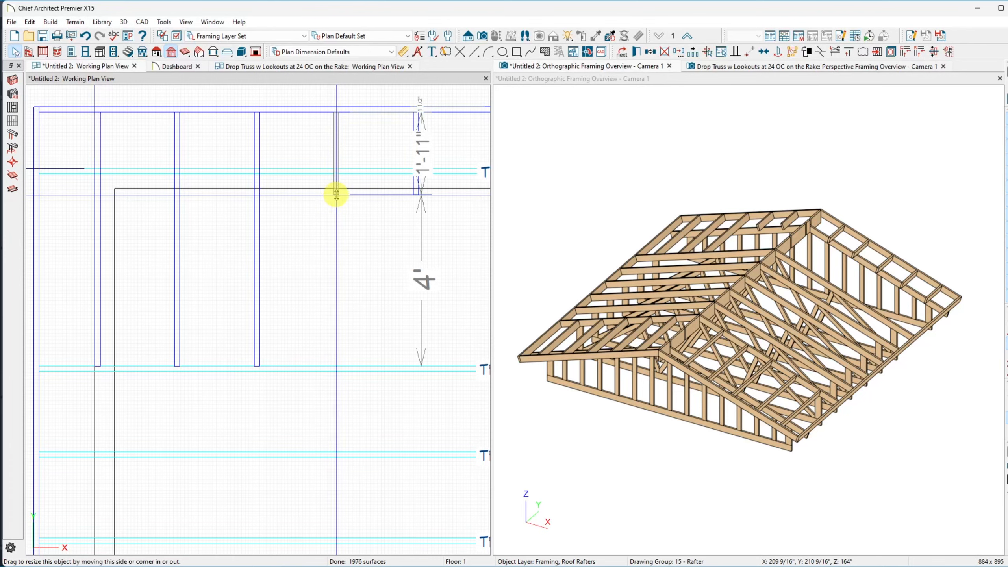
pyautogui.moveTo(336, 194); pyautogui.dragTo(331, 361)
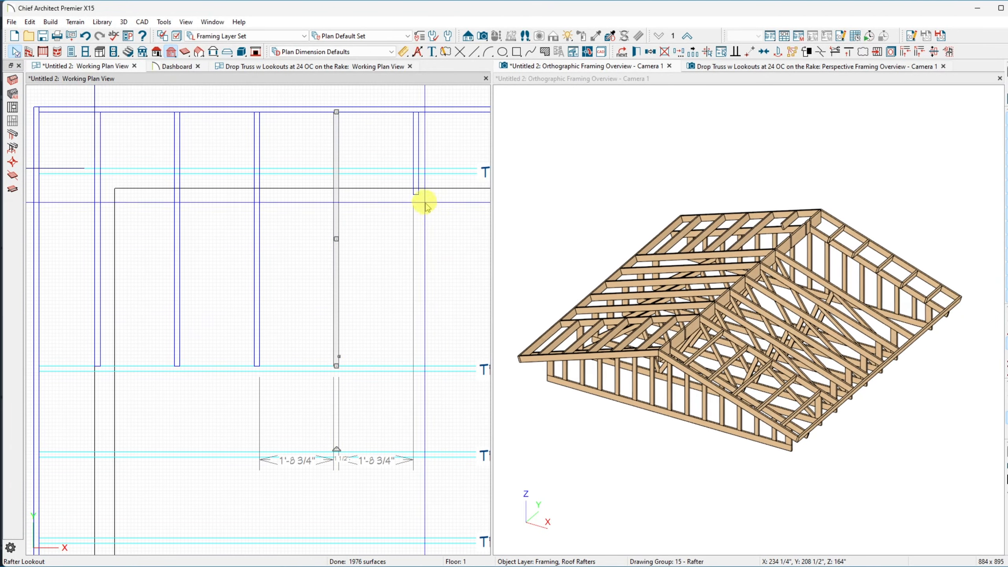
pyautogui.click(417, 195)
pyautogui.moveTo(416, 196); pyautogui.dragTo(400, 362)
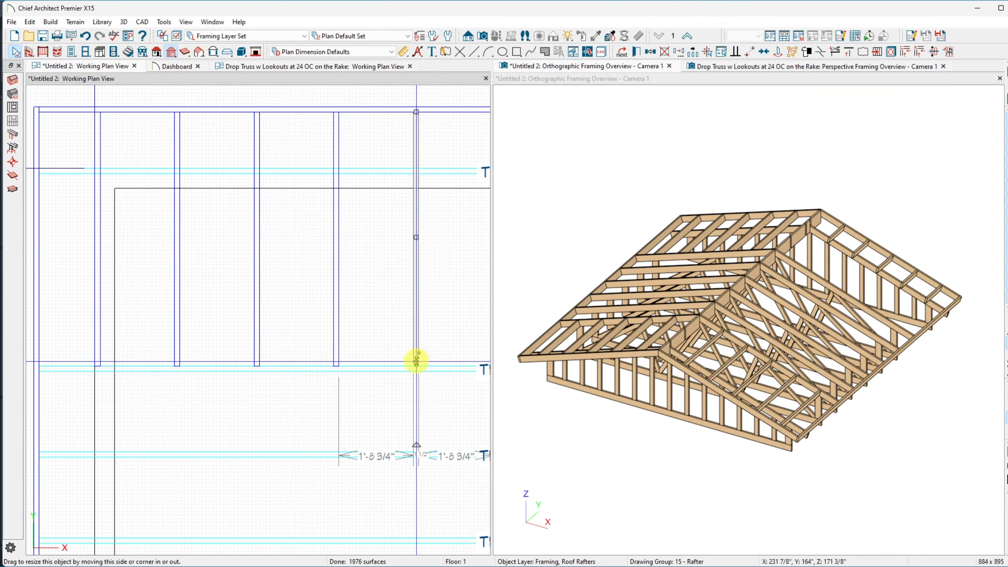
pyautogui.moveTo(417, 363); pyautogui.dragTo(416, 365)
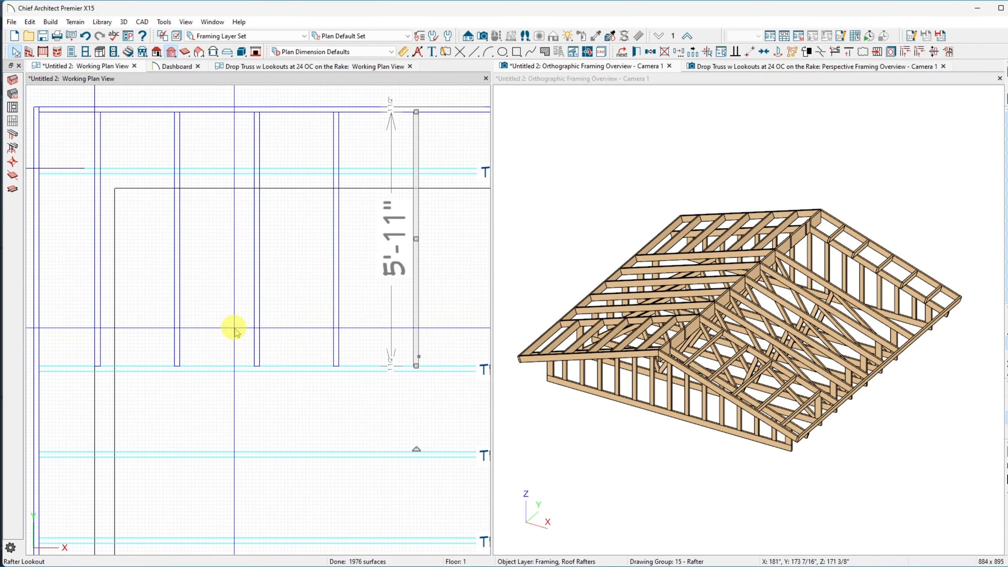
# Extend the first upper-gable lookout right of the ridge to the nearest TR-2 truss.
pyautogui.scroll(-3, 232, 326)
pyautogui.scroll(3, 420, 260)
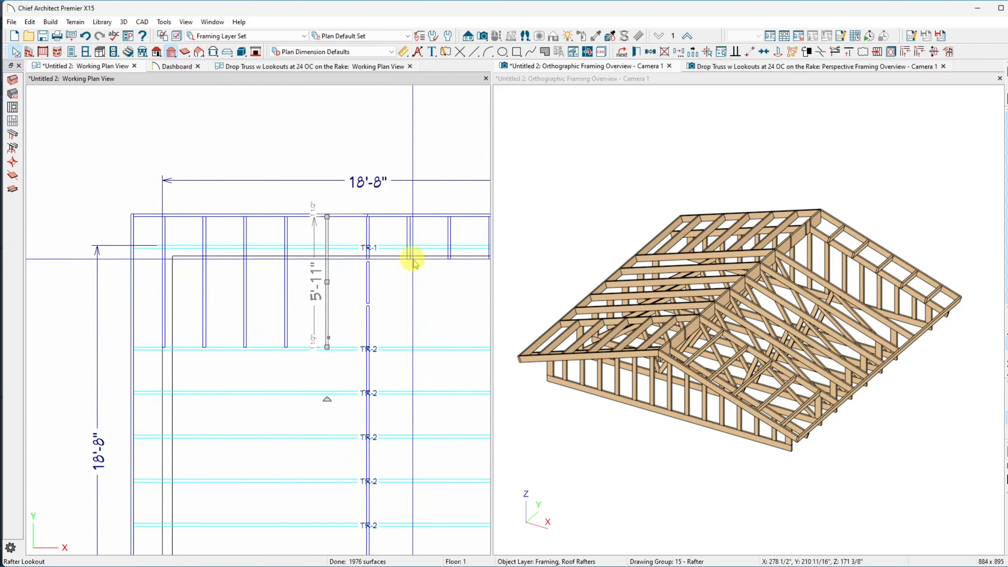
pyautogui.click(409, 259)
pyautogui.moveTo(405, 258); pyautogui.dragTo(399, 423)
# Extend the two outermost upper-gable lookouts on the right side of the roof to the nearest TR-2 truss.
pyautogui.scroll(-2, 373, 415)
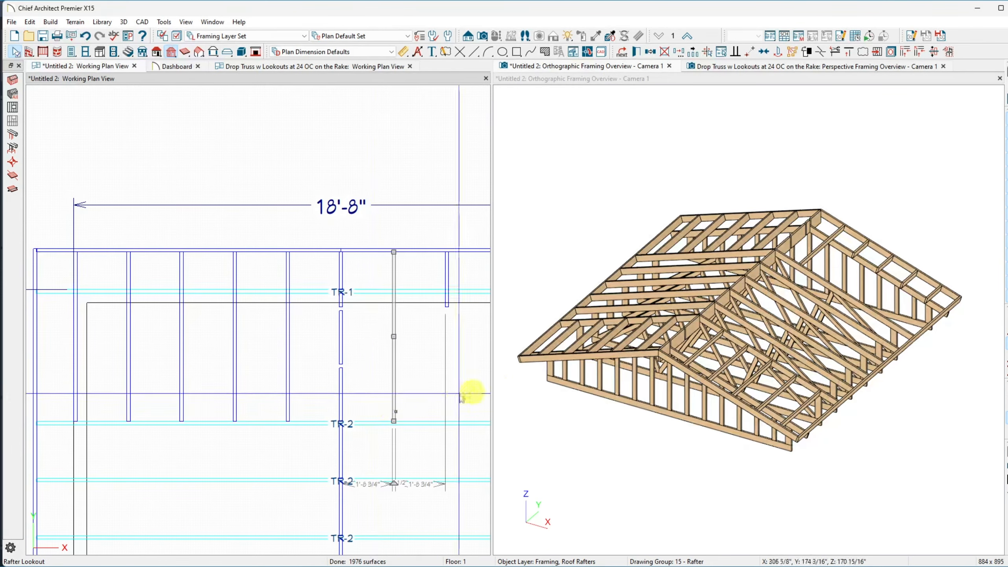
pyautogui.scroll(-2, 252, 356)
pyautogui.scroll(2, 391, 350)
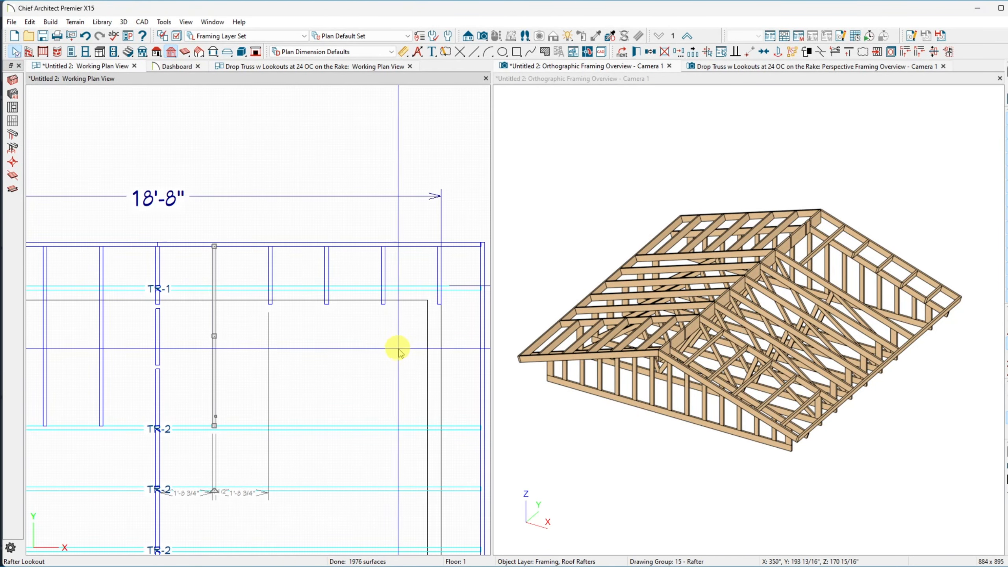
pyautogui.click(440, 272)
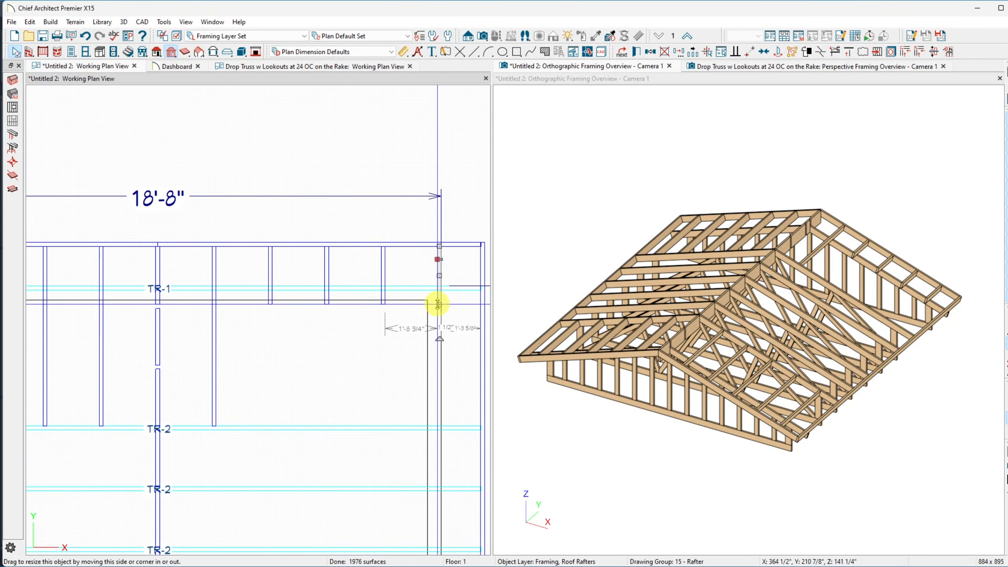
pyautogui.moveTo(437, 304); pyautogui.dragTo(438, 426)
pyautogui.click(383, 274)
pyautogui.moveTo(383, 304); pyautogui.dragTo(387, 426)
# Extend the last two short upper-gable lookouts right of the ridge to the nearest TR-2 truss.
pyautogui.click(326, 299)
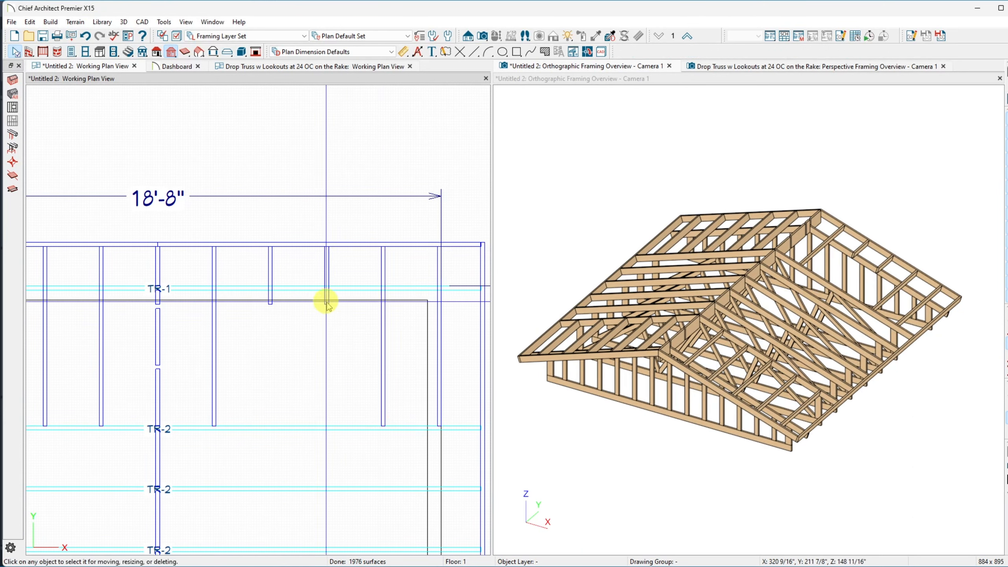
pyautogui.moveTo(326, 304); pyautogui.dragTo(331, 426)
pyautogui.click(270, 294)
pyautogui.moveTo(270, 304); pyautogui.dragTo(259, 425)
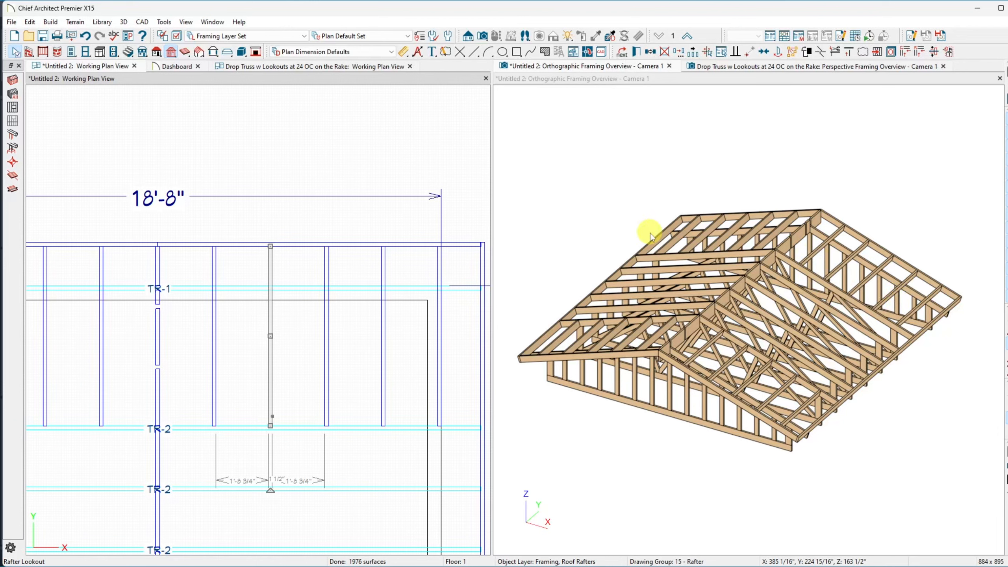
# Set the depth of the ridge blocking to 5 1/2" in the orthographic framing overview.
pyautogui.click(692, 327)
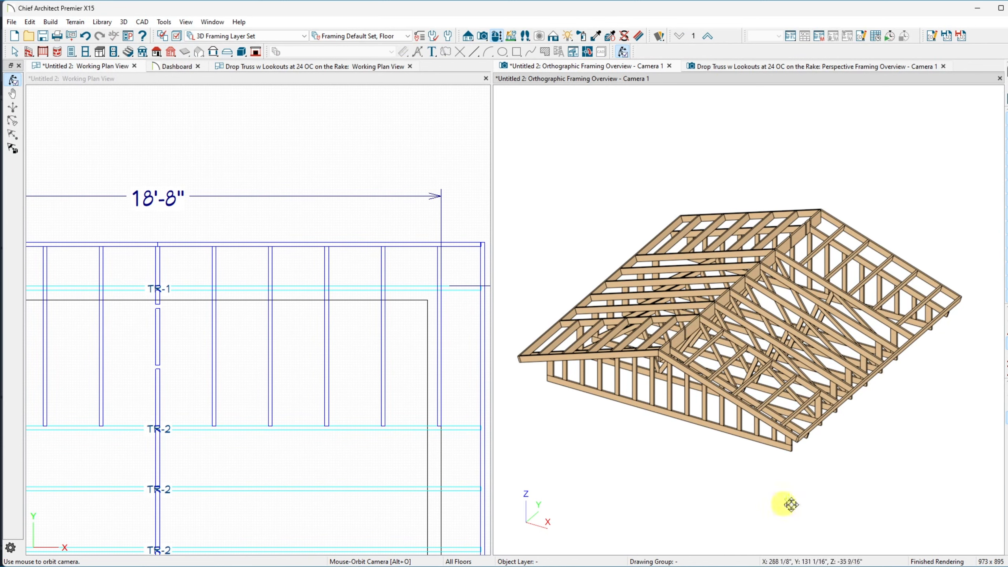
pyautogui.click(432, 79)
pyautogui.click(551, 78)
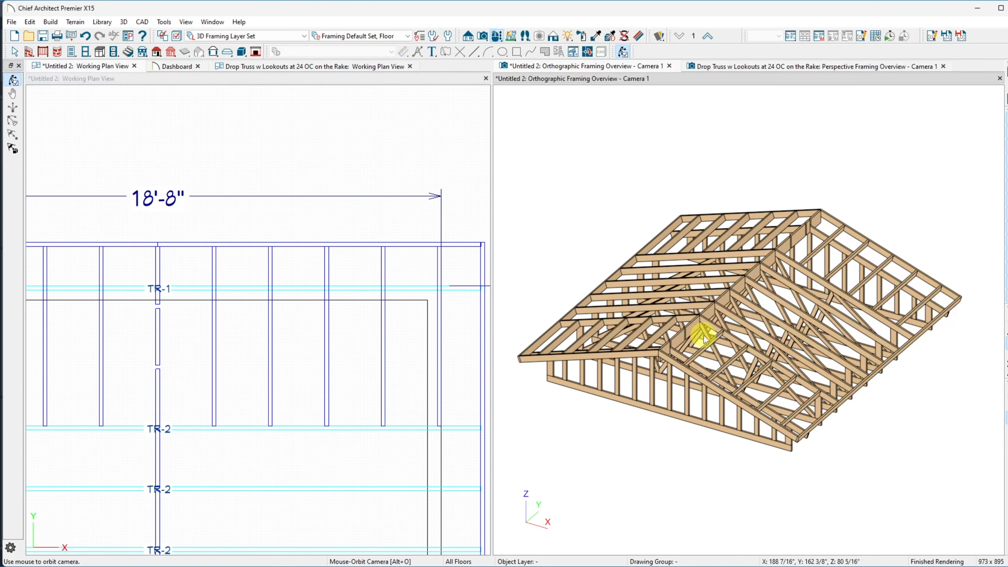
pyautogui.press('space')
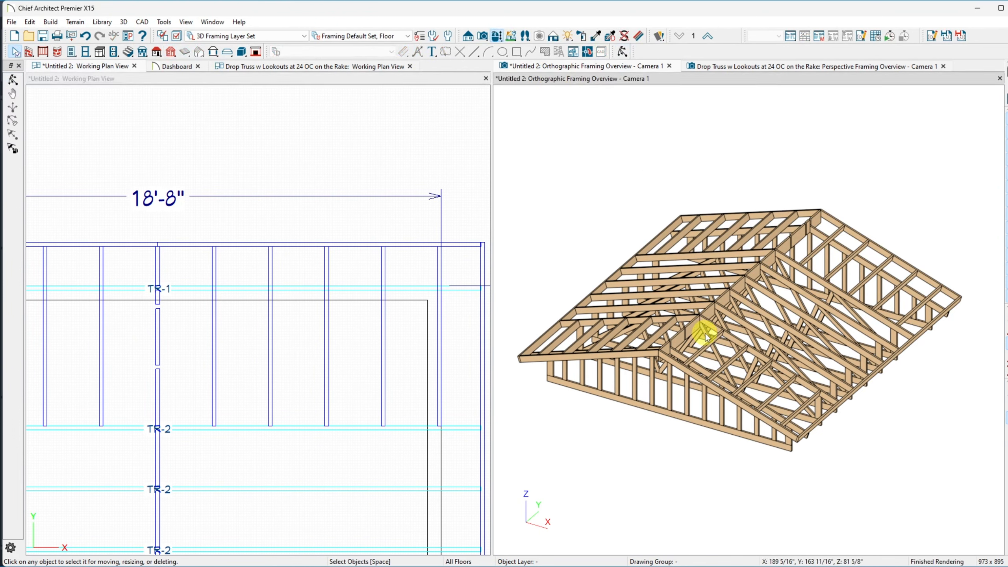
pyautogui.click(721, 297)
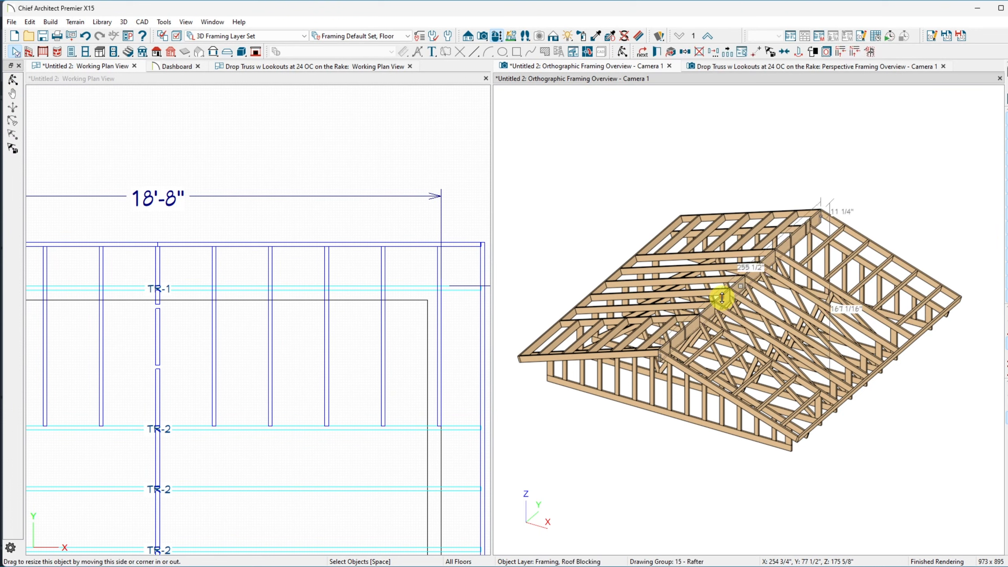
pyautogui.doubleClick(722, 297)
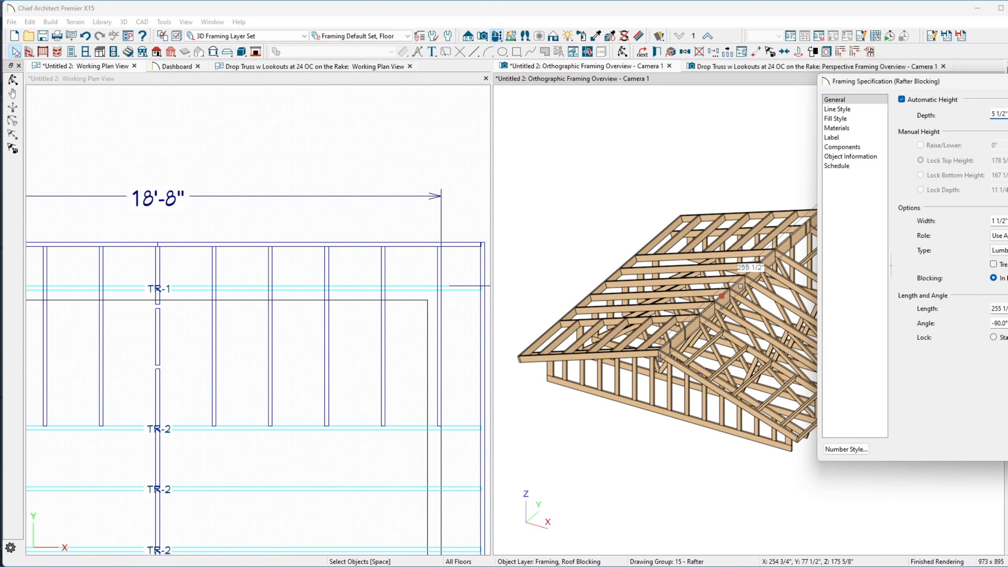
pyautogui.press('Return')
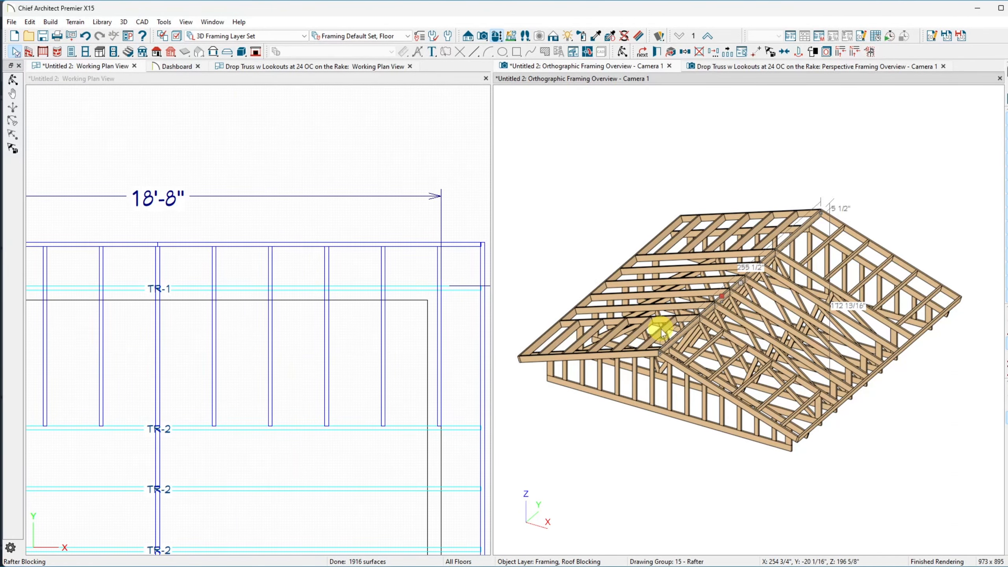
# Close the active layer display options and move the orthographic camera symbol in the plan down to the building.
pyautogui.click(749, 84)
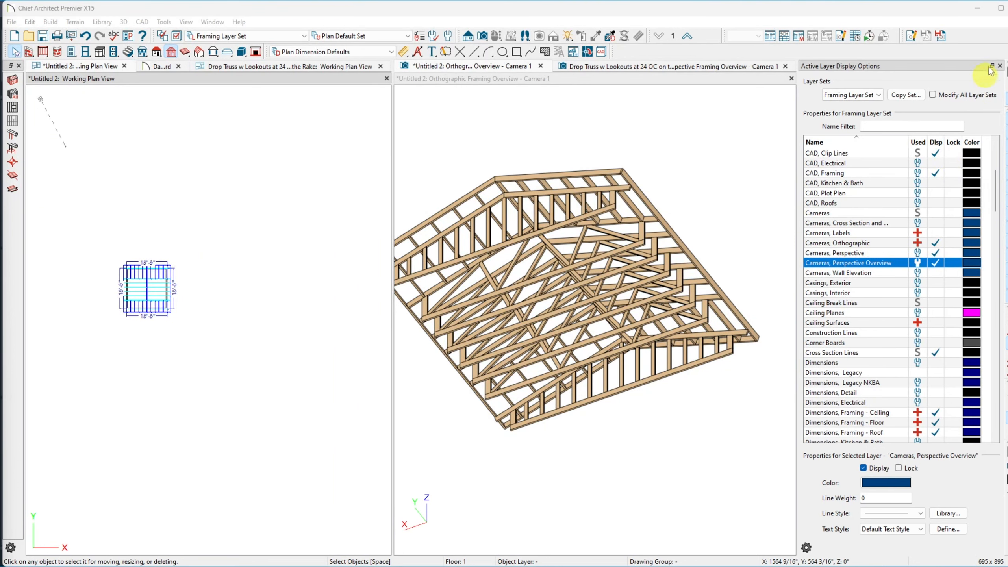
pyautogui.click(1000, 66)
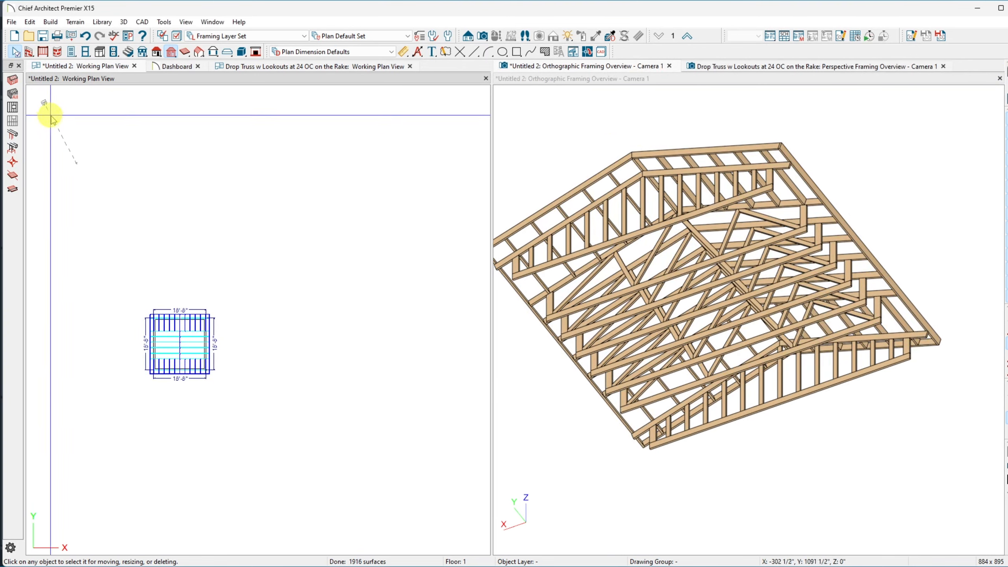
pyautogui.click(44, 102)
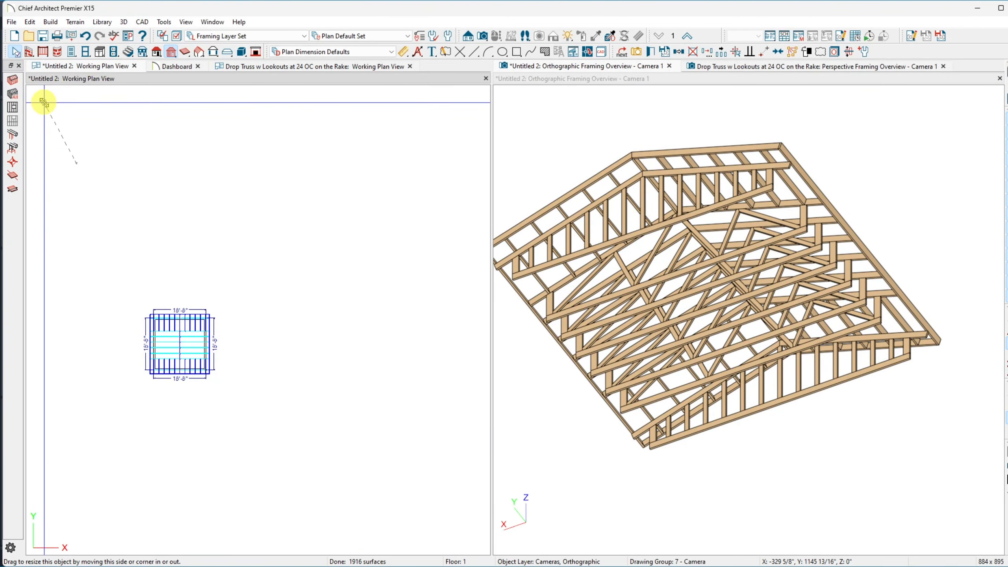
pyautogui.moveTo(50, 136); pyautogui.dragTo(143, 290)
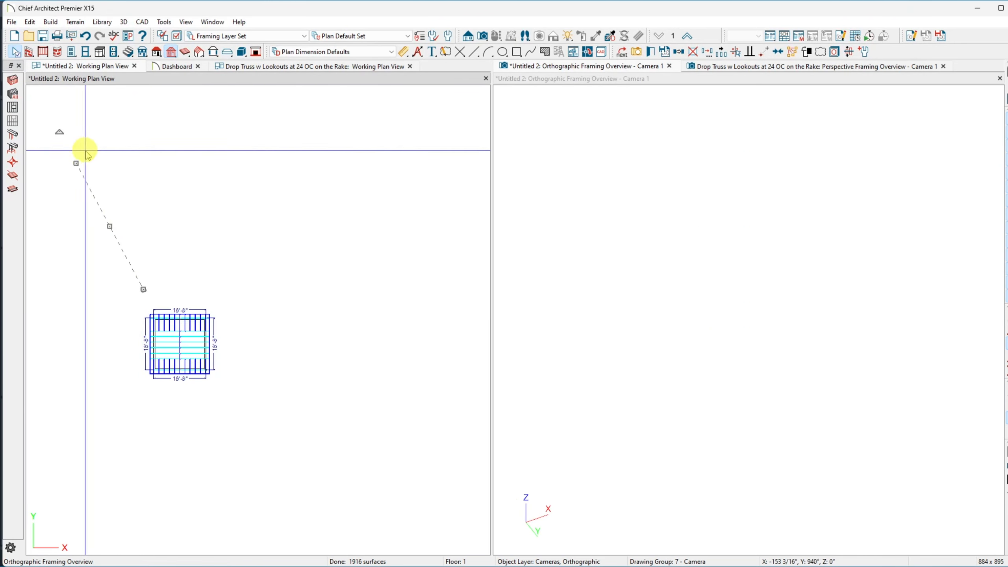
pyautogui.moveTo(74, 164); pyautogui.dragTo(188, 348)
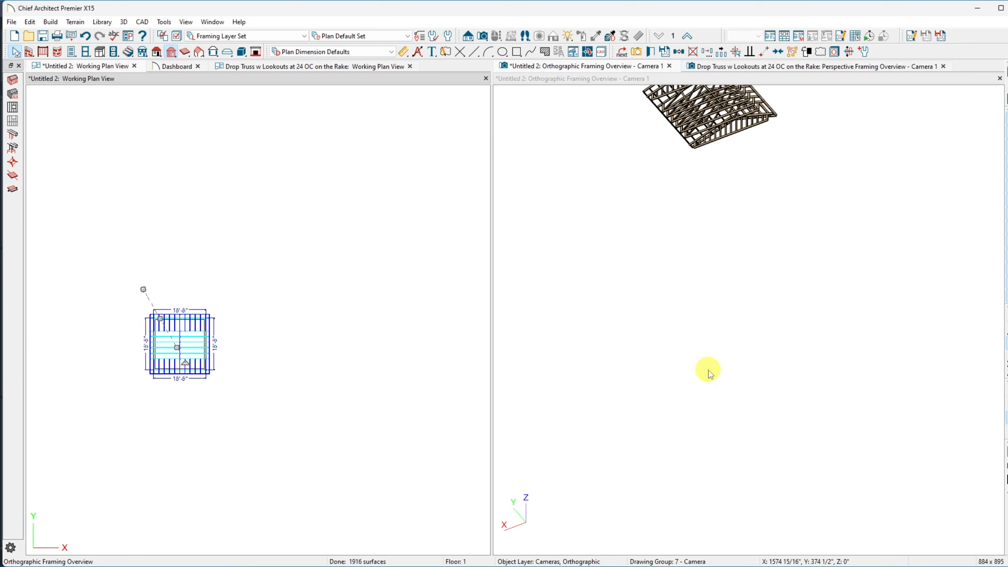
pyautogui.scroll(5, 695, 100)
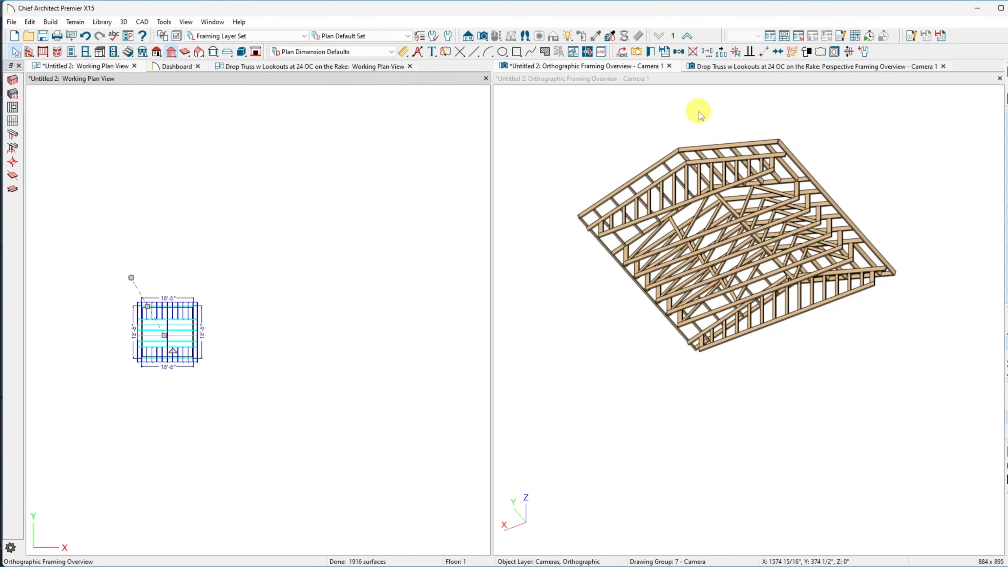
pyautogui.click(632, 175)
pyautogui.moveTo(631, 170); pyautogui.dragTo(560, 222)
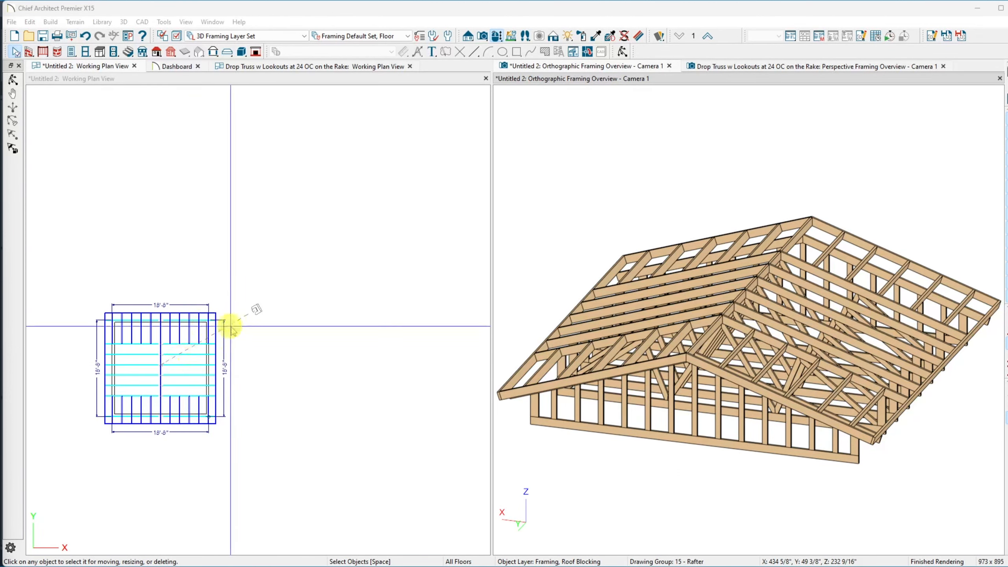
# Examine how the camera symbol sits relative to the building in plan while orbiting, panning and zooming the orthographic framing overview.
pyautogui.click(257, 310)
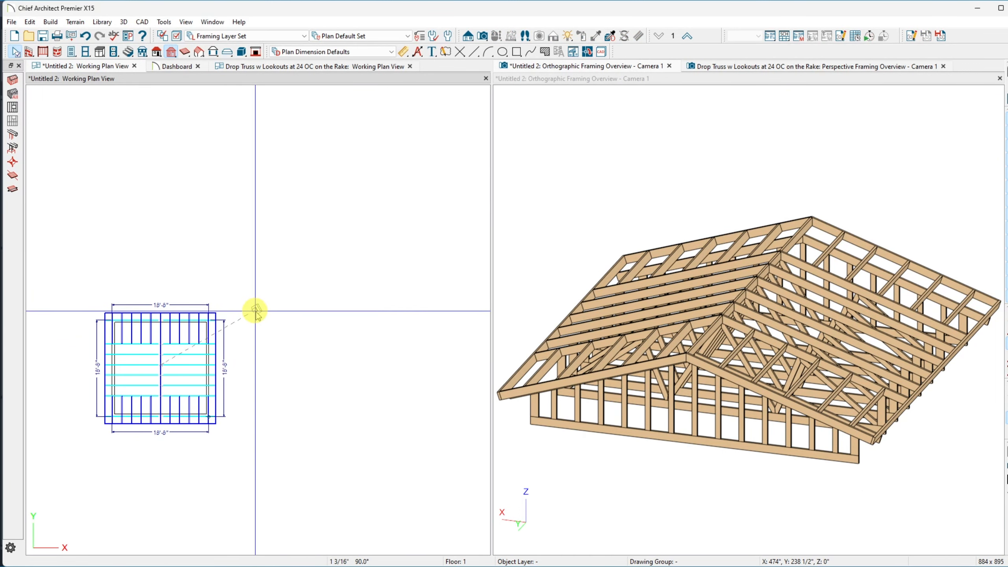
pyautogui.scroll(2, 245, 317)
pyautogui.scroll(-5, 245, 317)
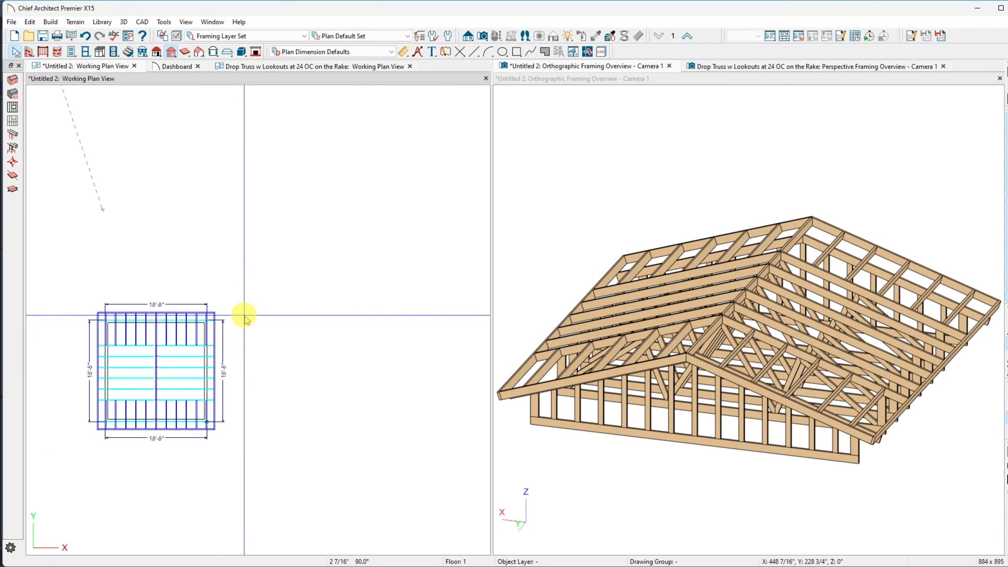
pyautogui.scroll(-2, 243, 313)
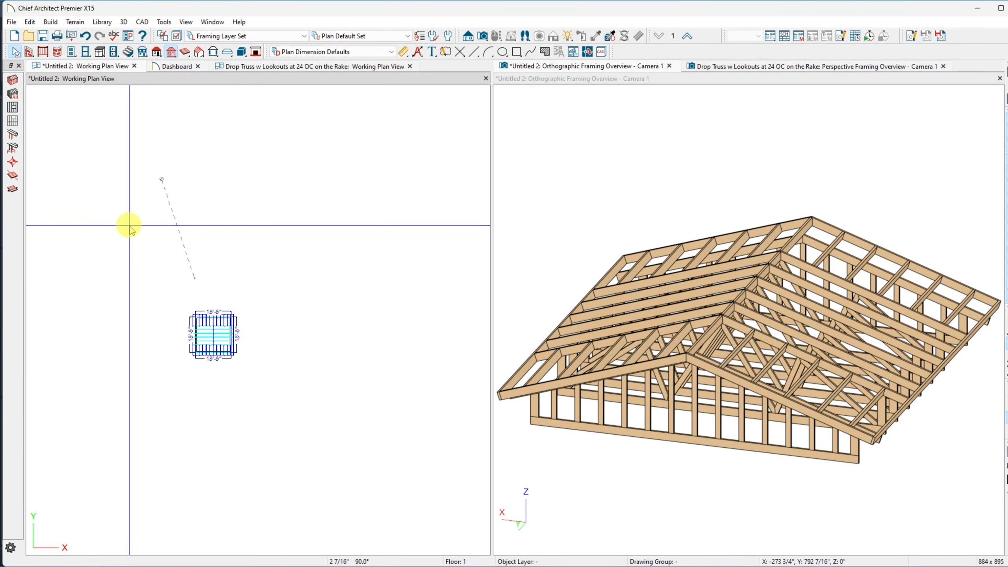
pyautogui.scroll(4, 130, 220)
pyautogui.scroll(-2, 131, 219)
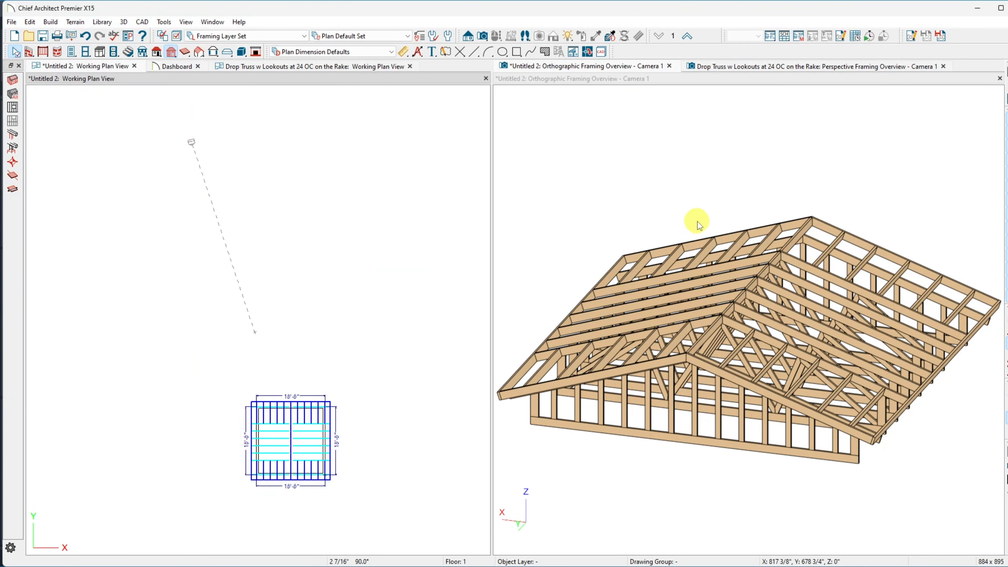
pyautogui.click(714, 81)
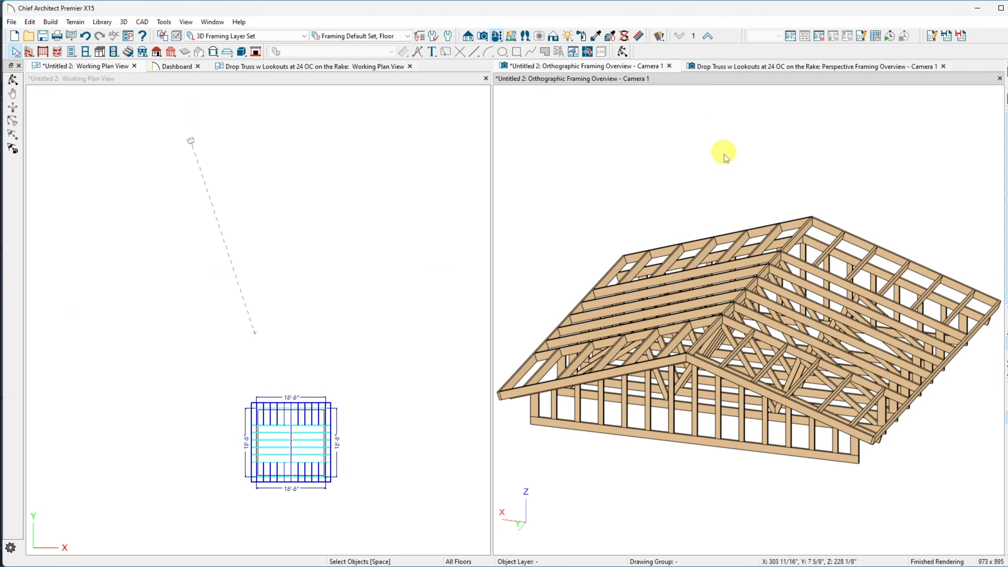
pyautogui.moveTo(722, 160); pyautogui.dragTo(721, 163, button='middle')
pyautogui.scroll(-5, 721, 163)
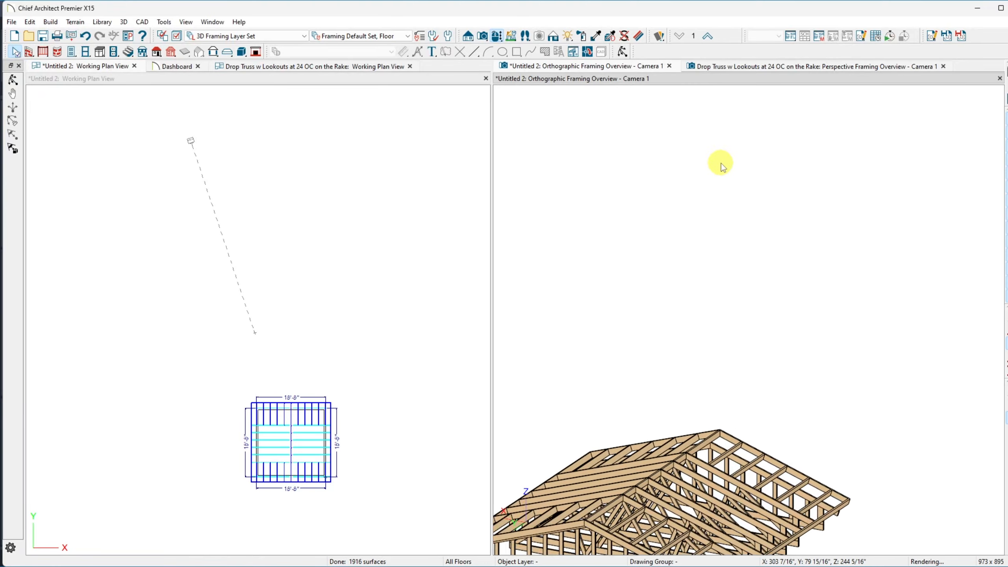
pyautogui.scroll(3, 721, 163)
pyautogui.scroll(-5, 721, 163)
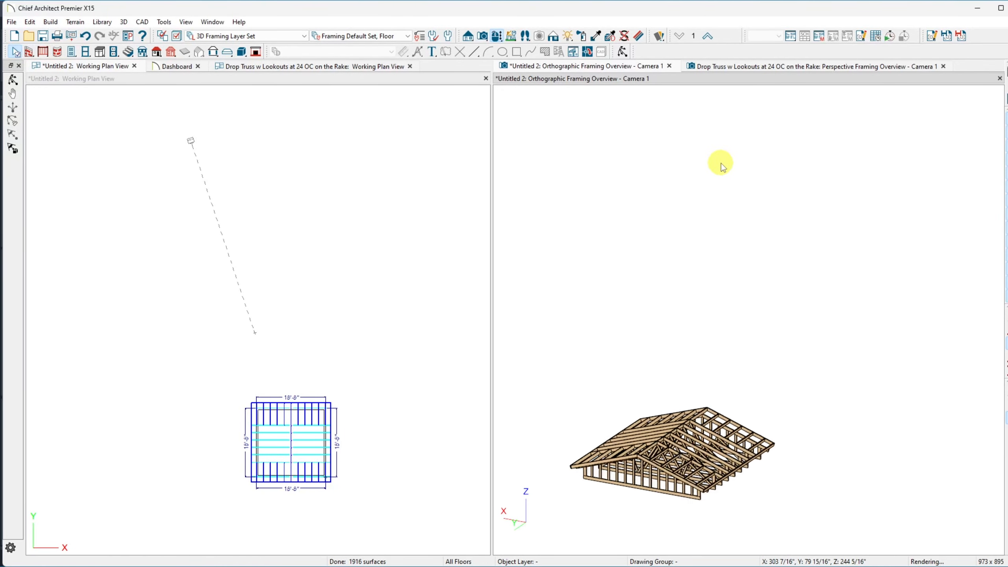
pyautogui.scroll(3, 720, 163)
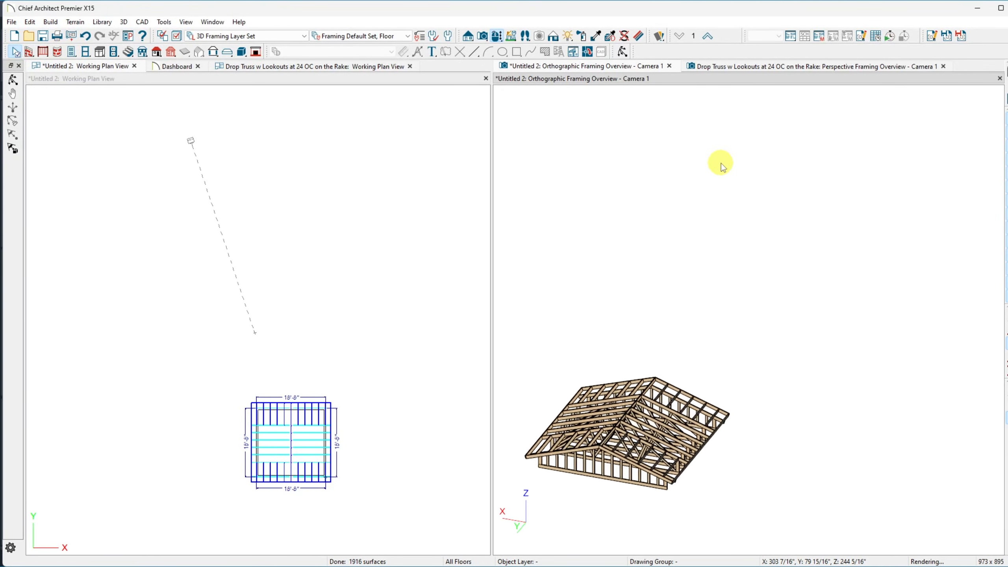
pyautogui.scroll(4, 720, 163)
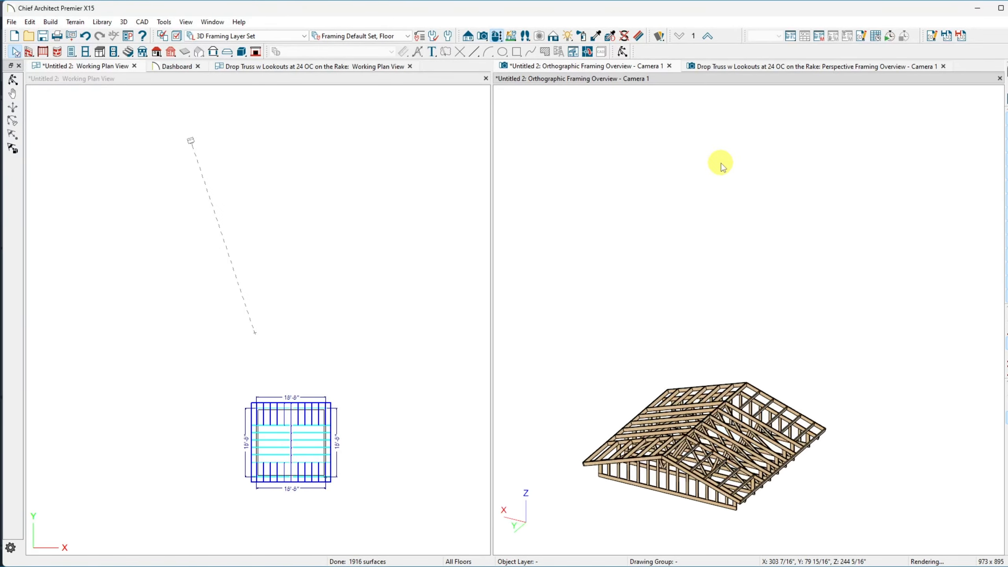
pyautogui.scroll(-5, 721, 163)
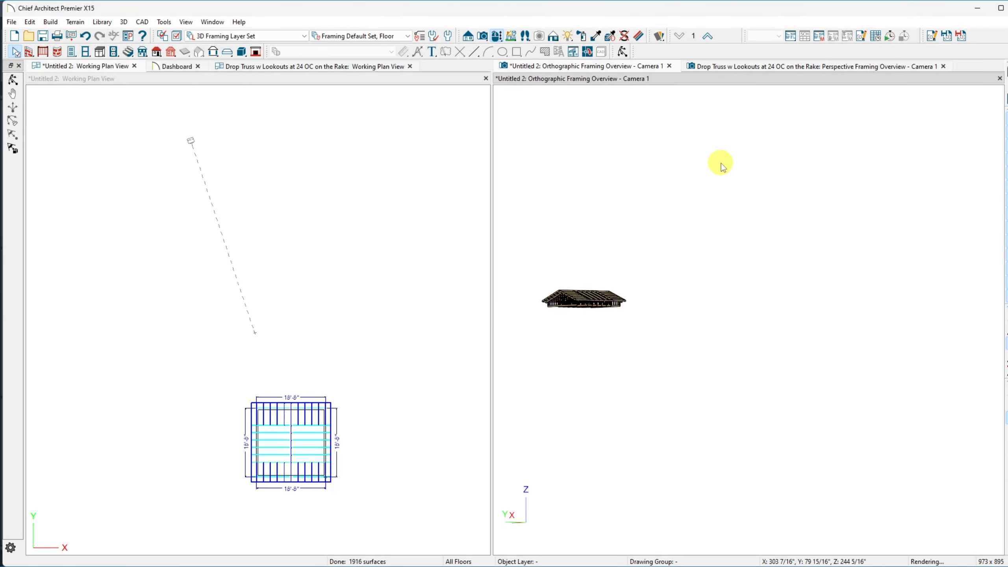
# Close the orthographic framing overview of Untitled 2 and create a new one, placing it alongside the reference plan's perspective overview.
pyautogui.click(712, 68)
pyautogui.moveTo(750, 196); pyautogui.dragTo(751, 196, button='middle')
pyautogui.click(609, 66)
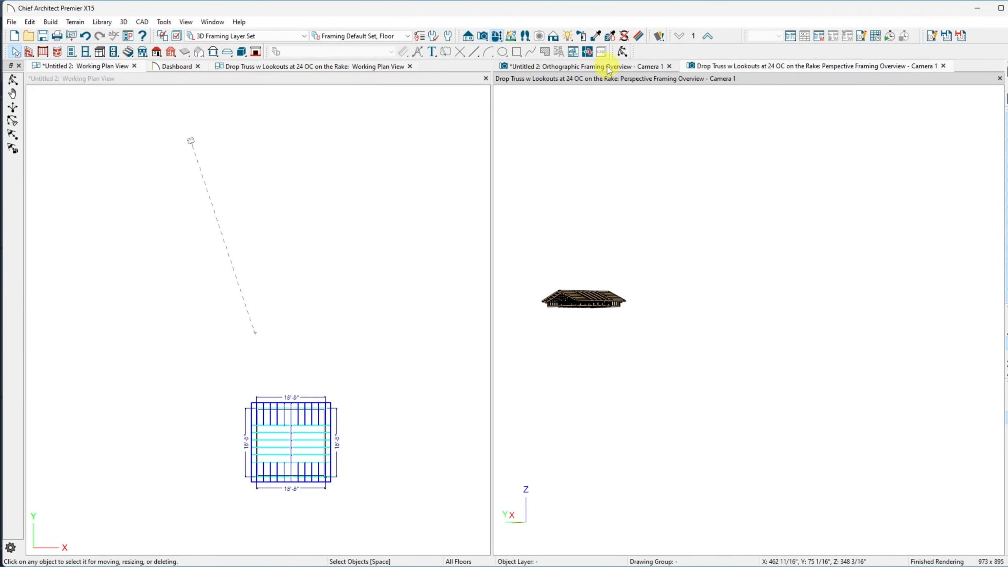
pyautogui.click(669, 66)
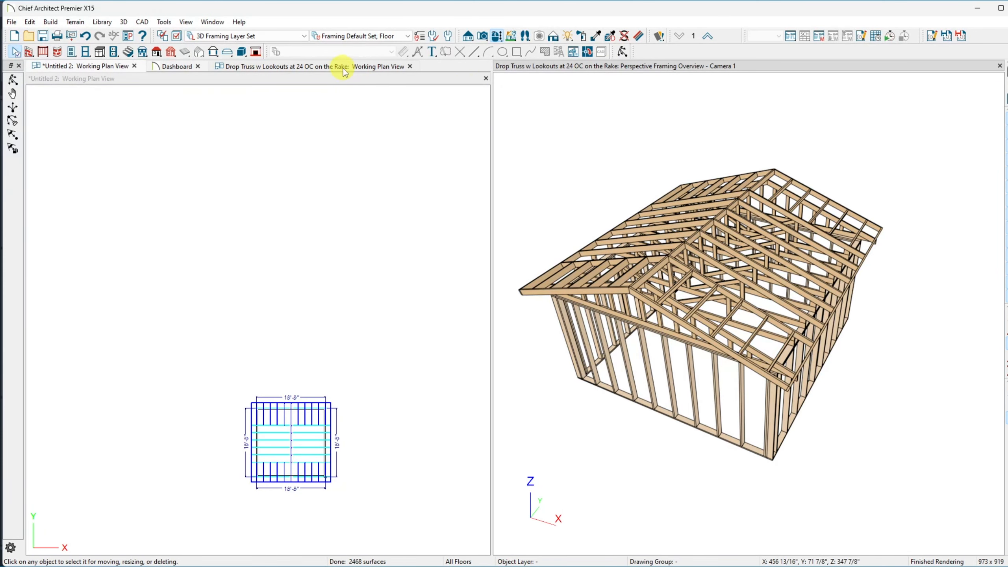
pyautogui.click(116, 69)
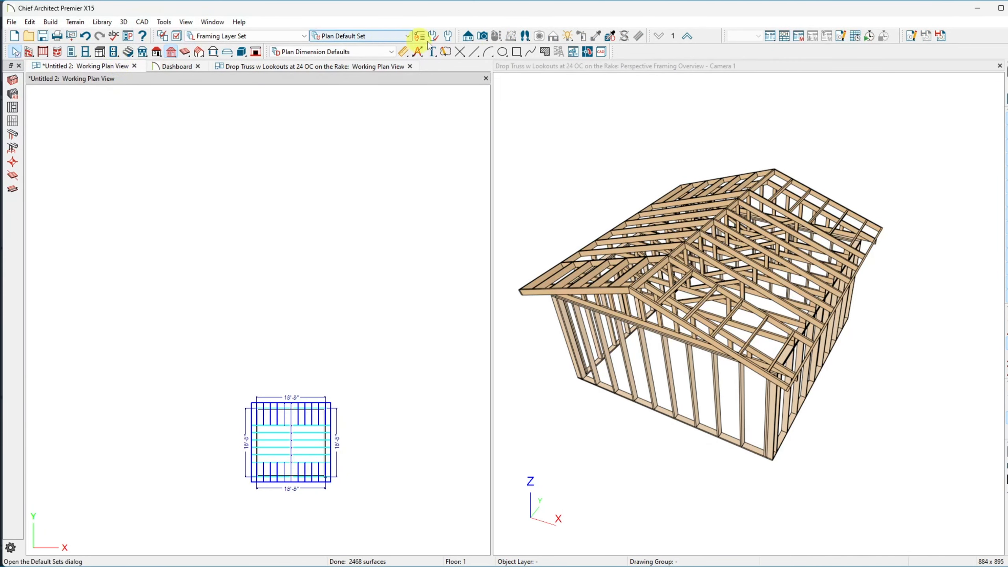
pyautogui.click(467, 38)
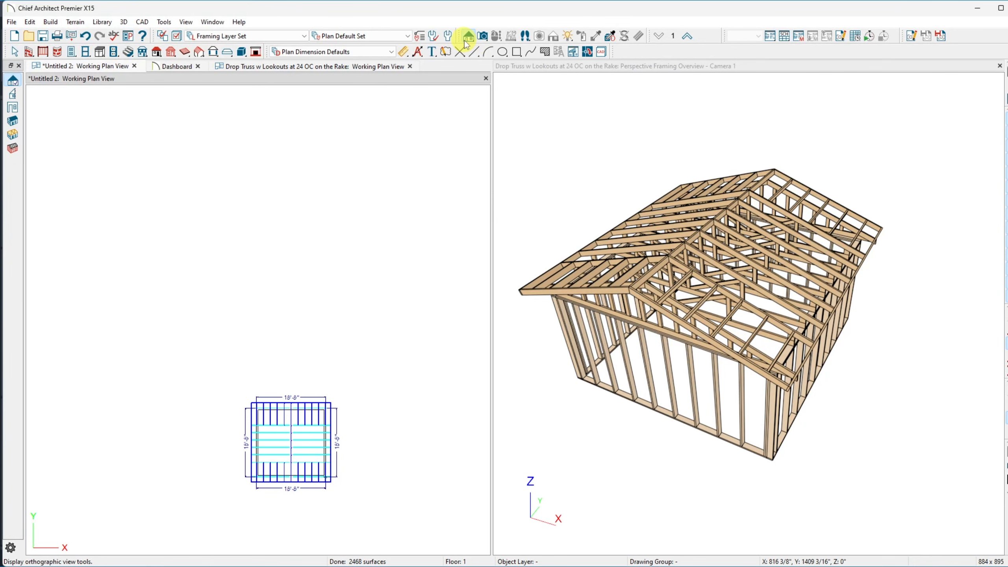
pyautogui.click(13, 150)
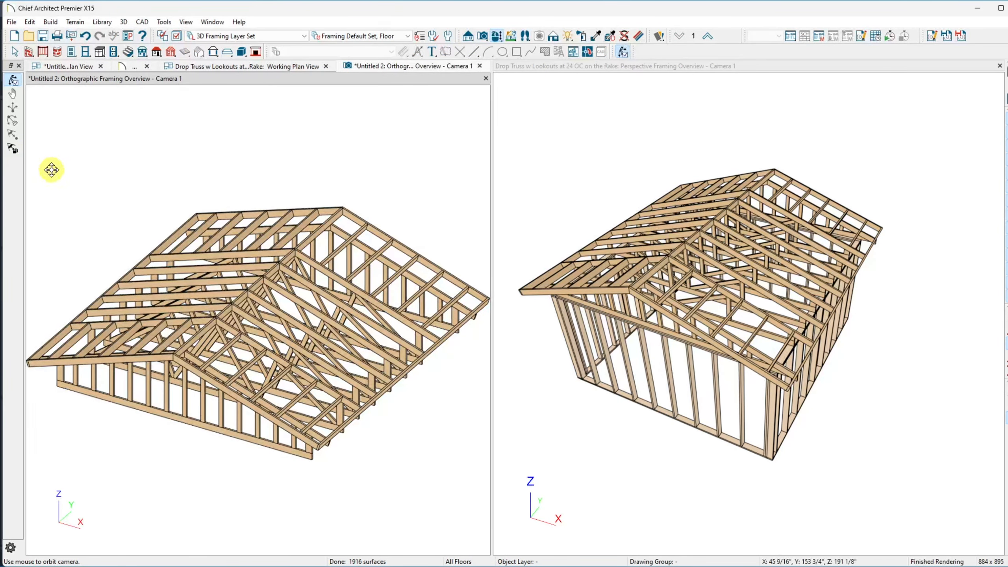
pyautogui.moveTo(412, 66); pyautogui.dragTo(595, 66)
# Rebuild all framing of Untitled 2 with Build All Framing and inspect the lookouts and trusses in plan.
pyautogui.moveTo(714, 318); pyautogui.dragTo(713, 319)
pyautogui.scroll(-4, 714, 319)
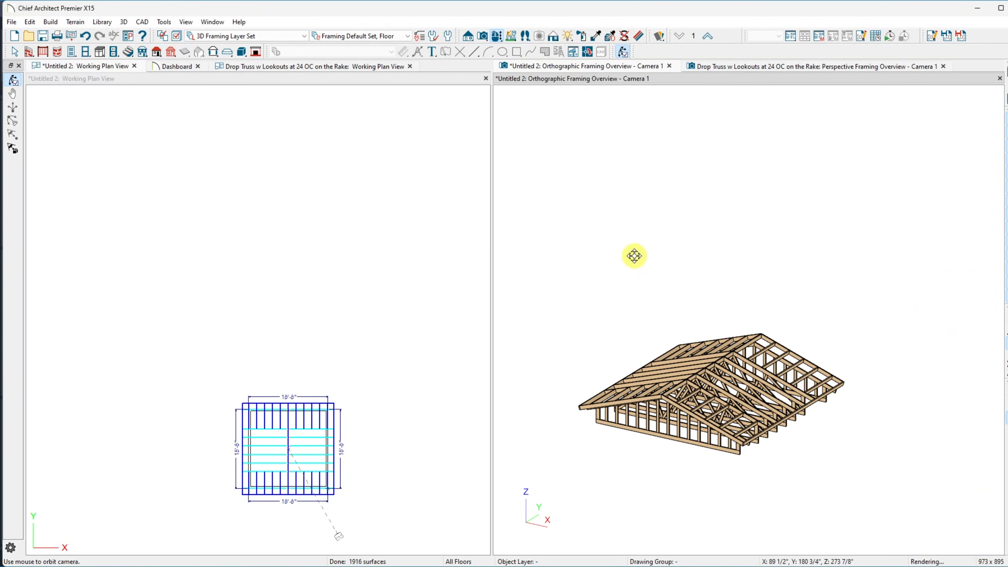
pyautogui.click(50, 22)
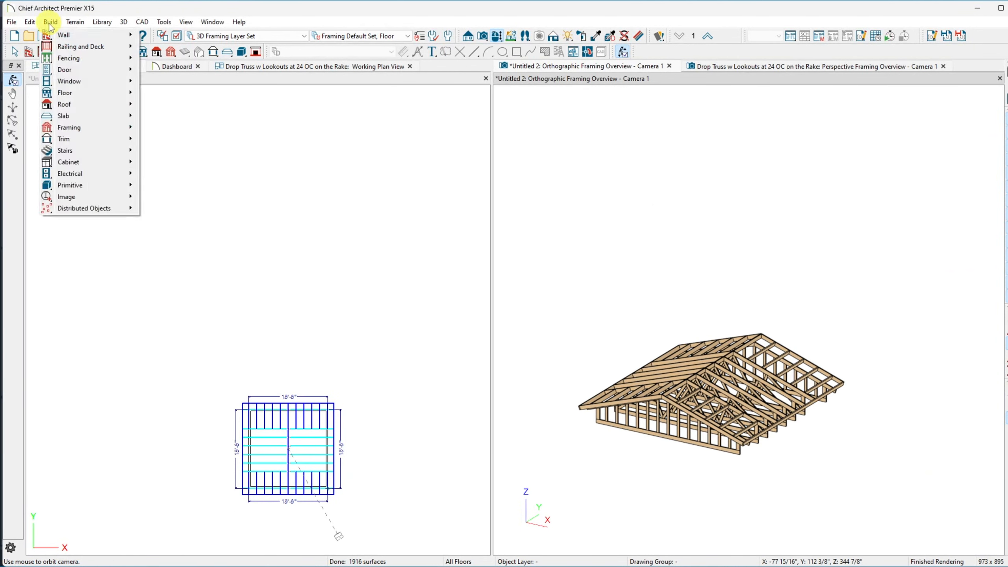
pyautogui.moveTo(71, 127)
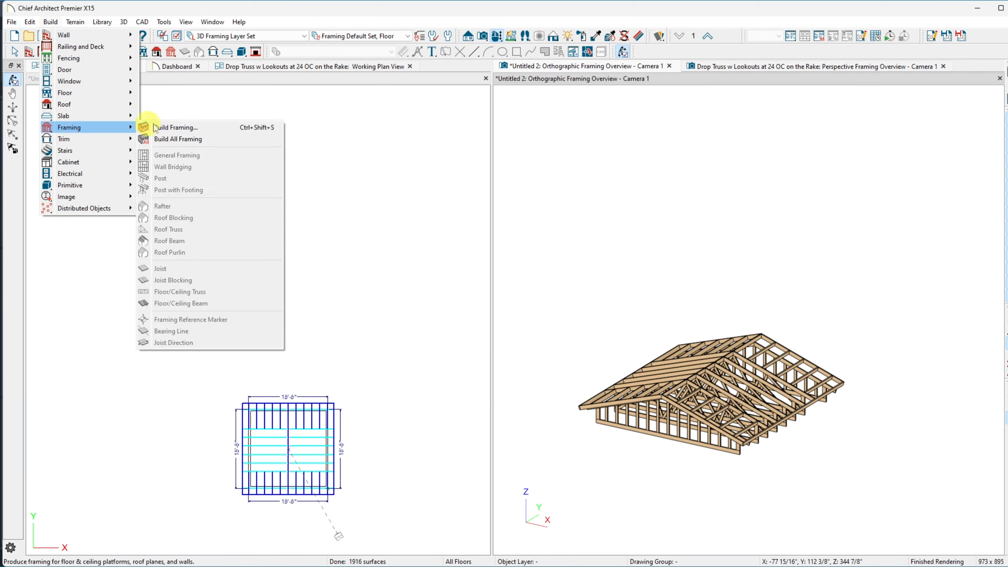
pyautogui.click(180, 139)
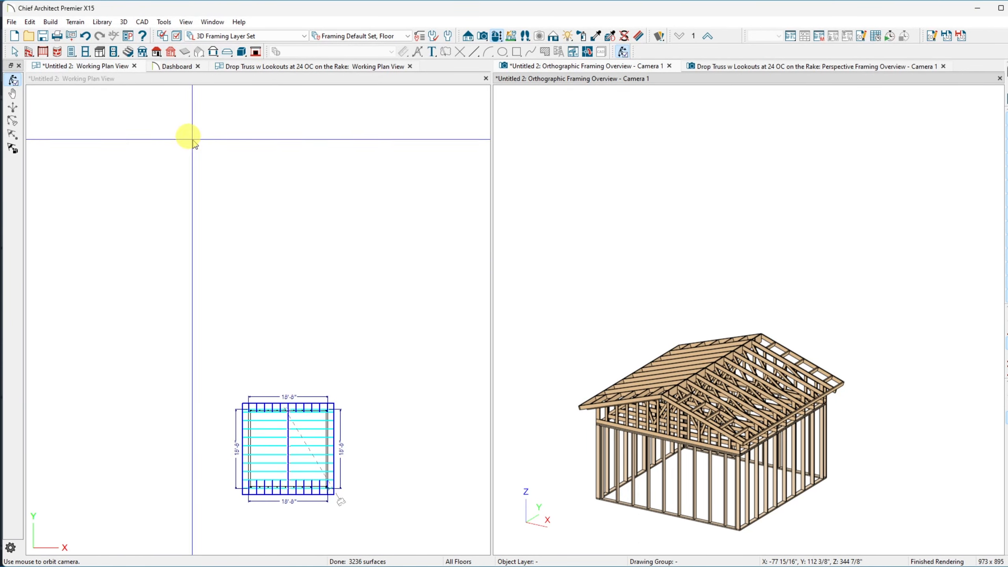
pyautogui.click(758, 542)
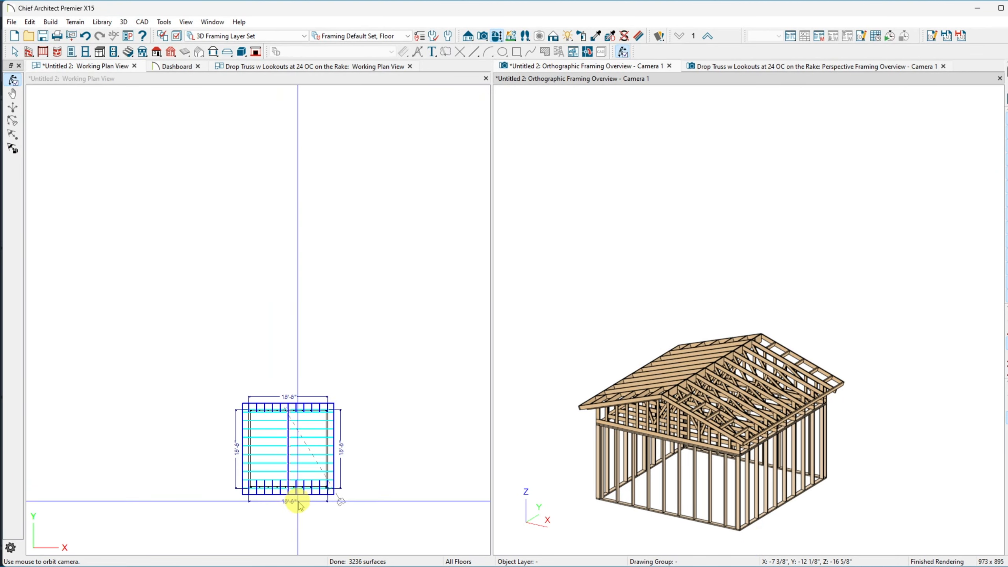
pyautogui.scroll(5, 299, 502)
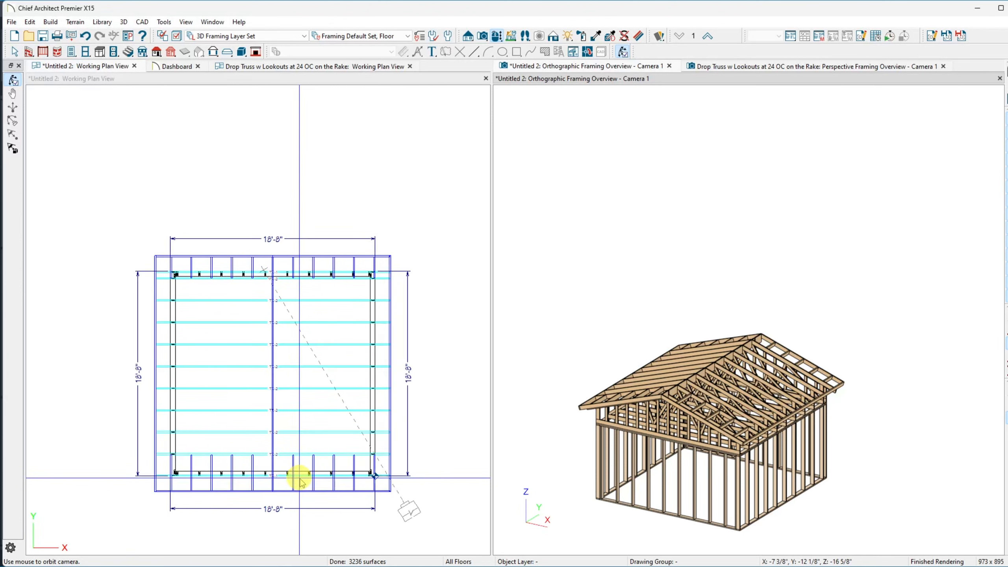
pyautogui.scroll(1, 299, 480)
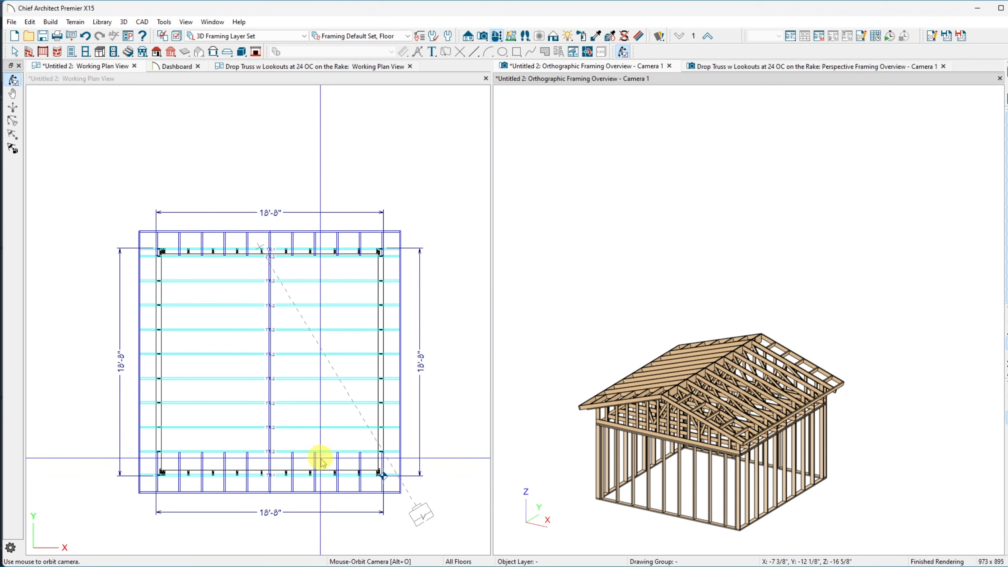
# Undo the last Build All Framing rebuild of Untitled 2.
pyautogui.click(298, 501)
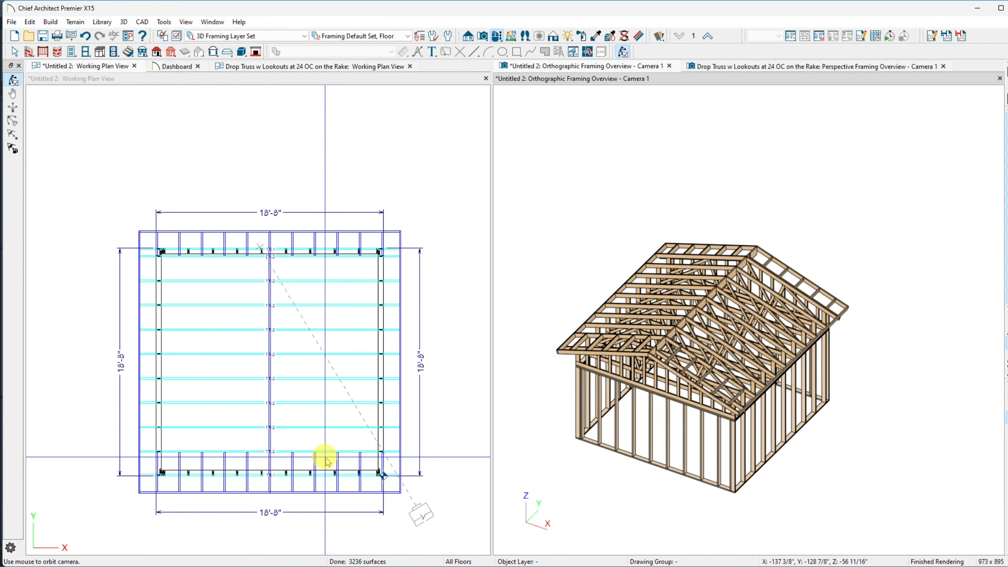
pyautogui.hotkey('ctrl', 'z')
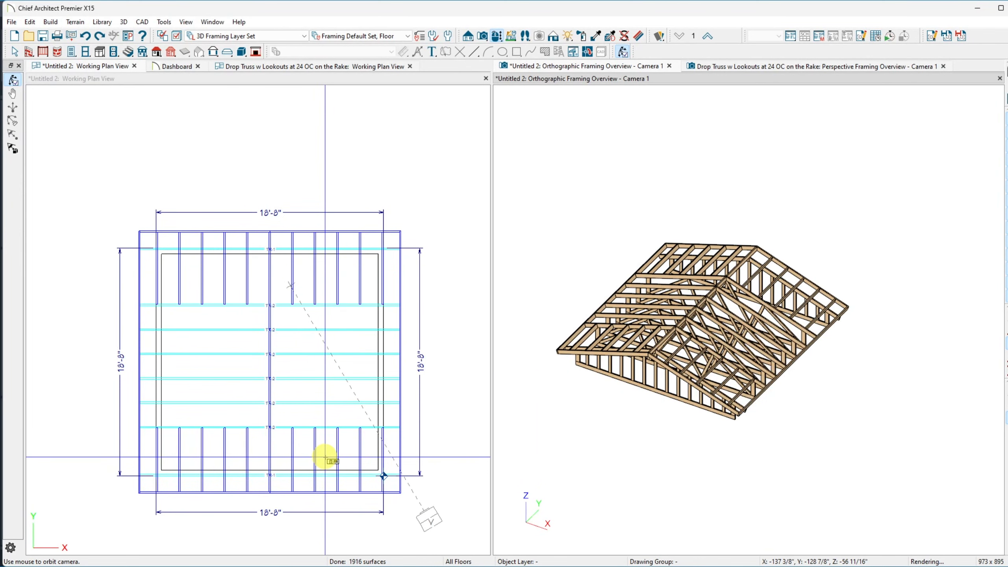
# Try out the automatic build options for floor, ceiling and roof framing in the Build Framing settings, leaving automatic roof framing off.
pyautogui.click(56, 25)
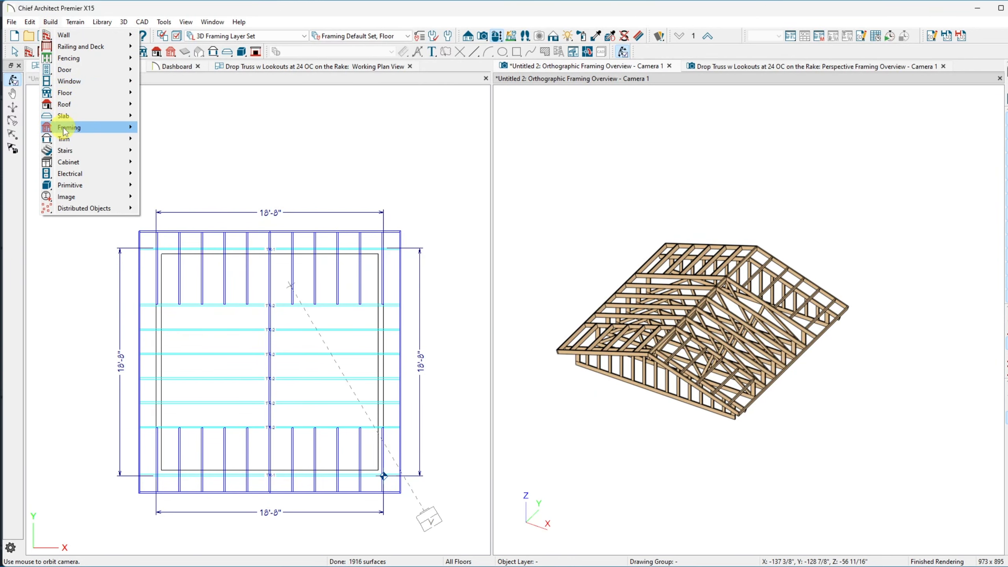
pyautogui.moveTo(65, 131)
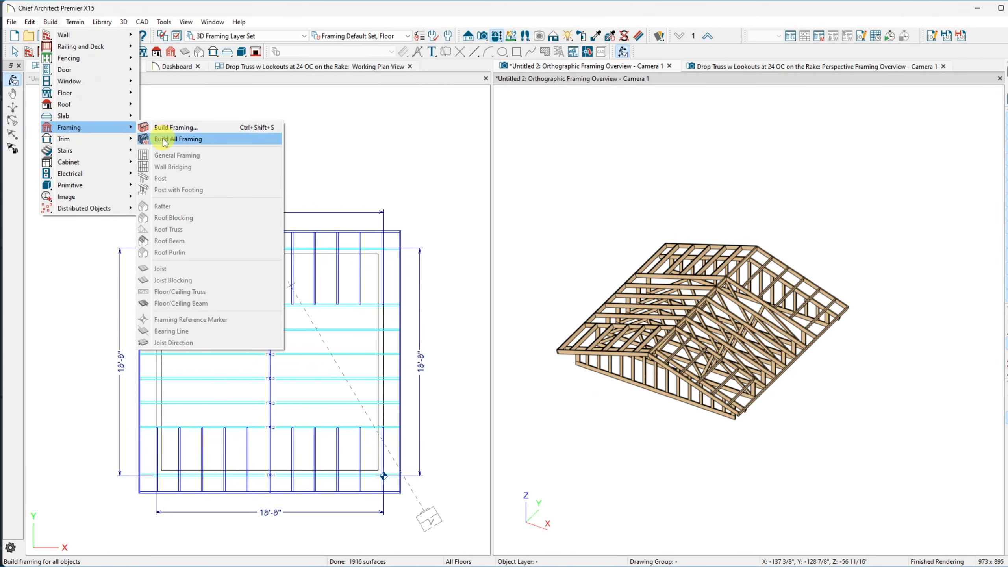
pyautogui.click(165, 129)
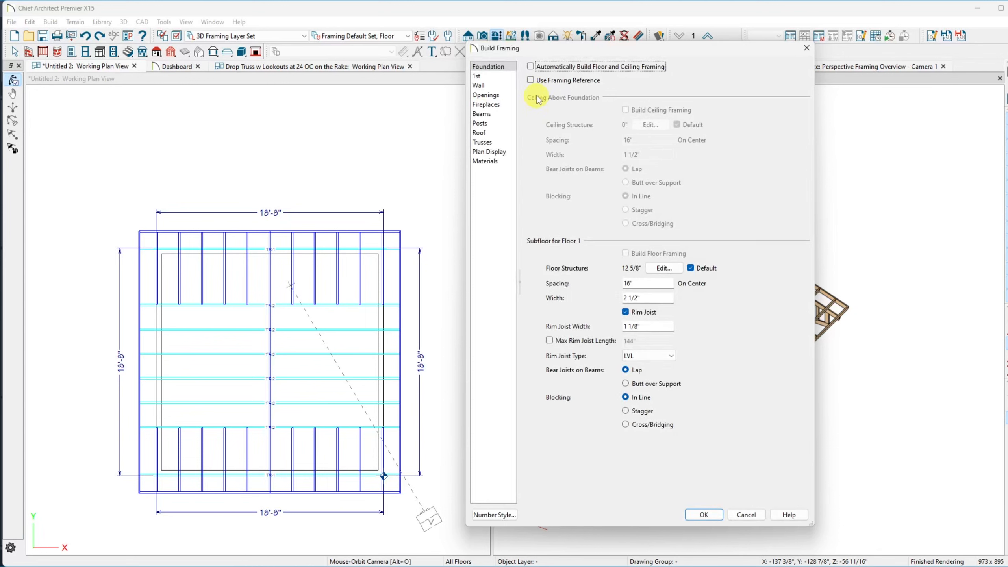
pyautogui.click(530, 66)
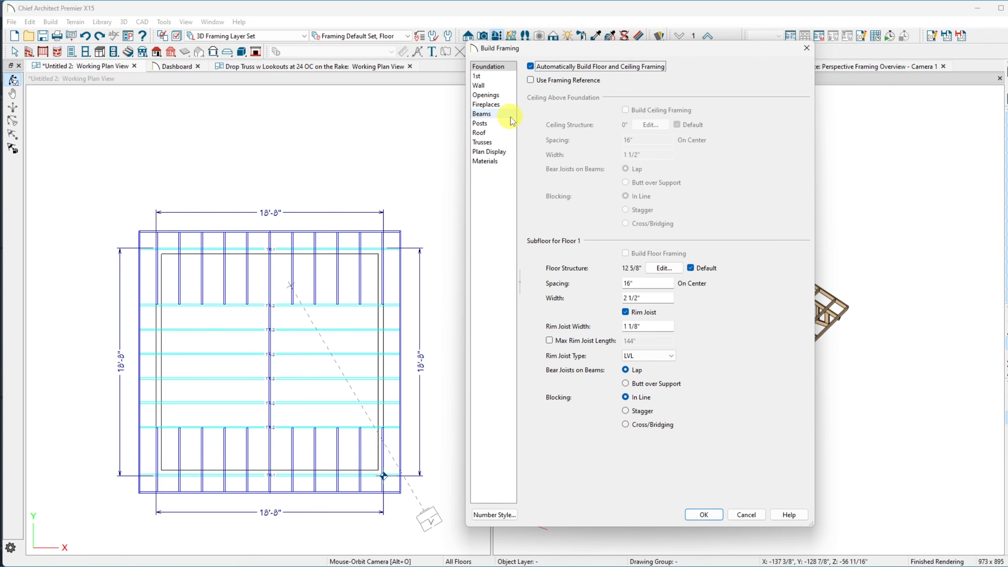
pyautogui.click(498, 132)
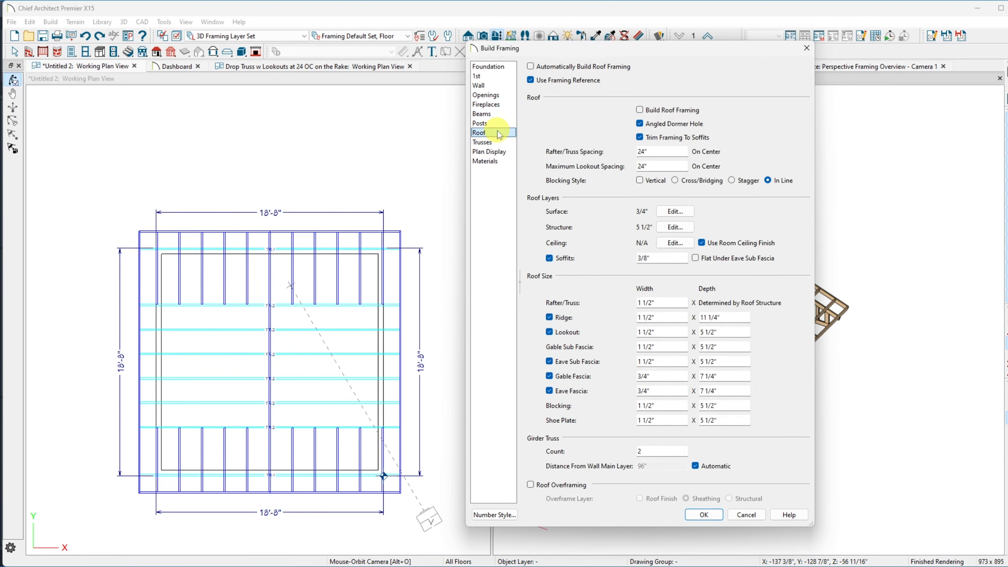
pyautogui.click(531, 66)
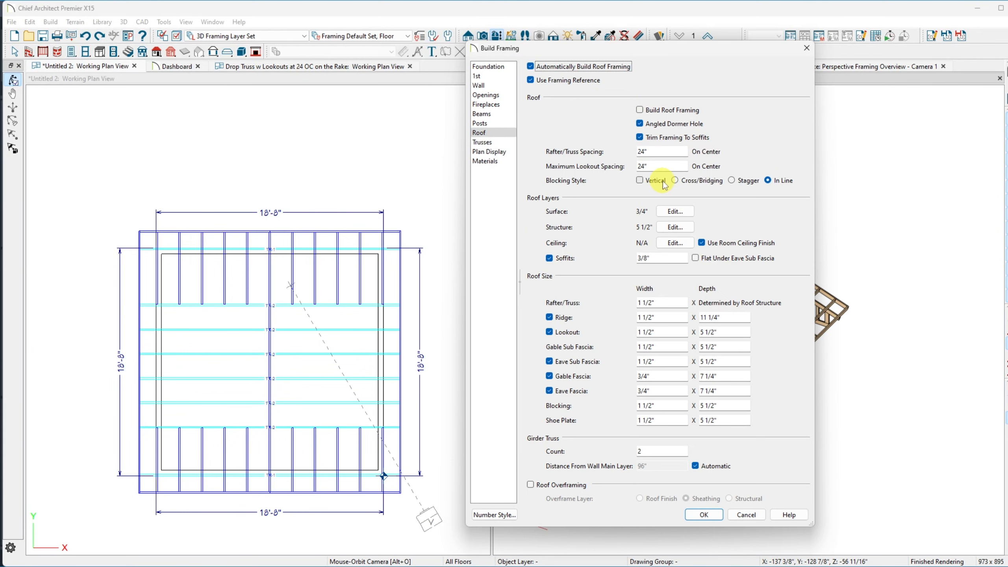
pyautogui.click(532, 68)
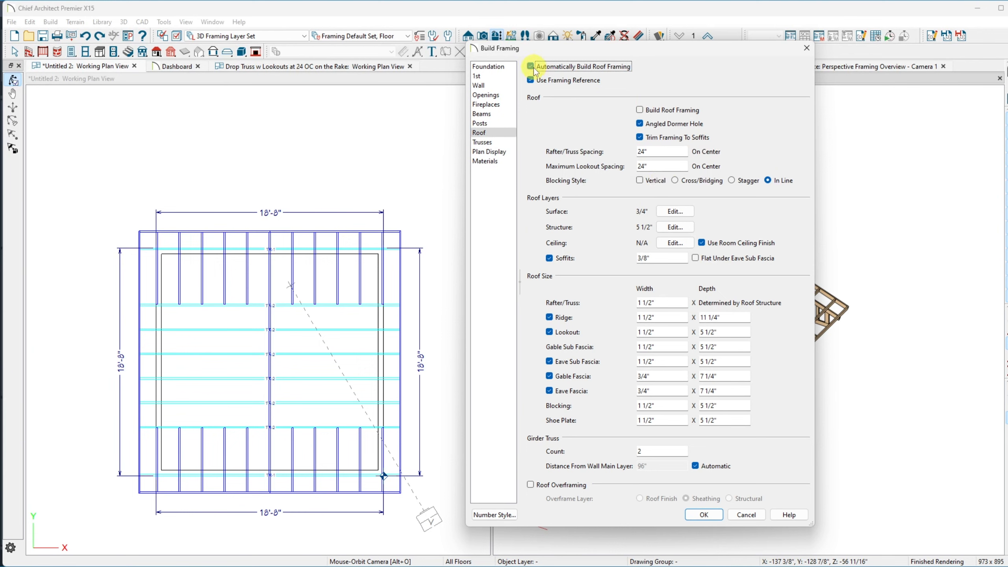
pyautogui.click(639, 124)
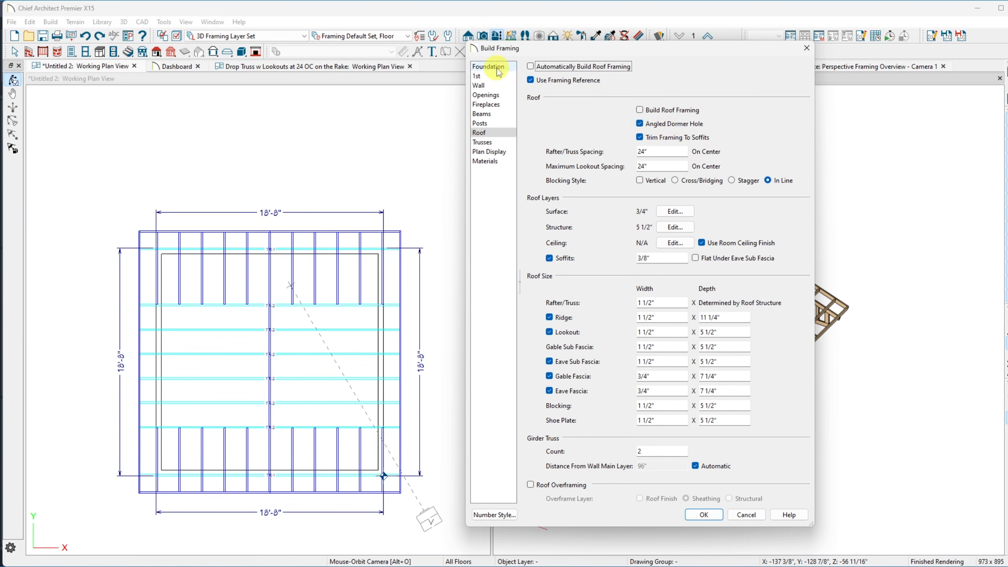
pyautogui.click(703, 514)
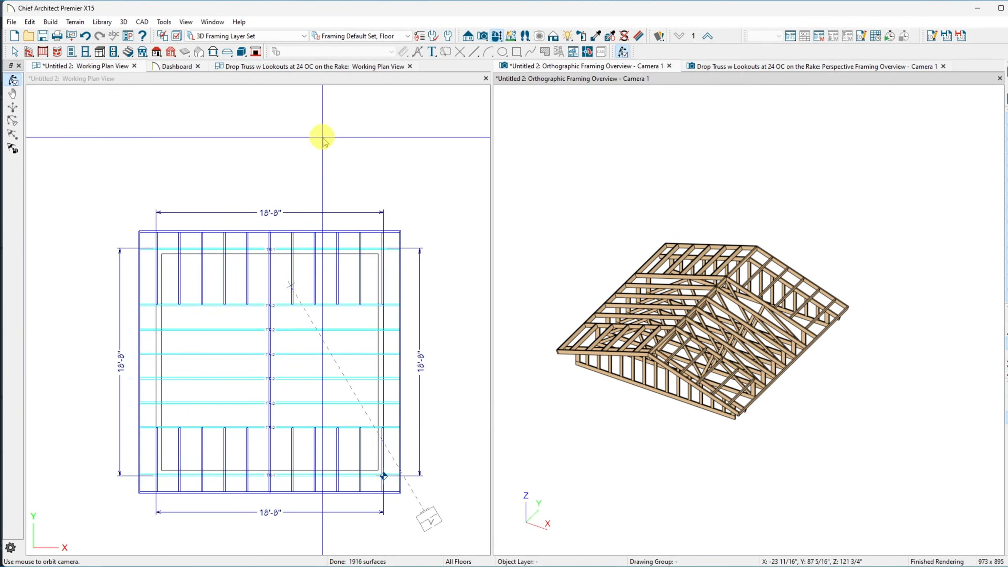
# Rebuild all framing of Untitled 2 once more with Build All Framing.
pyautogui.click(50, 22)
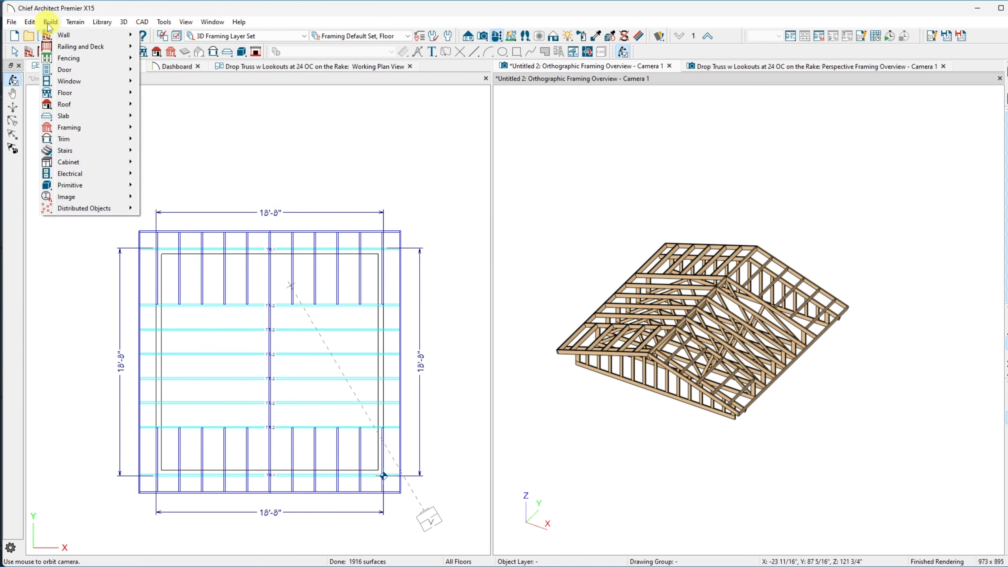
pyautogui.moveTo(68, 128)
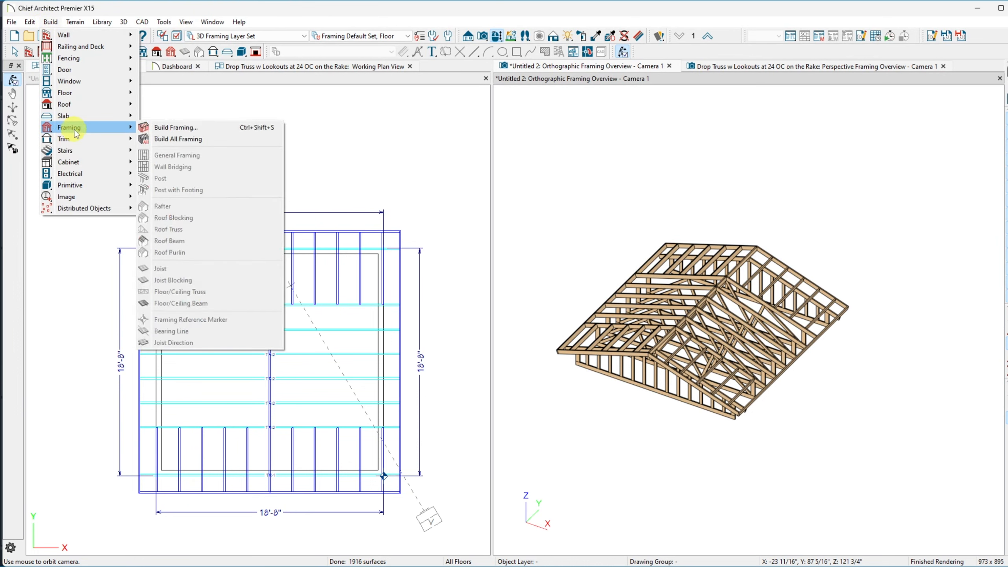
pyautogui.click(178, 139)
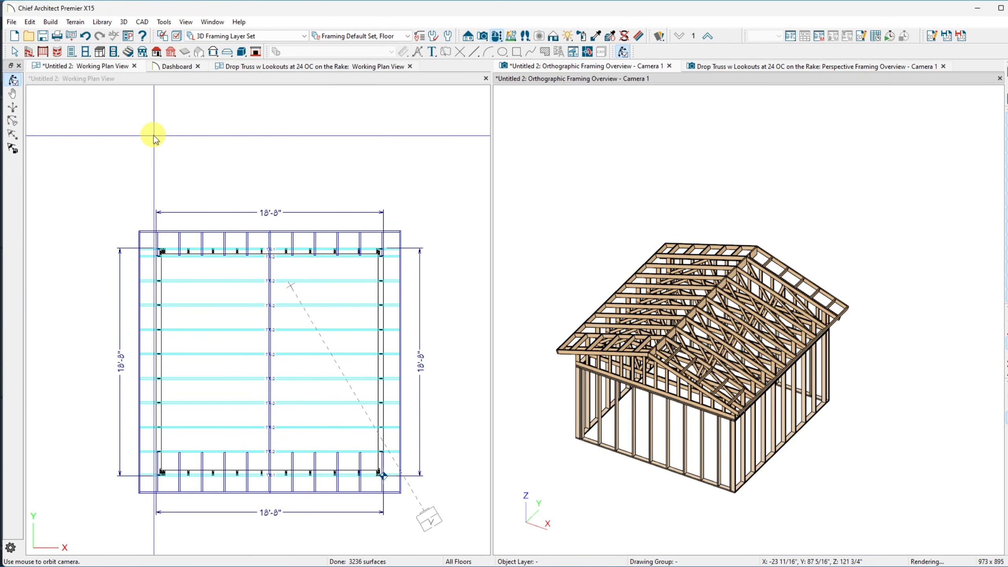
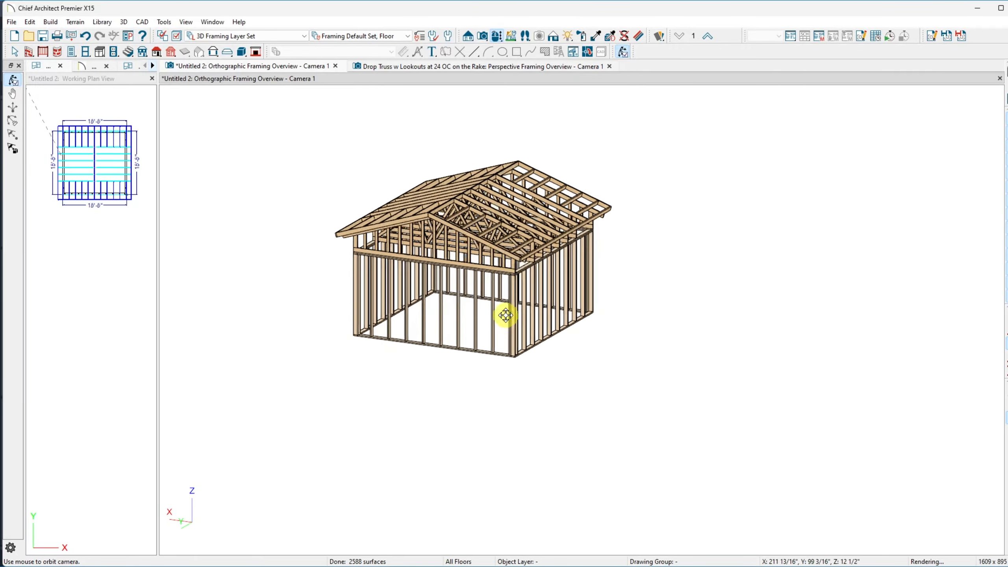
# Examine the gable lookouts, roof trusses and wall framing of Untitled 2 up close in its orthographic framing overview.
pyautogui.moveTo(505, 316); pyautogui.dragTo(505, 316)
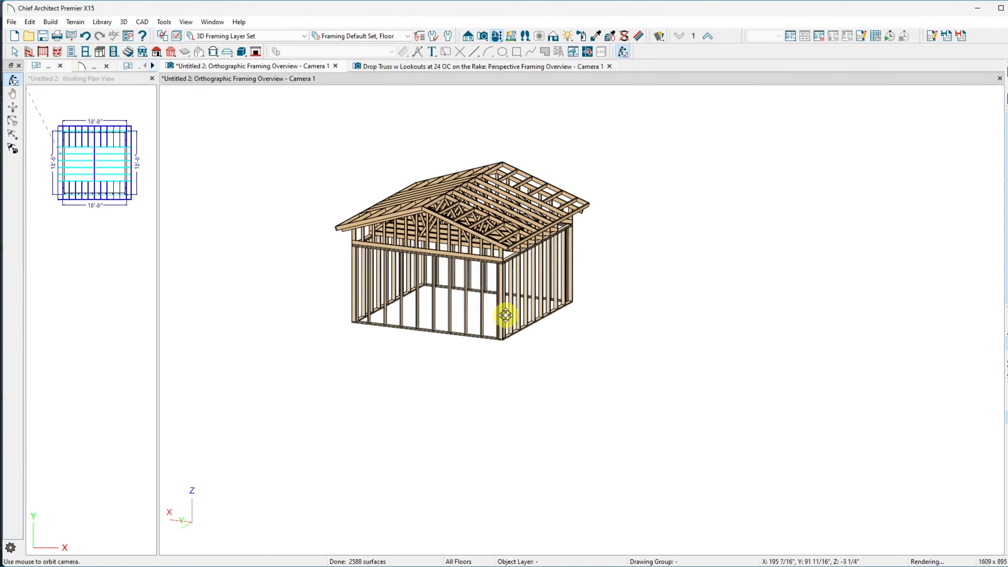
pyautogui.scroll(5, 505, 316)
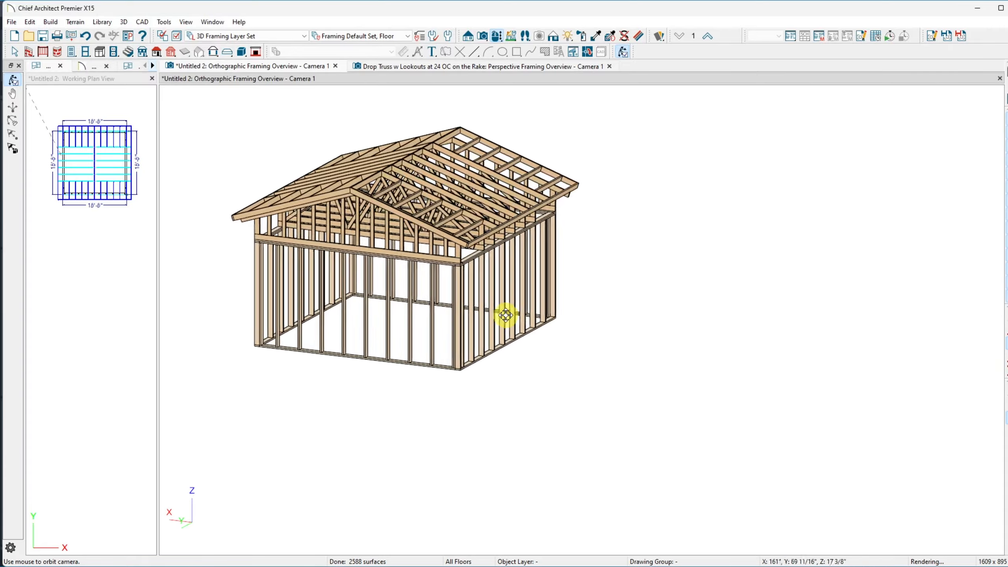
pyautogui.moveTo(505, 316); pyautogui.dragTo(505, 315)
pyautogui.scroll(3, 505, 315)
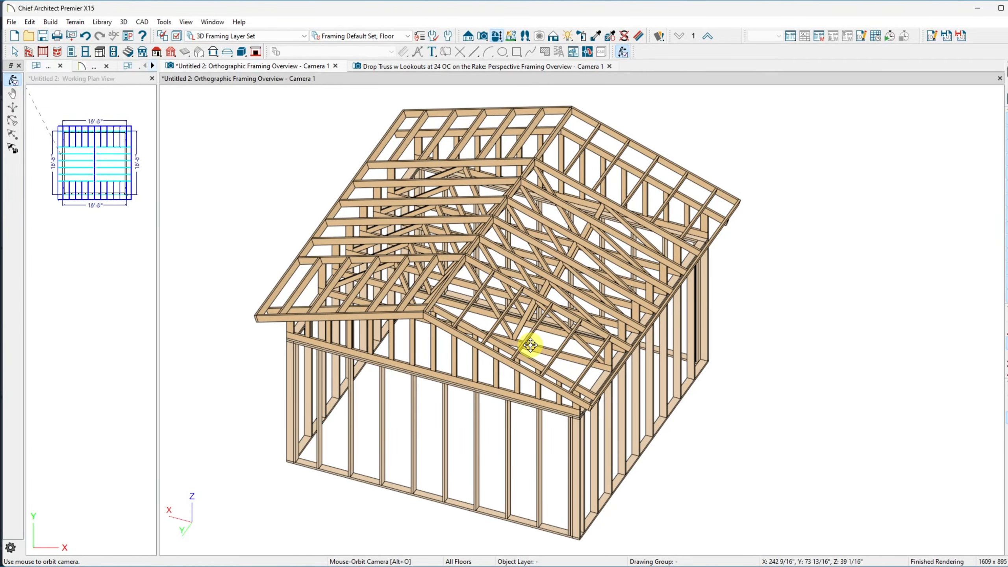
pyautogui.moveTo(530, 345); pyautogui.dragTo(530, 345)
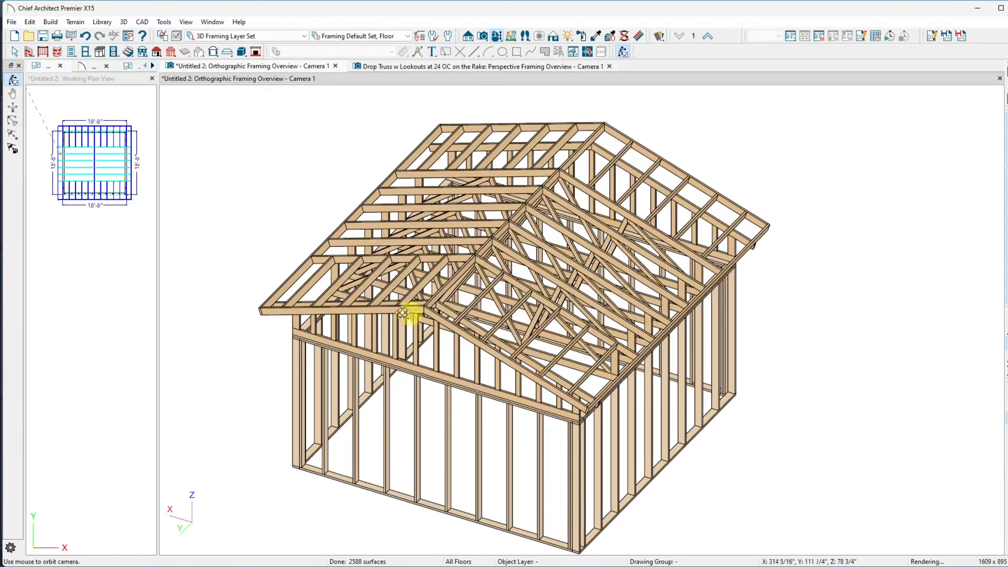
pyautogui.moveTo(480, 310); pyautogui.dragTo(488, 311)
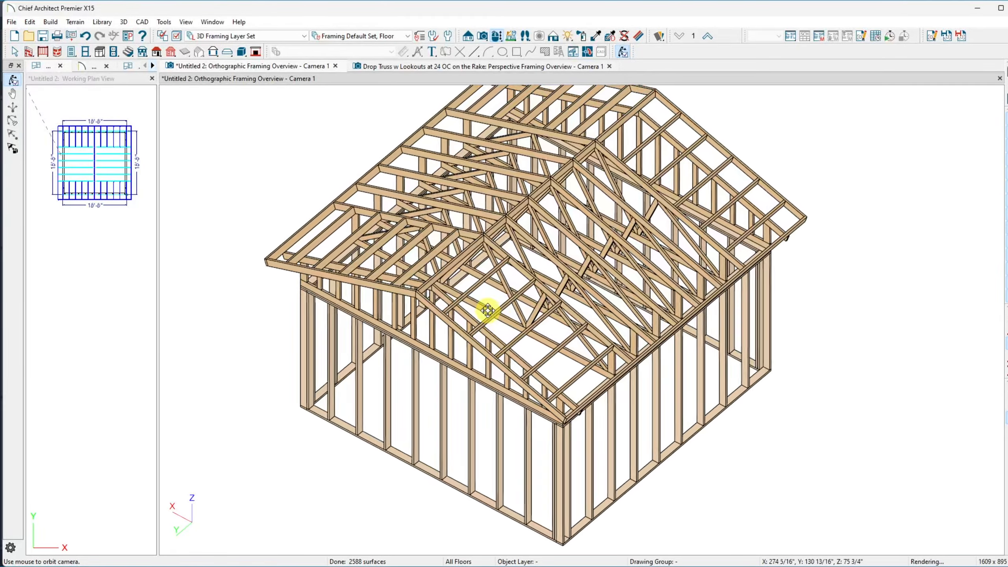
pyautogui.scroll(3, 488, 311)
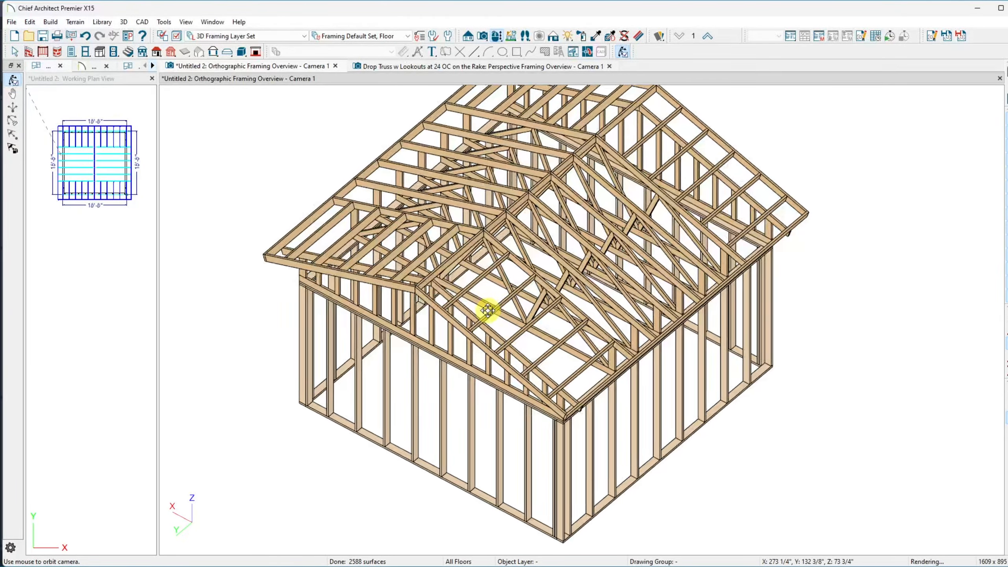
pyautogui.scroll(5, 488, 311)
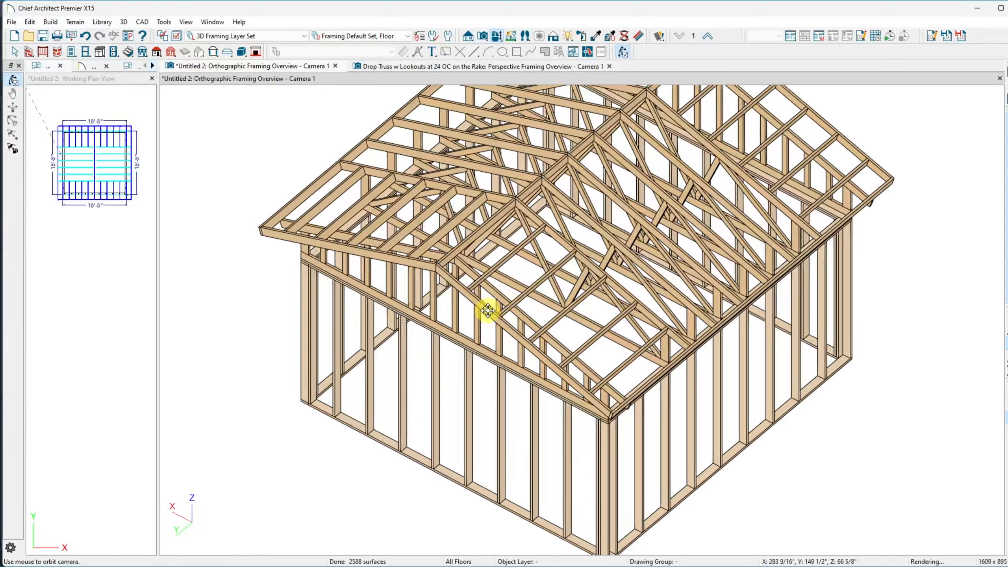
pyautogui.scroll(4, 488, 311)
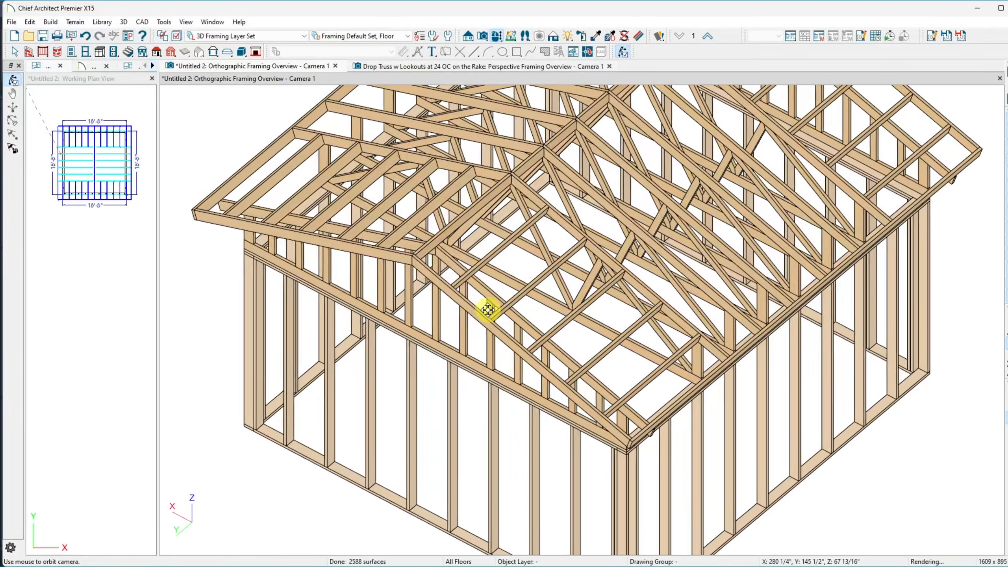
pyautogui.scroll(-3, 487, 310)
pyautogui.moveTo(488, 310); pyautogui.dragTo(488, 310)
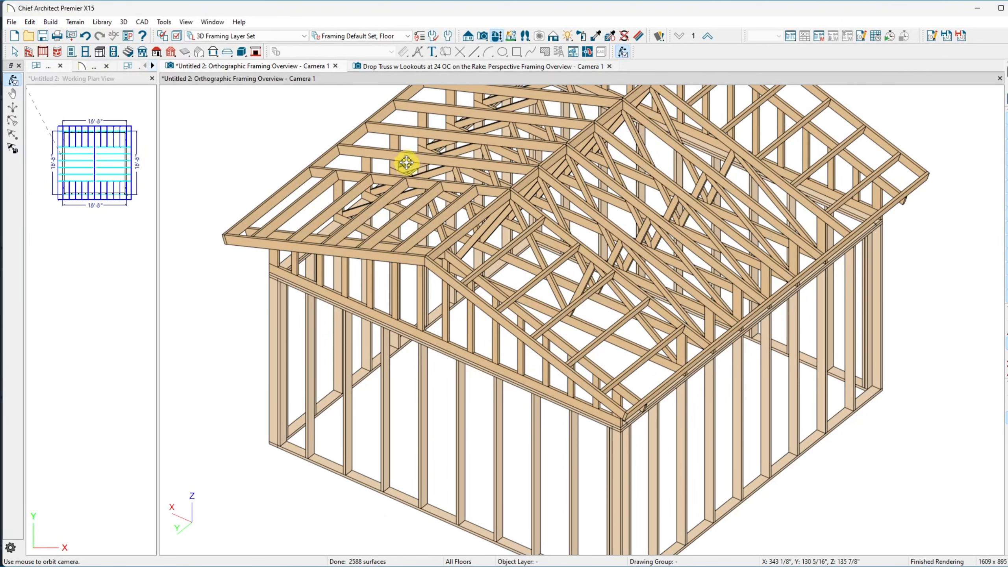
# Examine the lookouts and drop trusses of the reference plan from several angles in its perspective framing overview.
pyautogui.click(409, 66)
pyautogui.moveTo(580, 383); pyautogui.dragTo(580, 385)
pyautogui.press('space')
pyautogui.press('space')
pyautogui.moveTo(582, 385); pyautogui.dragTo(581, 385, button='middle')
pyautogui.moveTo(581, 385); pyautogui.dragTo(581, 385)
pyautogui.moveTo(581, 385); pyautogui.dragTo(582, 388, button='middle')
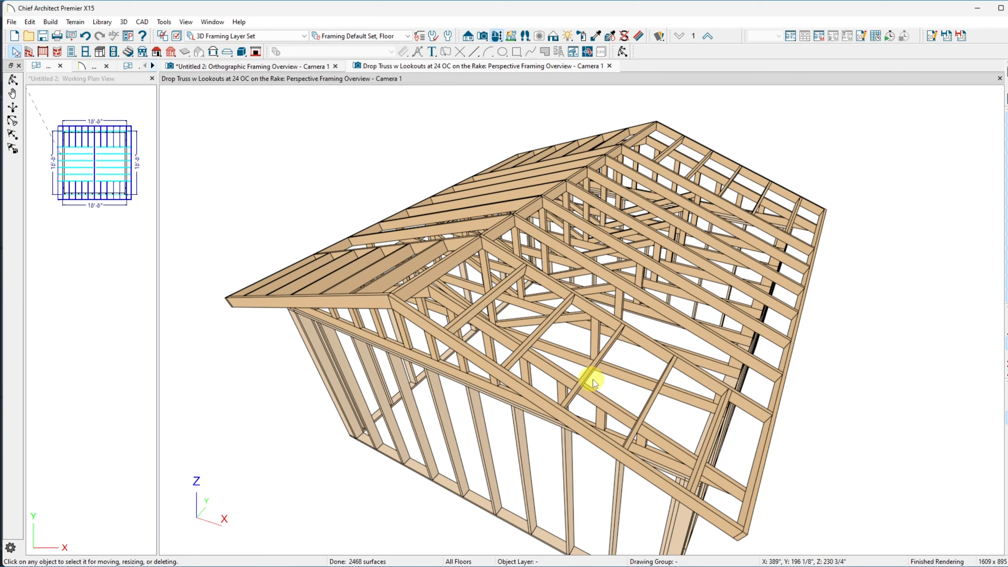
pyautogui.moveTo(624, 332); pyautogui.dragTo(624, 332, button='middle')
pyautogui.moveTo(624, 332); pyautogui.dragTo(602, 336)
pyautogui.press('space')
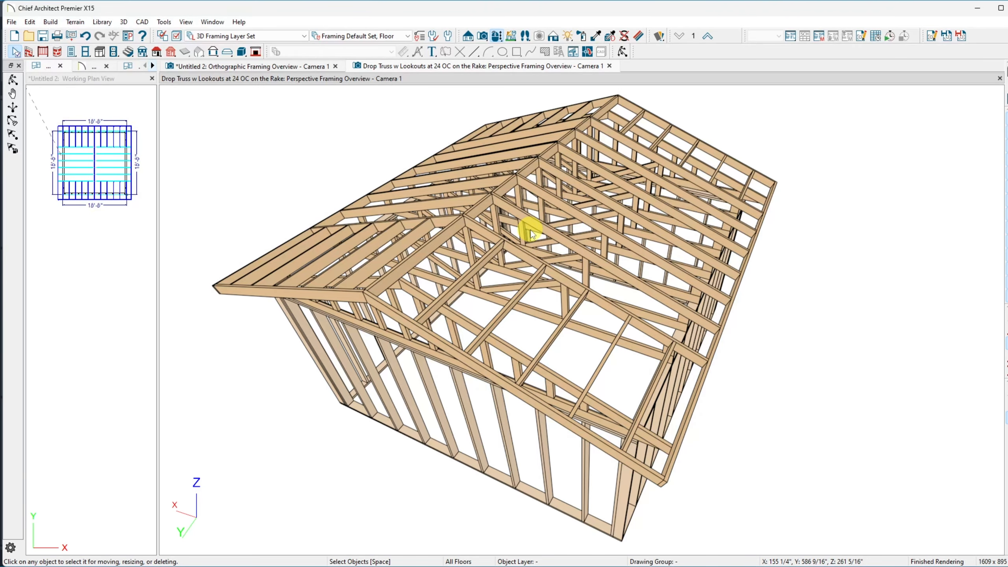
pyautogui.moveTo(530, 229); pyautogui.dragTo(530, 229, button='middle')
pyautogui.moveTo(530, 229); pyautogui.dragTo(530, 229)
pyautogui.moveTo(530, 230); pyautogui.dragTo(530, 229, button='middle')
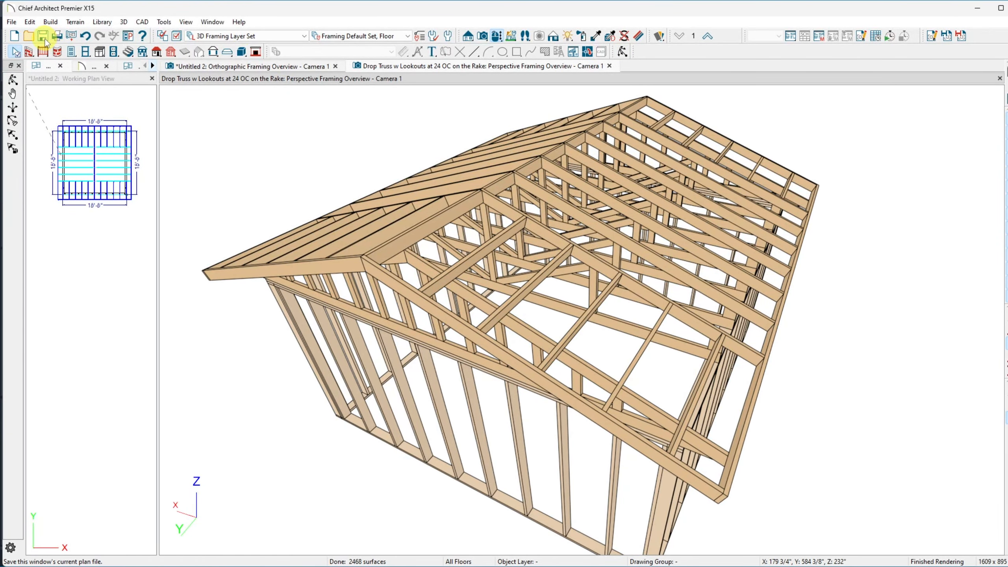
# Save the Untitled 2 plan in the Roof Framing folder as "Ortho Drop Truss w Lookouts at 24 OC on the Rake.plan".
pyautogui.click(286, 66)
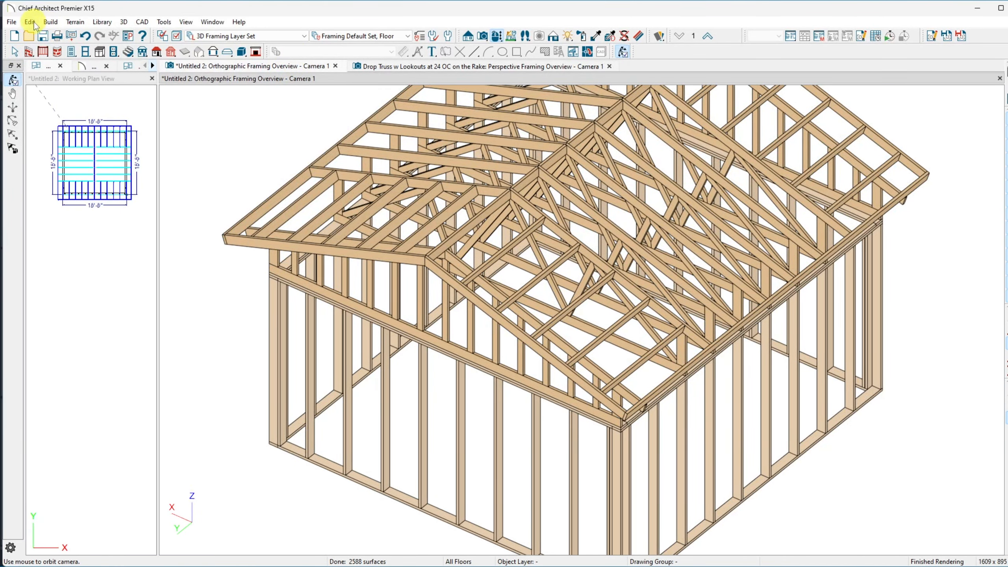
pyautogui.click(43, 35)
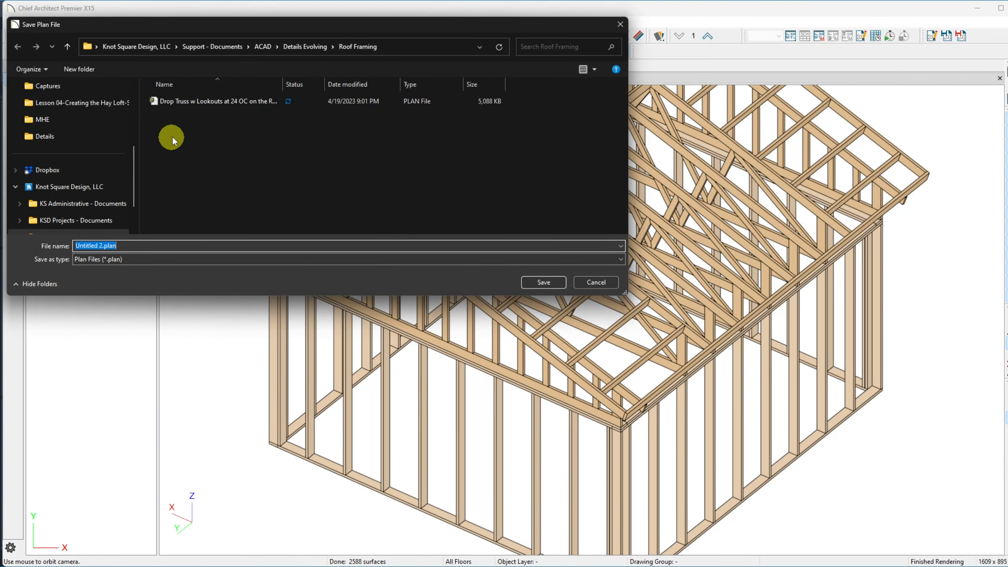
pyautogui.click(185, 104)
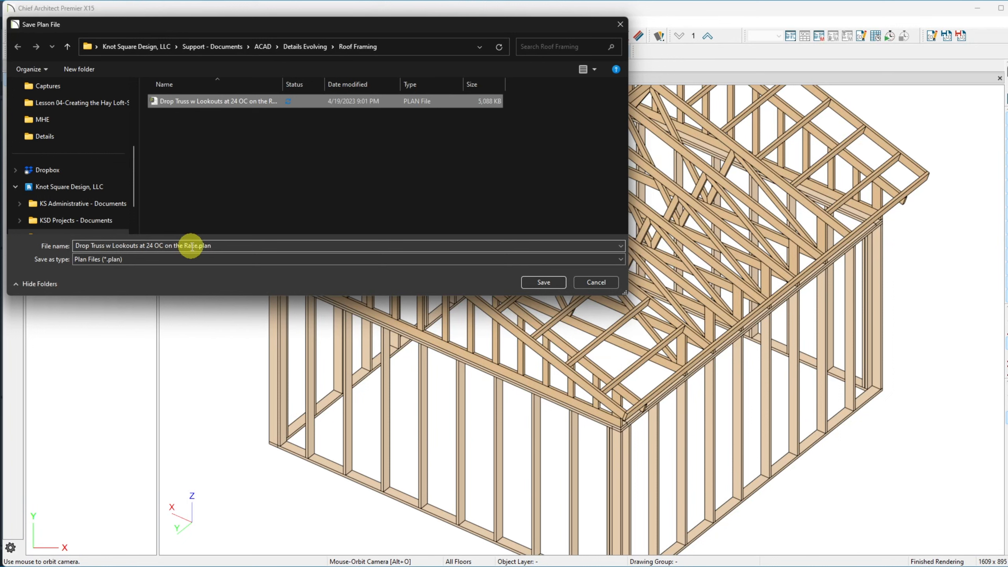
pyautogui.tripleClick(77, 245)
pyautogui.click(77, 246)
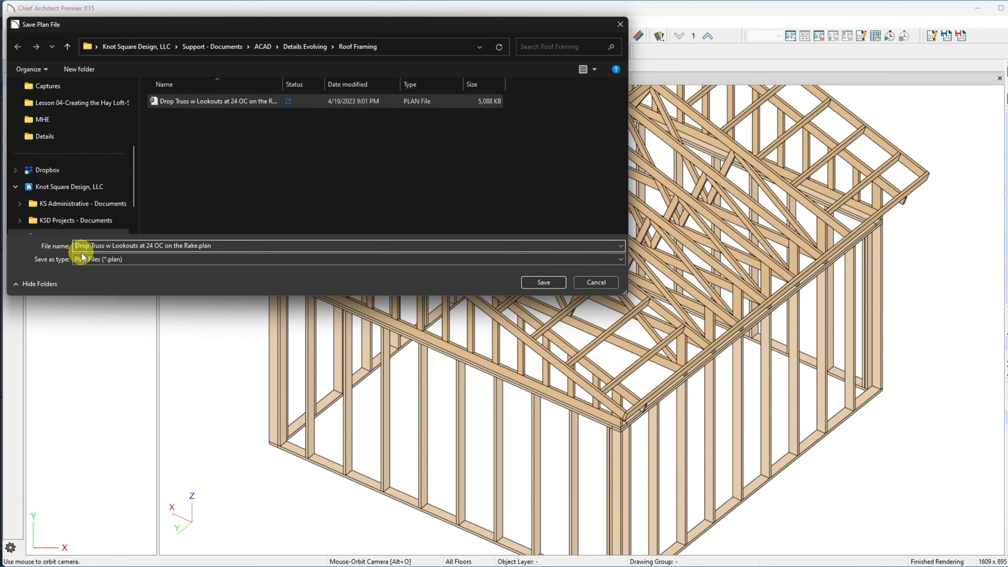
pyautogui.write('Ortho')
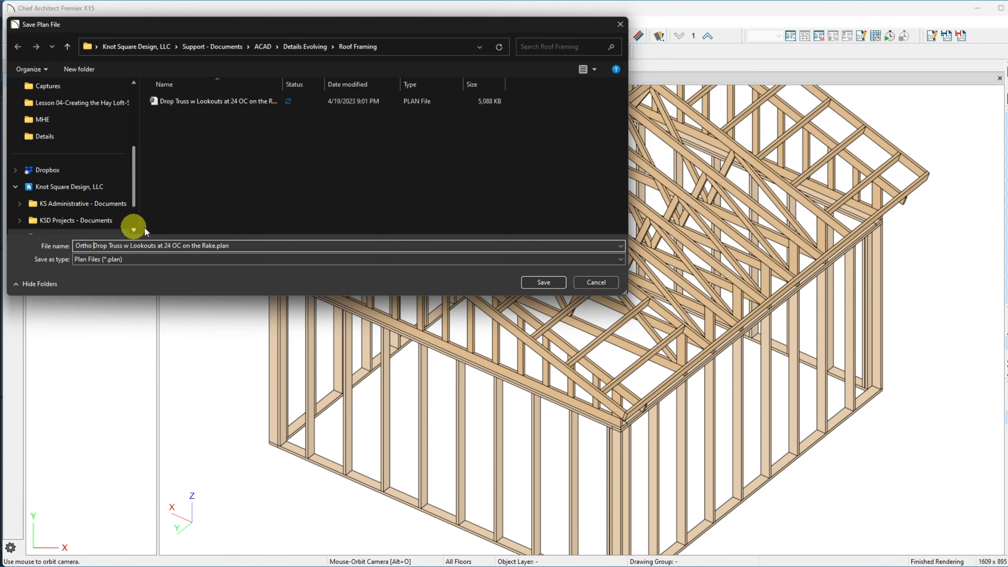
pyautogui.click(553, 285)
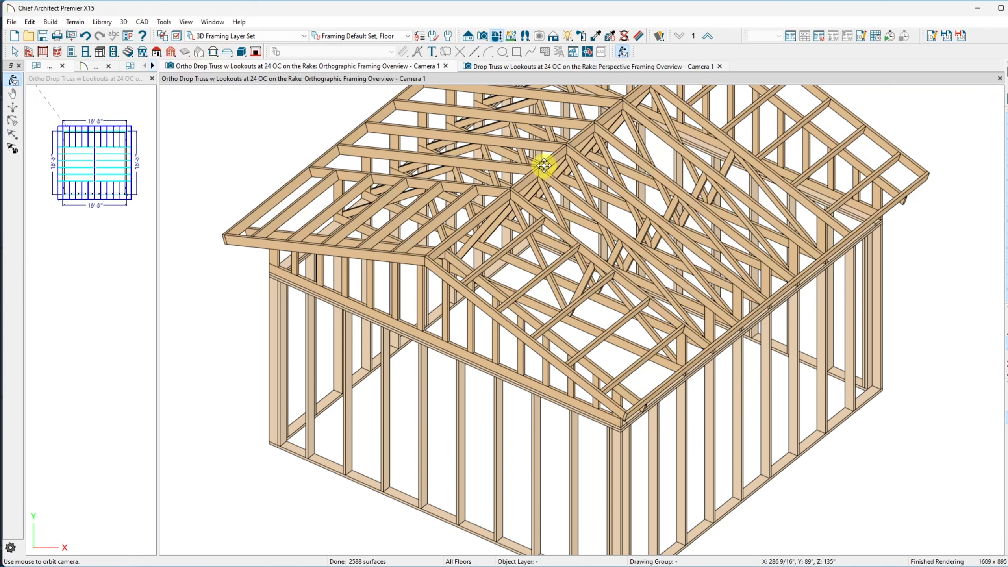
# Compare the orthographic framing overview in the Standard, Technical Illustration and Vector View rendering techniques.
pyautogui.click(553, 38)
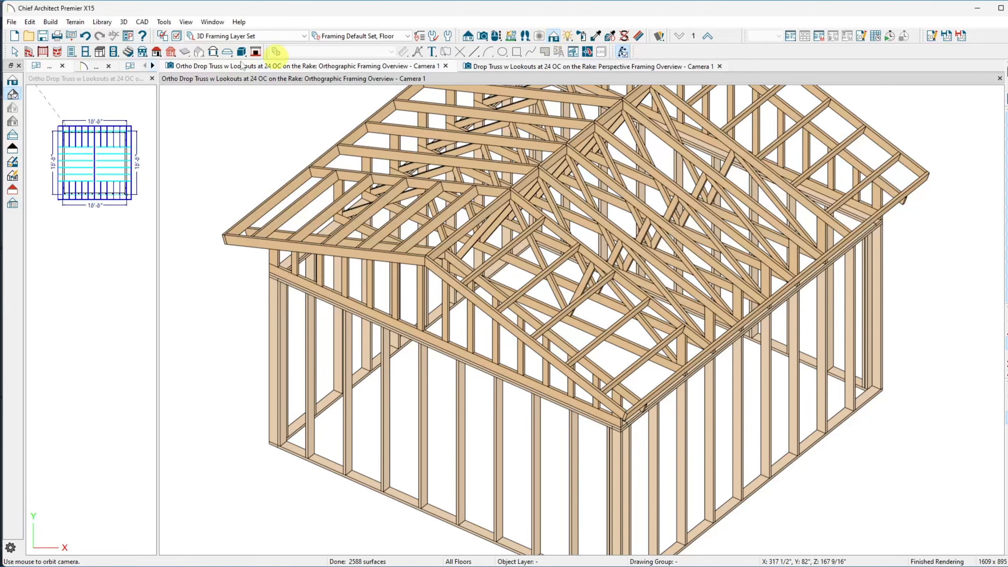
pyautogui.click(13, 84)
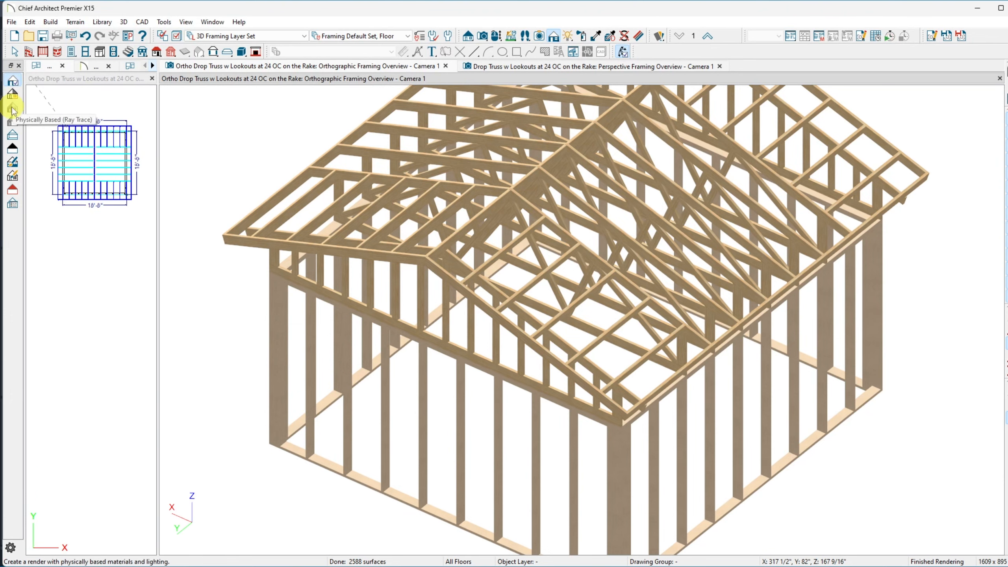
pyautogui.click(14, 150)
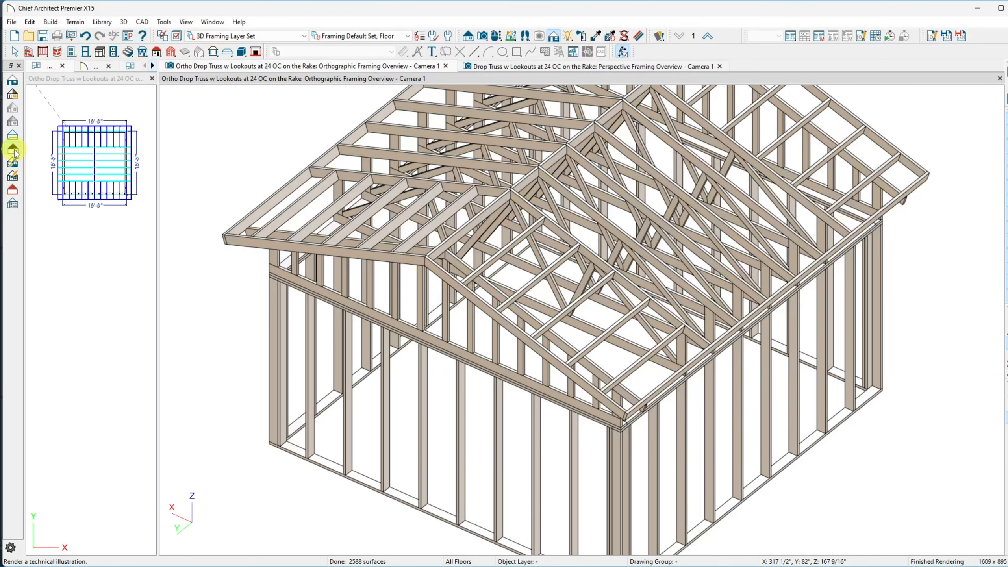
pyautogui.click(13, 96)
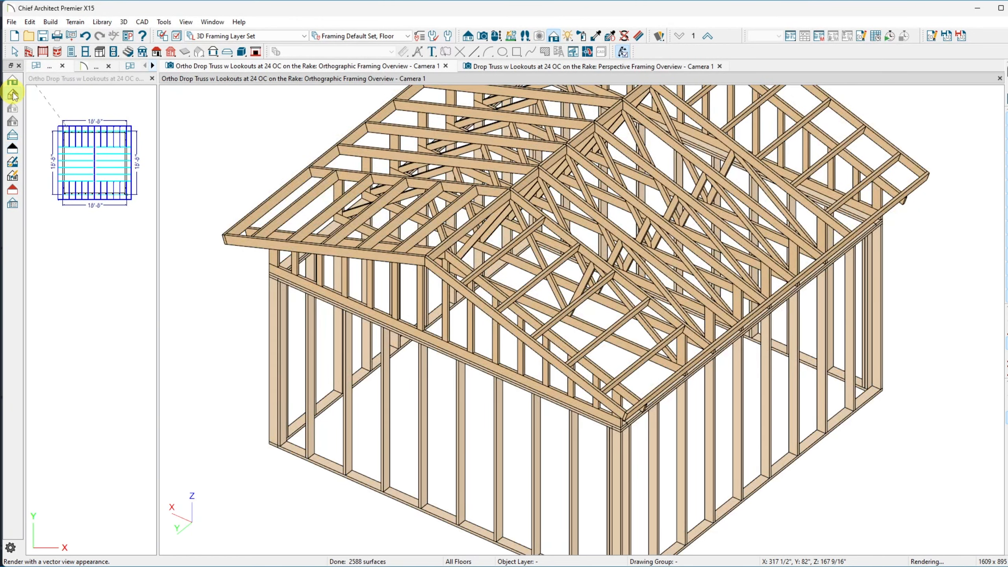
pyautogui.click(13, 150)
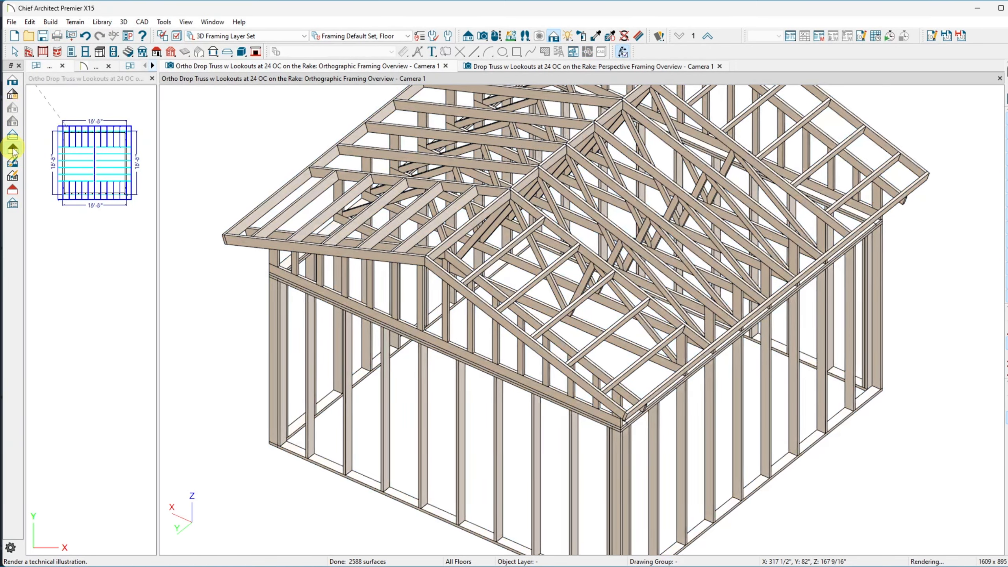
# Preview the framing overview with the Watercolor, Line Drawing and other artistic rendering techniques, and set it back to Vector View.
pyautogui.click(13, 141)
pyautogui.click(14, 164)
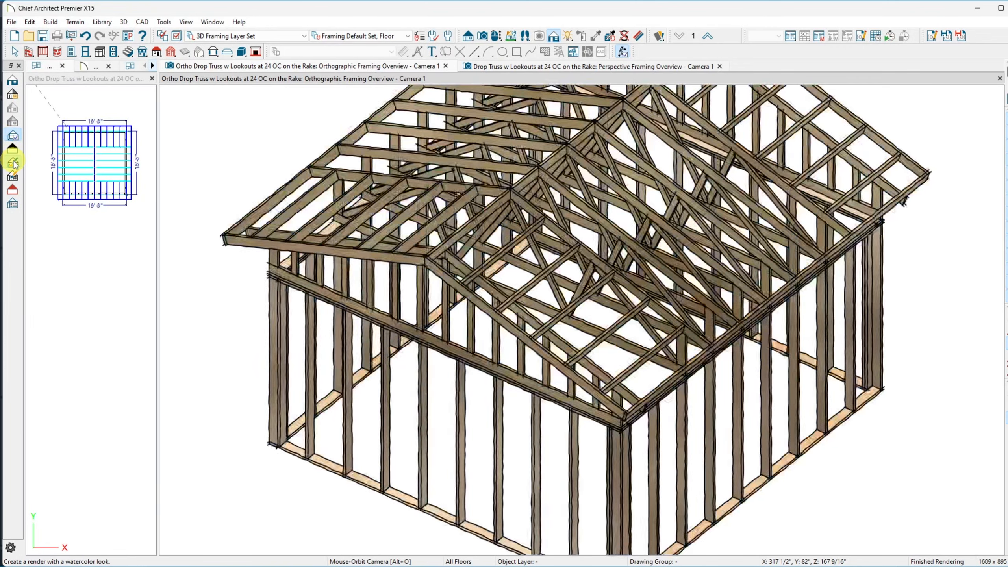
pyautogui.click(13, 190)
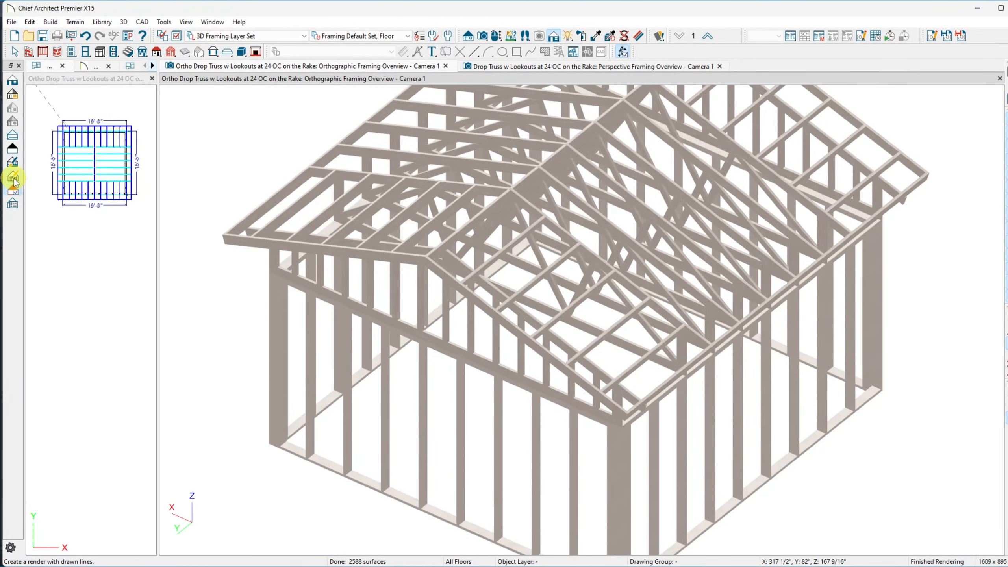
pyautogui.click(13, 179)
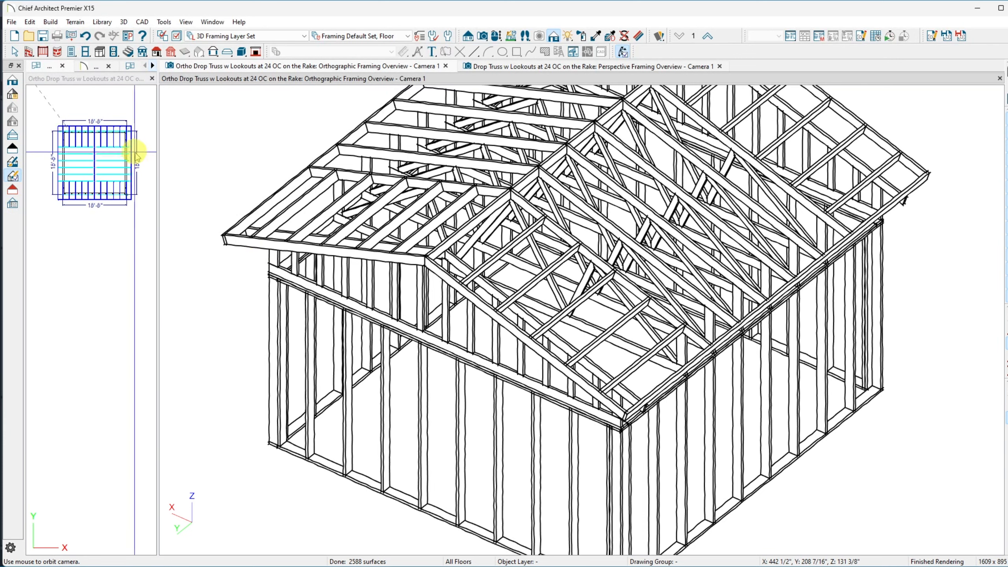
pyautogui.click(13, 94)
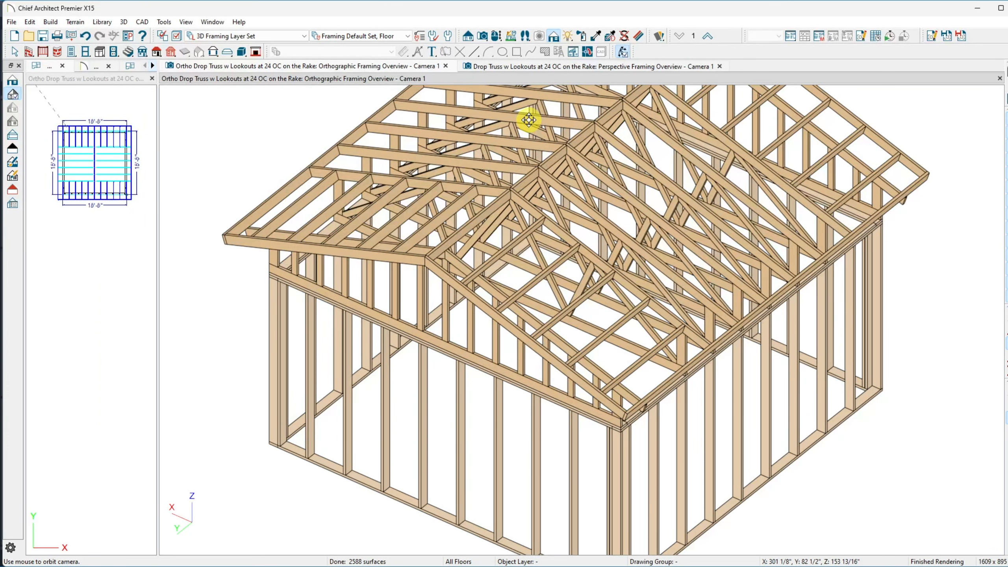
# Switch to Snipping Tool and capture the orthographic framing overview as a new rectangular snip.
pyautogui.moveTo(286, 559)
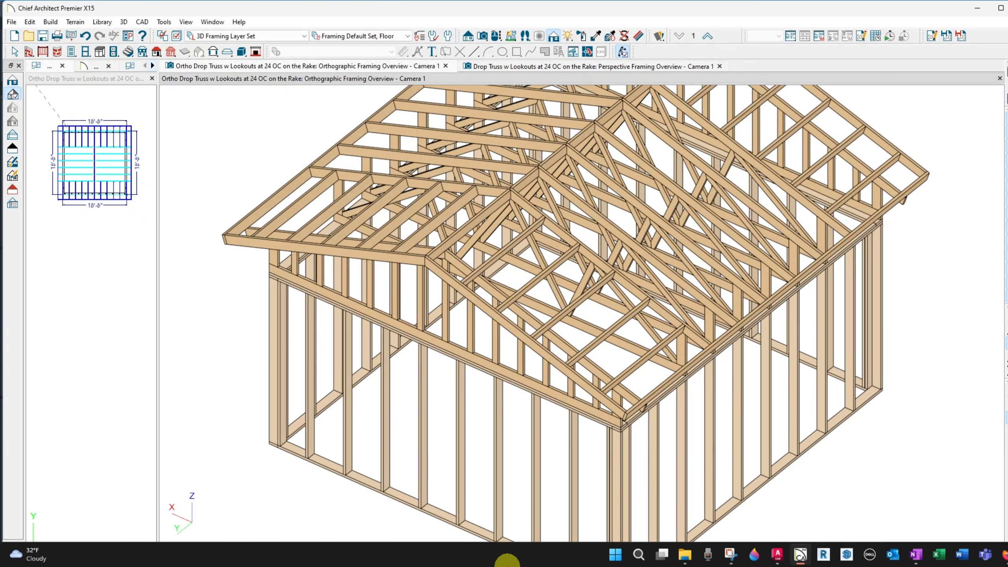
pyautogui.click(732, 557)
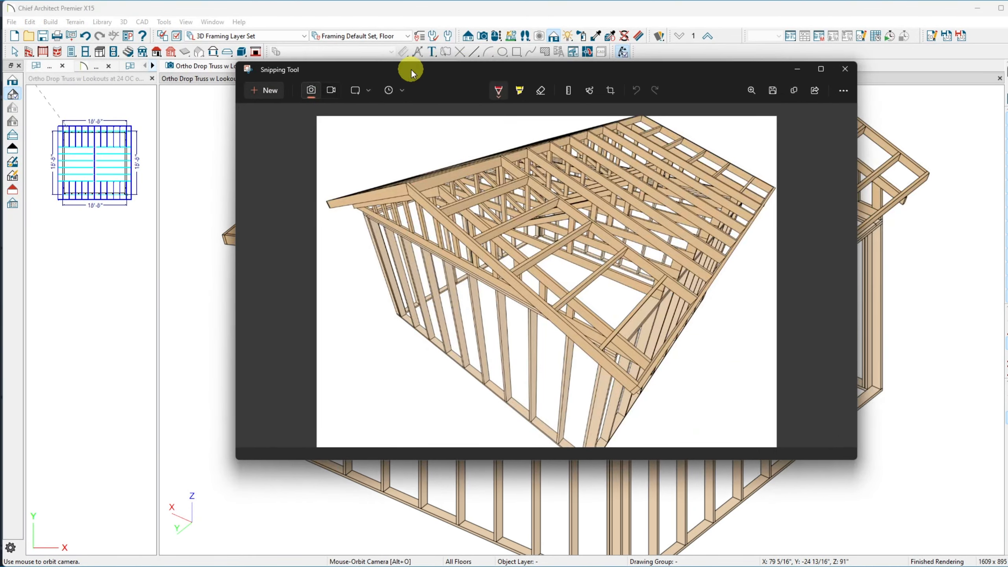
pyautogui.click(268, 91)
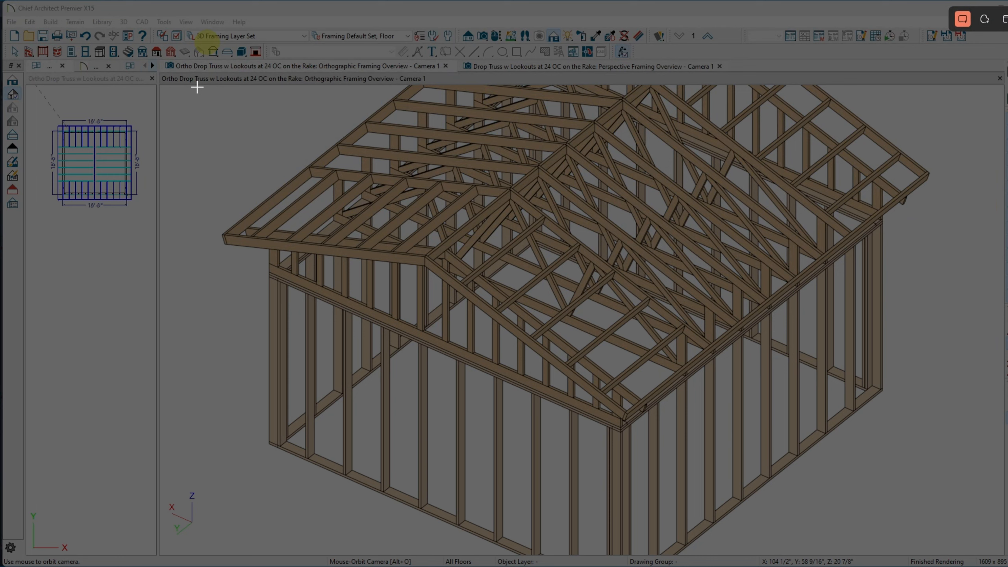
pyautogui.moveTo(197, 87); pyautogui.dragTo(945, 554)
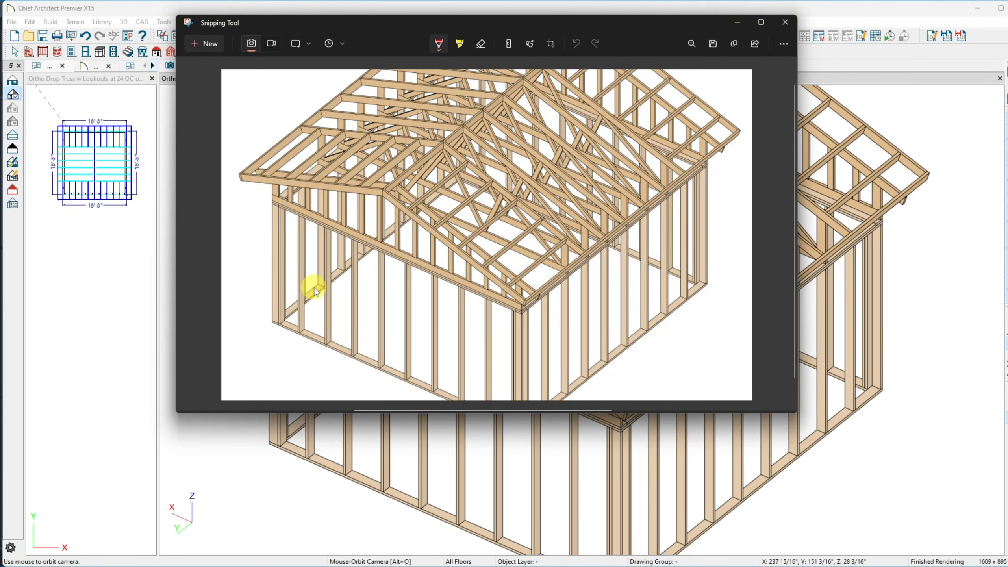
# Begin saving the snip as a PNG and choose the Roof Framing folder under ACAD > Details Evolving as its destination.
pyautogui.click(713, 44)
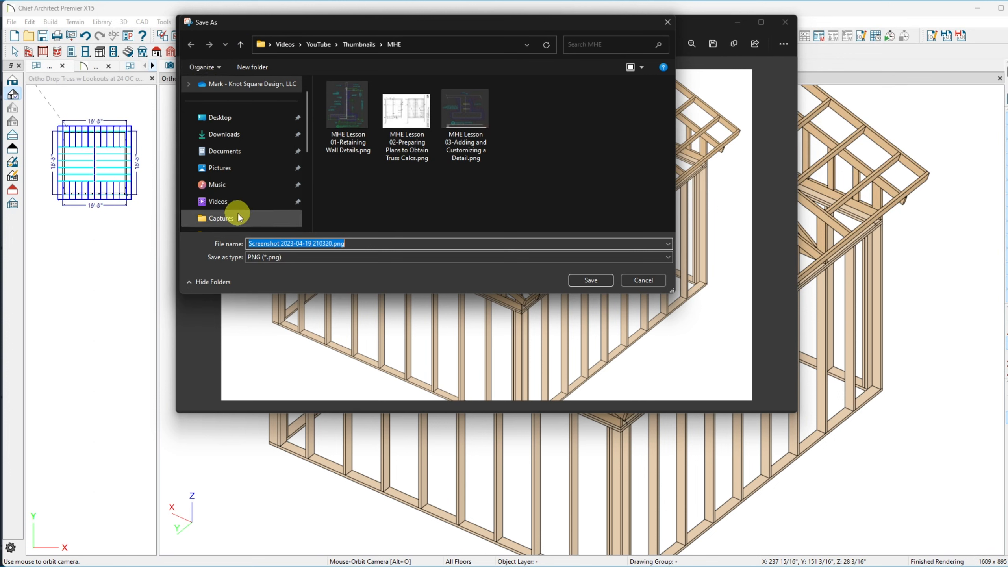
pyautogui.scroll(-6, 233, 223)
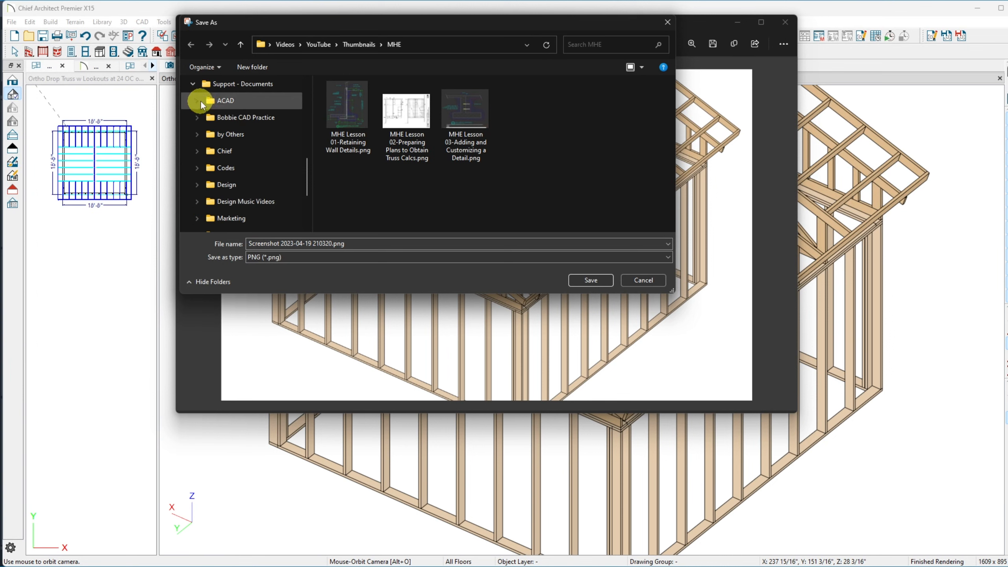
pyautogui.click(200, 101)
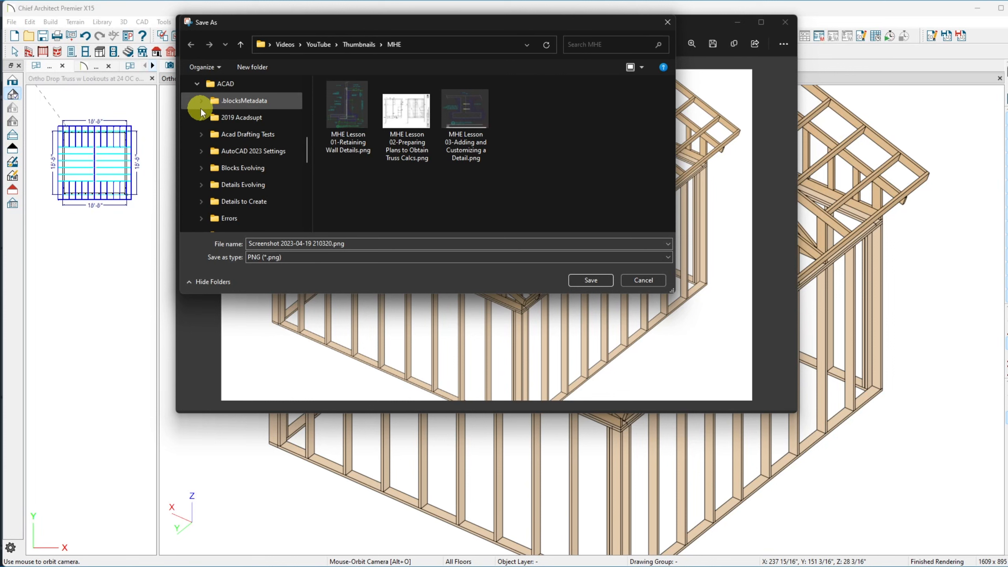
pyautogui.click(202, 184)
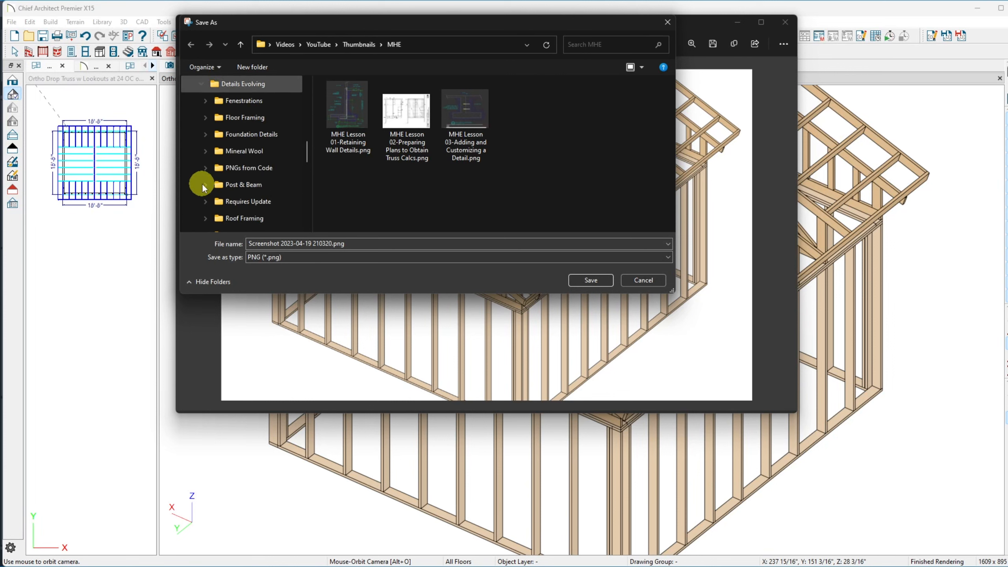
pyautogui.scroll(-1, 202, 183)
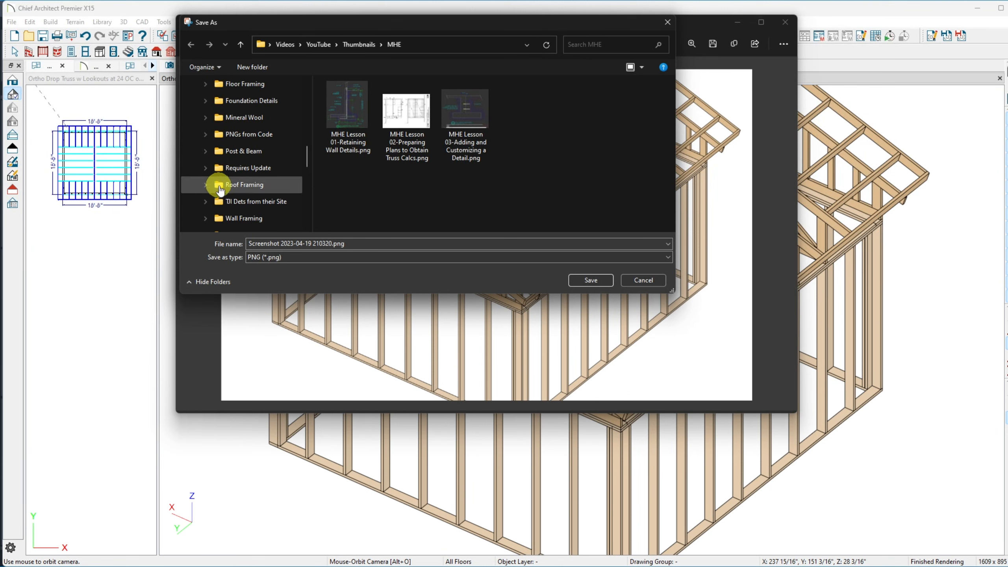
pyautogui.click(219, 185)
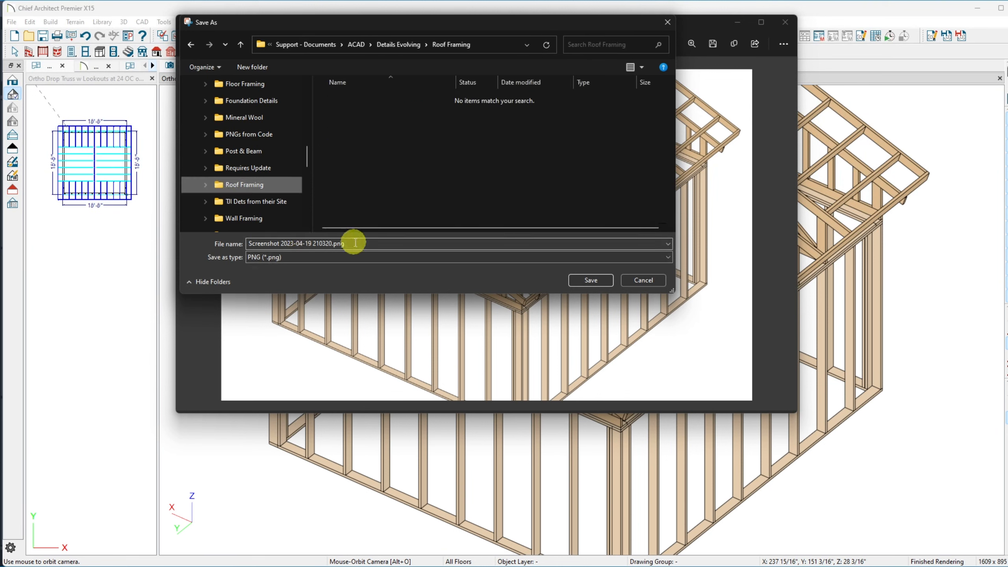
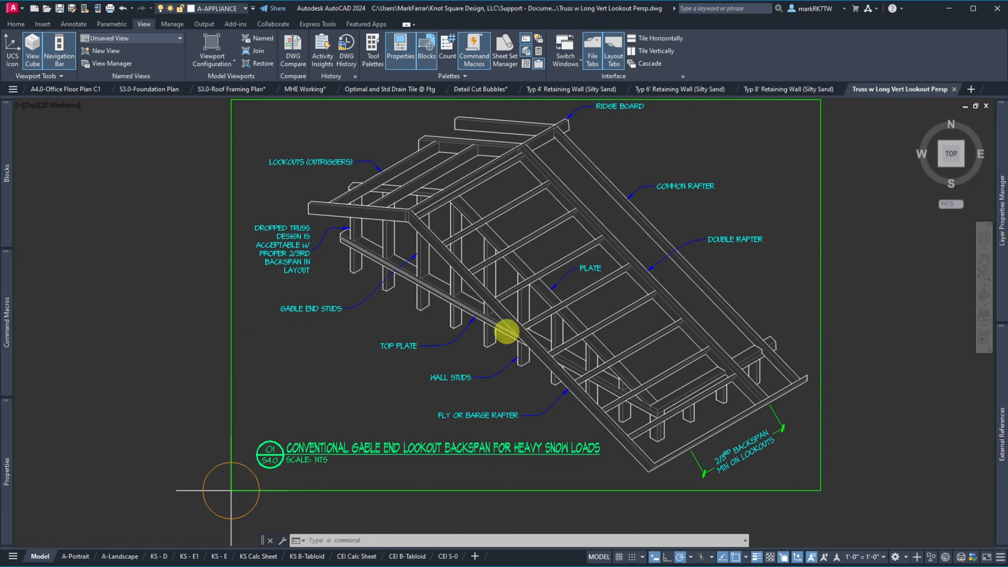
# Make 3D-VIEWS the current layer in the AutoCAD drawing Truss w Long Vert Lookout Persp.
pyautogui.moveTo(893, 89)
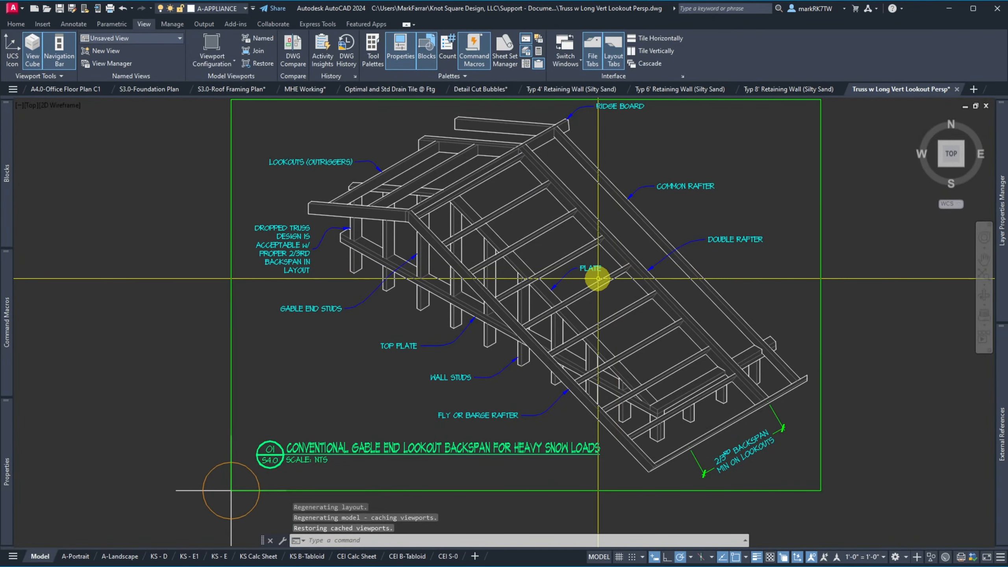
pyautogui.moveTo(997, 357)
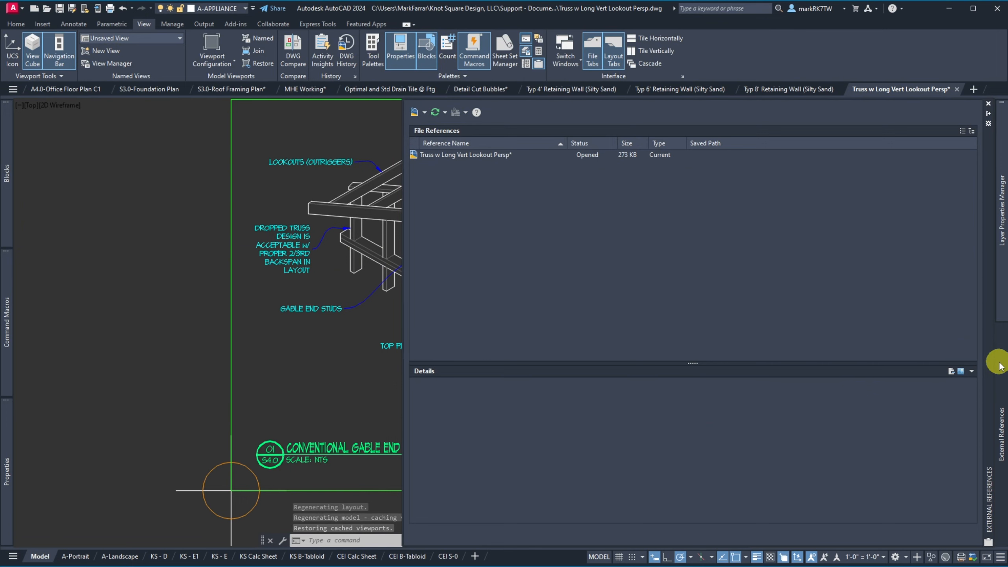
pyautogui.click(218, 9)
pyautogui.scroll(-10, 210, 167)
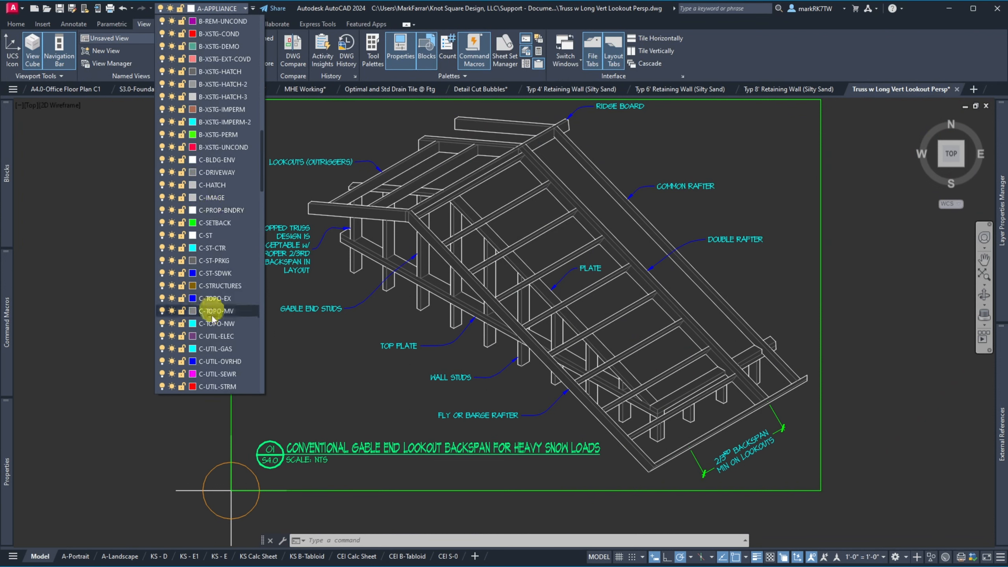
pyautogui.scroll(15, 213, 174)
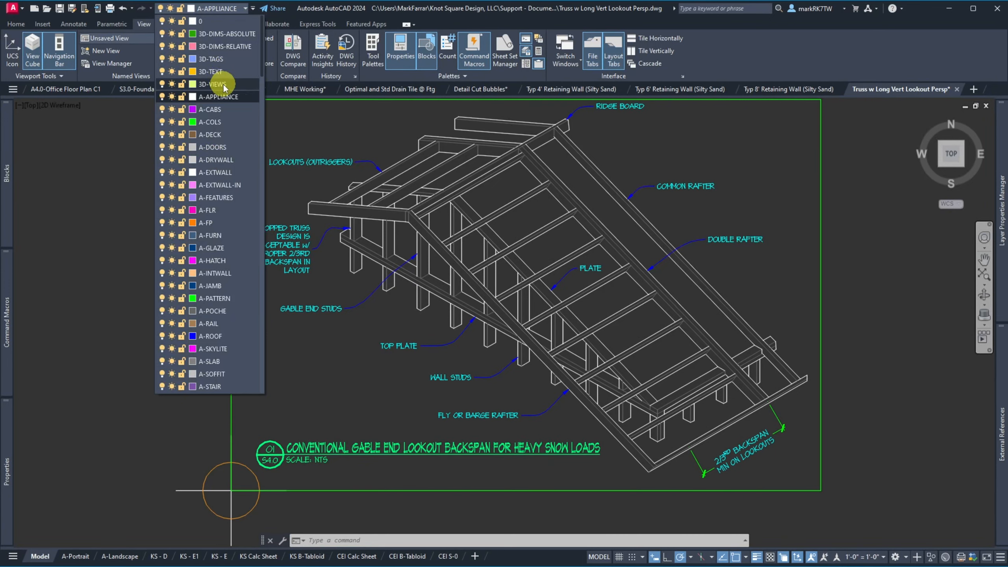
pyautogui.click(224, 85)
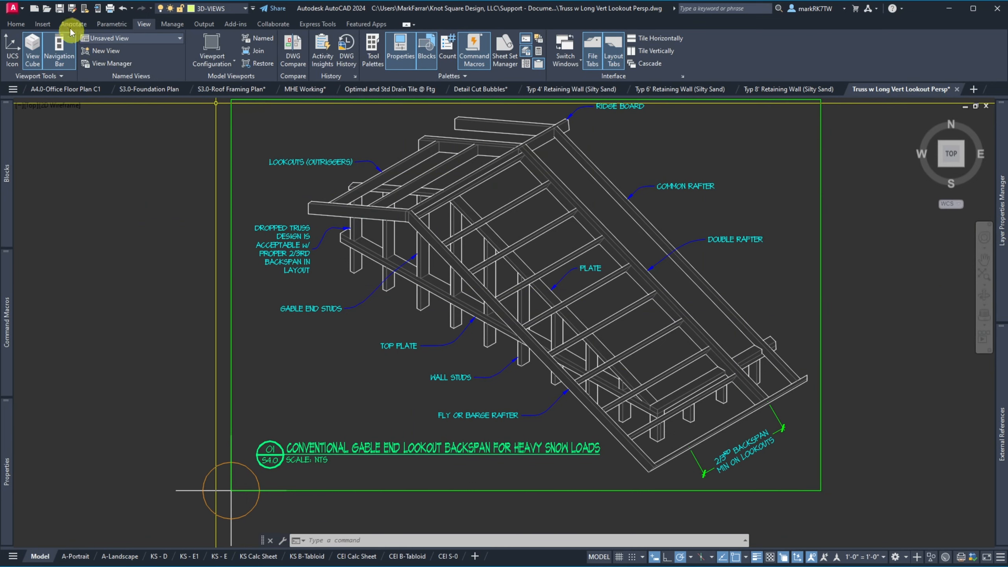
# Attach Perspective Drop Truss w Lookouts.png from the Roof Framing folder in Details Evolving as a reference file.
pyautogui.click(44, 24)
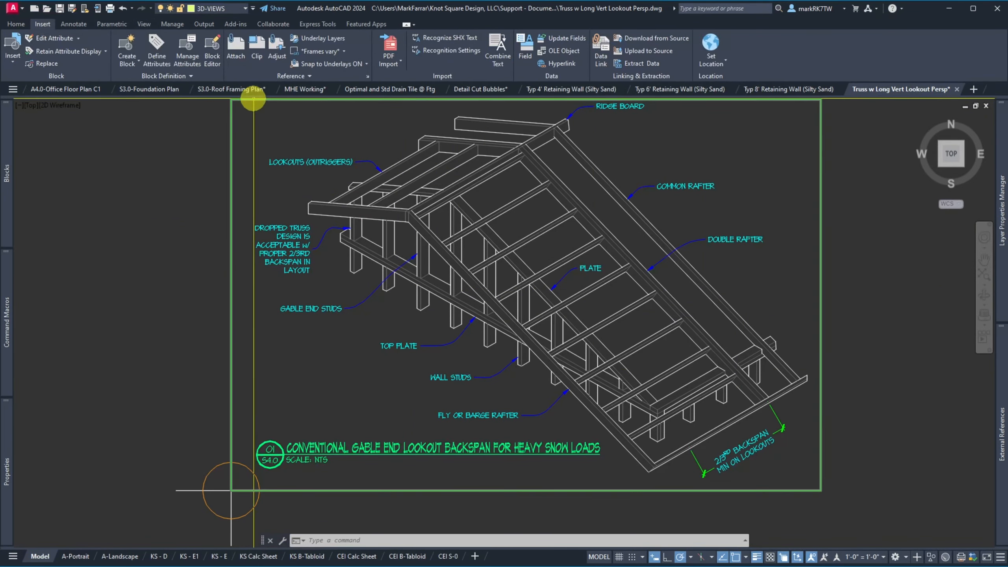
pyautogui.click(239, 54)
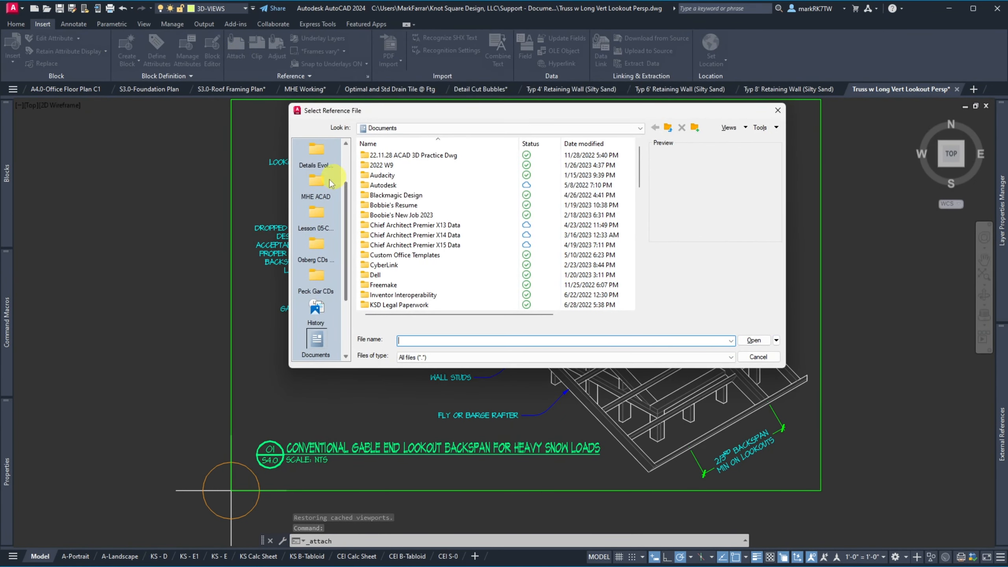
pyautogui.click(325, 183)
pyautogui.click(316, 153)
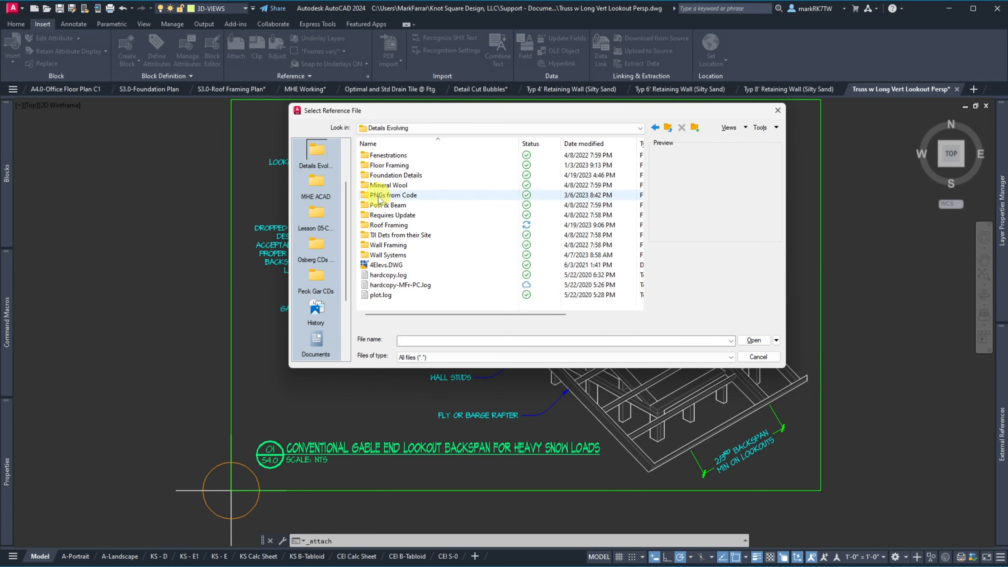
pyautogui.doubleClick(379, 225)
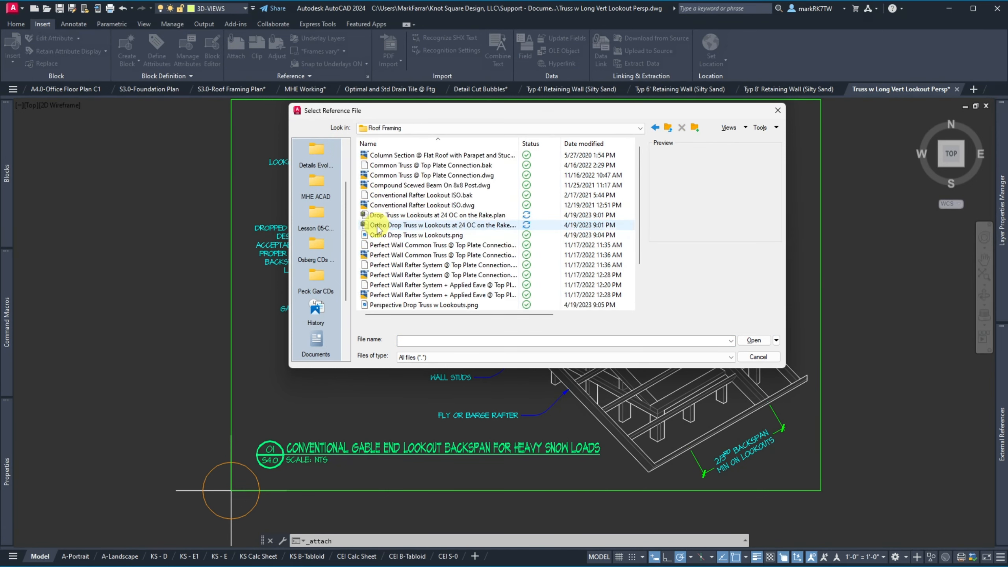
pyautogui.click(391, 305)
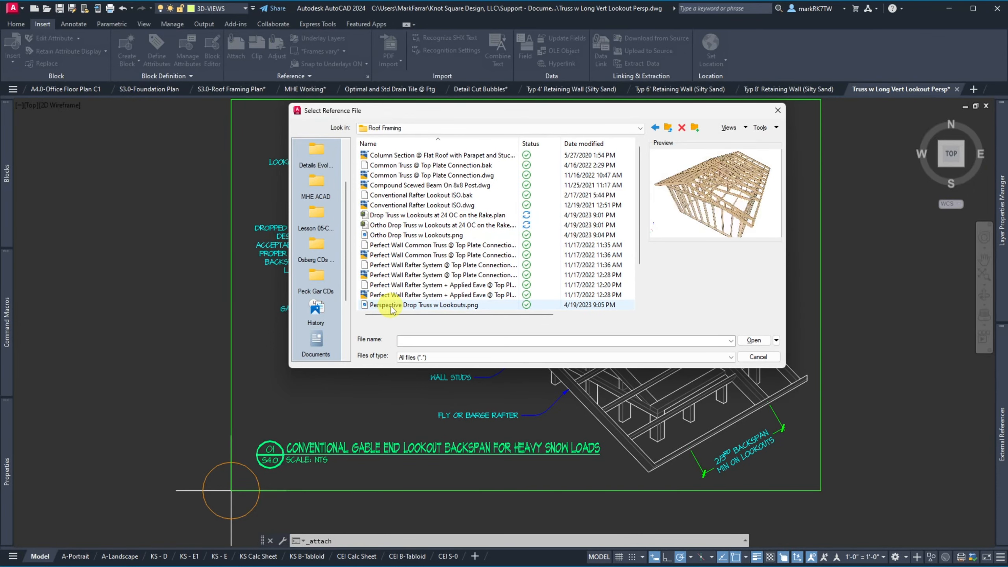
pyautogui.click(754, 340)
# Place the attached image with its insertion point just below the detail's title marker, scaling it by eye to cover the existing drawing.
pyautogui.click(513, 364)
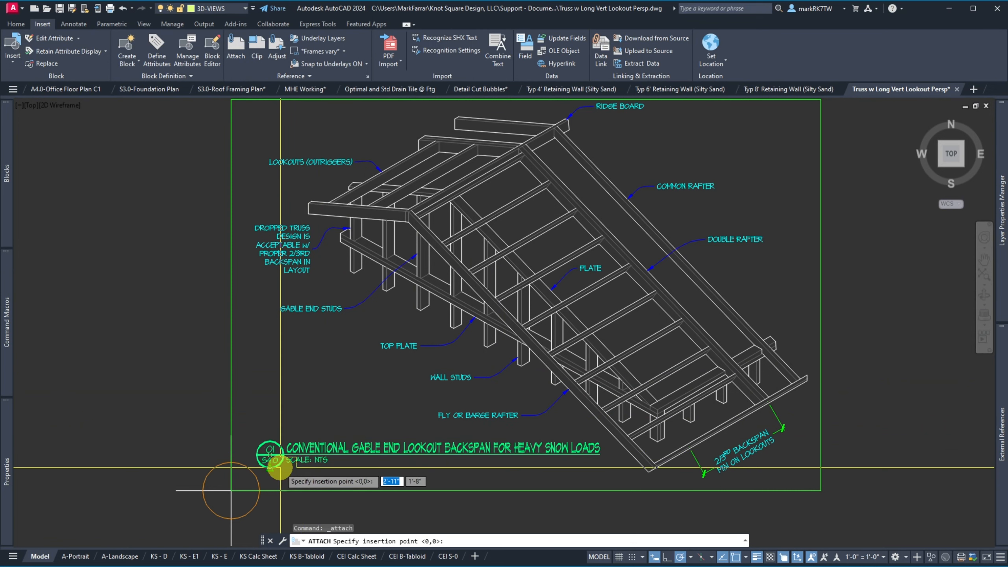
pyautogui.click(281, 467)
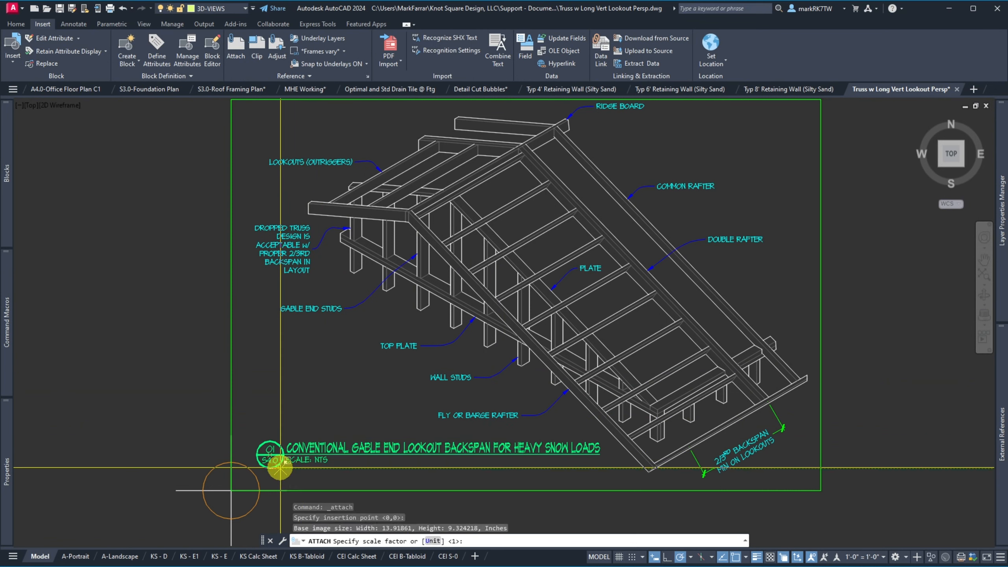
pyautogui.click(316, 450)
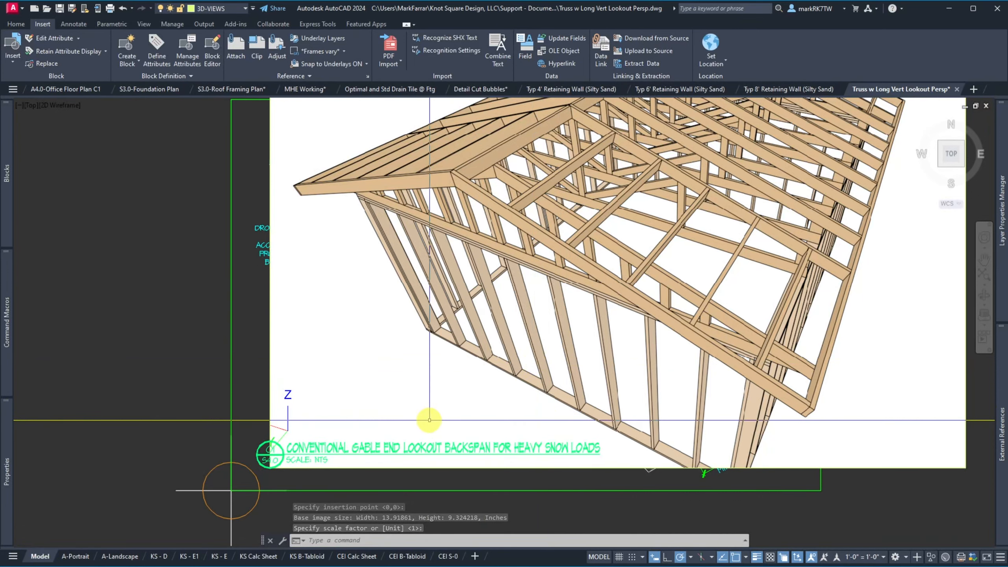
pyautogui.press('Return')
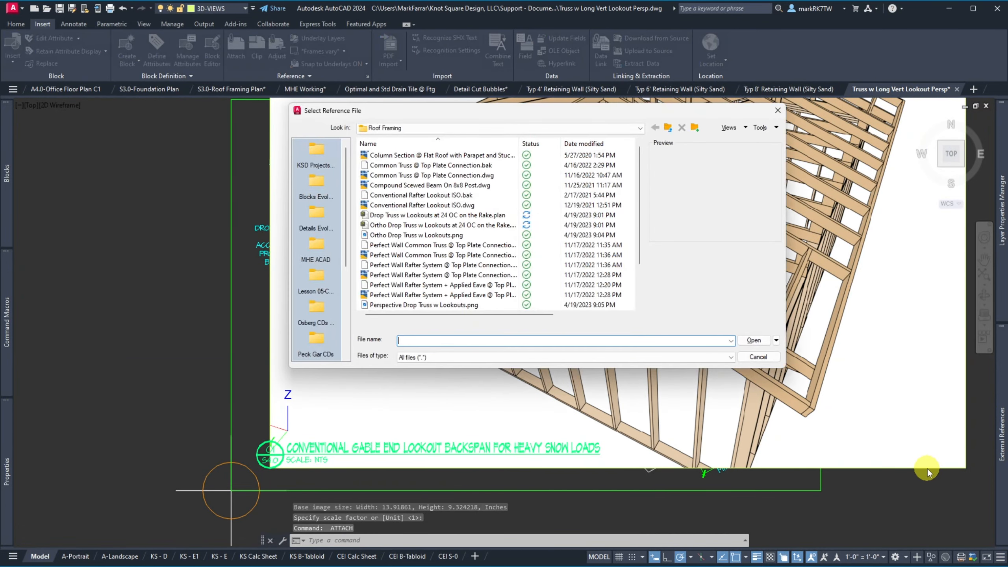
pyautogui.click(758, 356)
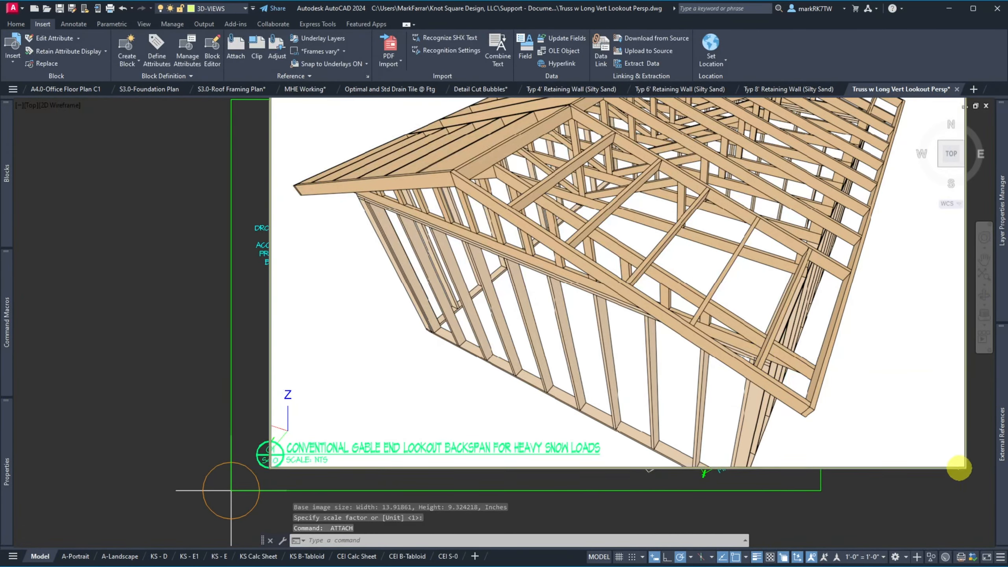
# Shrink the attached framing image slightly from its upper-right corner grip.
pyautogui.click(966, 467)
pyautogui.scroll(-5, 965, 468)
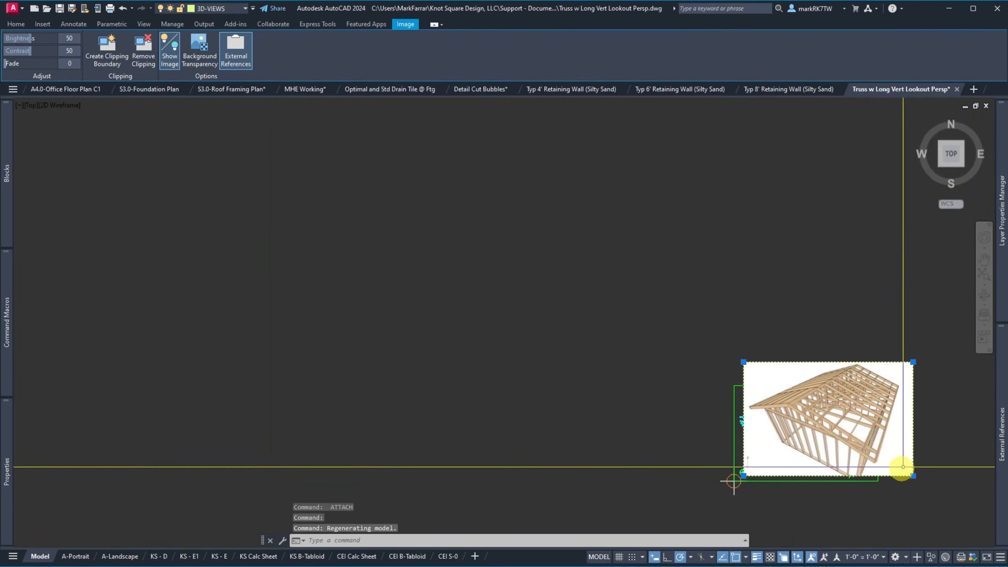
pyautogui.scroll(4, 917, 439)
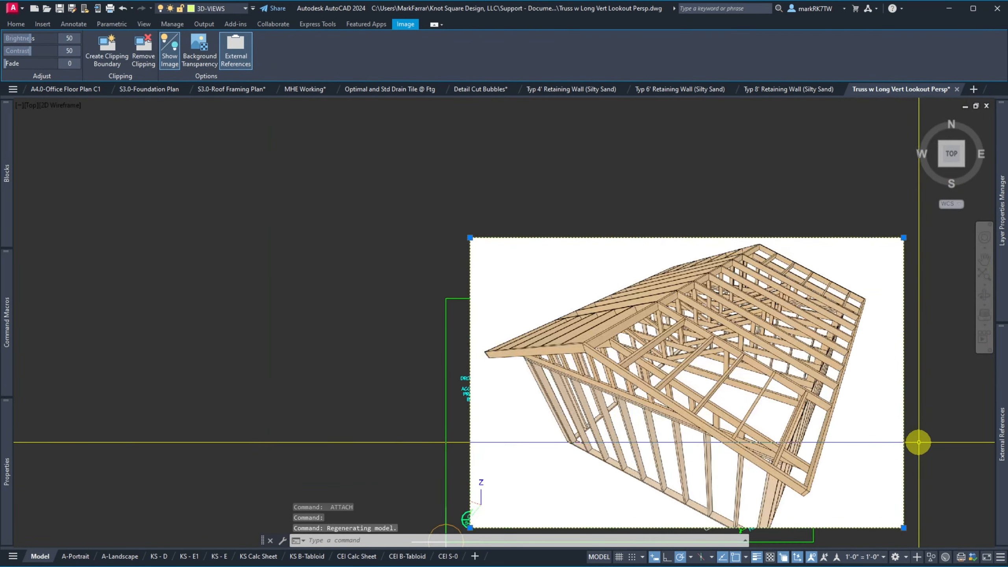
pyautogui.click(903, 237)
pyautogui.click(892, 246)
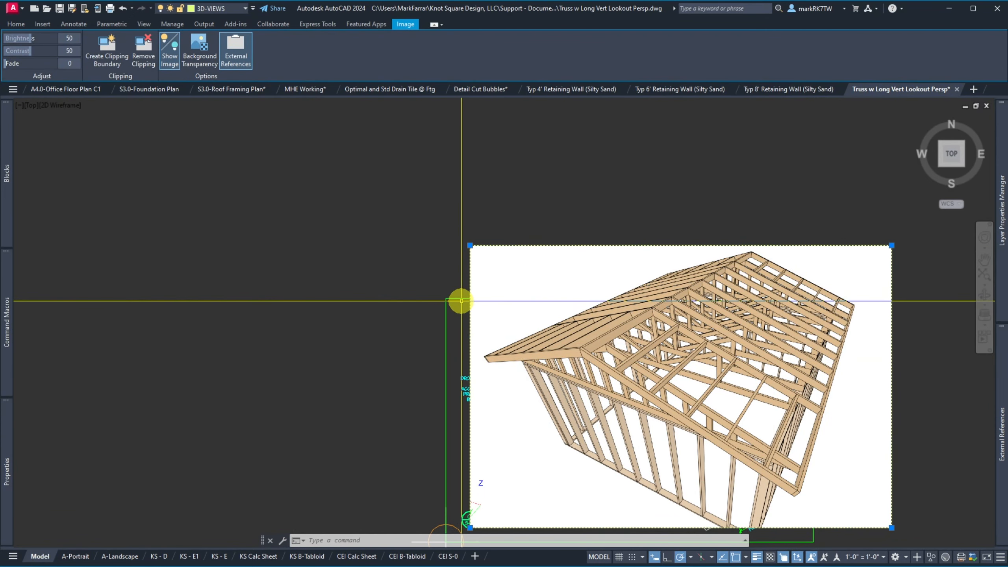
# Send the framing image to the back of the draw order, behind the detail's linework and labels.
pyautogui.click(15, 24)
pyautogui.click(184, 75)
pyautogui.click(227, 101)
pyautogui.click(231, 138)
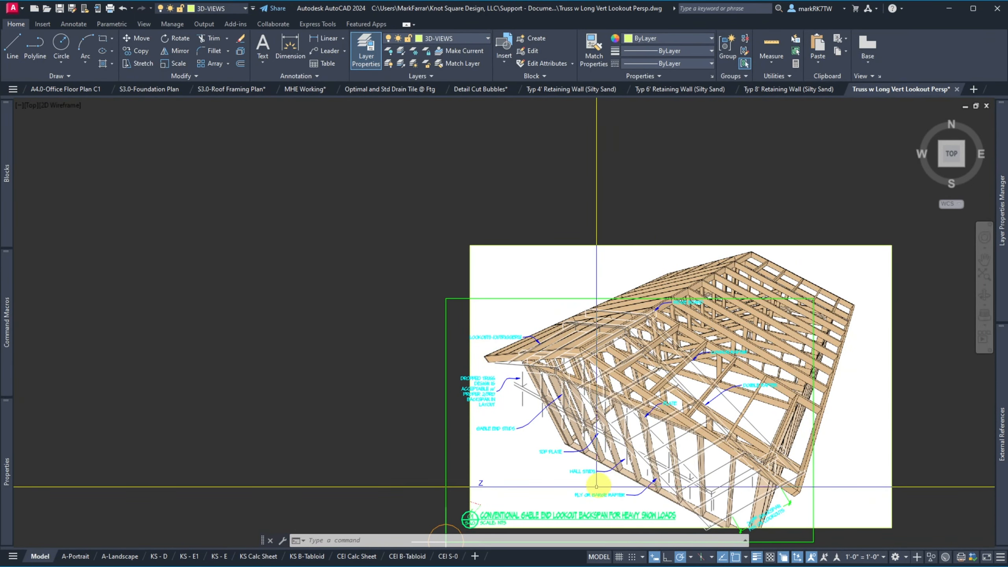
# Move the framing image down and to the left so it sits over the detail's green border.
pyautogui.click(871, 259)
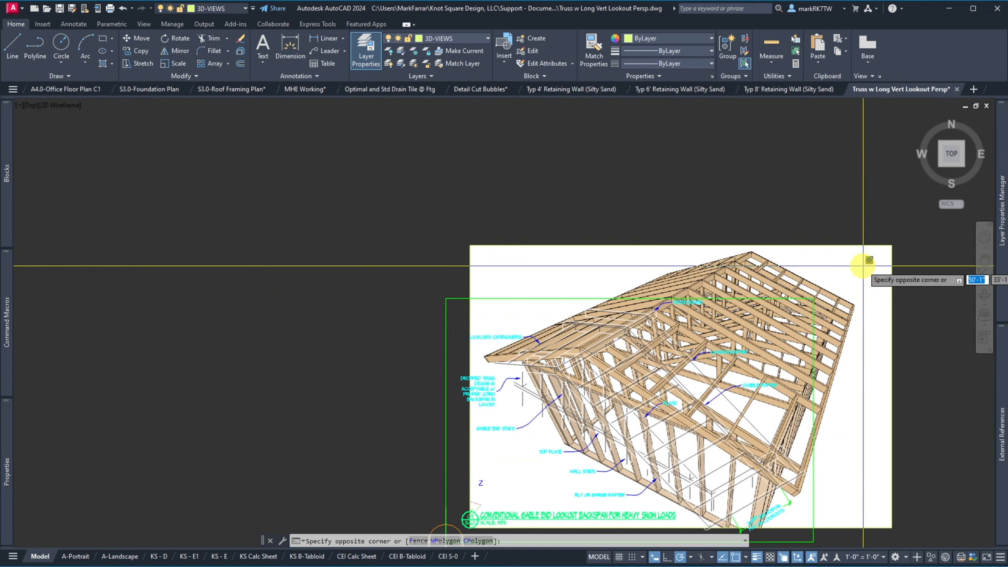
pyautogui.click(840, 253)
pyautogui.write('M')
pyautogui.press('Return')
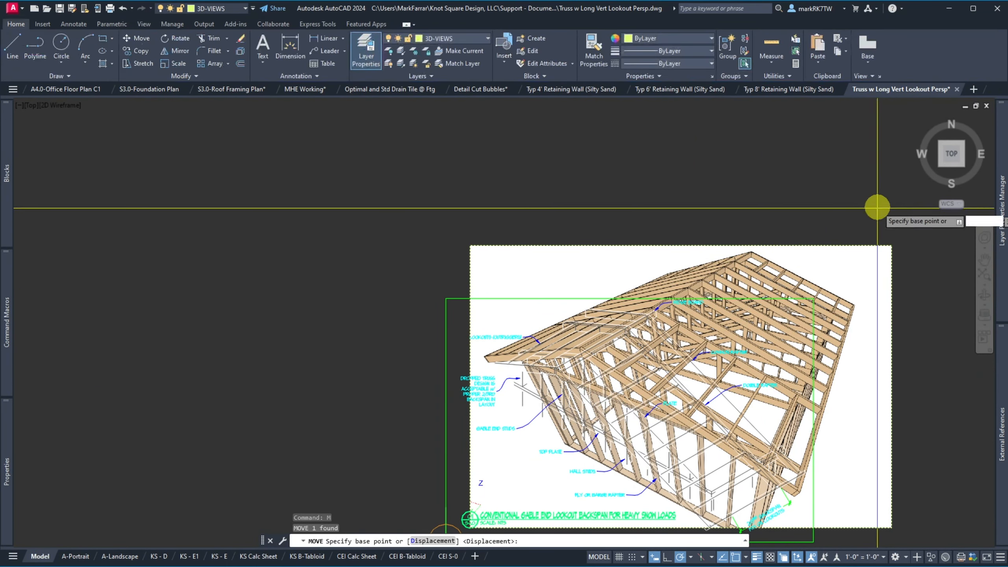
pyautogui.click(856, 214)
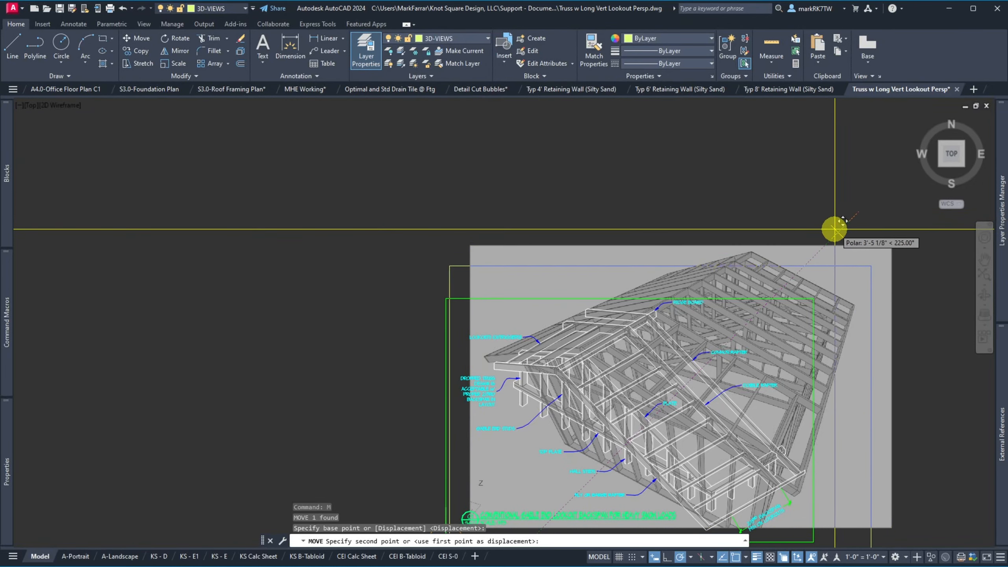
pyautogui.click(830, 229)
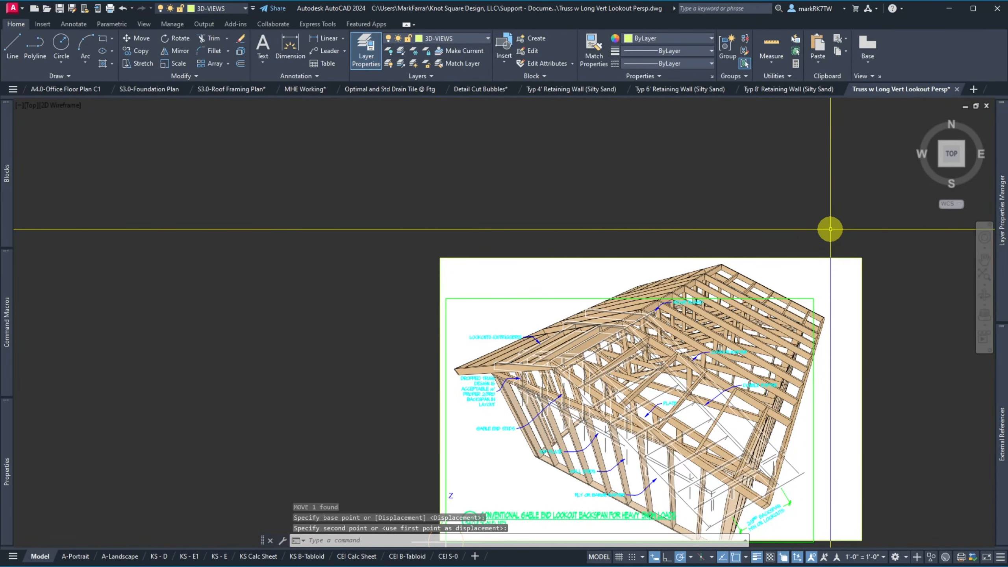
# Scale the framing image down from its upper-right corner grip until its right edge meets the green detail border.
pyautogui.click(862, 278)
pyautogui.click(861, 258)
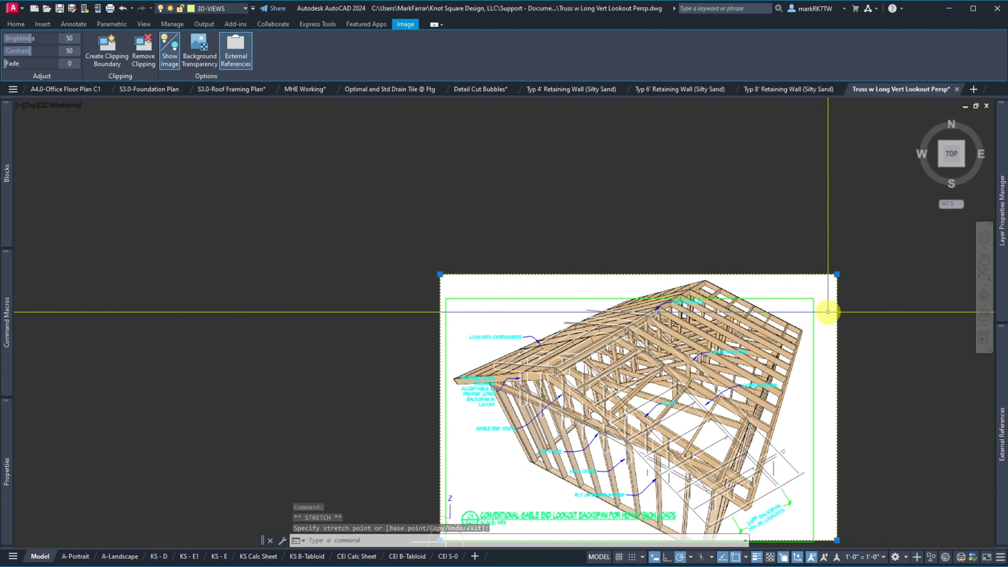
pyautogui.click(837, 275)
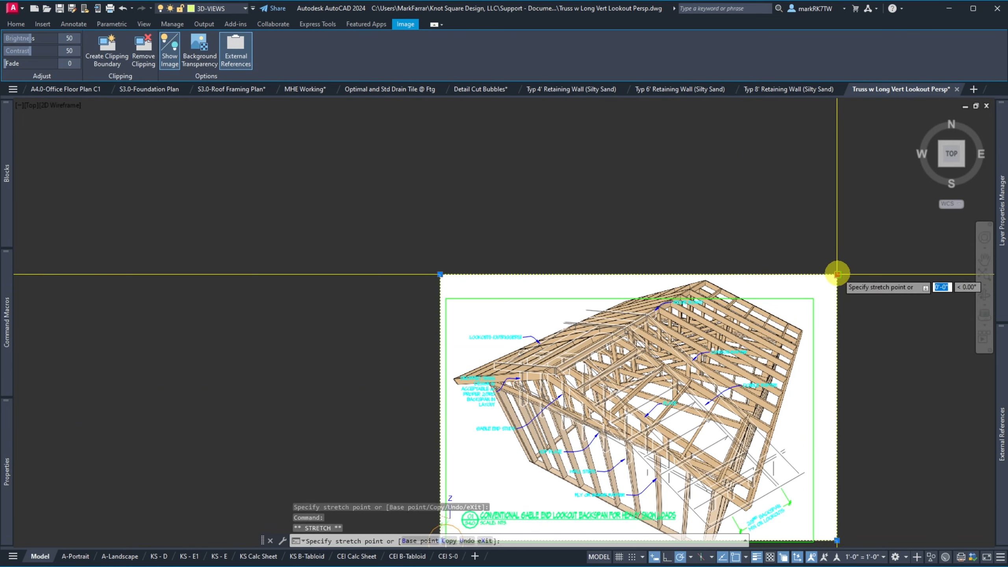
pyautogui.click(813, 292)
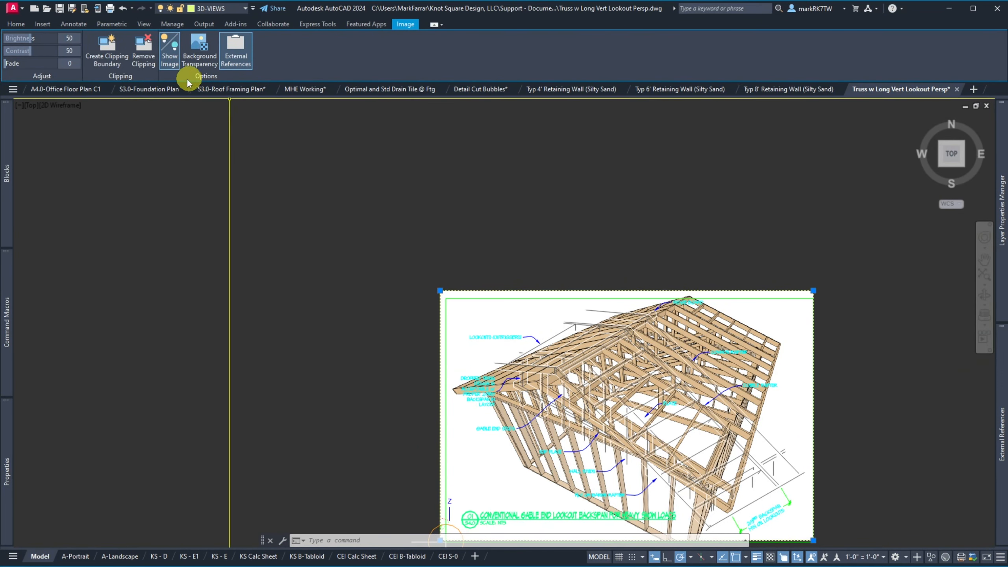
# Set the framing image's fade to 67 and deselect it.
pyautogui.click(68, 65)
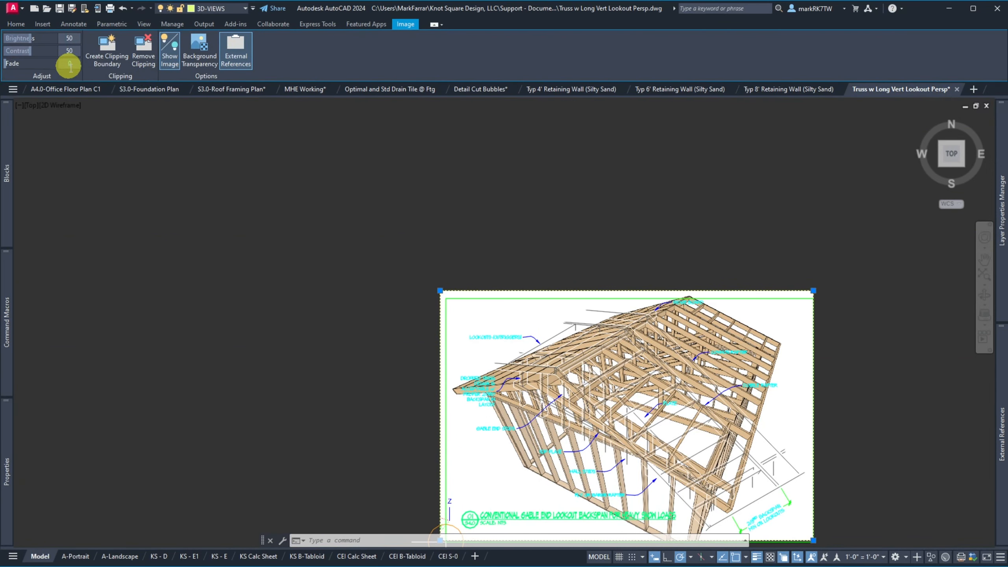
pyautogui.press('Return')
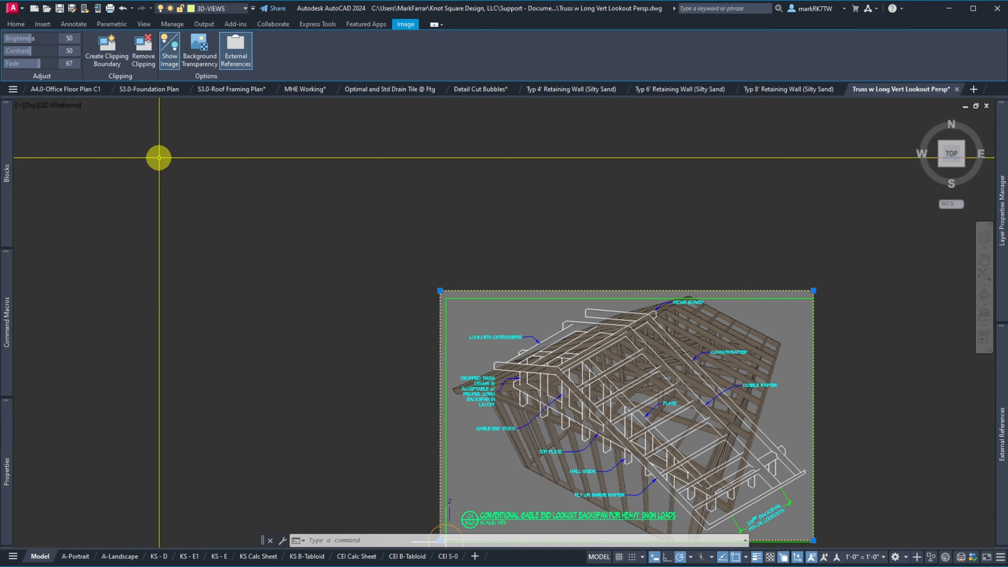
pyautogui.click(297, 159)
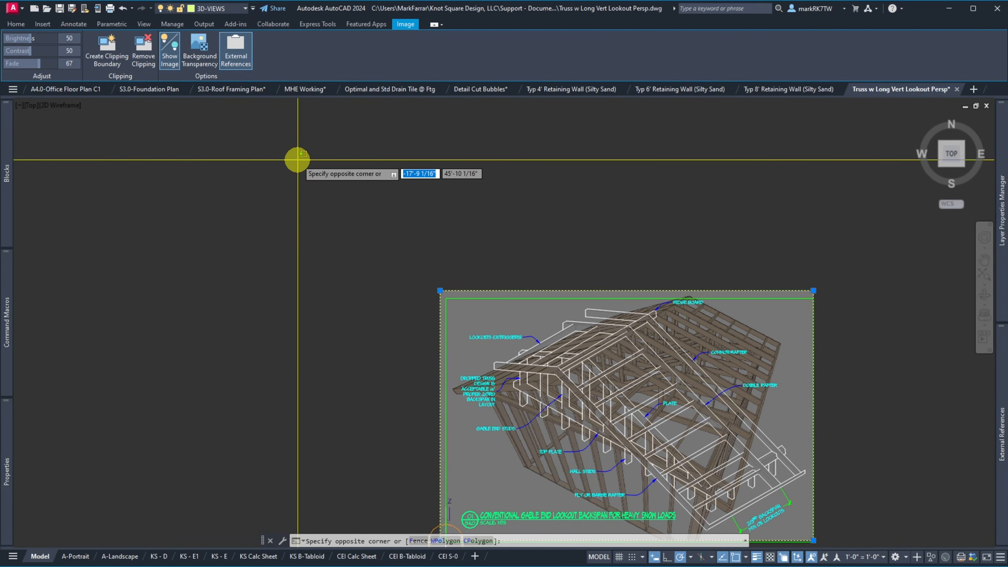
pyautogui.press('Escape')
pyautogui.press('Escape')
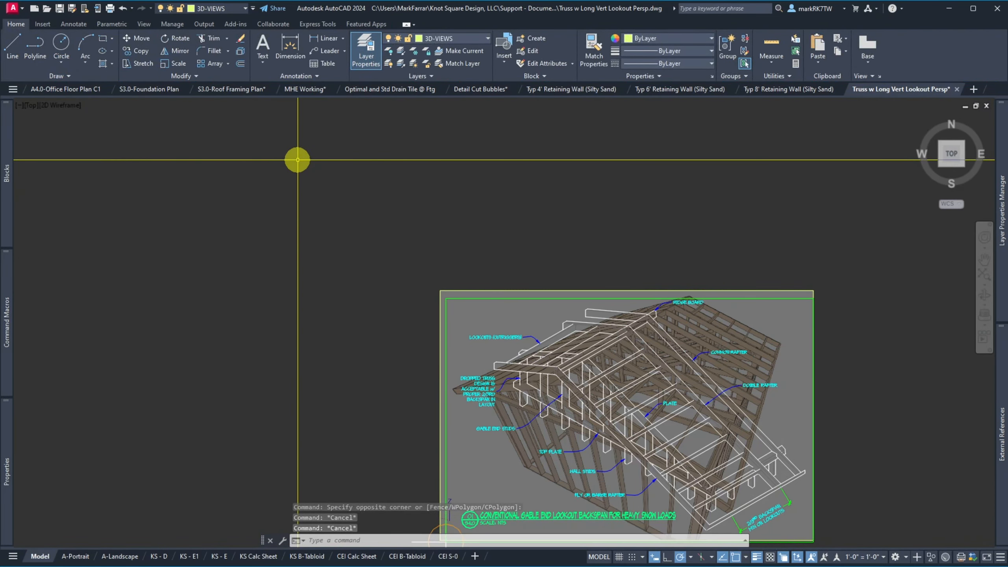
# Move the LOOKOUTS (OUTRIGGERS) label and its leader outside the left edge of the detail border.
pyautogui.write('z')
pyautogui.press('Return')
pyautogui.write('e')
pyautogui.press('Return')
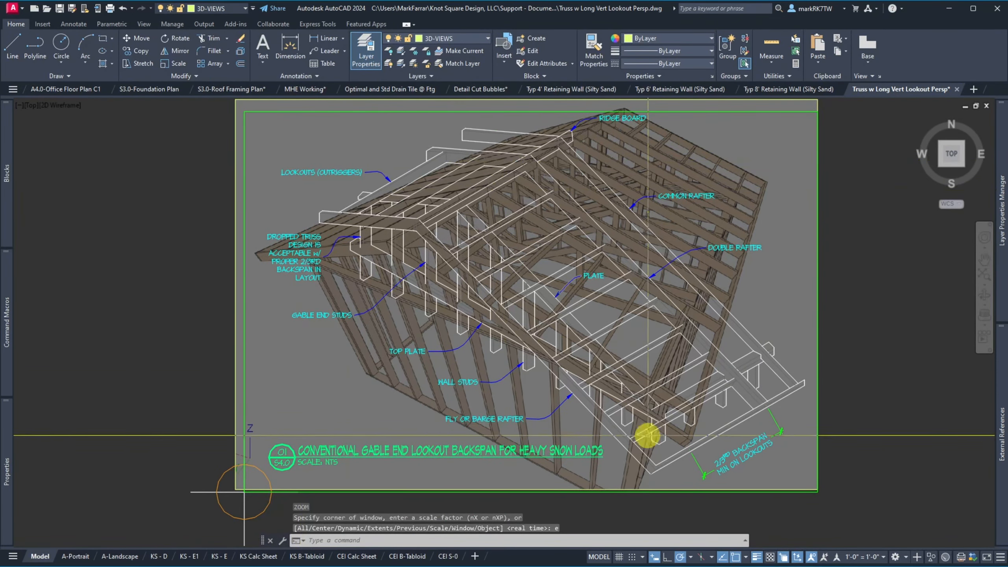
pyautogui.write('m')
pyautogui.press('Return')
pyautogui.click(378, 162)
pyautogui.click(346, 176)
pyautogui.press('Return')
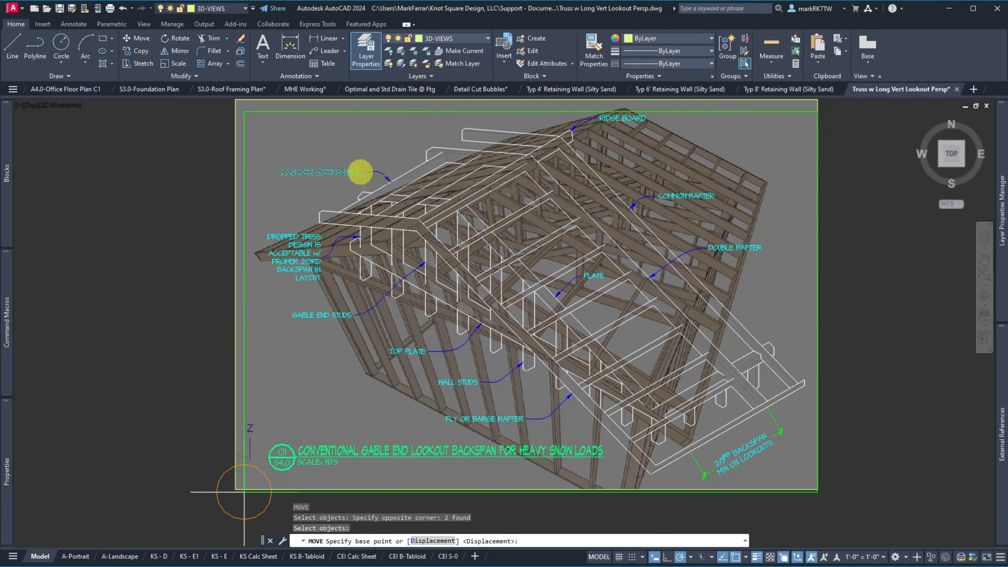
pyautogui.click(364, 172)
pyautogui.click(186, 170)
# Move the dropped truss design note, its leader and the linework caught with it outside the border's left edge.
pyautogui.press('Return')
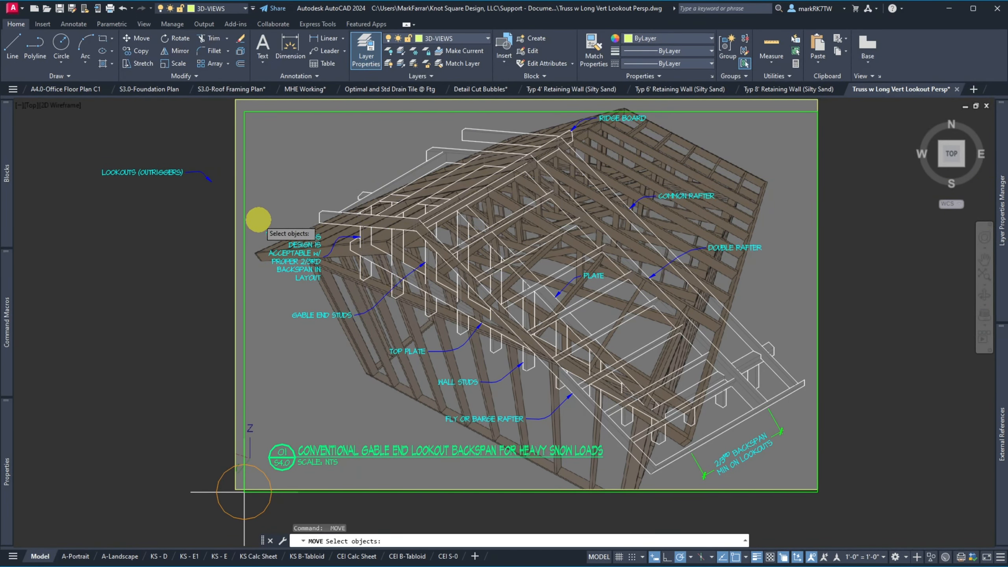
pyautogui.click(255, 218)
pyautogui.click(398, 293)
pyautogui.press('Return')
pyautogui.click(388, 292)
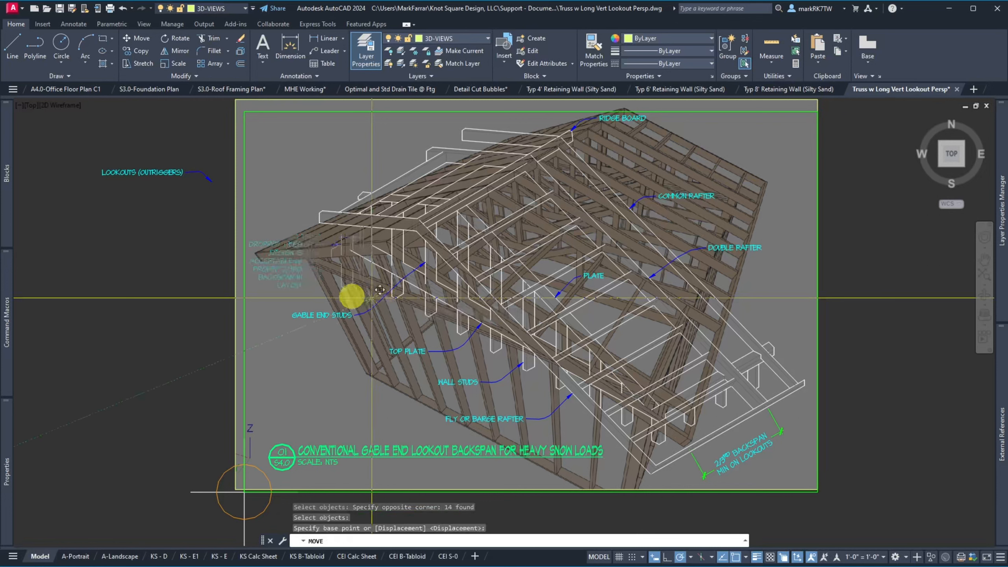
pyautogui.click(195, 296)
# Erase the stray white framing lines beside the relocated dropped truss note, keeping the note and its leader.
pyautogui.write('e')
pyautogui.press('Return')
pyautogui.click(201, 297)
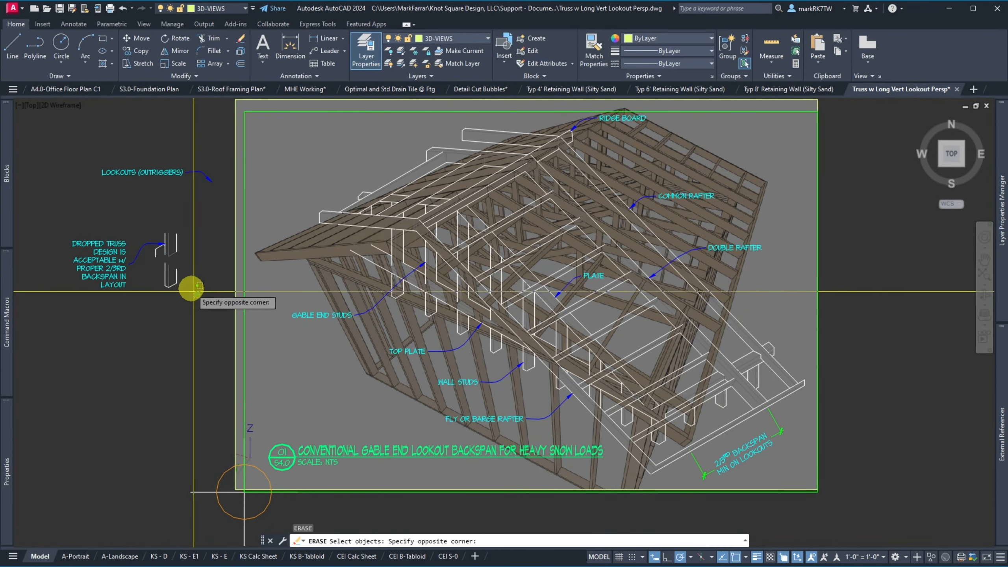
pyautogui.click(152, 249)
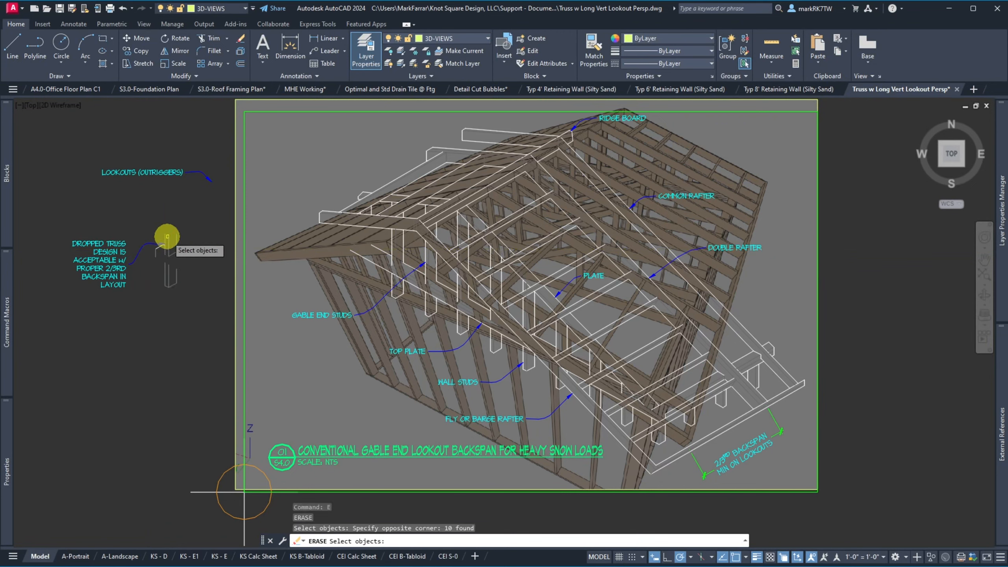
pyautogui.click(169, 253)
pyautogui.click(153, 233)
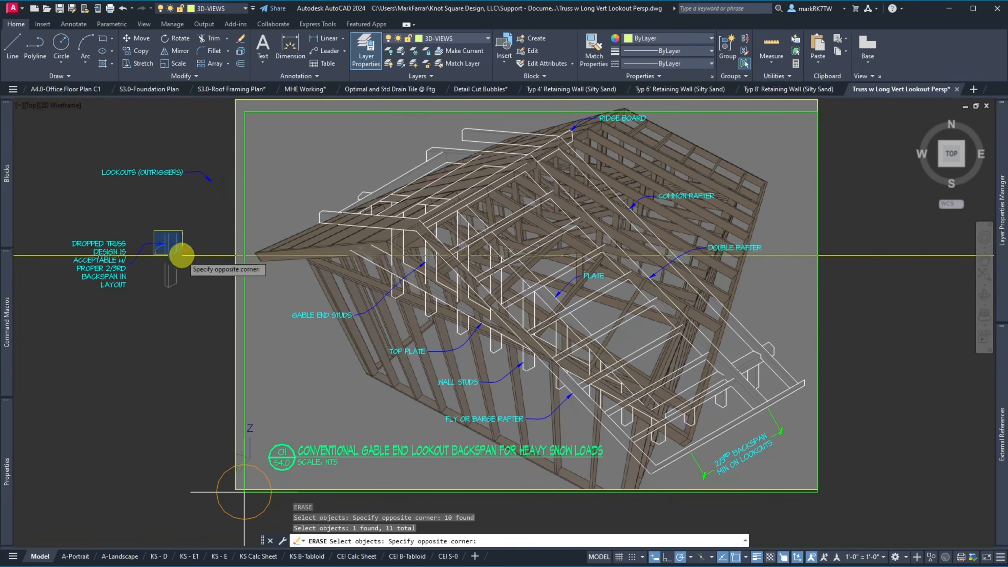
pyautogui.click(191, 268)
pyautogui.press('Return')
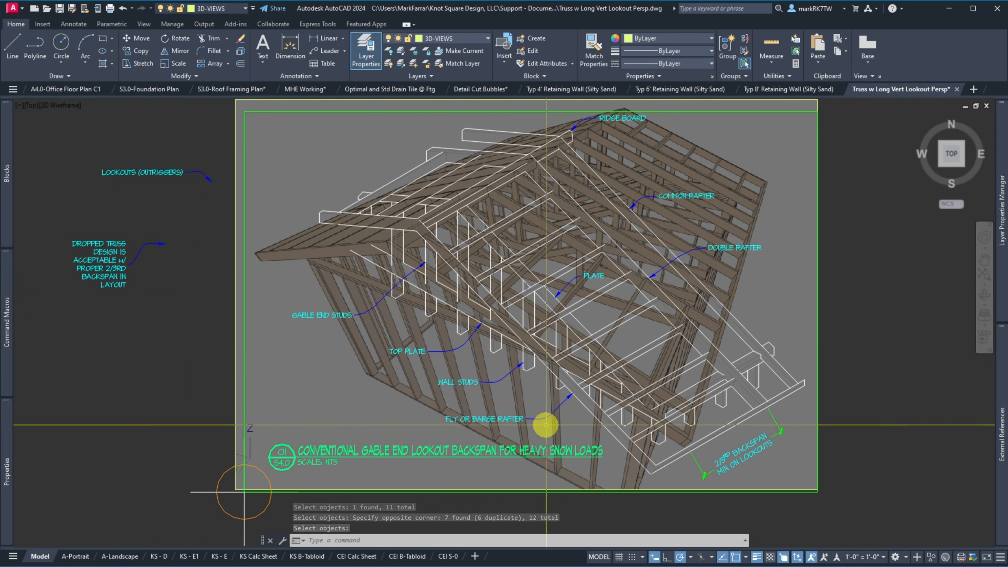
# Move the barge rafter, stud, plate, common rafter, double rafter and ridge board labels with their leaders together toward the left of the detail.
pyautogui.write('m')
pyautogui.press('Return')
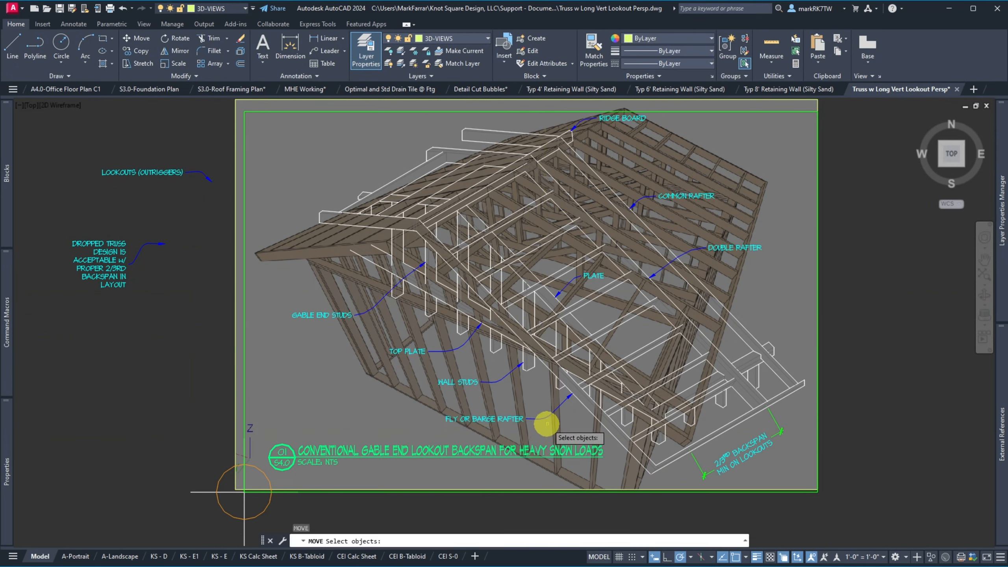
pyautogui.click(532, 419)
pyautogui.click(534, 419)
pyautogui.click(473, 382)
pyautogui.click(488, 382)
pyautogui.click(434, 351)
pyautogui.click(360, 319)
pyautogui.click(348, 311)
pyautogui.click(588, 280)
pyautogui.click(578, 273)
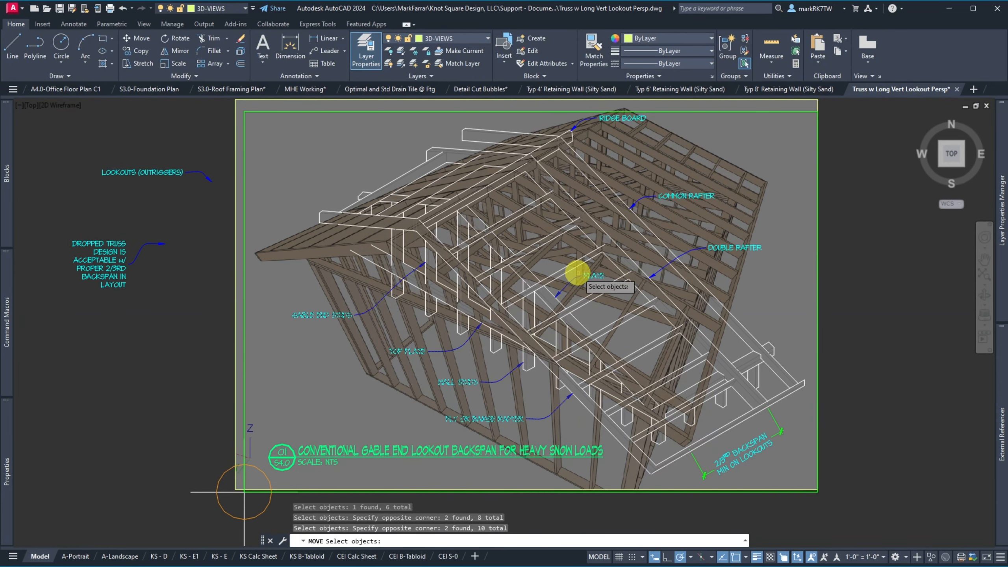
pyautogui.click(766, 253)
pyautogui.click(713, 250)
pyautogui.click(689, 210)
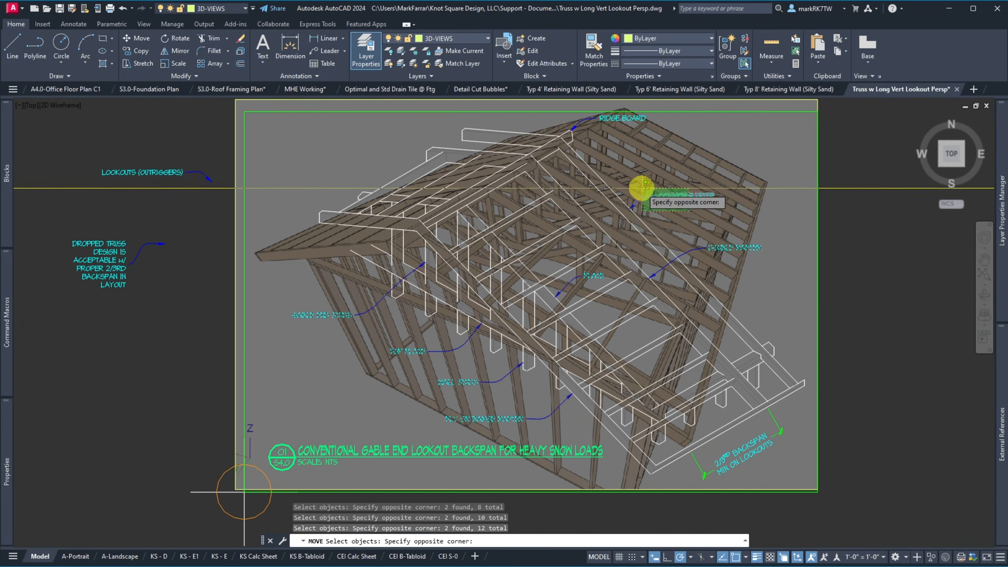
pyautogui.click(641, 187)
pyautogui.click(623, 124)
pyautogui.click(589, 115)
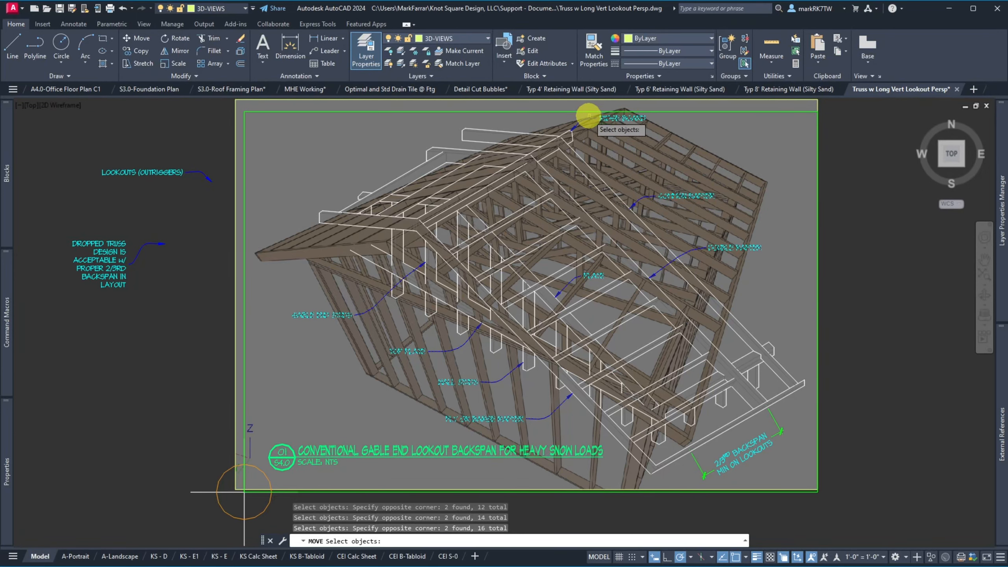
pyautogui.press('Return')
pyautogui.click(655, 175)
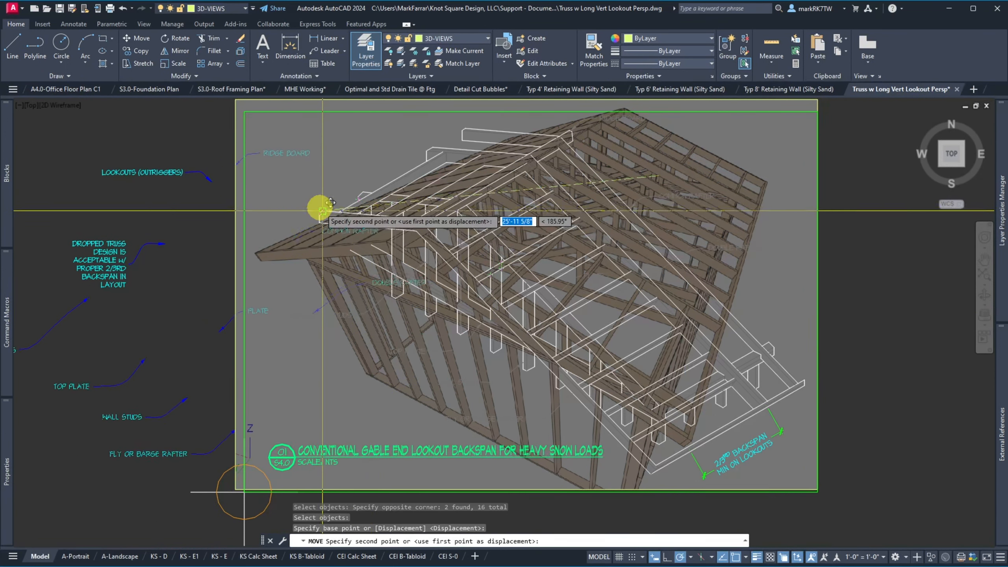
pyautogui.click(319, 208)
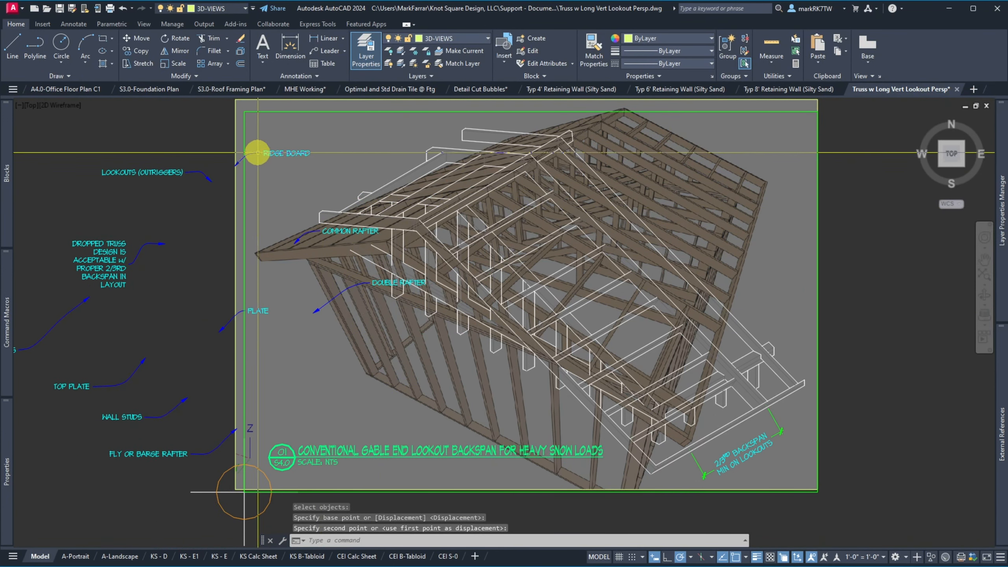
# Move the RIDGE BOARD, COMMON RAFTER and DOUBLE RAFTER labels and the 2/3RD BACKSPAN dimension outside the border's right side.
pyautogui.write('m')
pyautogui.press('Return')
pyautogui.click(287, 153)
pyautogui.click(350, 231)
pyautogui.click(398, 283)
# Erase the old white rafter and lookout linework at the lower-right end of the original framing drawing.
pyautogui.write('e')
pyautogui.press('Return')
pyautogui.click(804, 420)
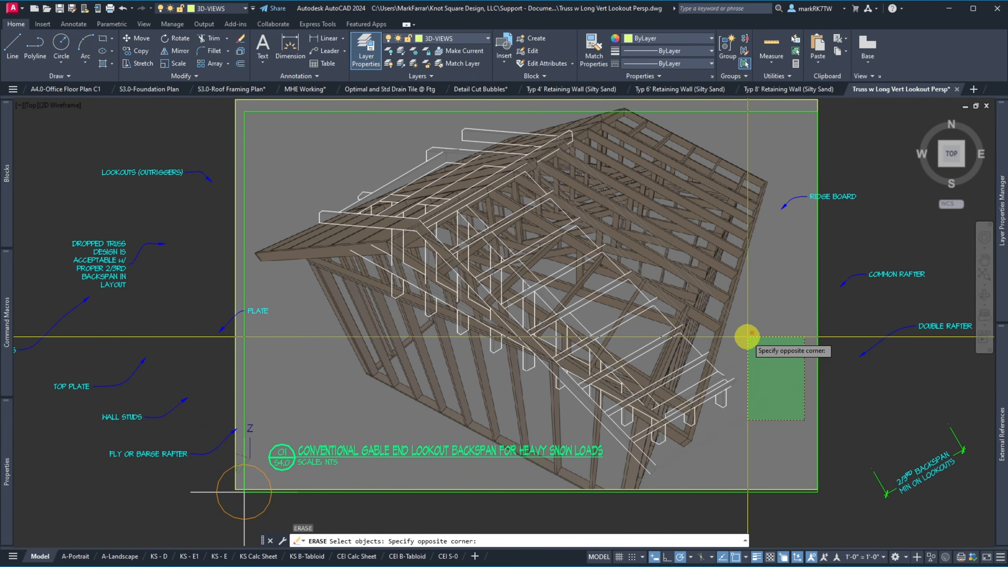
pyautogui.click(741, 420)
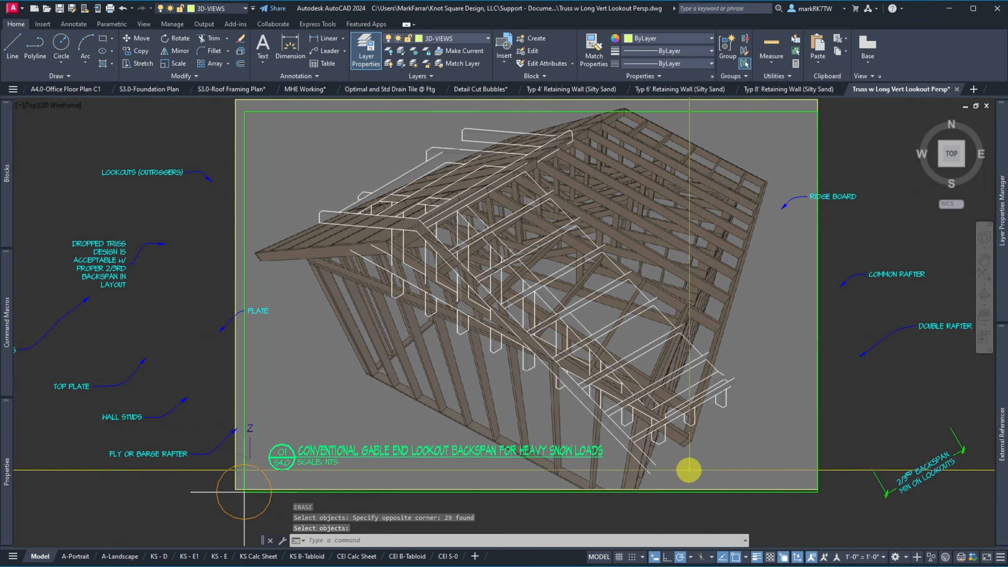
pyautogui.press('Return')
# Copy the old drawing's sloping fly rafter lines to the empty area left of the detail border.
pyautogui.write('c')
pyautogui.press('Return')
pyautogui.click(645, 462)
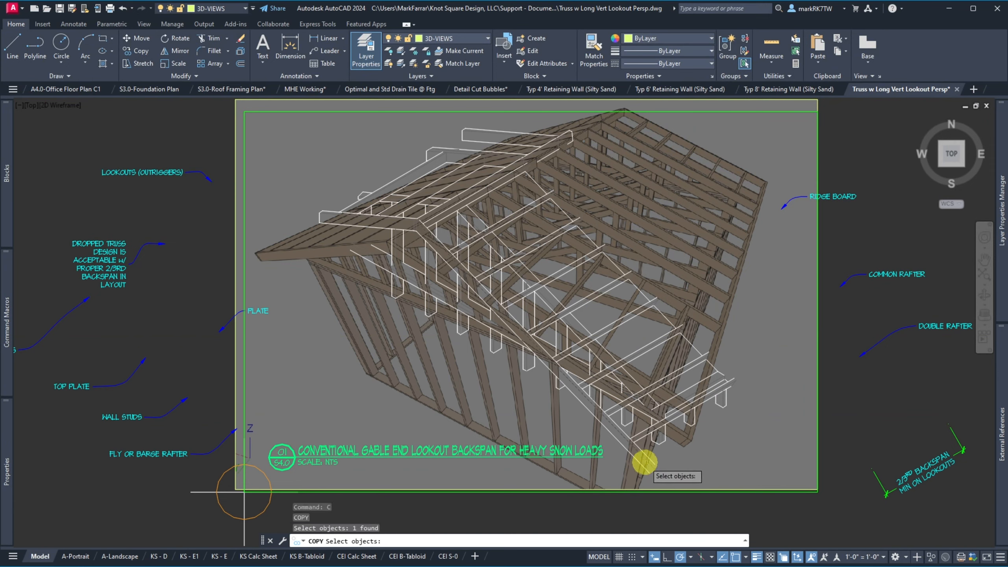
pyautogui.press('Return')
pyautogui.click(646, 463)
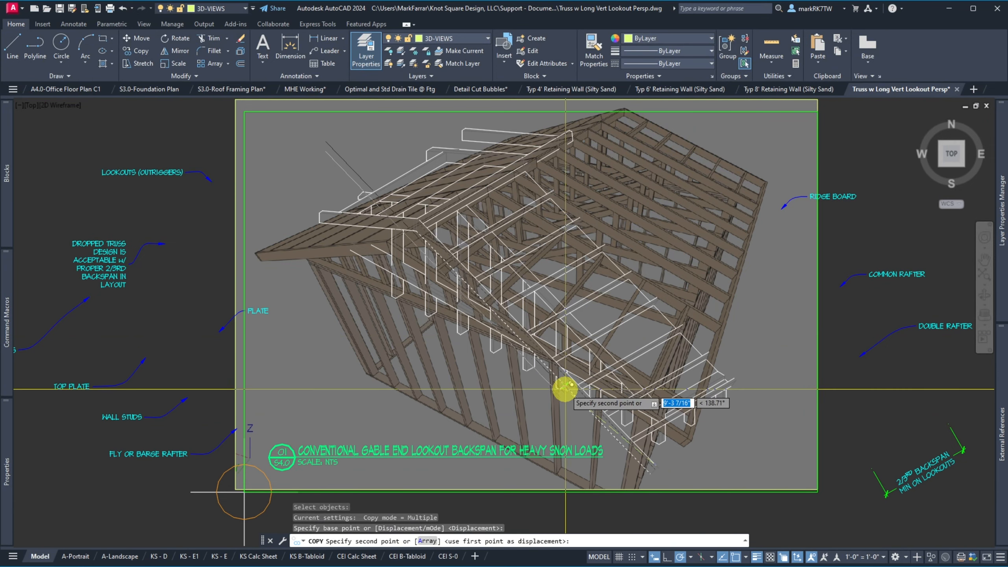
pyautogui.click(230, 365)
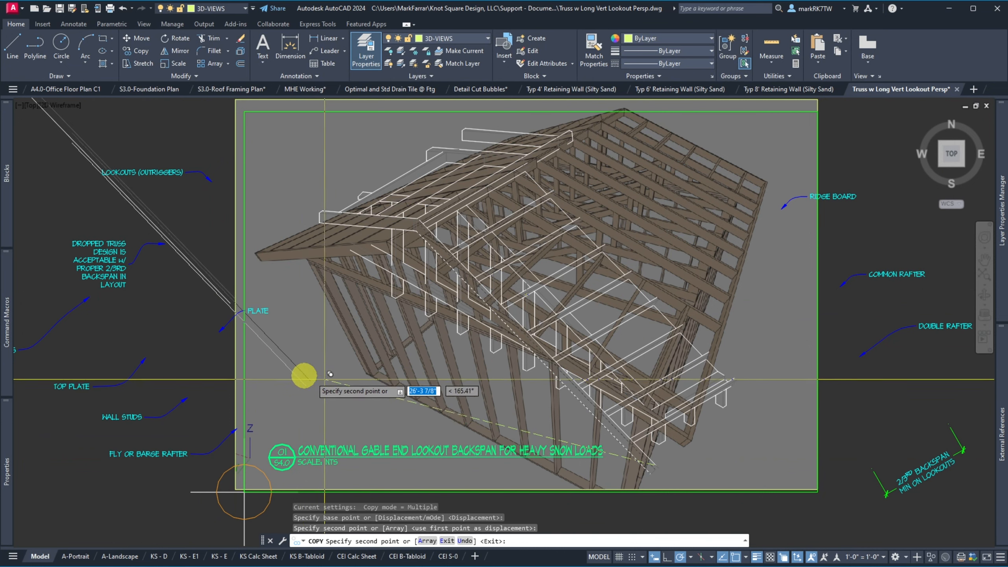
pyautogui.press('Return')
# Erase all remaining old white framing linework drawn over the framing image inside the detail border.
pyautogui.write('e')
pyautogui.press('Return')
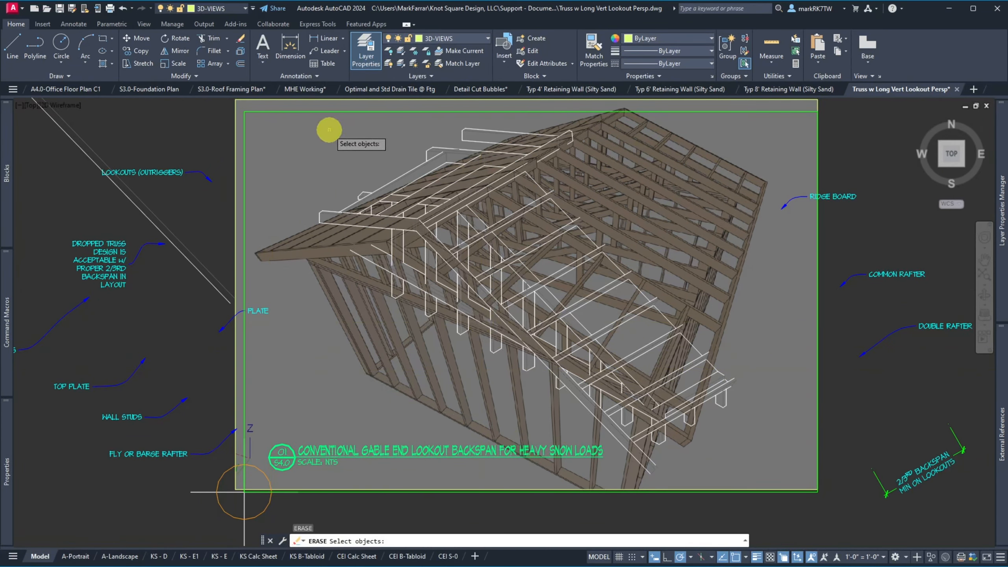
pyautogui.click(304, 129)
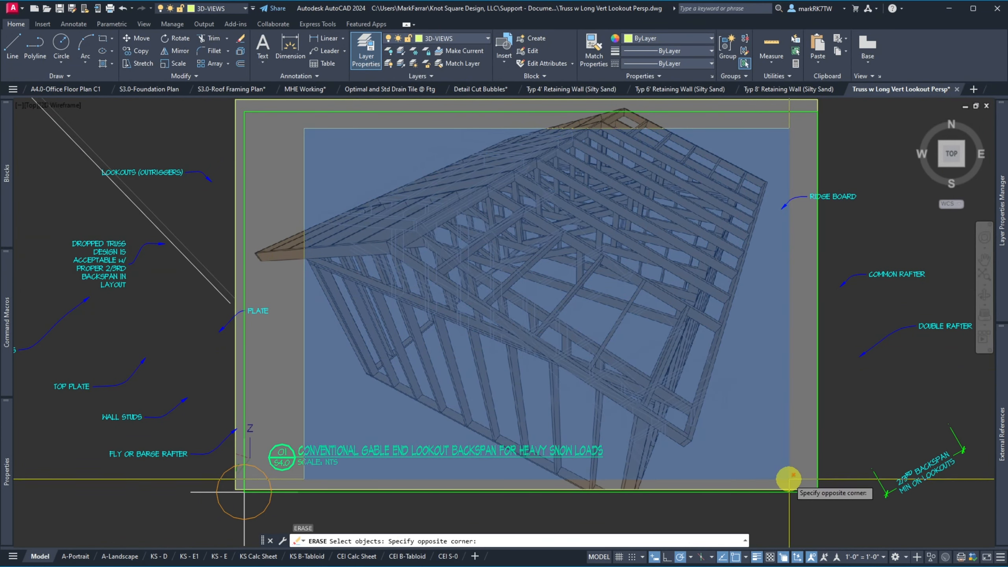
pyautogui.click(789, 479)
pyautogui.press('Return')
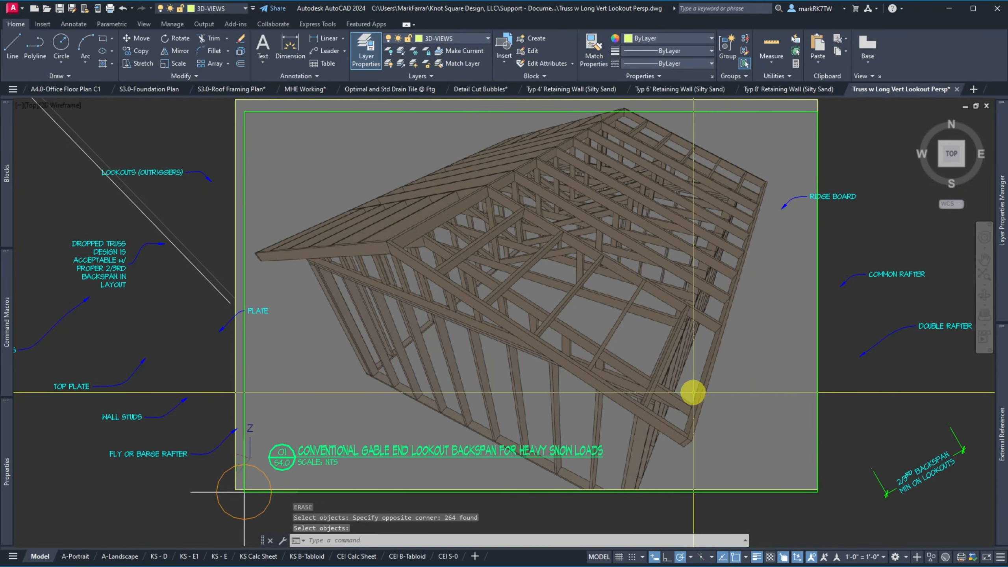
# Retitle the detail COMMON TRUSS w/ EXTENDED VERTACALLY ORIENTED LOOKOUTS.
pyautogui.doubleClick(485, 451)
pyautogui.write('COMMON ')
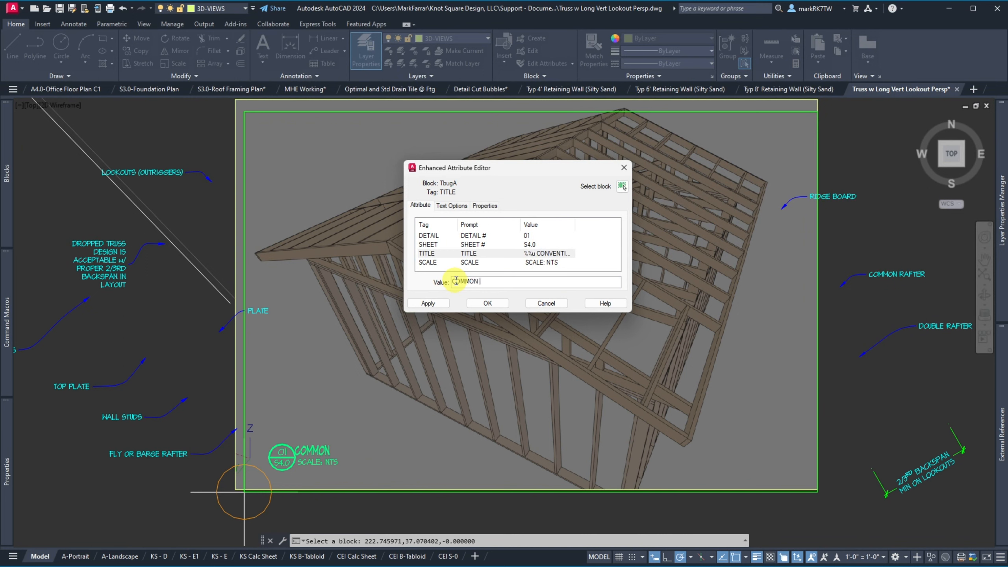
pyautogui.write('TRUSS W')
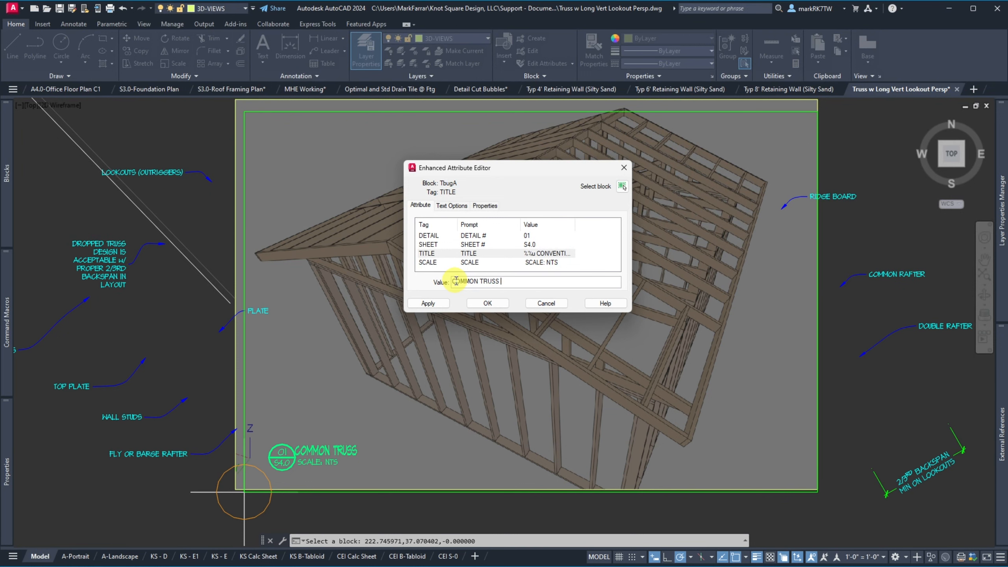
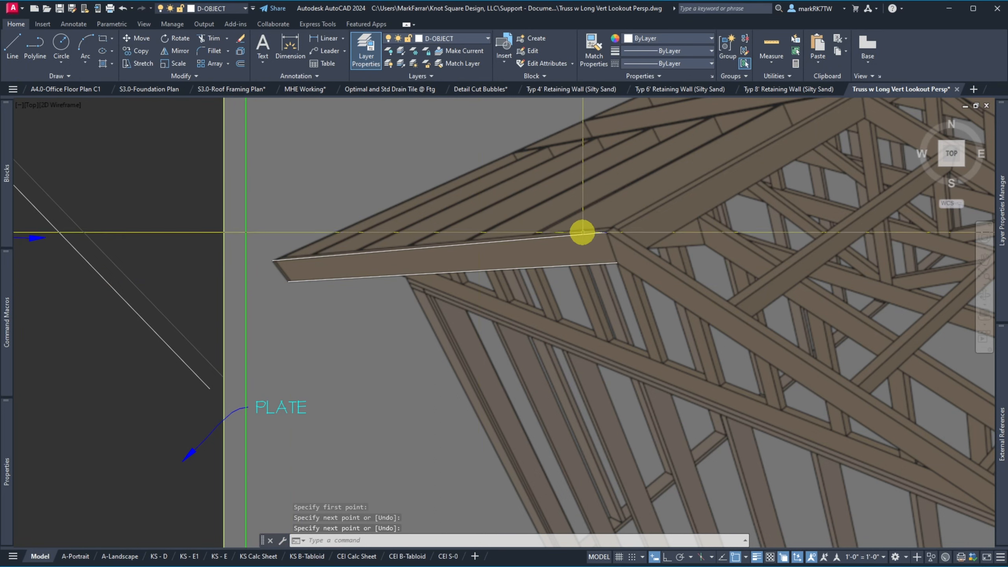
# Trace the outer top edge of the near-level fly rafter with a line and close it down to the rafter's tip.
pyautogui.press('Return')
pyautogui.scroll(10, 609, 225)
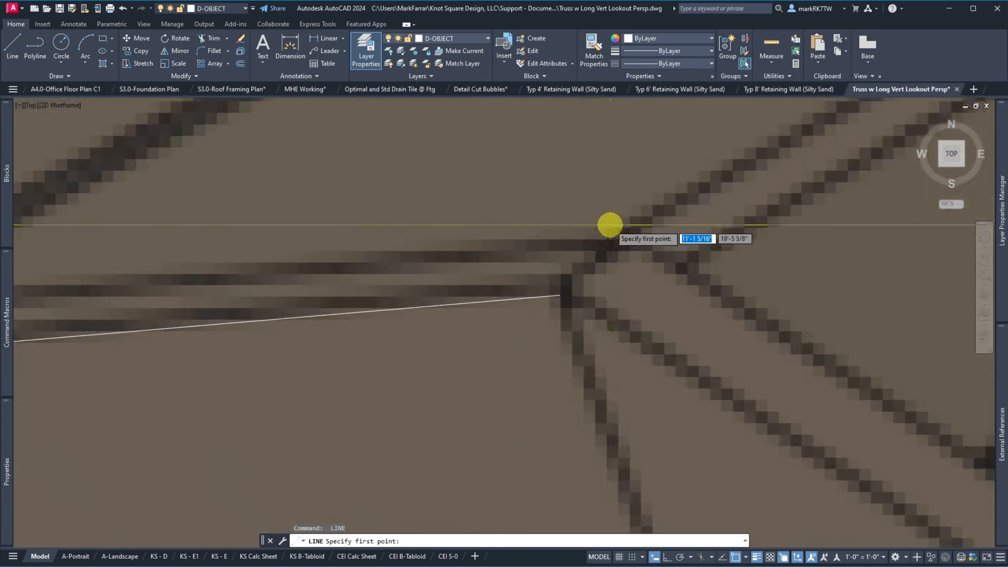
pyautogui.scroll(-3, 605, 235)
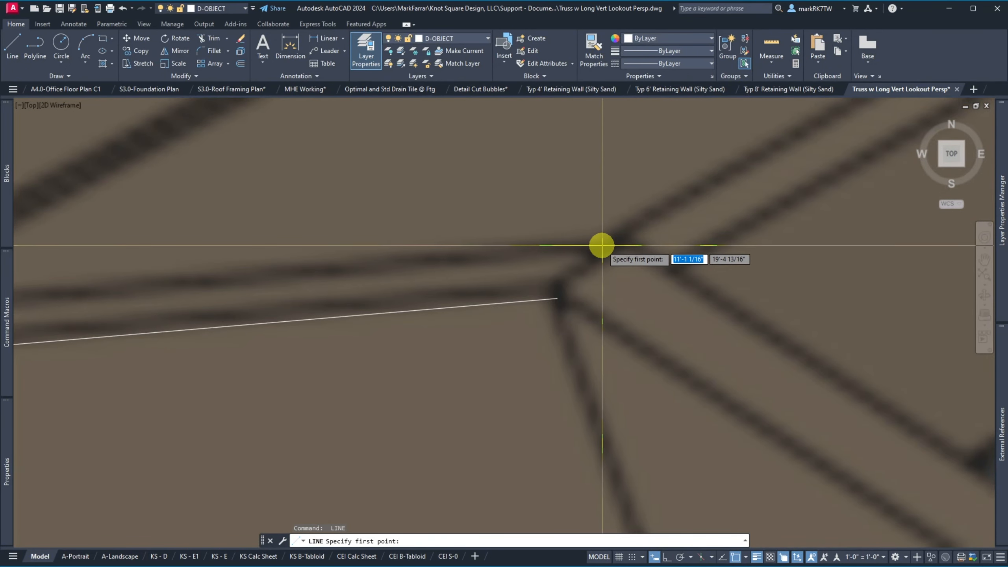
pyautogui.scroll(-6, 643, 227)
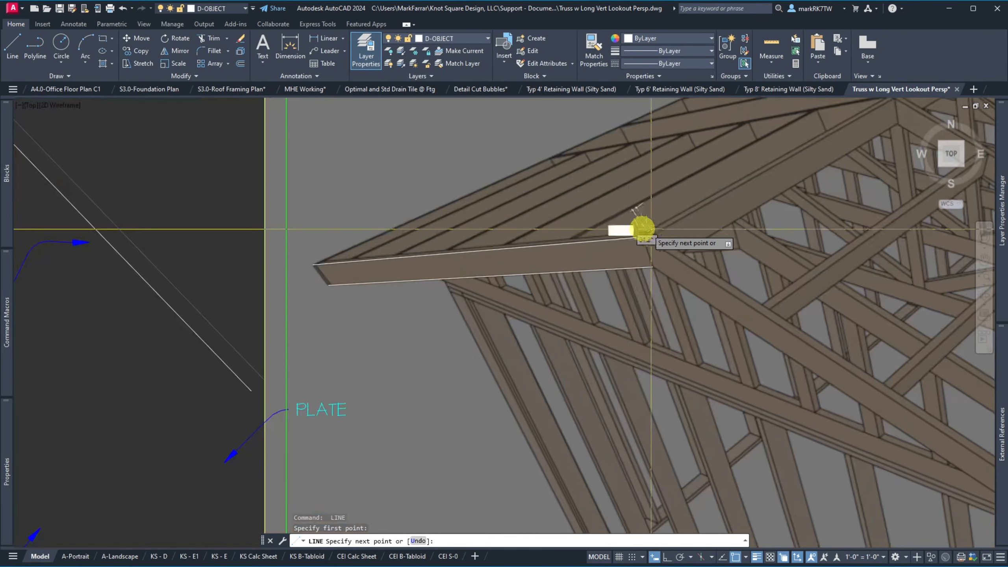
pyautogui.scroll(5, 303, 261)
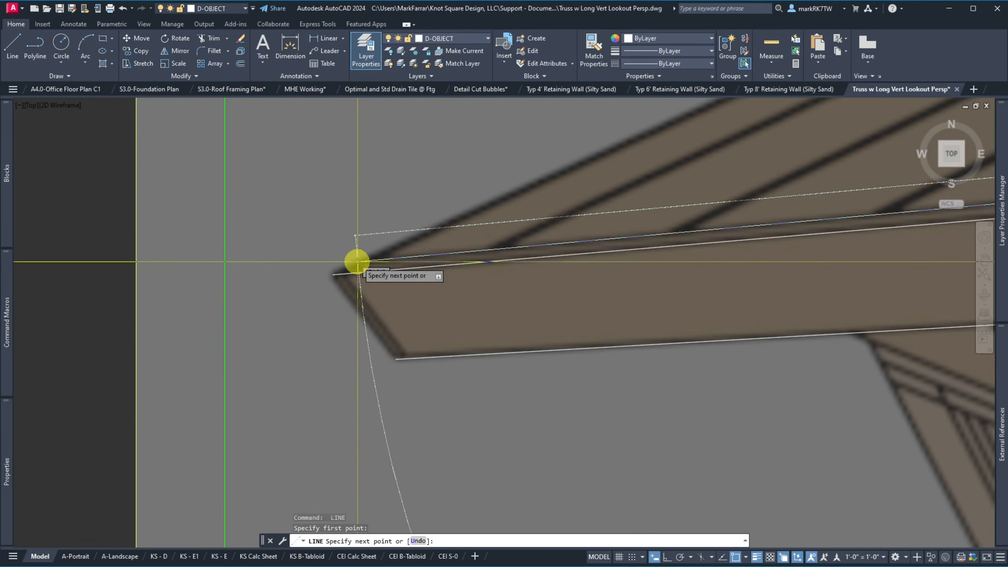
pyautogui.click(357, 261)
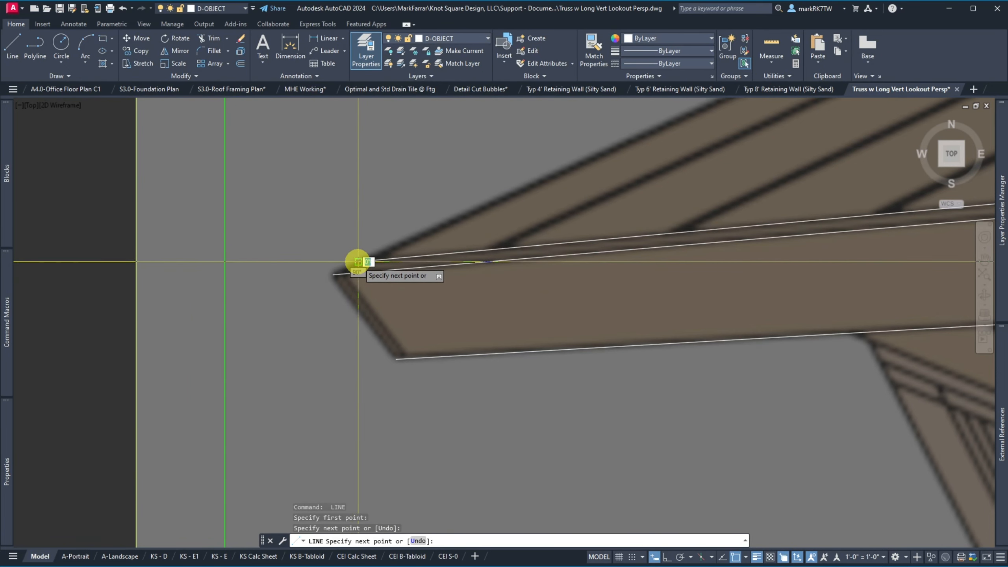
pyautogui.click(336, 272)
pyautogui.press('Return')
pyautogui.scroll(-8, 341, 246)
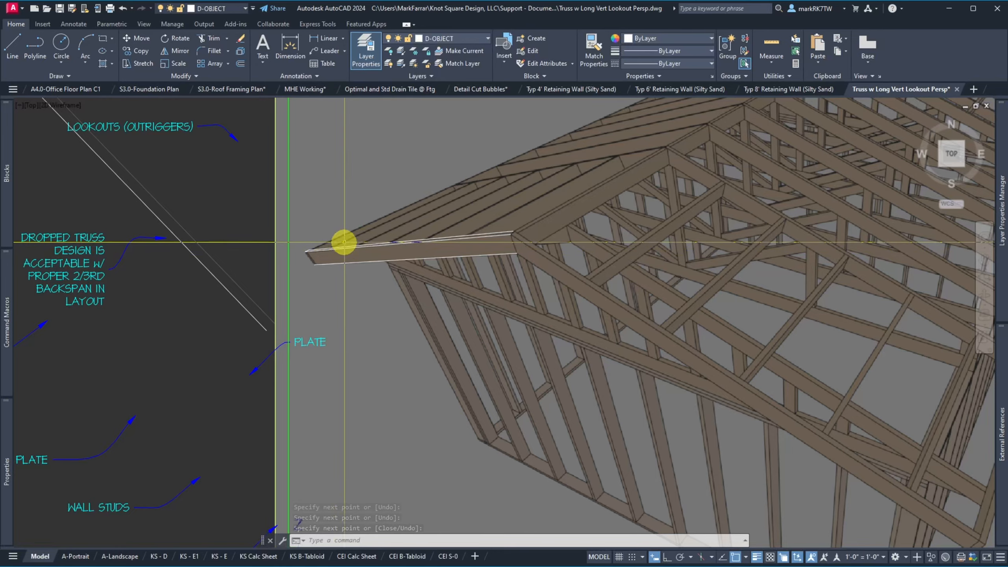
# Match the fly rafter's inner top edge line to the thin sloping line copied outside the border.
pyautogui.scroll(6, 344, 243)
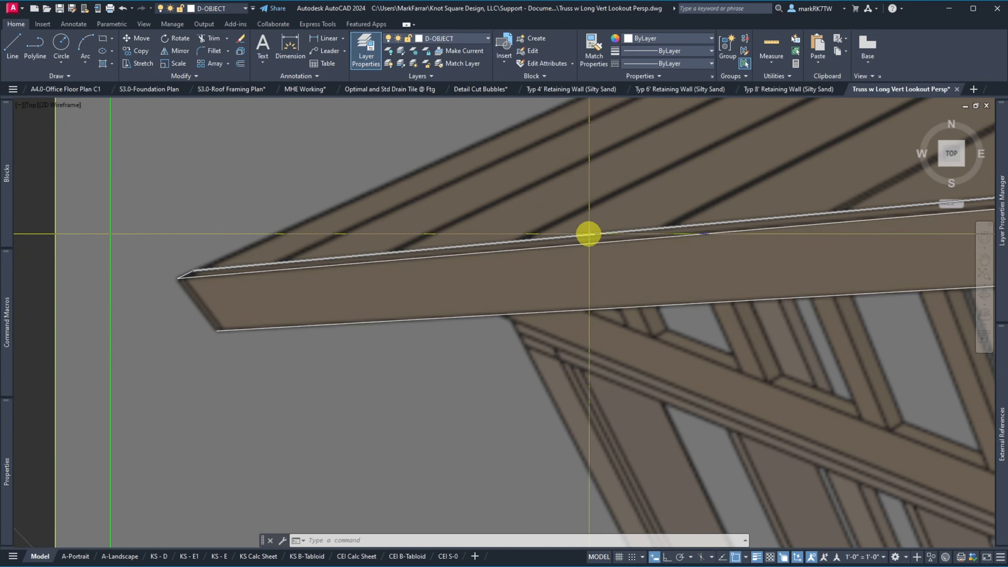
pyautogui.scroll(-5, 658, 263)
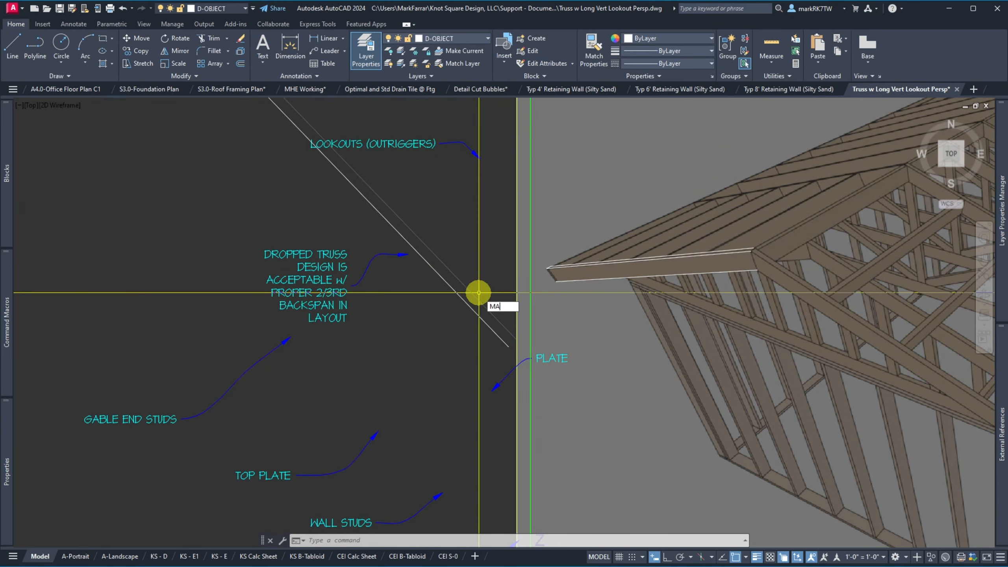
pyautogui.press('Return')
pyautogui.click(474, 294)
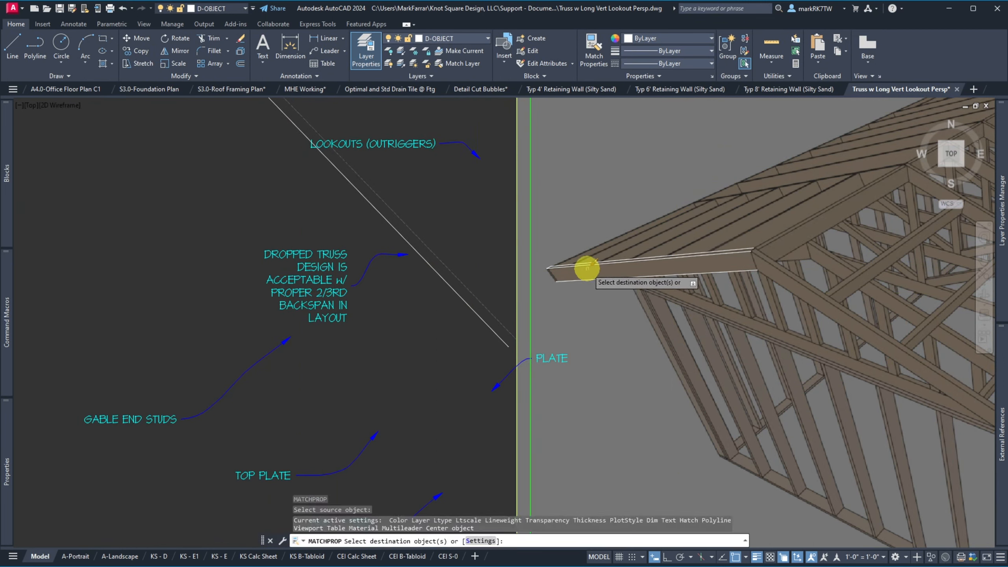
pyautogui.click(589, 267)
pyautogui.press('Return')
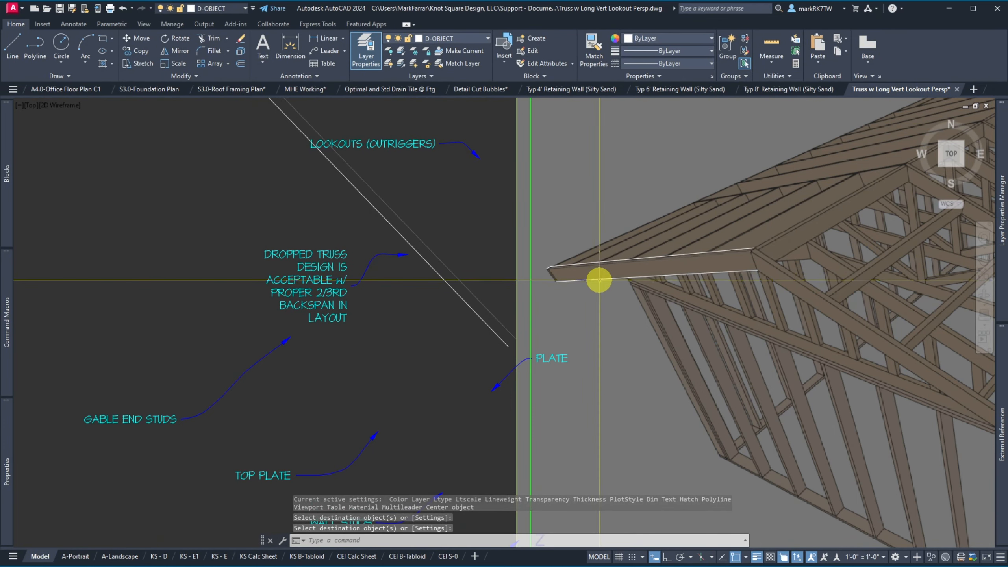
# Stretch the short line at the fly rafter's tip up along the roof's outer eave edge.
pyautogui.scroll(4, 557, 267)
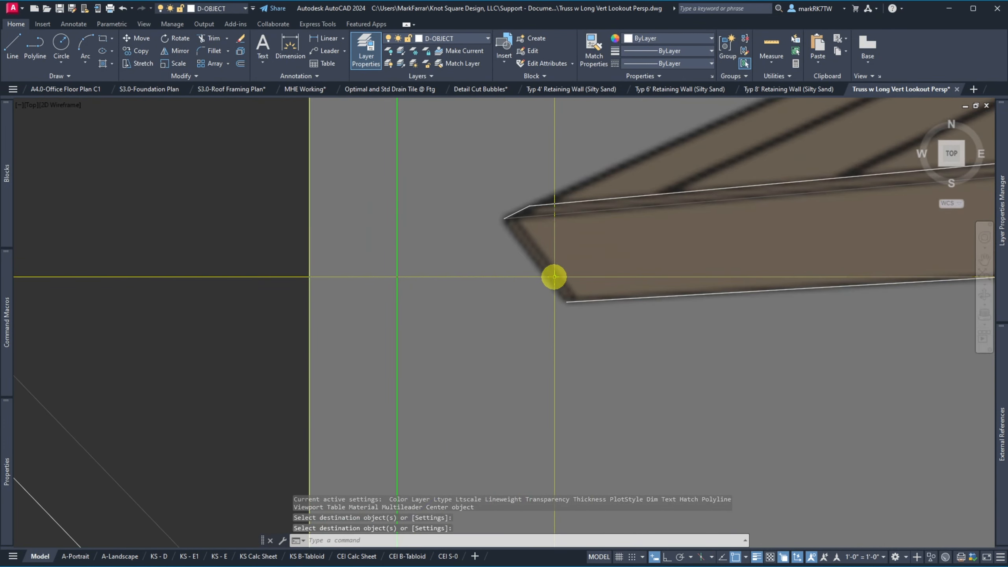
pyautogui.scroll(-3, 554, 277)
pyautogui.scroll(4, 672, 229)
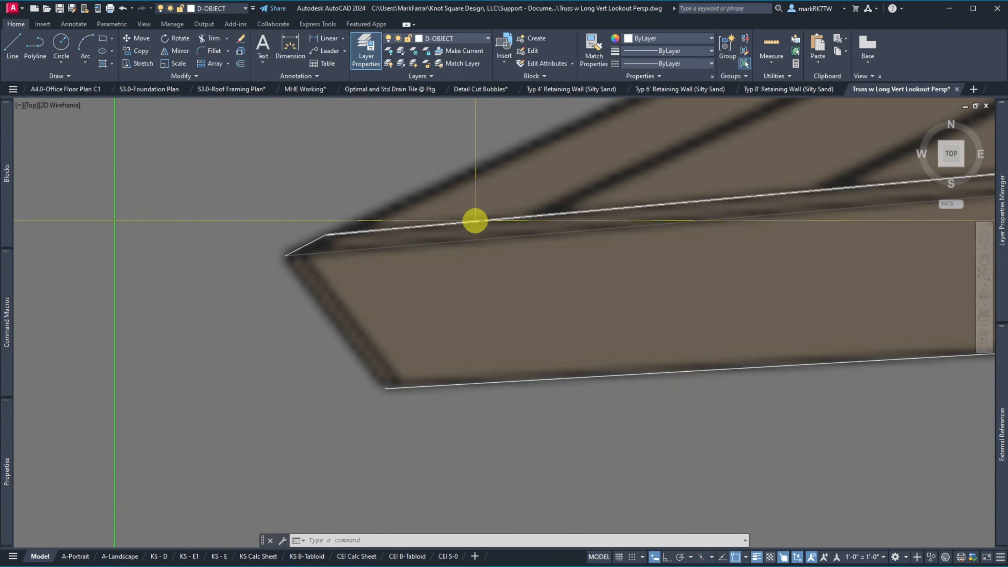
pyautogui.scroll(-2, 309, 240)
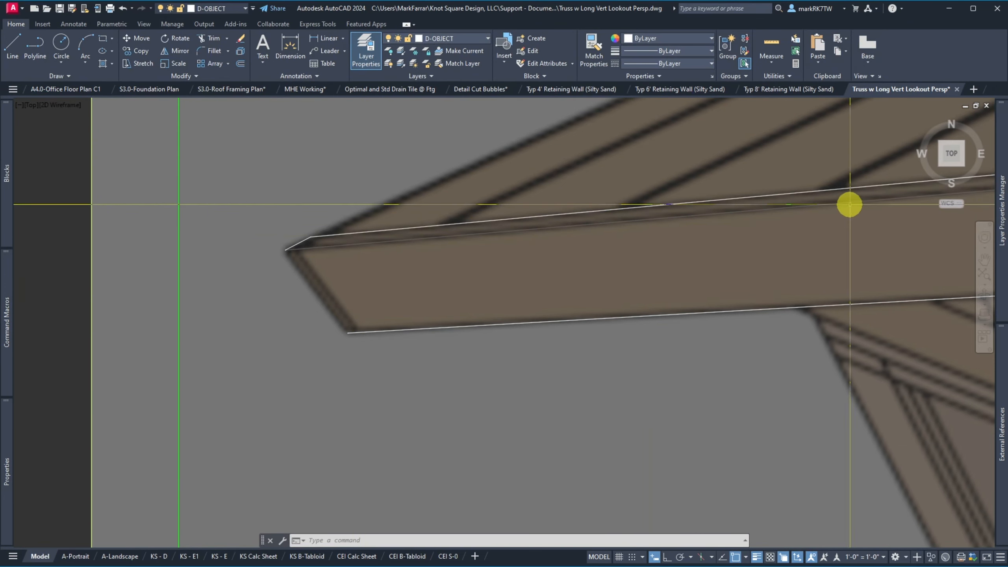
pyautogui.scroll(-4, 371, 385)
pyautogui.click(342, 335)
pyautogui.click(348, 332)
pyautogui.scroll(-6, 347, 333)
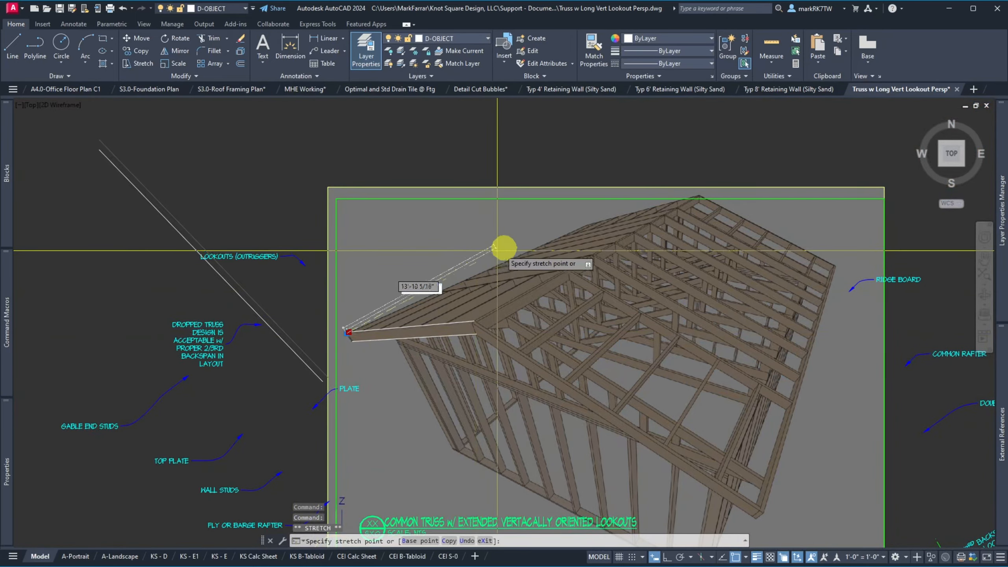
pyautogui.scroll(5, 504, 248)
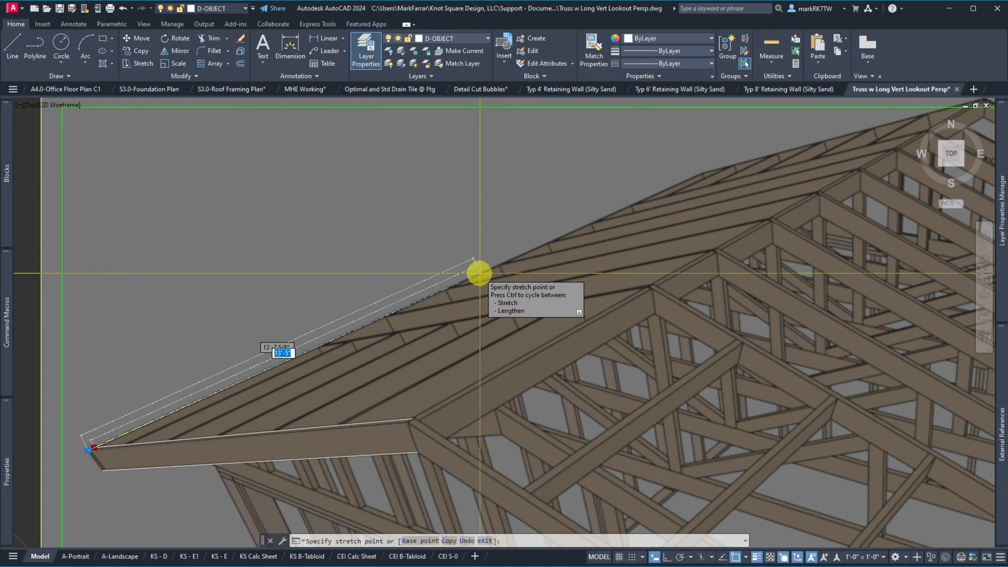
pyautogui.press('Escape')
pyautogui.scroll(-2, 455, 241)
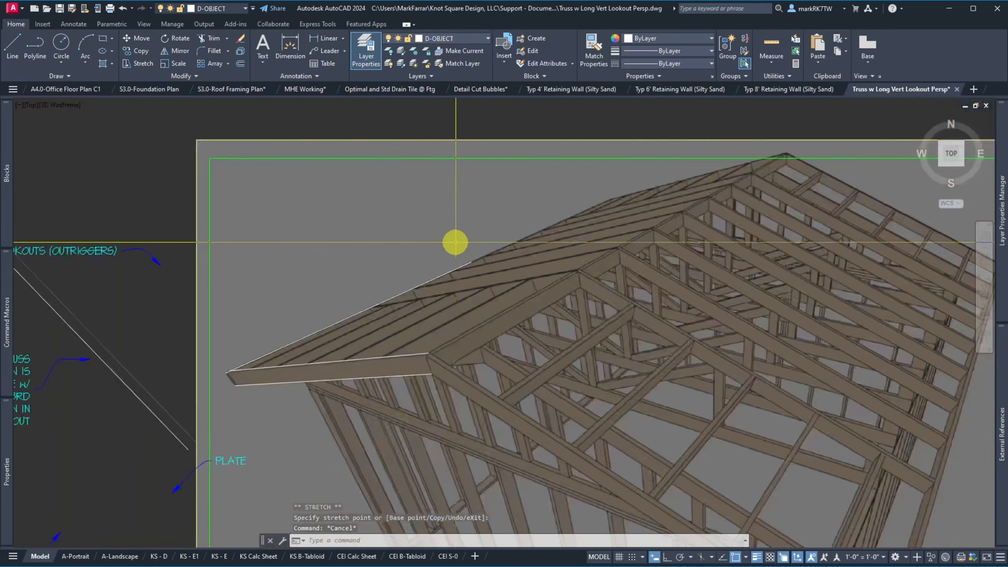
pyautogui.scroll(-5, 468, 256)
pyautogui.scroll(2, 482, 271)
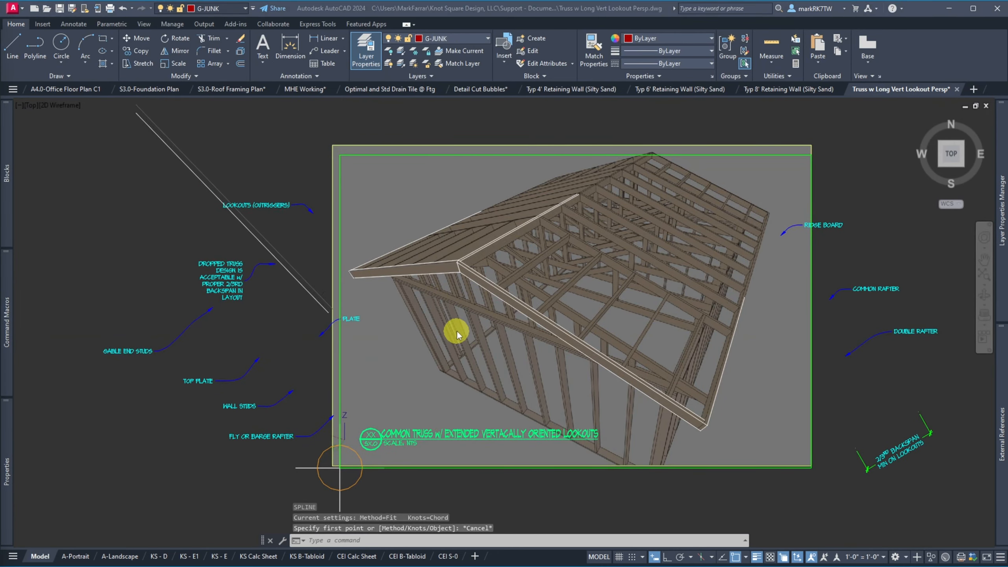
pyautogui.scroll(2, 588, 440)
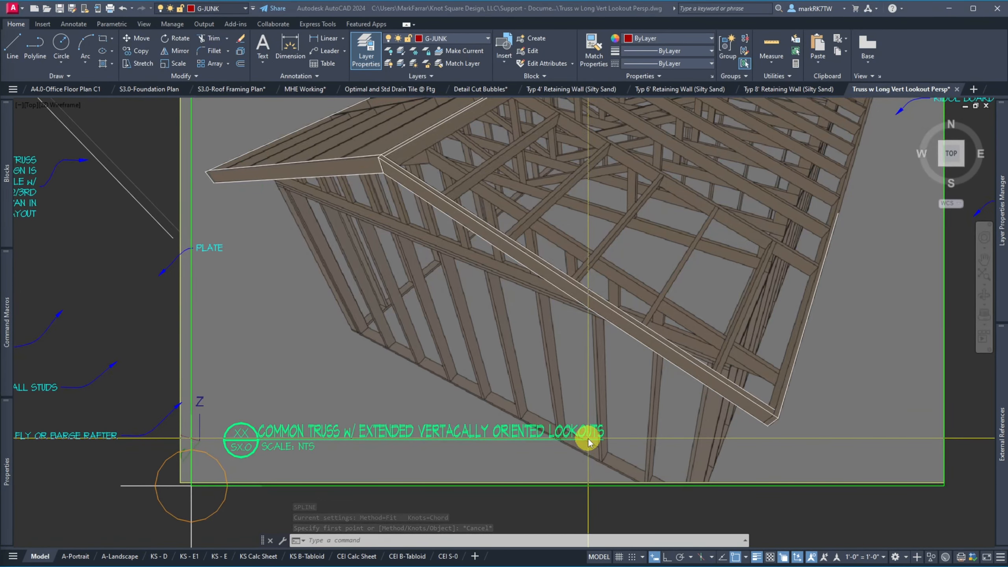
pyautogui.scroll(2, 588, 440)
pyautogui.scroll(-2, 588, 440)
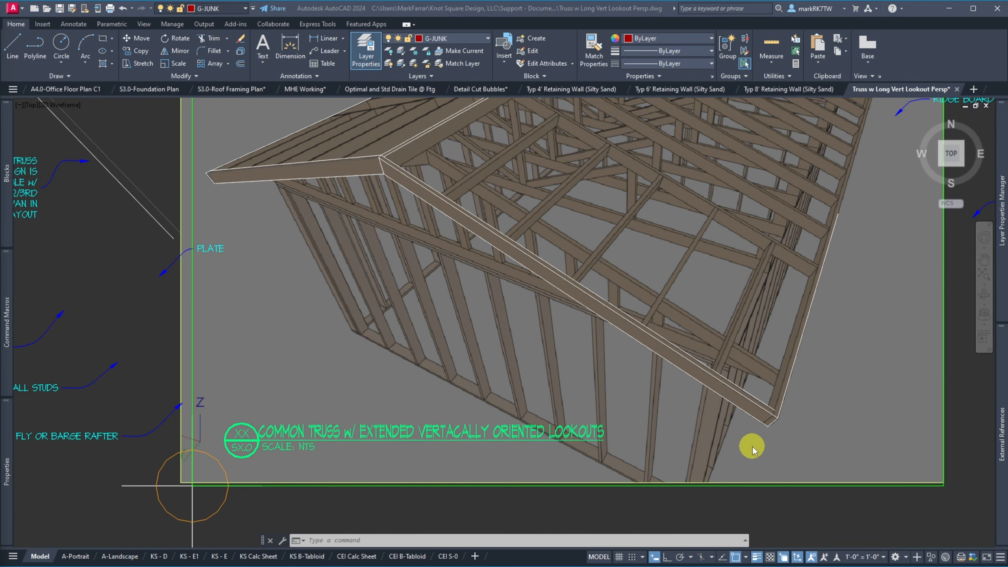
pyautogui.scroll(-3, 753, 450)
pyautogui.scroll(3, 795, 449)
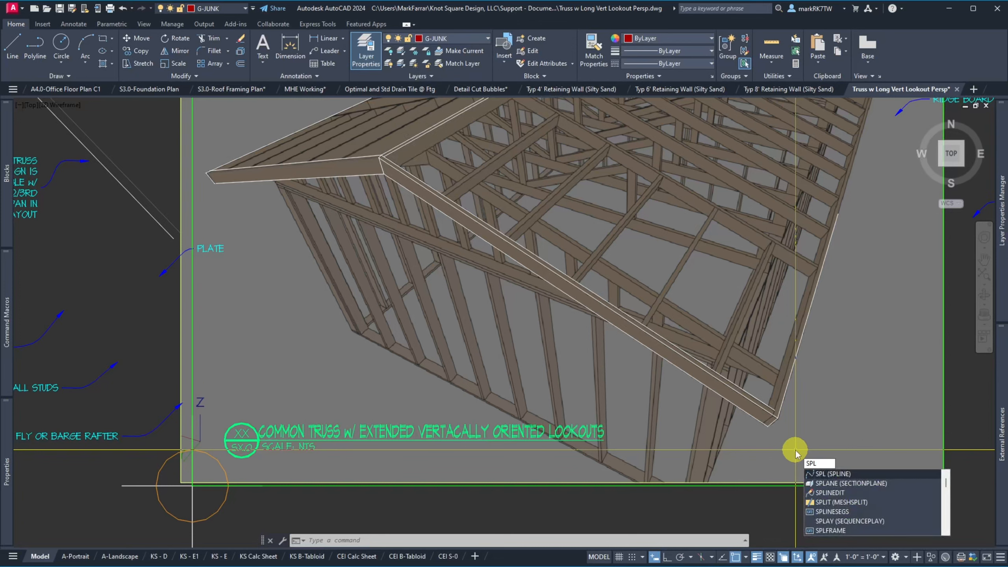
pyautogui.press('Return')
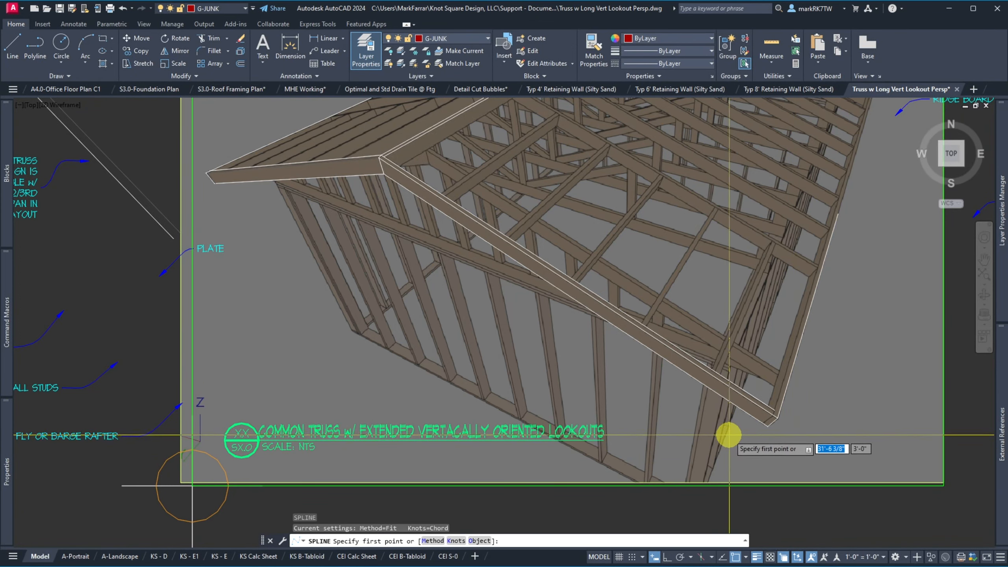
pyautogui.click(728, 434)
pyautogui.press('Escape')
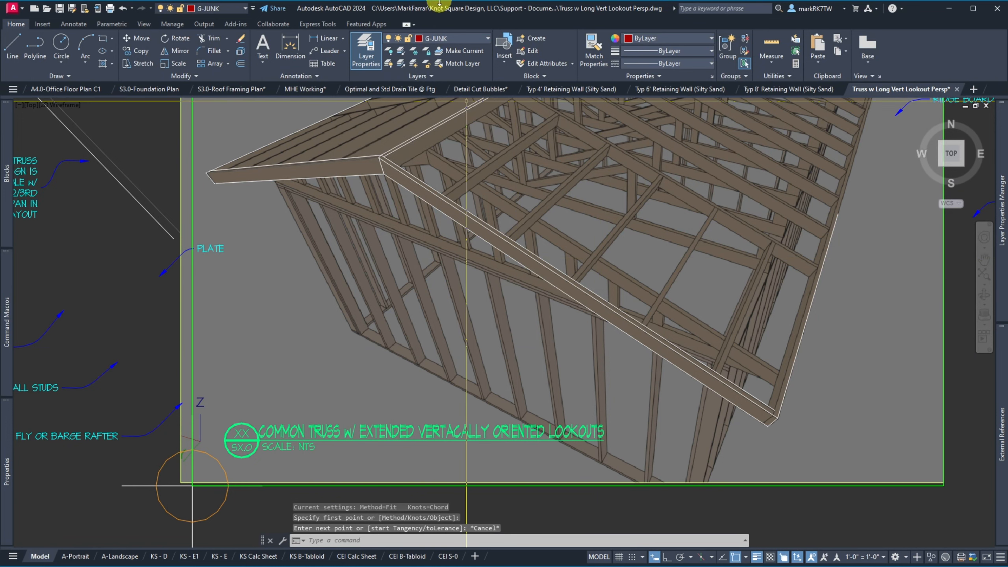
# Try to sketch a spline on the G-JUNK layer across the gable wall studs down to the far corner post.
pyautogui.click(445, 37)
pyautogui.click(470, 165)
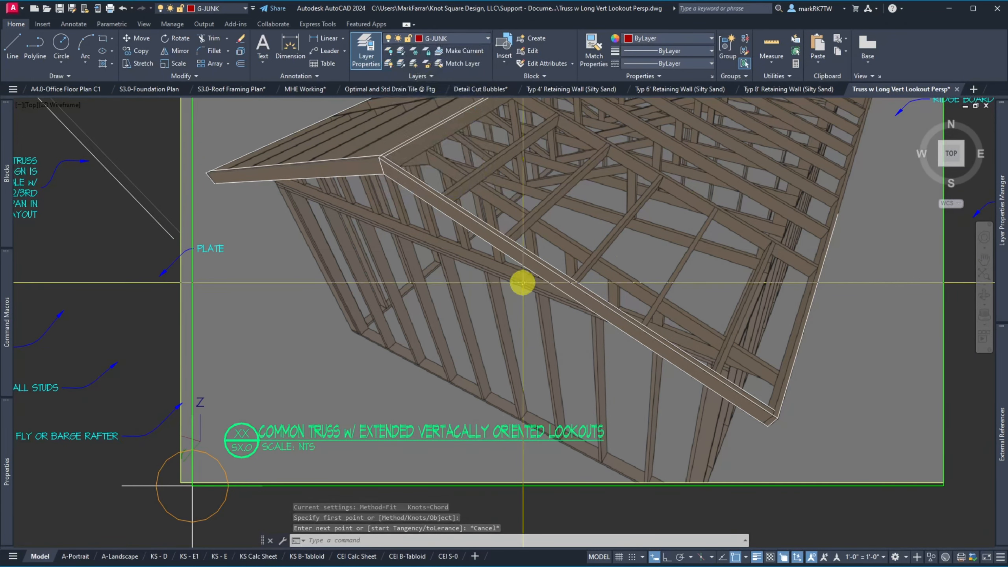
pyautogui.write('spl')
pyautogui.press('Return')
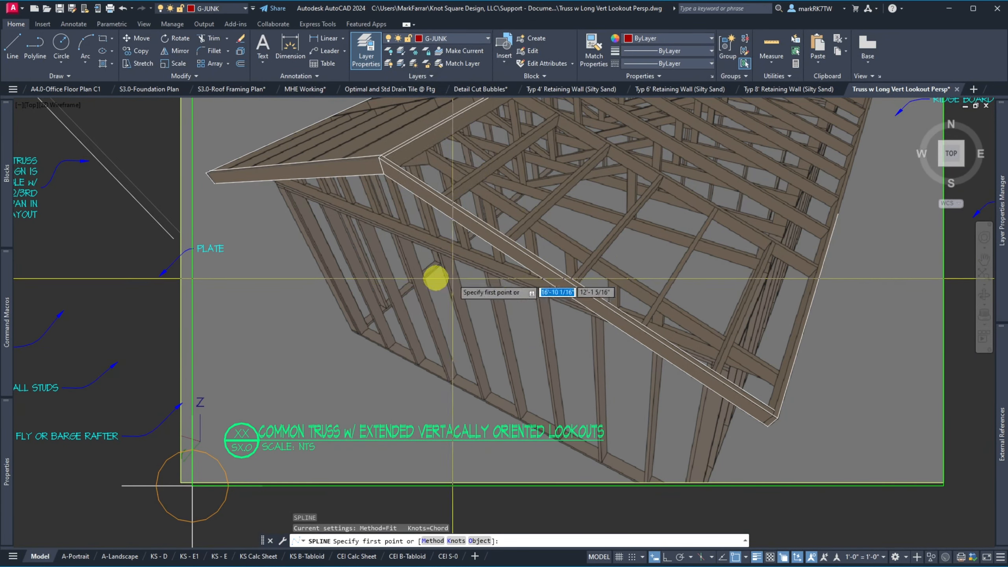
pyautogui.click(323, 251)
pyautogui.click(383, 283)
pyautogui.click(503, 309)
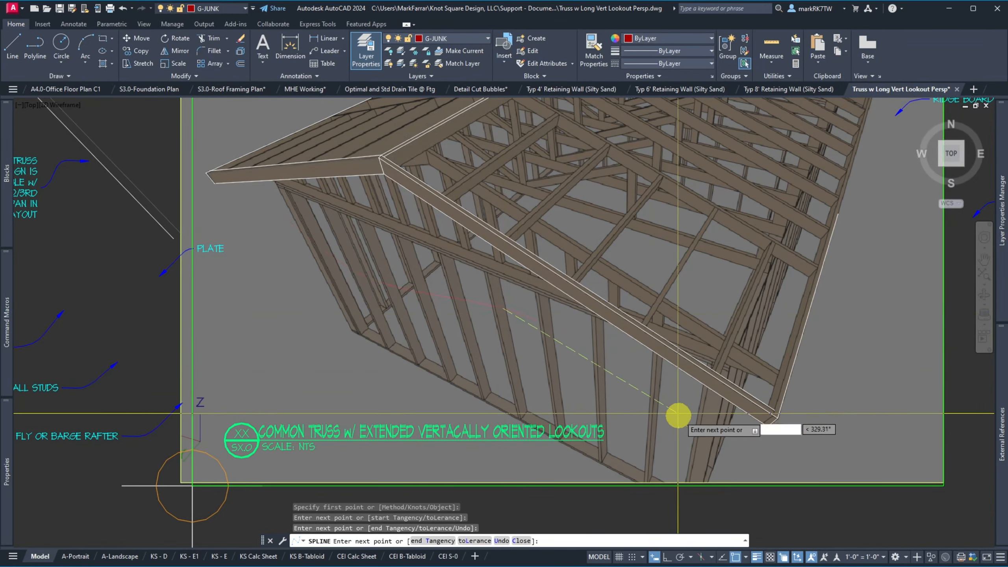
pyautogui.click(724, 460)
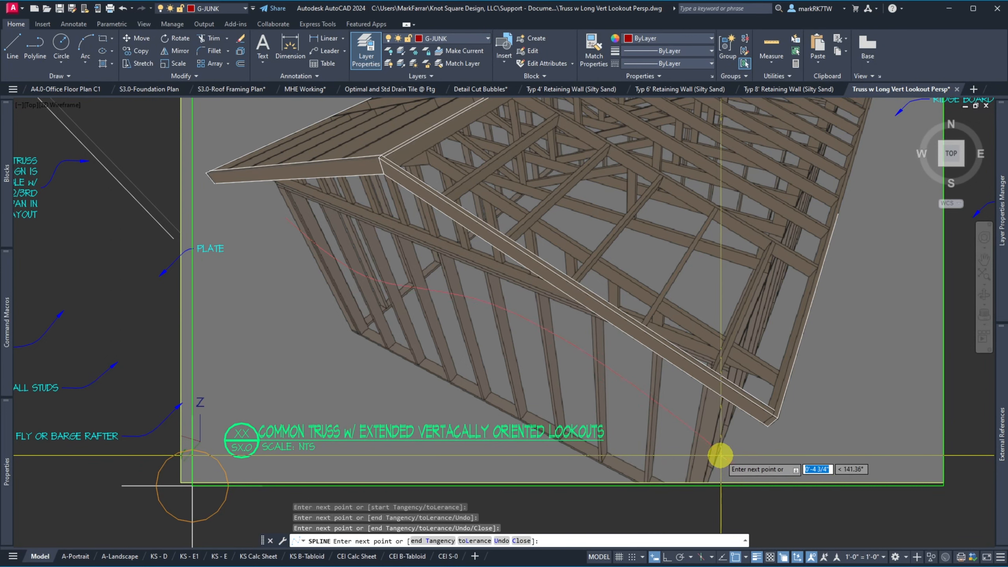
pyautogui.press('Escape')
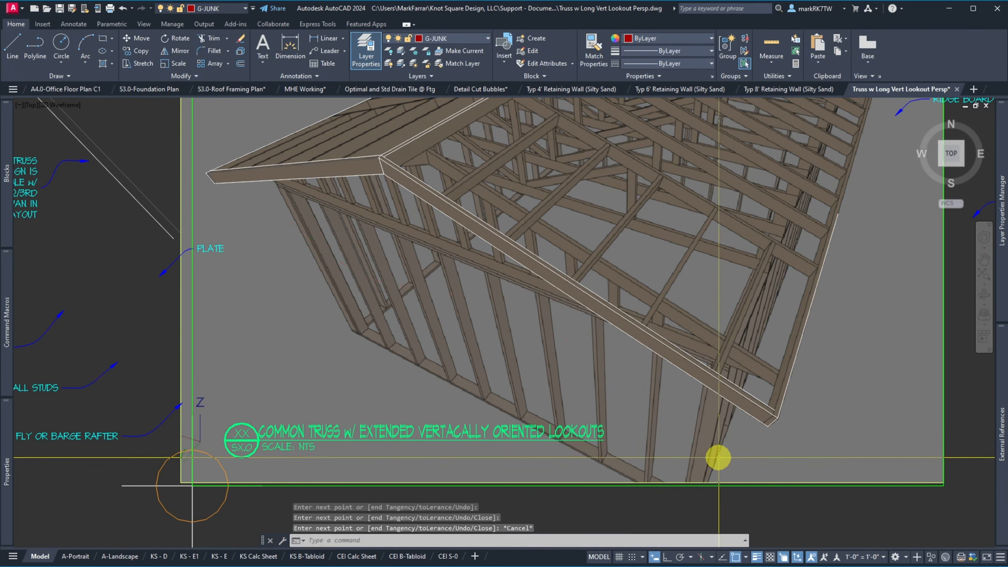
# Sketch a spline break line on the G-JUNK layer from the far wall studs across the gable wall studs to the near corner post.
pyautogui.press('Return')
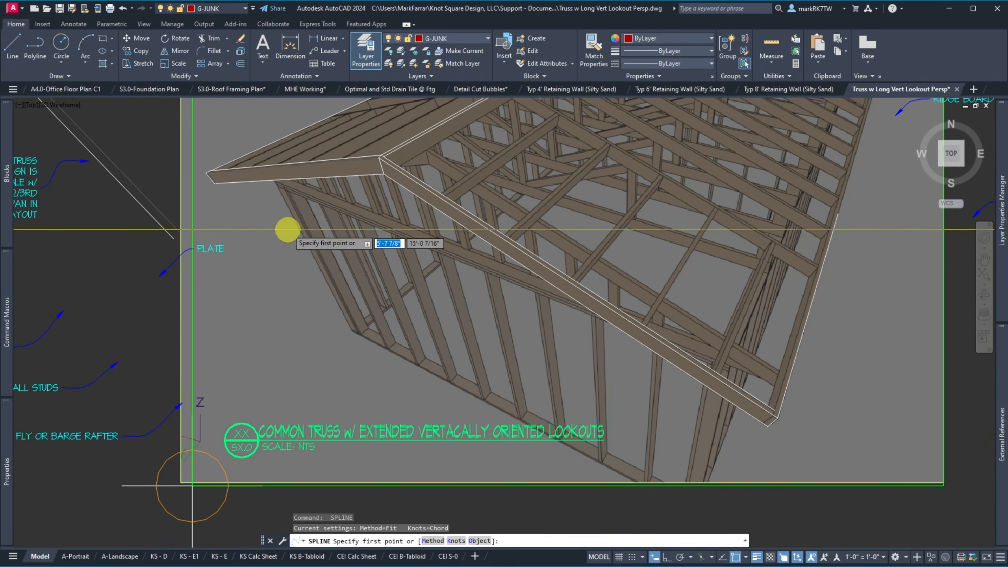
pyautogui.click(287, 223)
pyautogui.click(417, 300)
pyautogui.click(561, 332)
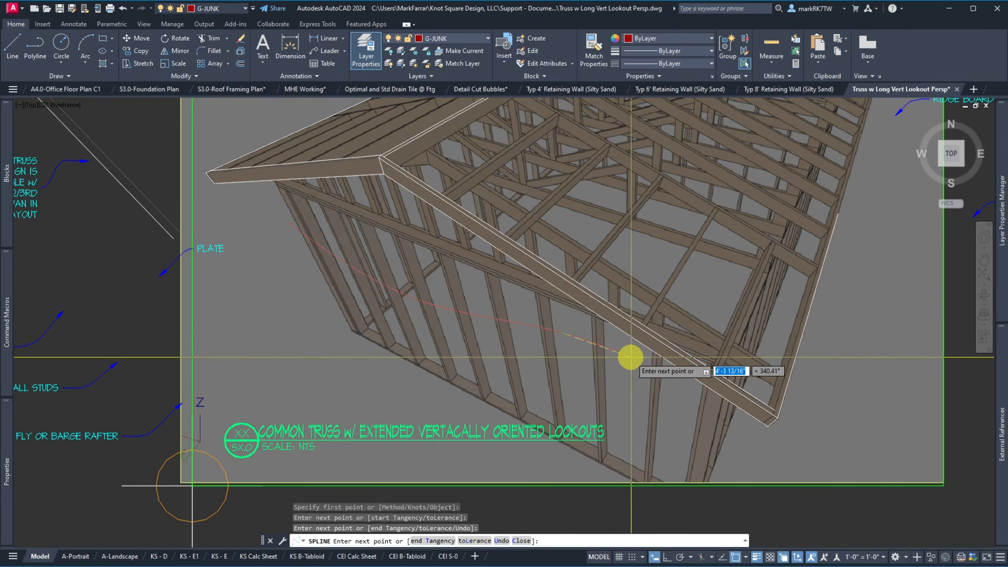
pyautogui.click(725, 434)
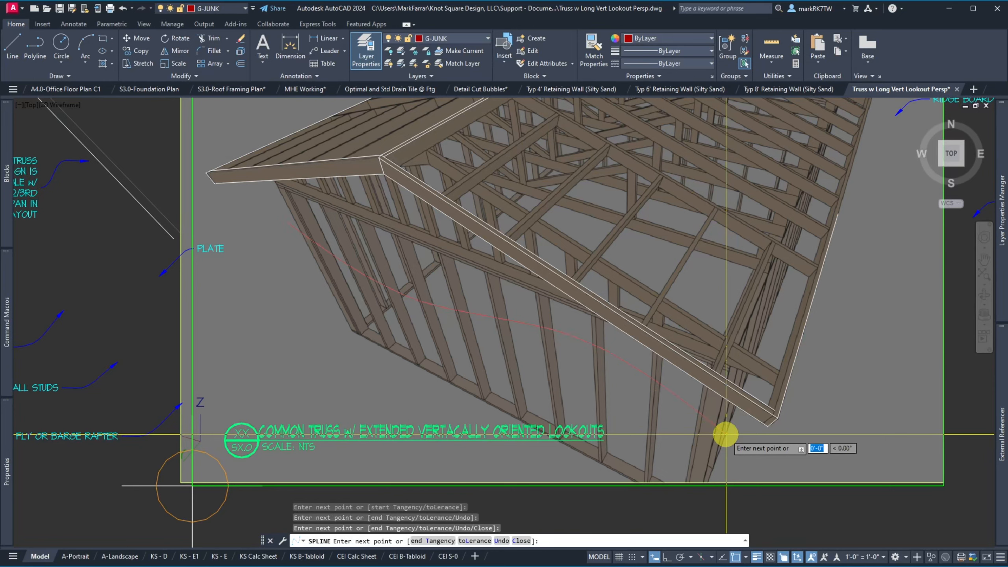
pyautogui.press('Return')
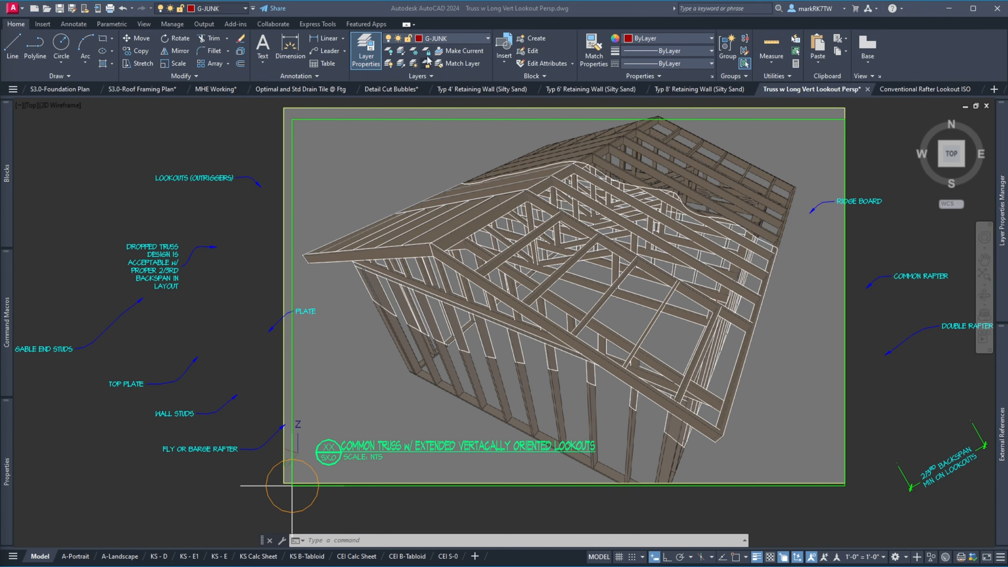
# Hide the framing image by freezing its 3D-VIEWS layer, leaving the A-APPLIANCE layer thawed.
pyautogui.click(306, 108)
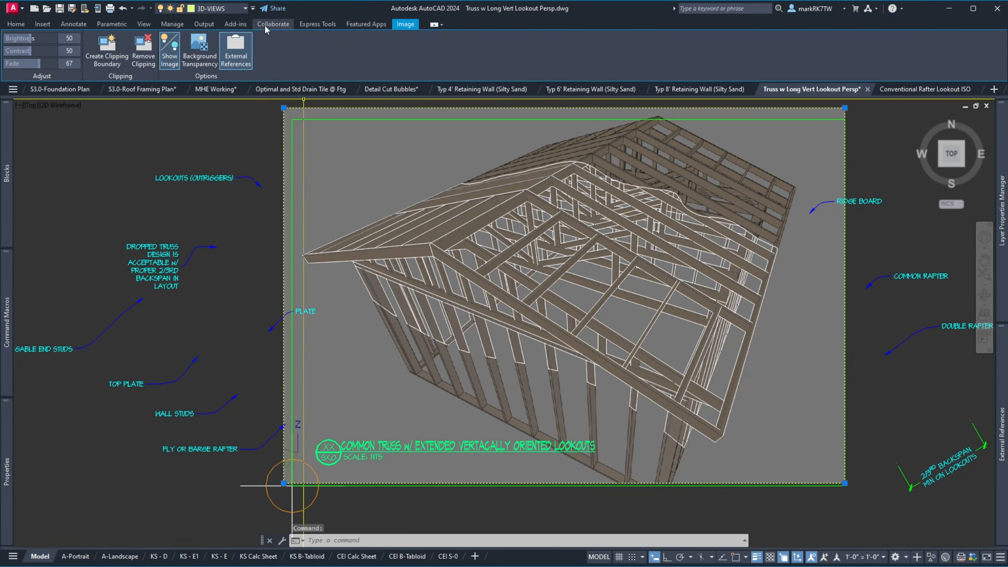
pyautogui.click(220, 8)
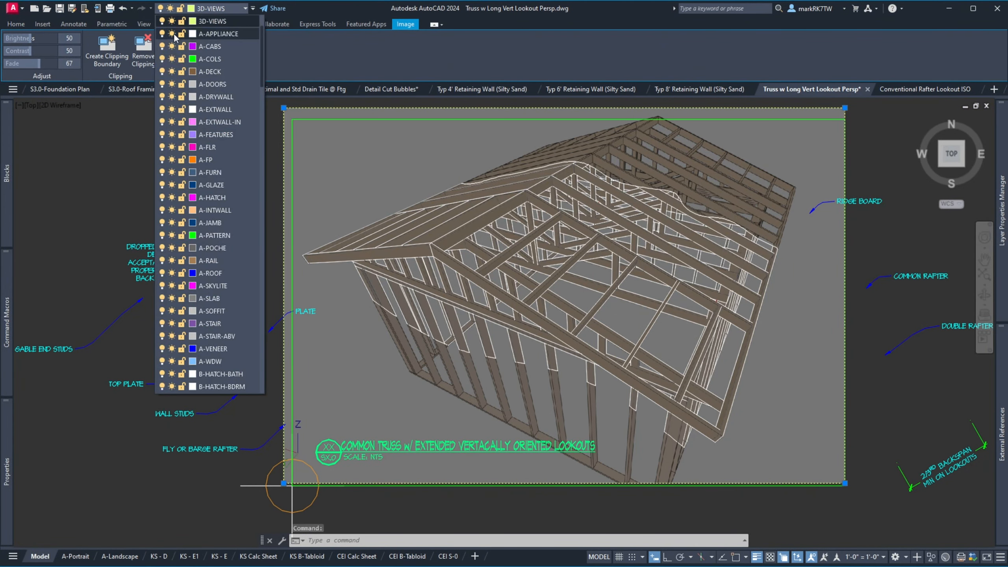
pyautogui.click(172, 34)
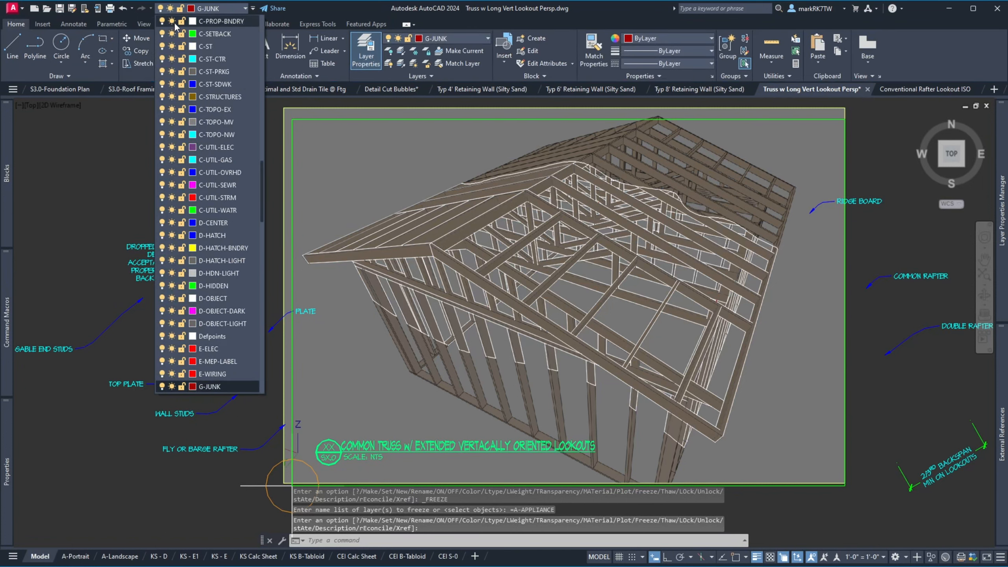
pyautogui.scroll(15, 206, 76)
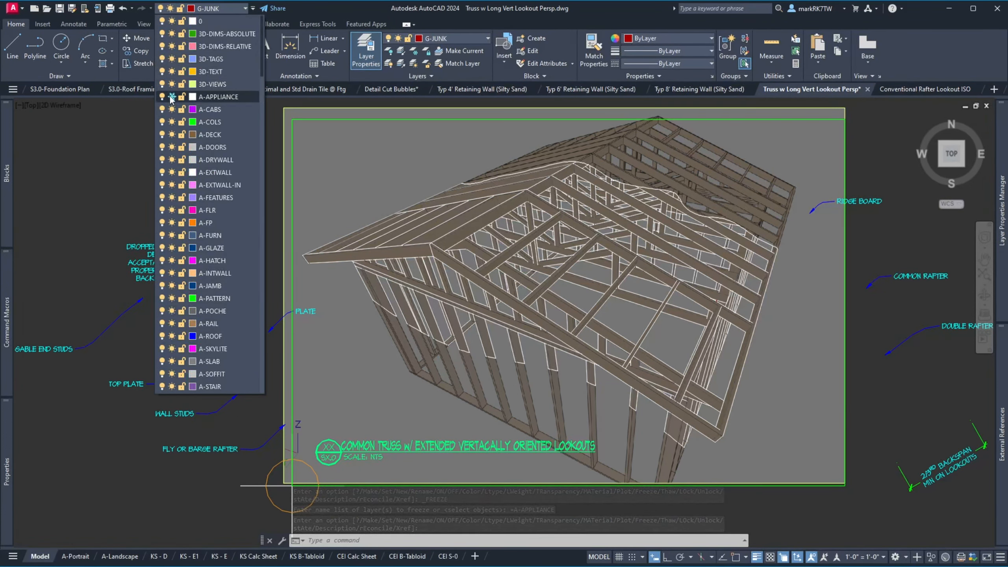
pyautogui.click(271, 206)
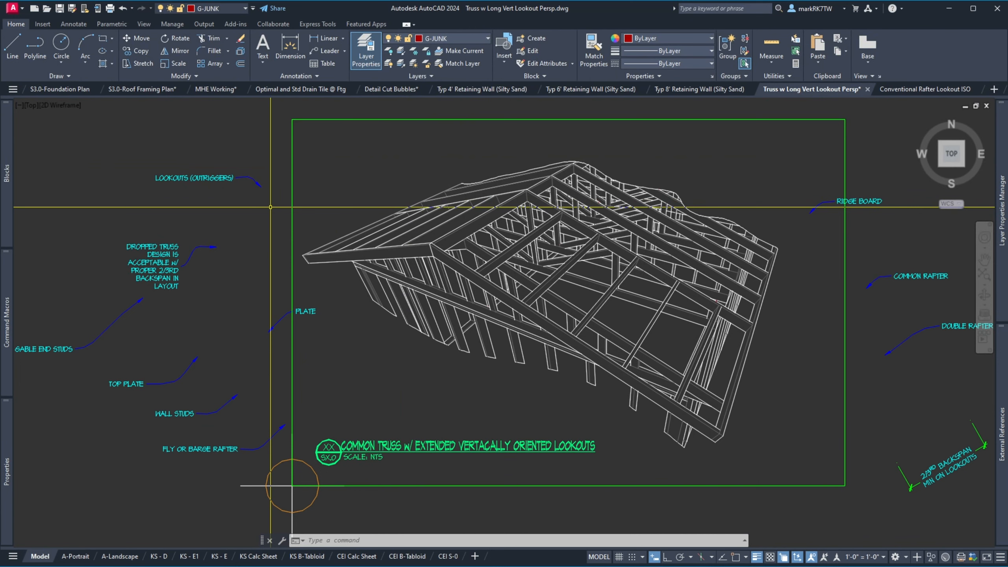
# Move the LOOKOUTS (OUTRIGGERS) label with its leader inside the border, placing the arrow tip on the roof lookouts with a Nearest snap.
pyautogui.write('m')
pyautogui.press('space')
pyautogui.click(270, 207)
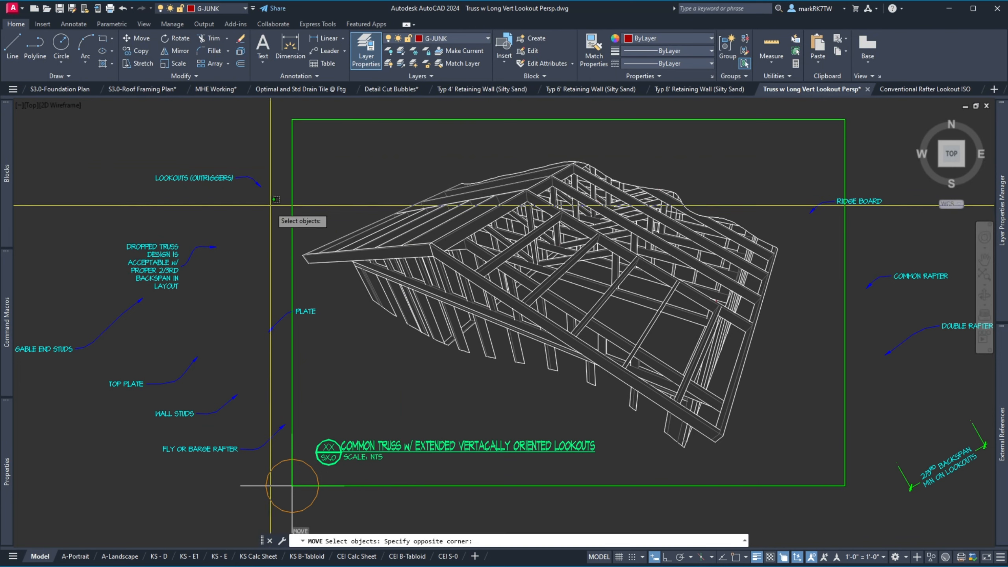
pyautogui.click(227, 164)
pyautogui.press('space')
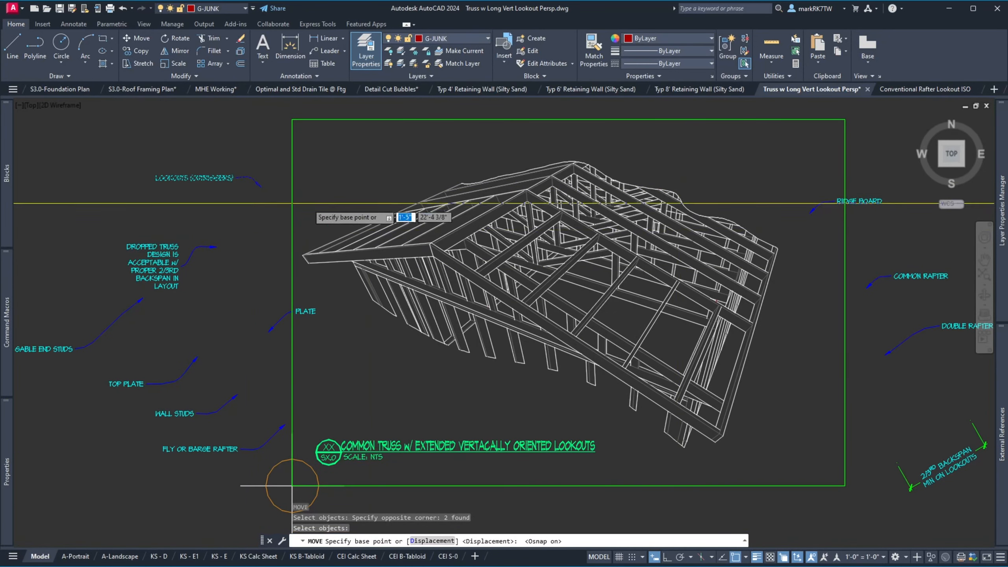
pyautogui.click(261, 188)
pyautogui.scroll(5, 397, 186)
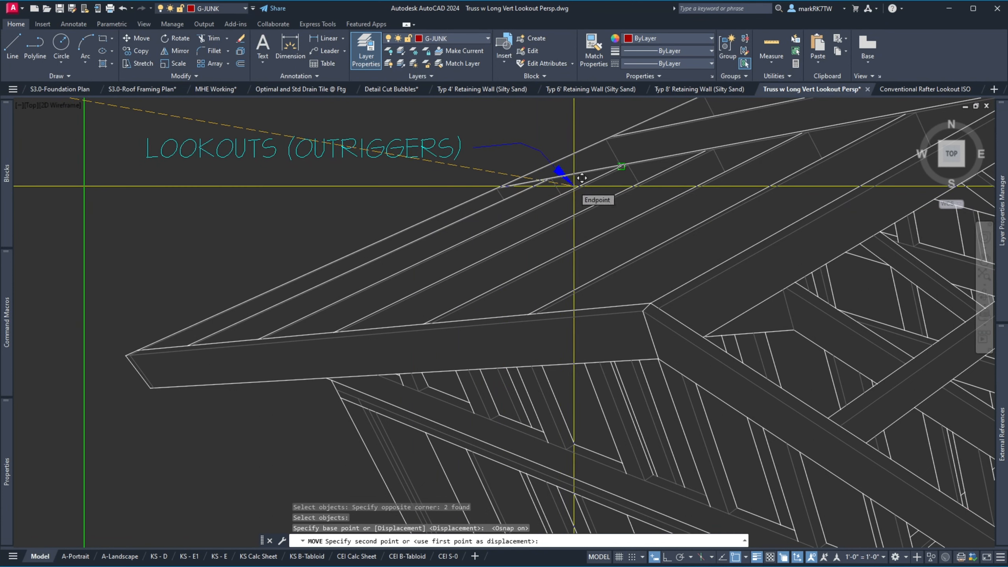
pyautogui.write('NEA')
pyautogui.press('Return')
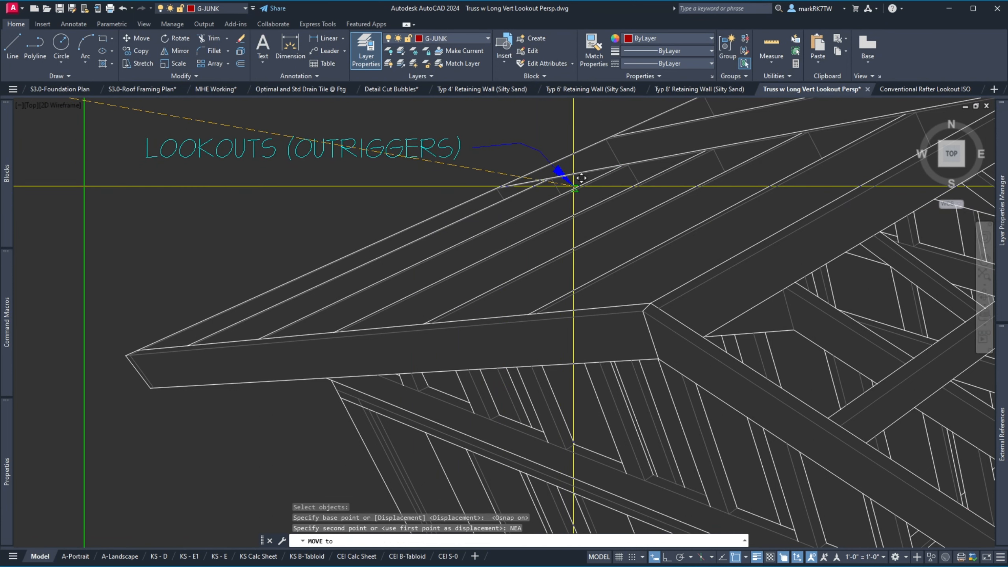
pyautogui.click(581, 178)
pyautogui.scroll(-6, 305, 367)
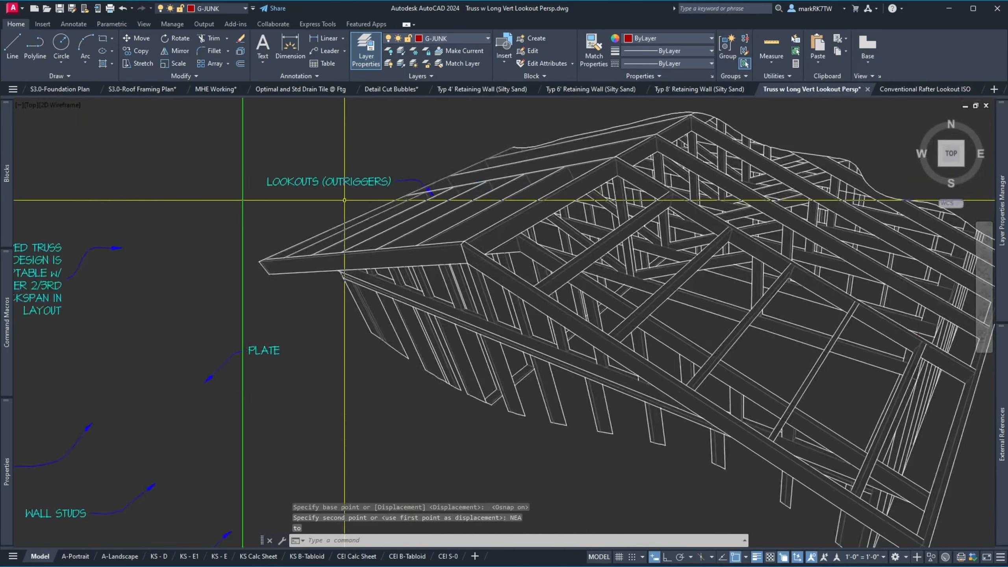
# Stretch the upper extension line origin of the 2/3RD BACKSPAN dimension to where the inner truss meets the eave board.
pyautogui.scroll(4, 263, 243)
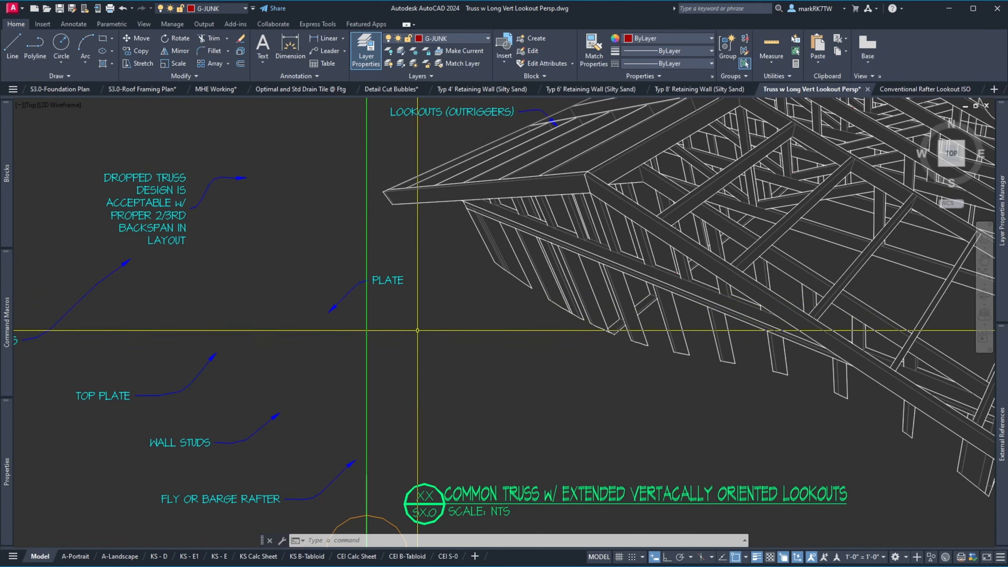
pyautogui.scroll(-6, 420, 321)
pyautogui.scroll(-2, 419, 321)
pyautogui.scroll(6, 542, 331)
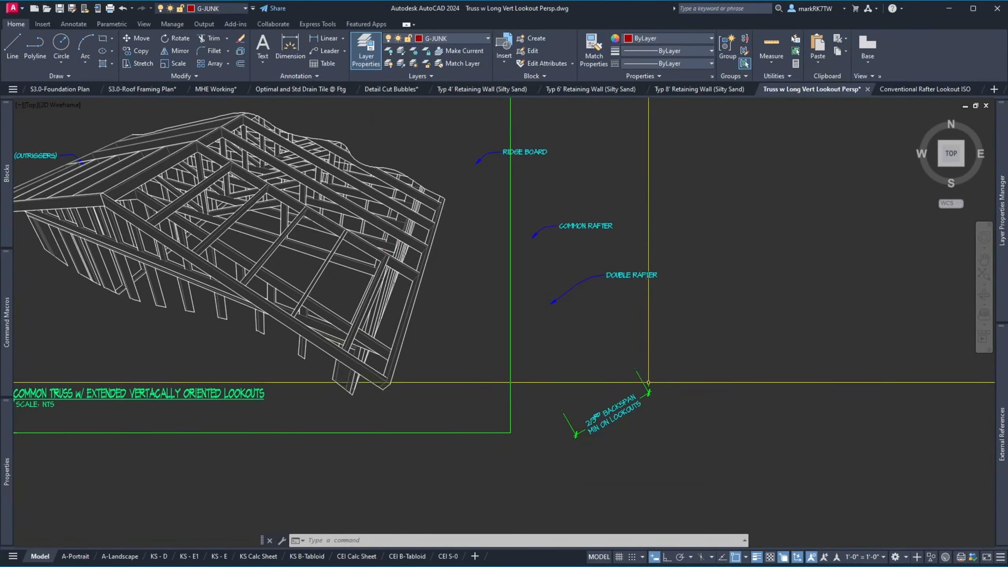
pyautogui.click(615, 415)
pyautogui.click(640, 365)
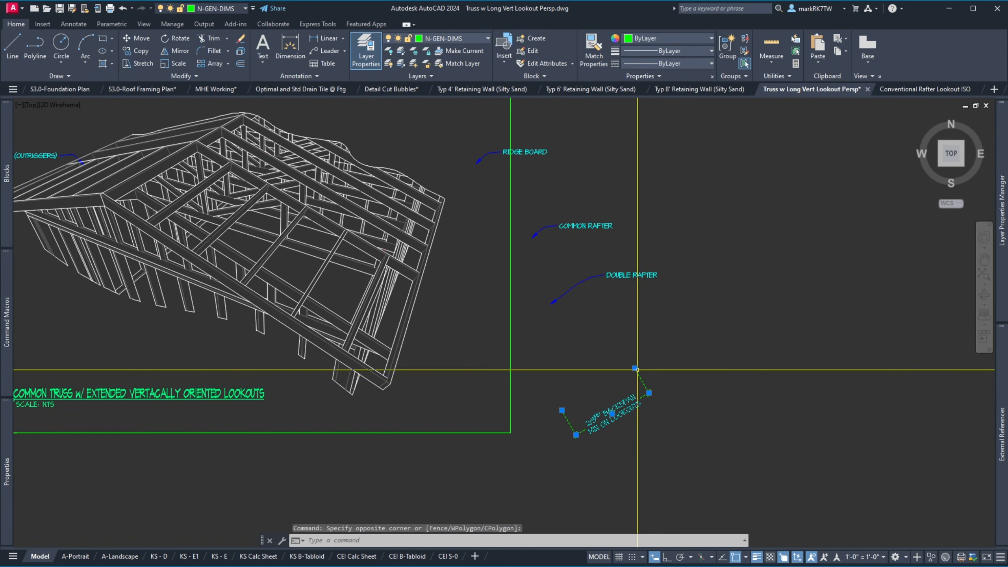
pyautogui.click(635, 368)
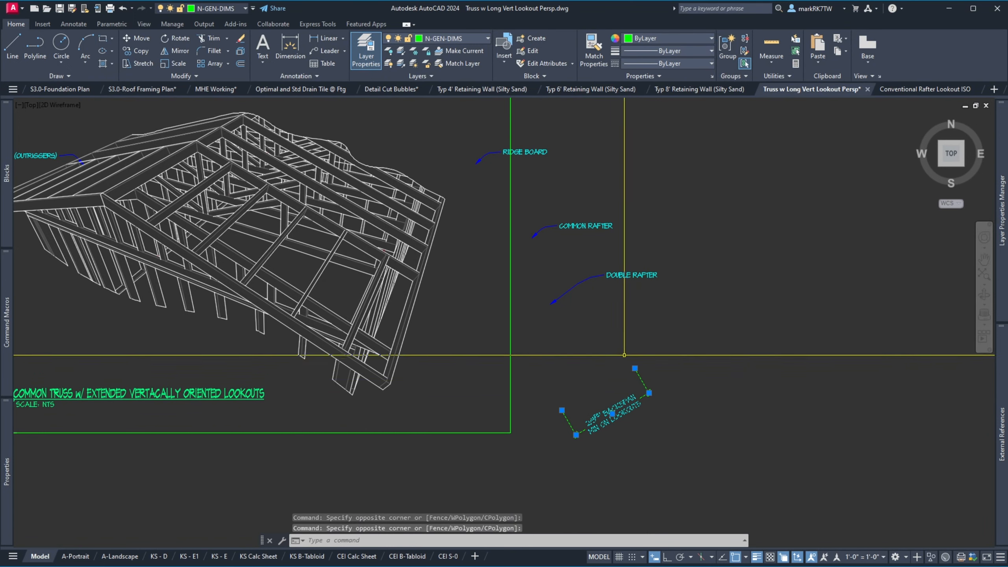
pyautogui.click(635, 368)
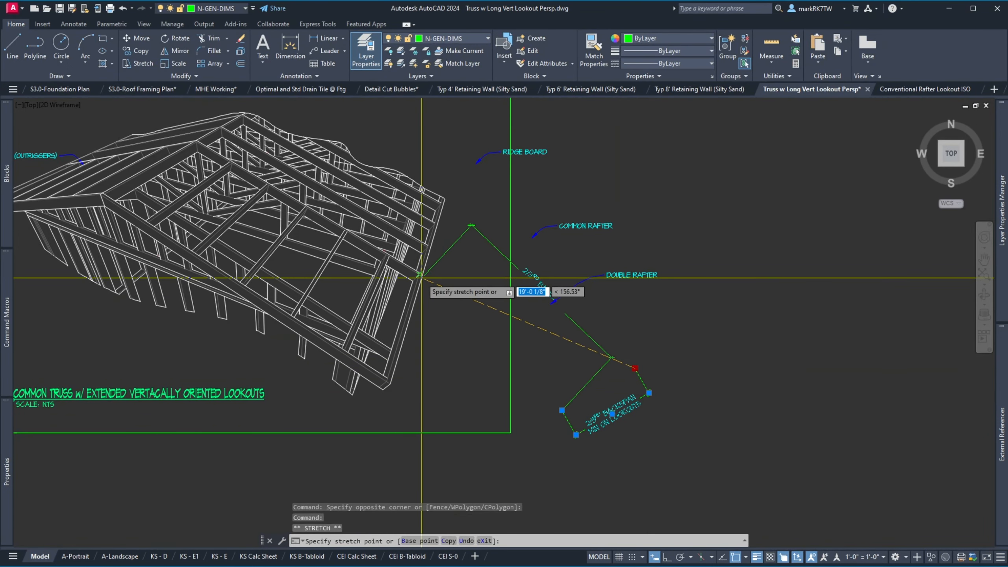
pyautogui.scroll(5, 424, 280)
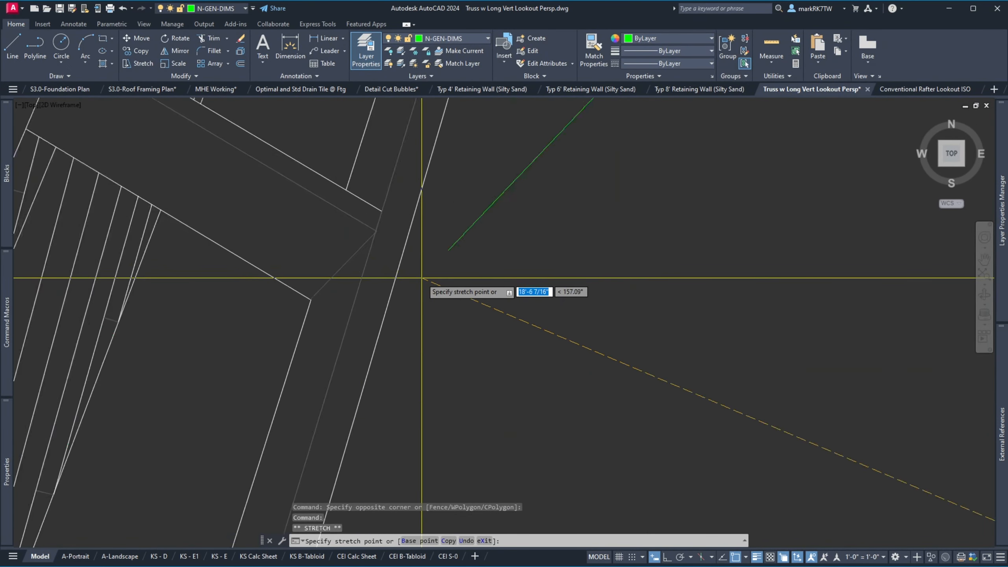
pyautogui.click(377, 231)
pyautogui.scroll(-5, 377, 231)
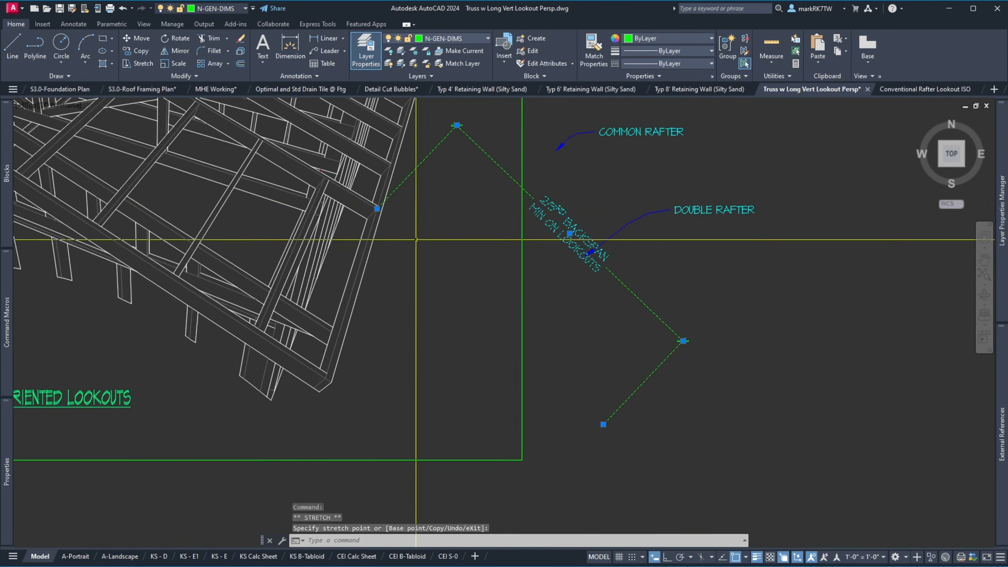
# Stretch the other extension line origin of the backspan dimension to the gable truss's intersection with the eave board's inner edge.
pyautogui.click(603, 424)
pyautogui.scroll(5, 521, 356)
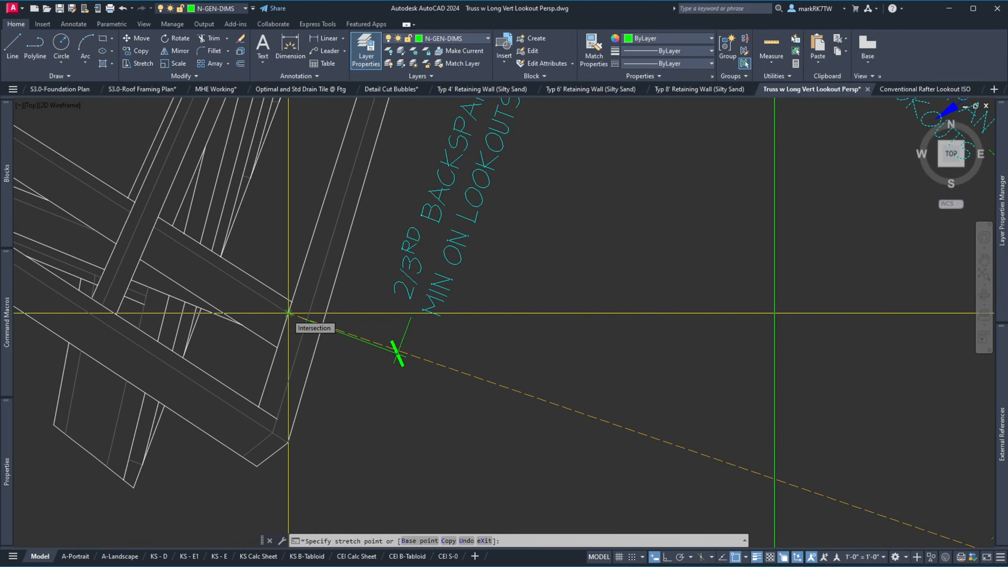
pyautogui.click(288, 313)
pyautogui.scroll(-6, 358, 332)
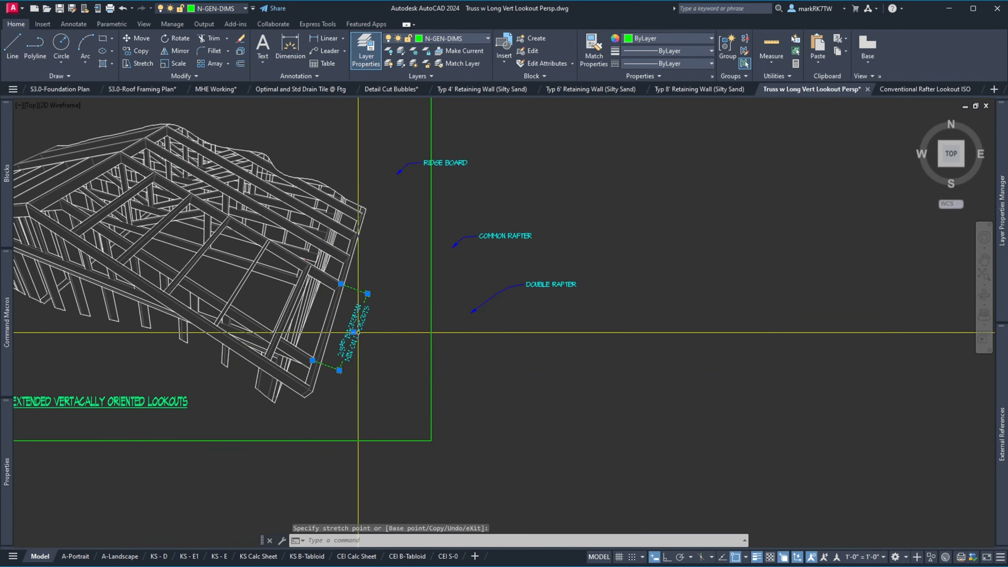
# Shift the backspan dimension's upper origin out to the eave board's outer edge using a Nearest snap.
pyautogui.scroll(4, 344, 295)
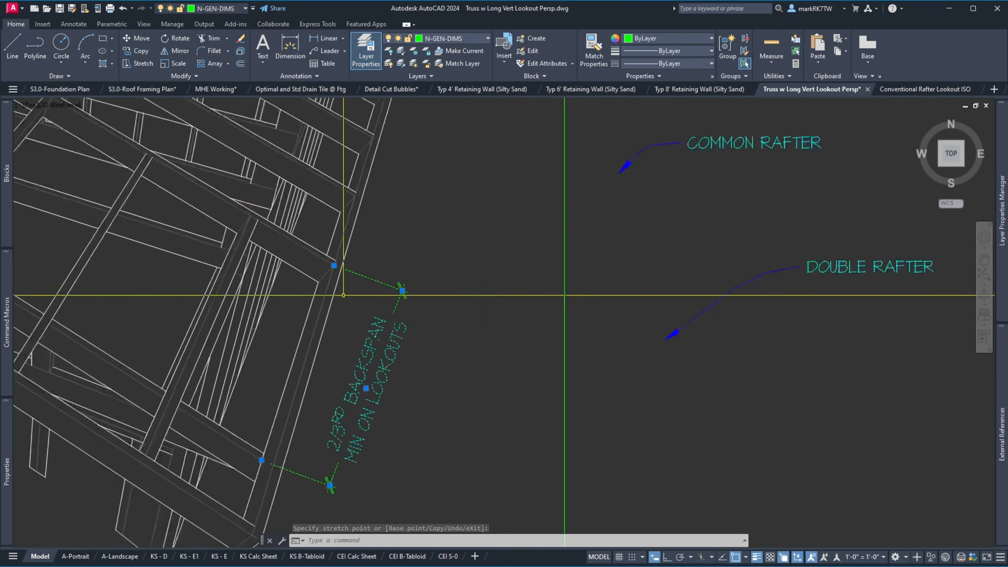
pyautogui.scroll(2, 344, 296)
pyautogui.click(328, 247)
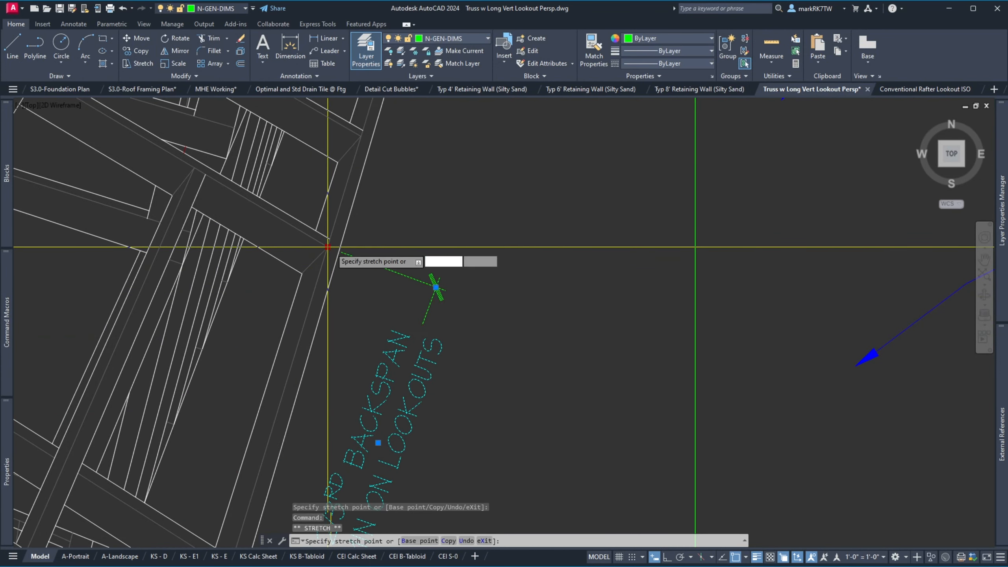
pyautogui.scroll(4, 338, 252)
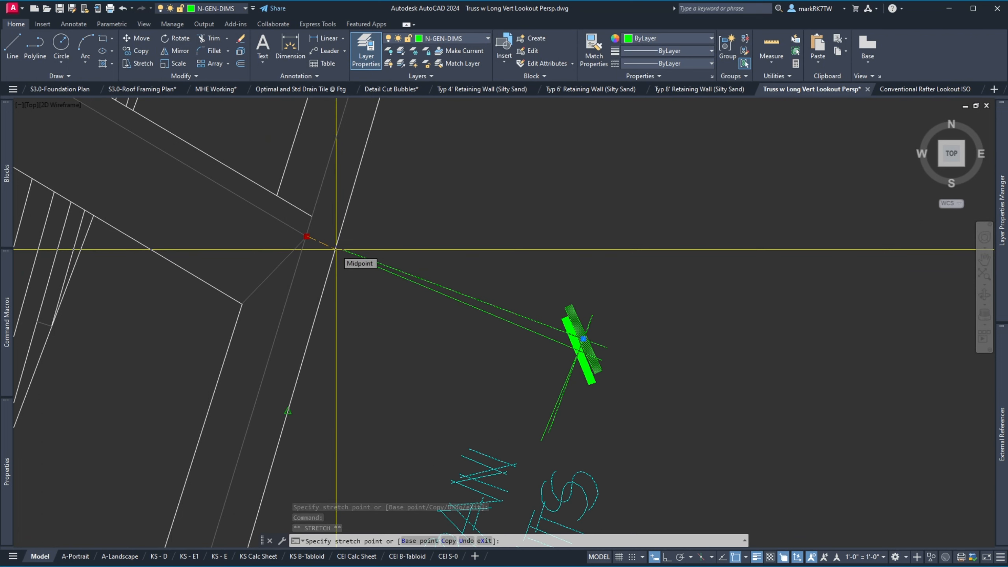
pyautogui.write('NEA')
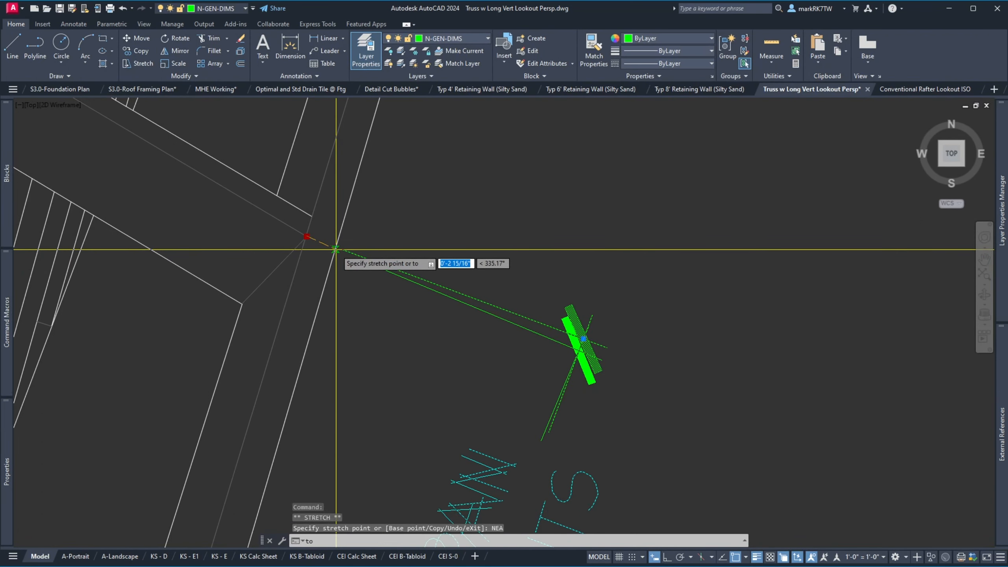
pyautogui.press('Return')
pyautogui.click(335, 249)
pyautogui.scroll(-5, 380, 280)
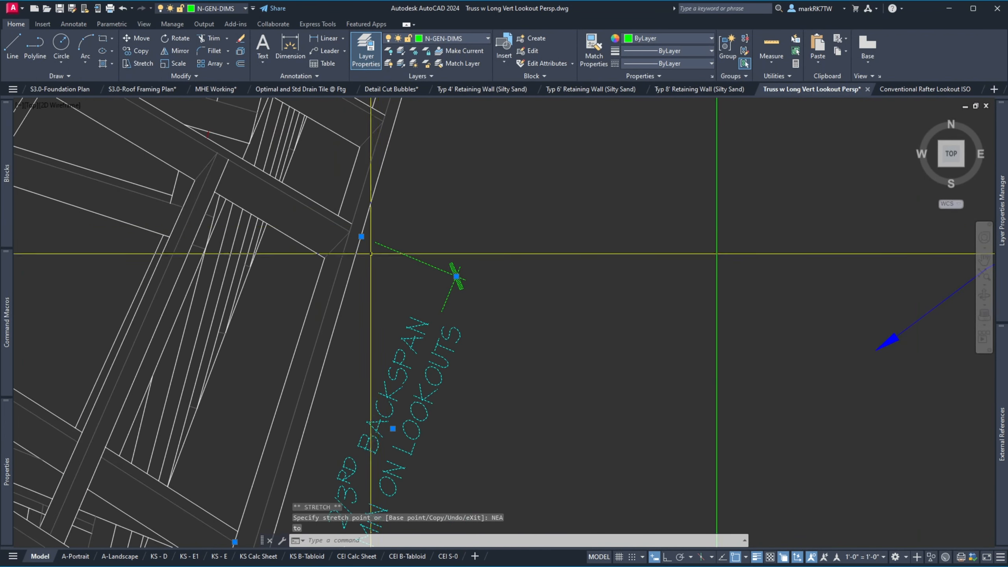
# Shift the backspan dimension's lower origin out to the eave board's outer edge with a Nearest snap and deselect the dimension.
pyautogui.moveTo(278, 496); pyautogui.dragTo(332, 247, button='middle')
pyautogui.click(291, 292)
pyautogui.write('NEA')
pyautogui.press('Return')
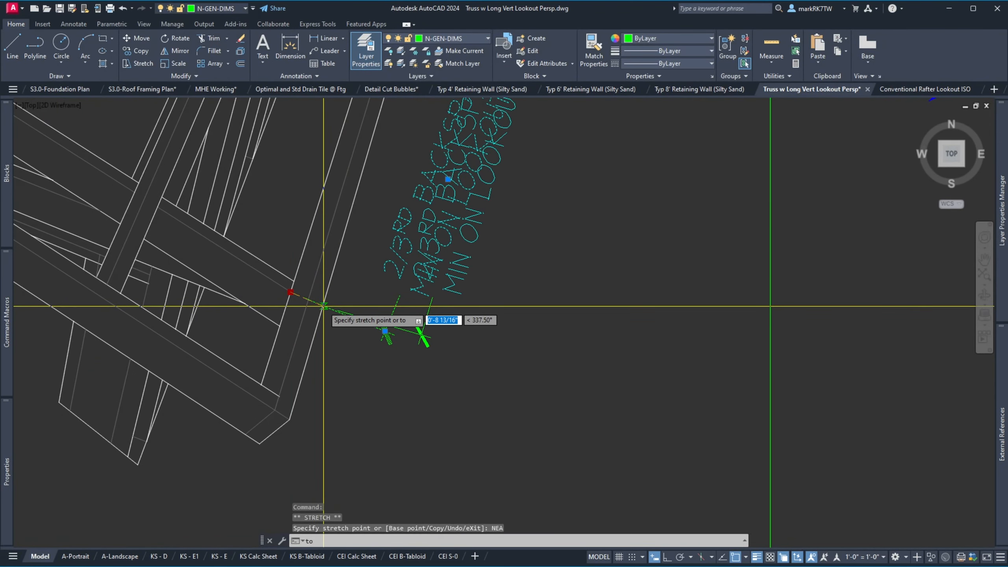
pyautogui.click(324, 308)
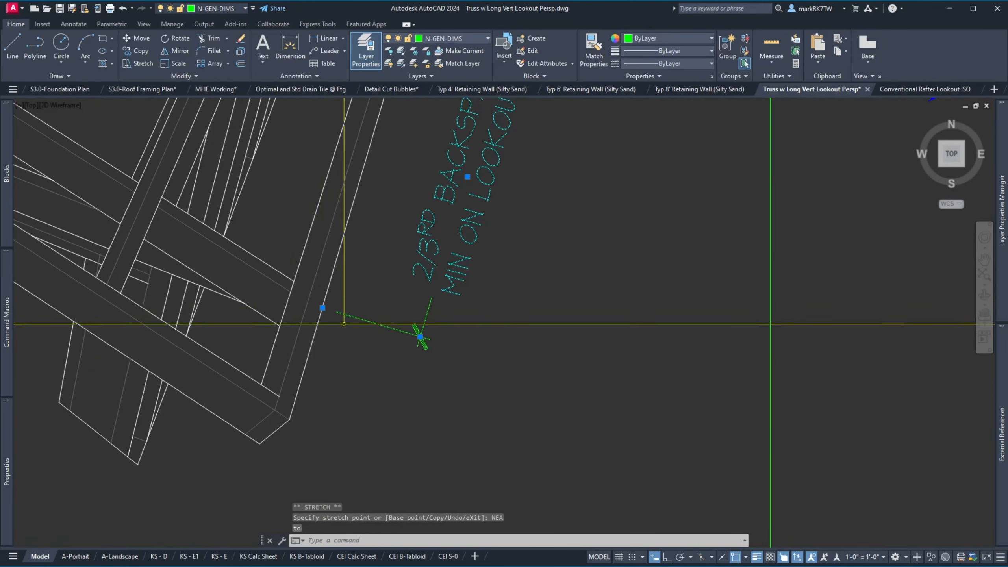
pyautogui.scroll(-3, 342, 327)
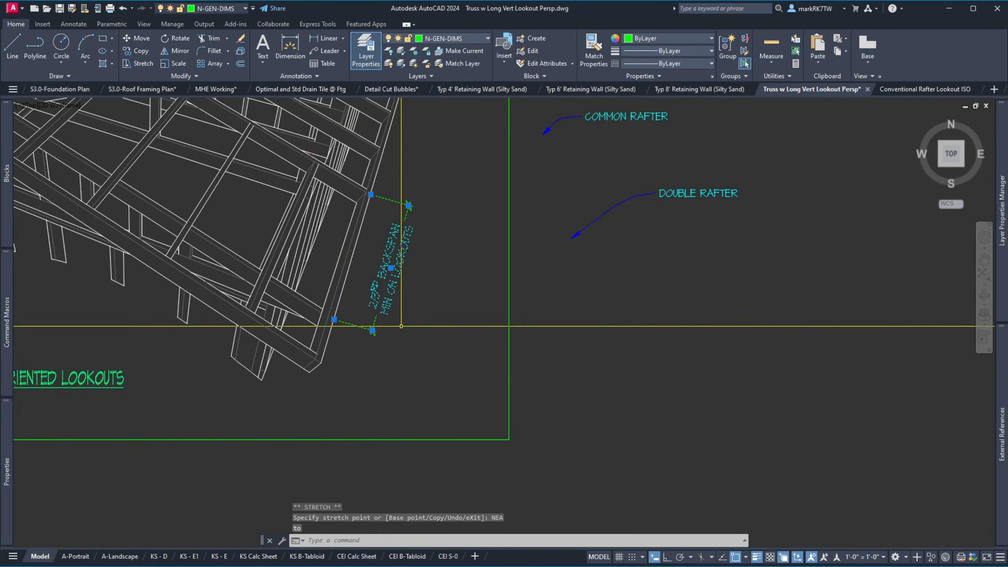
pyautogui.press('Escape')
pyautogui.scroll(-2, 416, 324)
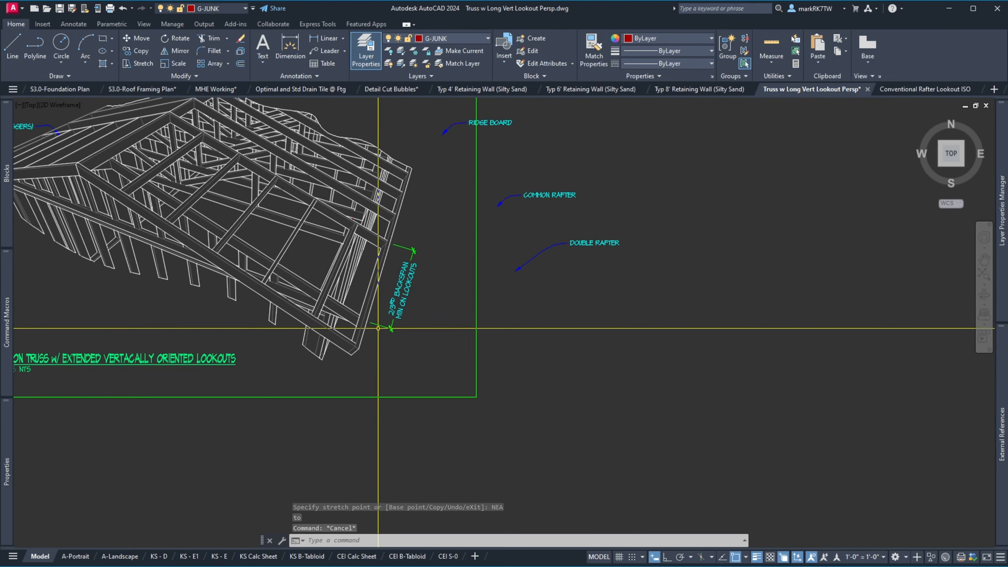
pyautogui.scroll(-2, 426, 336)
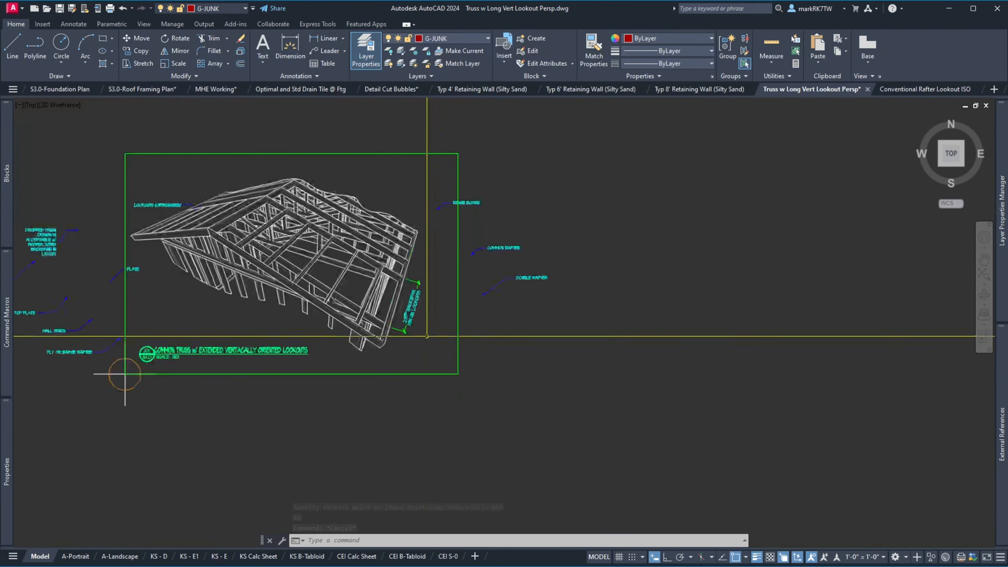
pyautogui.scroll(-4, 427, 338)
pyautogui.scroll(6, 438, 333)
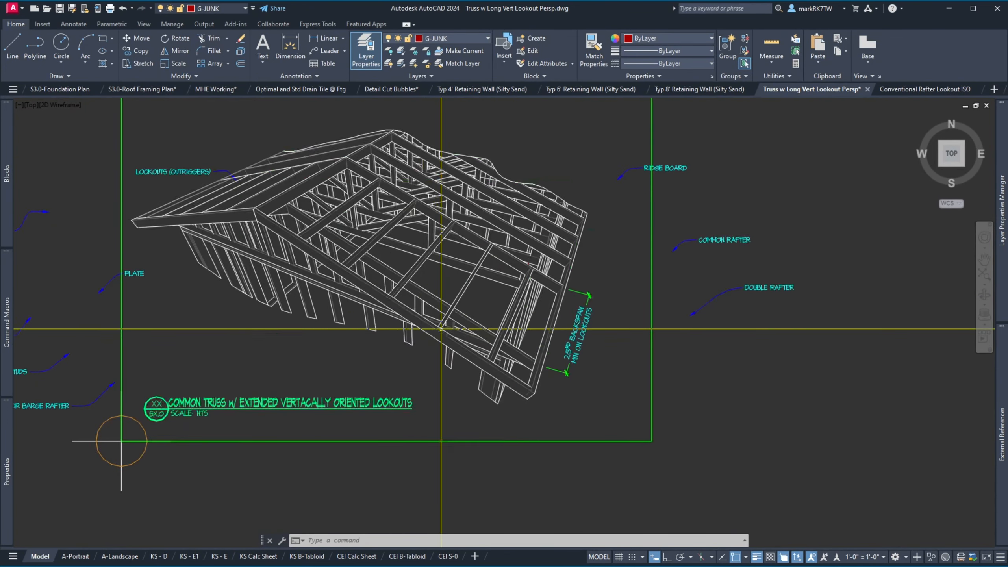
pyautogui.scroll(-4, 442, 339)
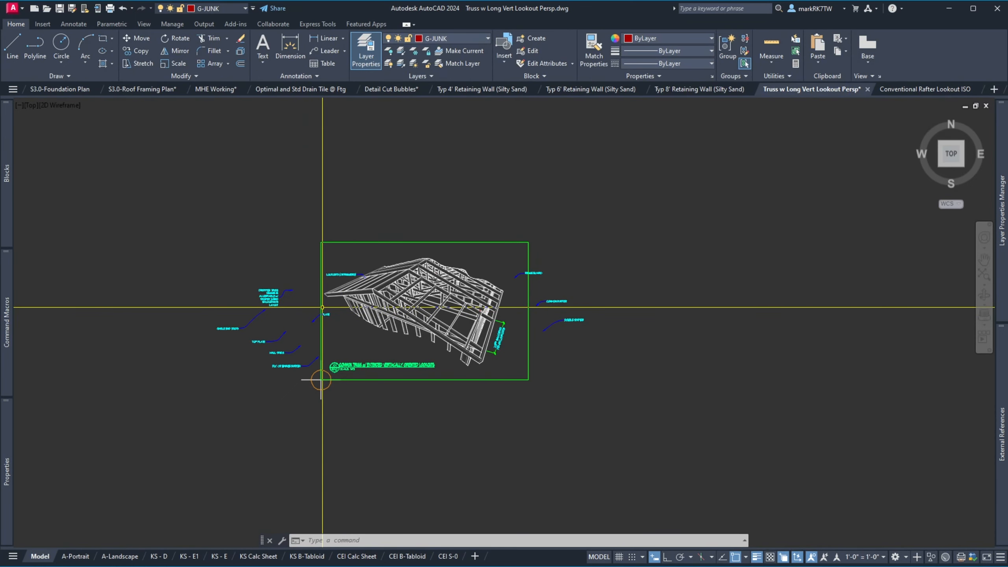
# Break the lower edge line of the gable truss's bottom chord on both sides of a wall stud's narrow face.
pyautogui.scroll(5, 417, 292)
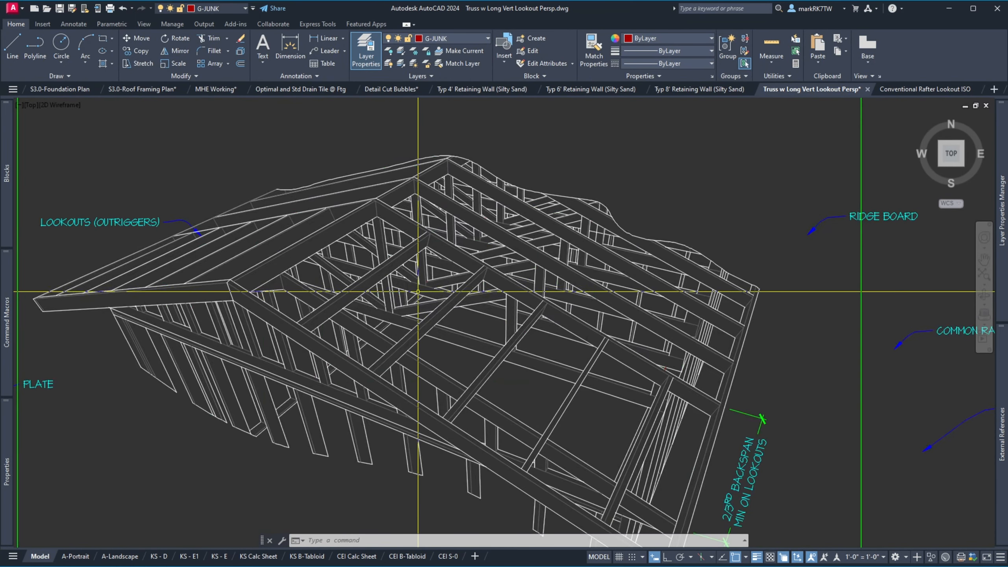
pyautogui.scroll(6, 352, 375)
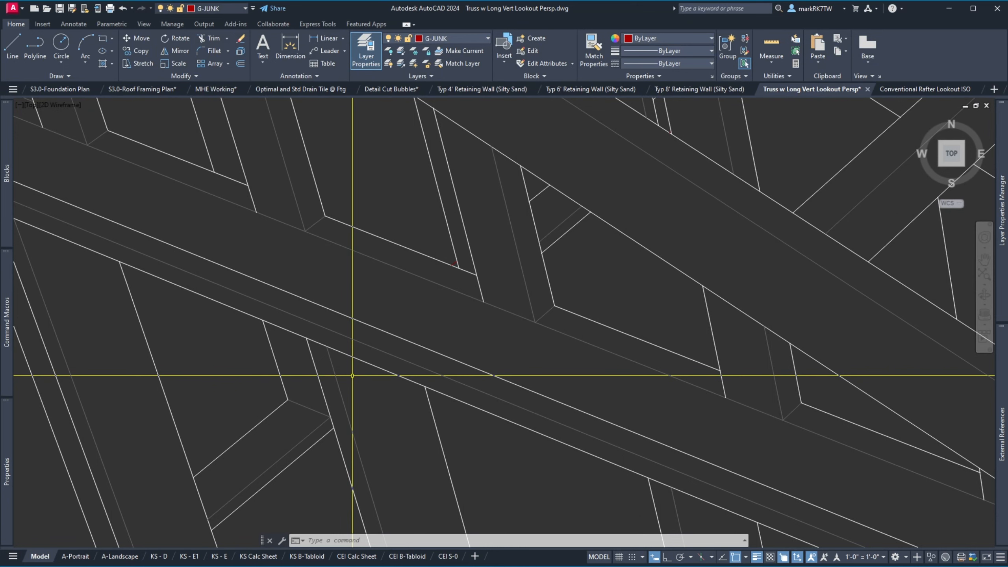
pyautogui.press('Return')
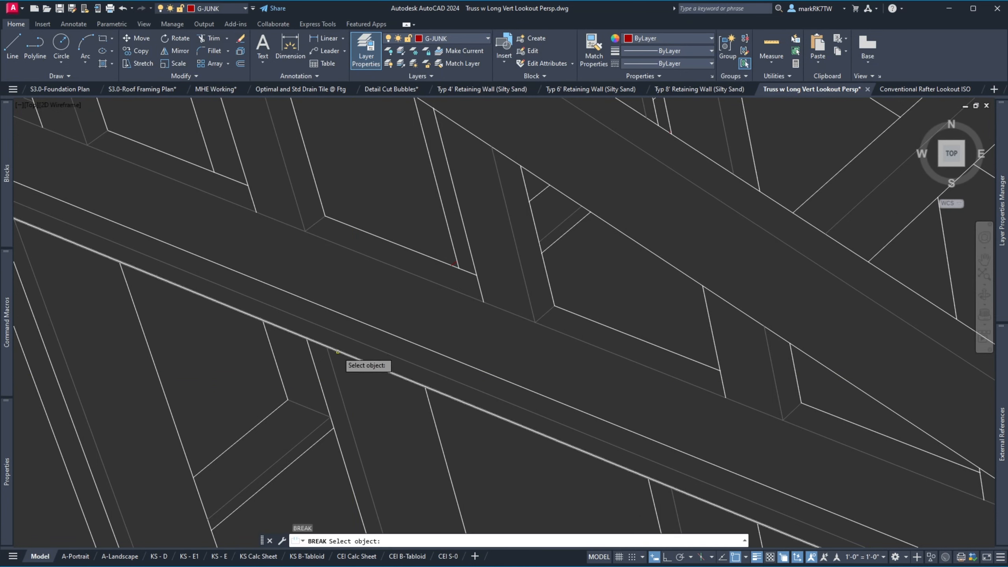
pyautogui.click(335, 349)
pyautogui.click(335, 349)
pyautogui.press('Return')
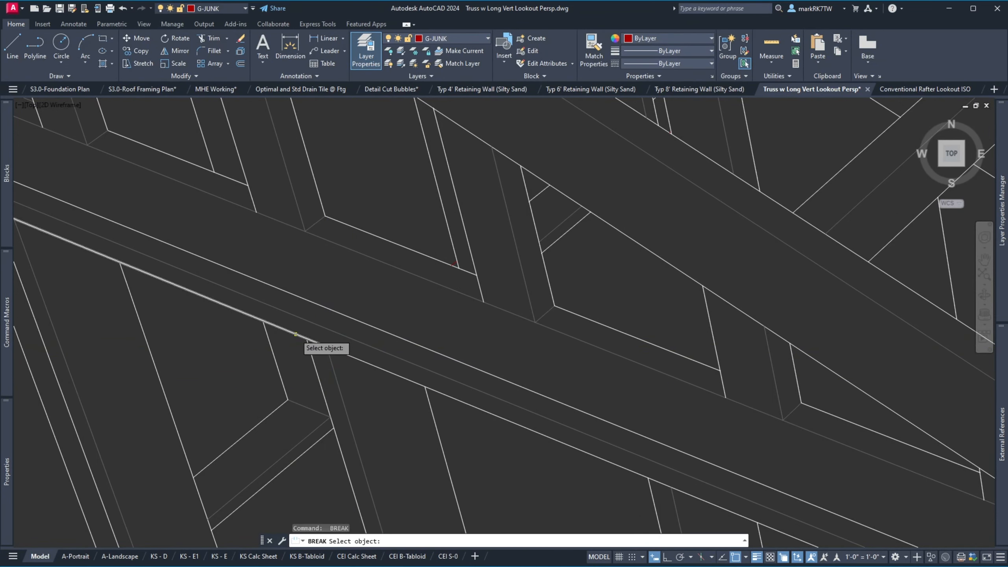
pyautogui.click(306, 337)
pyautogui.click(315, 342)
# Extend the two broken chord edge pieces to close the gaps at the stud's white edge and its light inner line.
pyautogui.write('E')
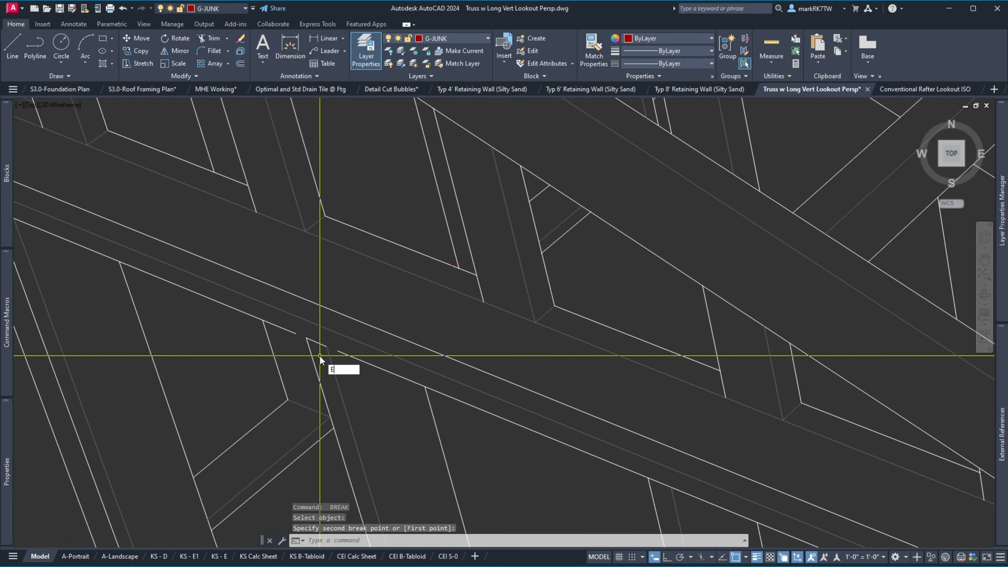
pyautogui.write('X')
pyautogui.press('Return')
pyautogui.click(343, 365)
pyautogui.click(308, 361)
pyautogui.press('Return')
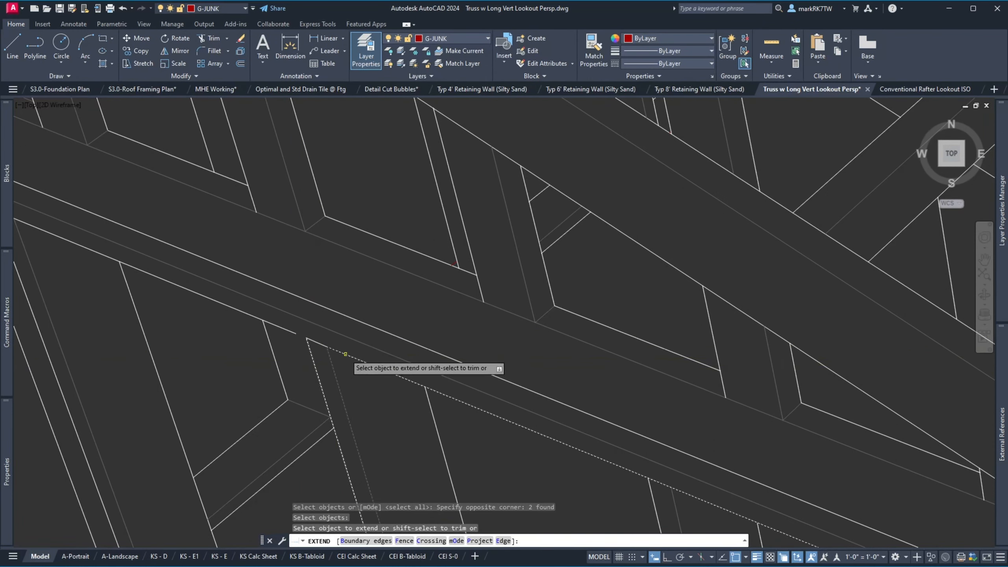
pyautogui.click(346, 354)
pyautogui.click(294, 332)
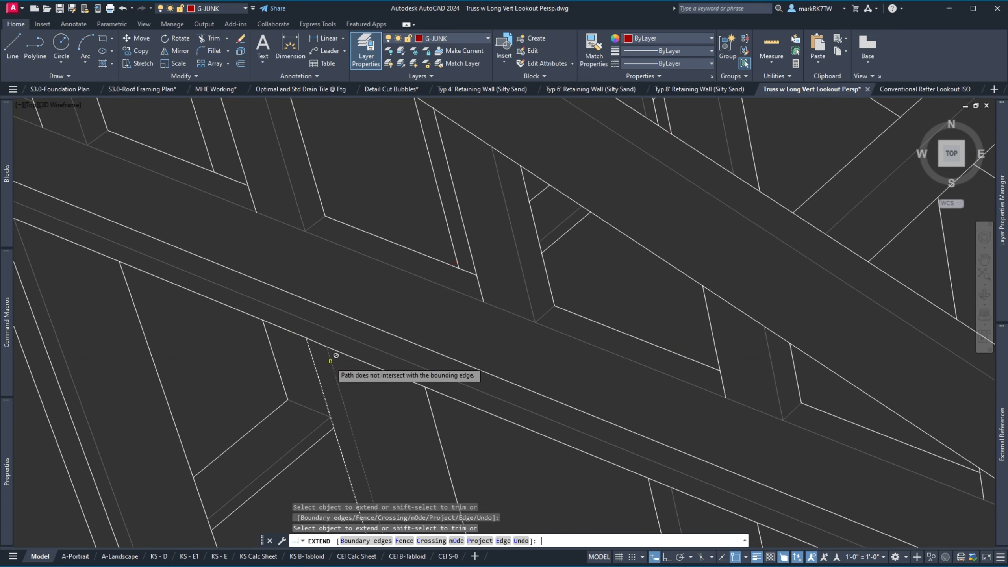
pyautogui.press('Return')
# Match the properties of the stud's light inner line onto the short chord edge segment above the stud's narrow face.
pyautogui.write('MA')
pyautogui.press('Return')
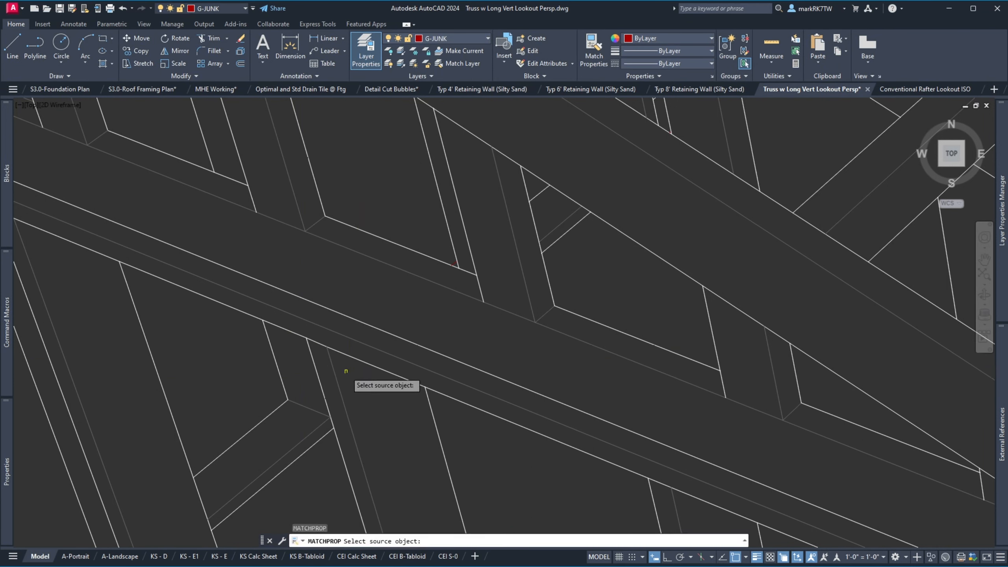
pyautogui.click(336, 377)
pyautogui.click(319, 344)
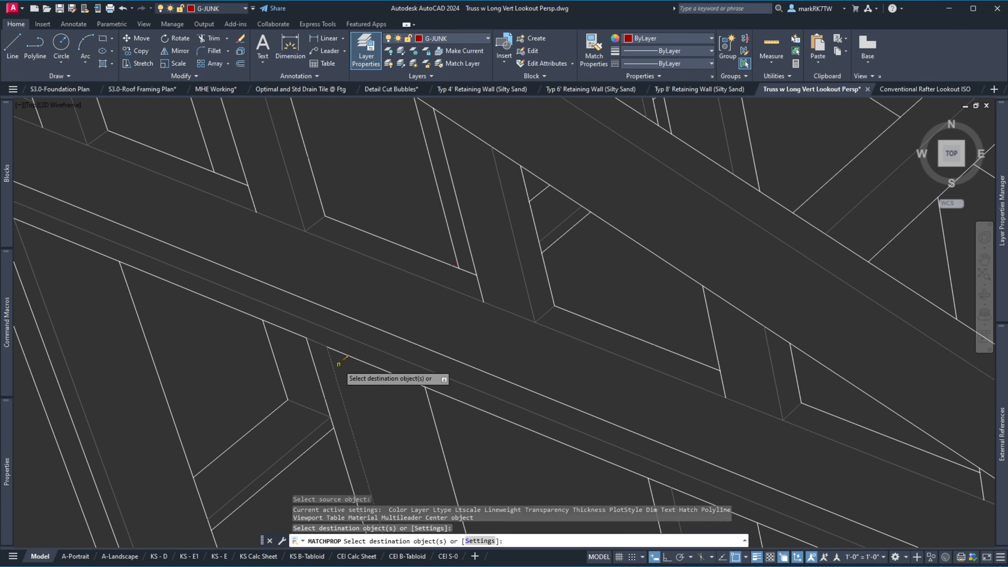
pyautogui.press('Return')
# Make the framing image's layer visible again behind the traced linework.
pyautogui.scroll(-2, 325, 352)
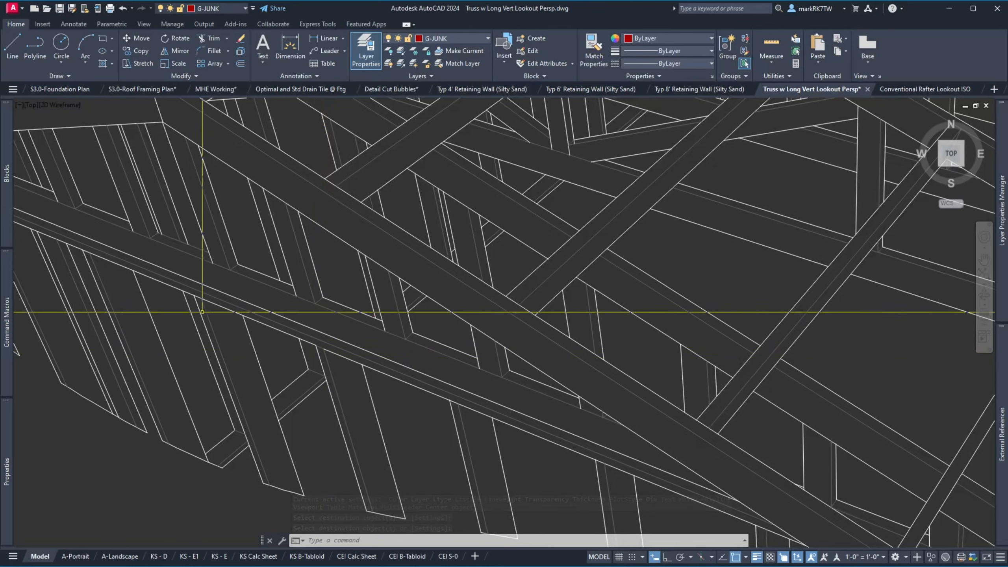
pyautogui.scroll(3, 198, 309)
pyautogui.scroll(-2, 241, 302)
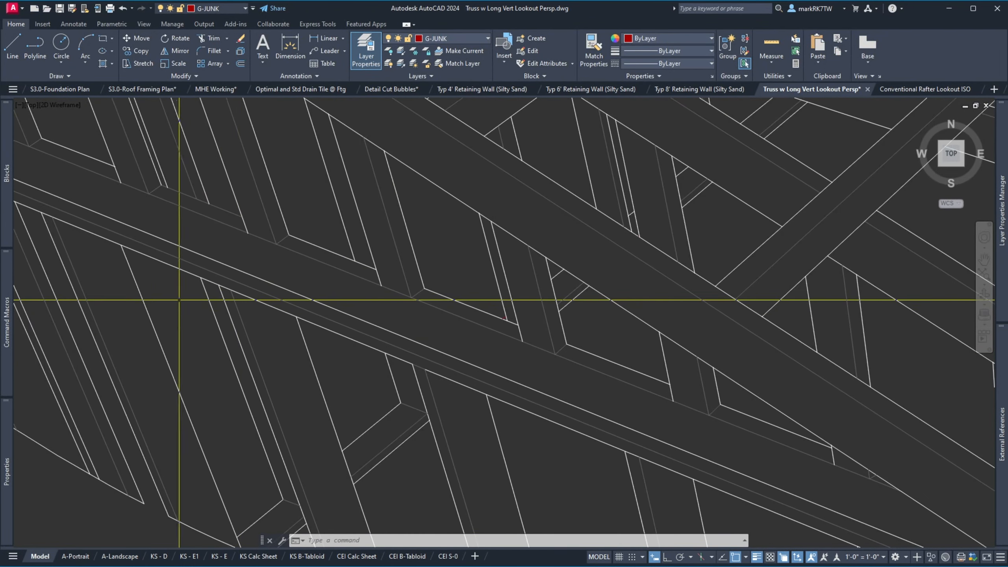
pyautogui.scroll(-2, 298, 332)
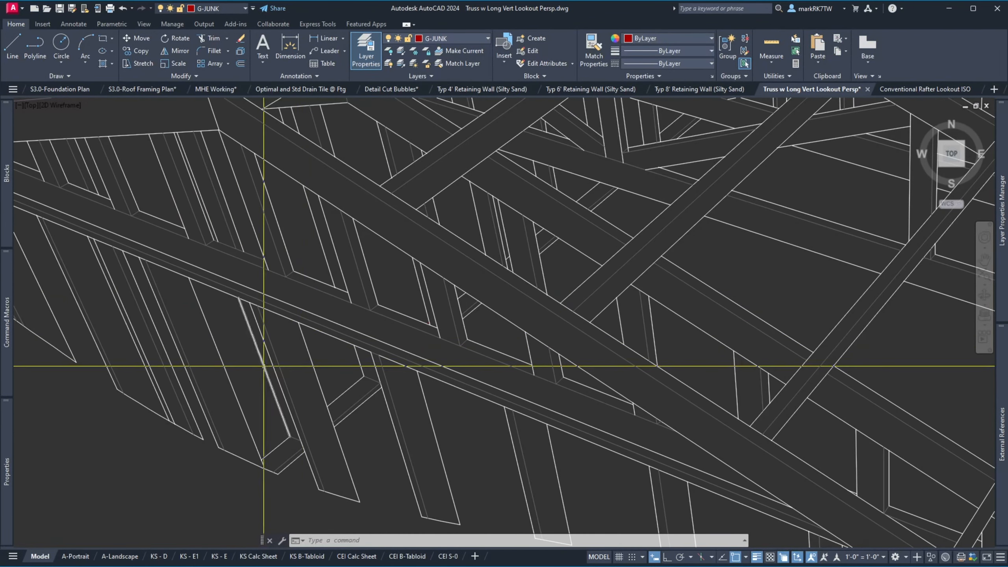
pyautogui.click(216, 8)
pyautogui.moveTo(263, 251); pyautogui.dragTo(265, 32)
pyautogui.click(172, 84)
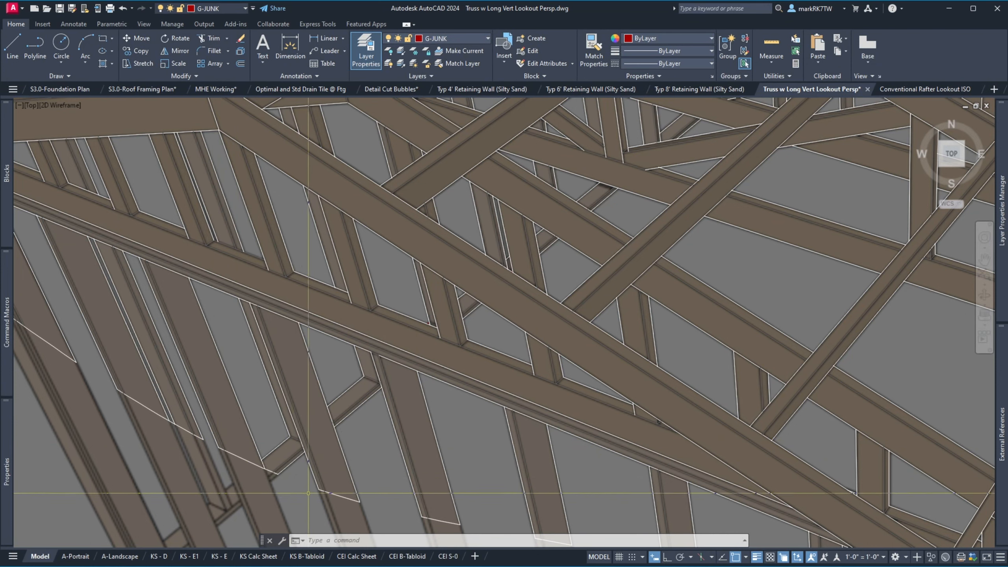
# Bend the straight cutoff line across the stud beside the lower blocking into a curve by raising its two middle vertices.
pyautogui.click(242, 457)
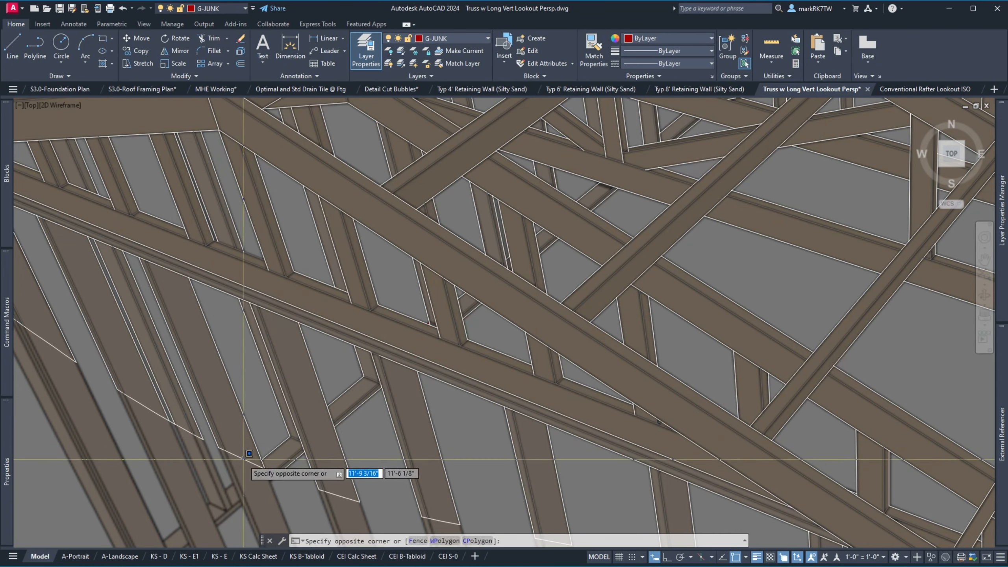
pyautogui.click(243, 460)
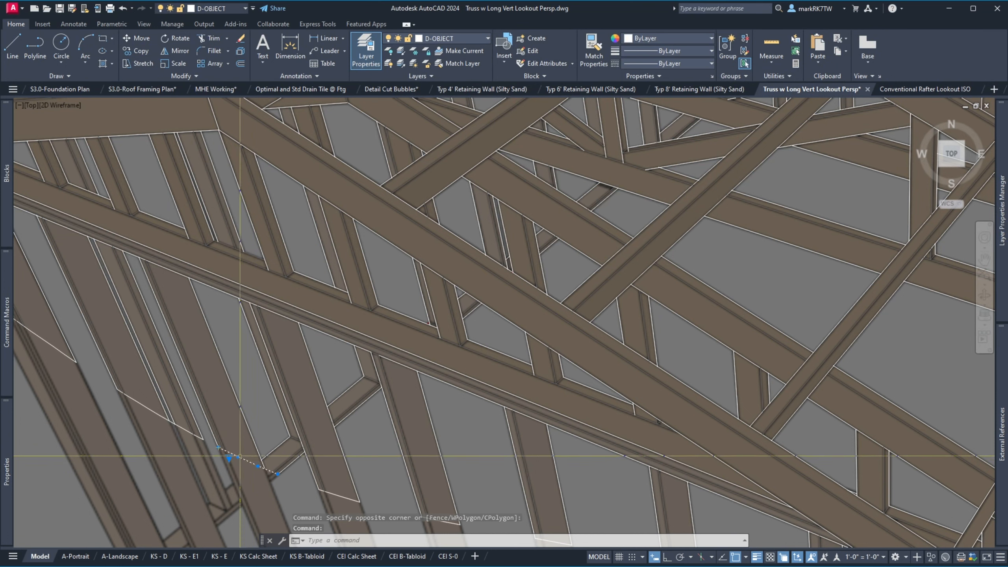
pyautogui.click(238, 457)
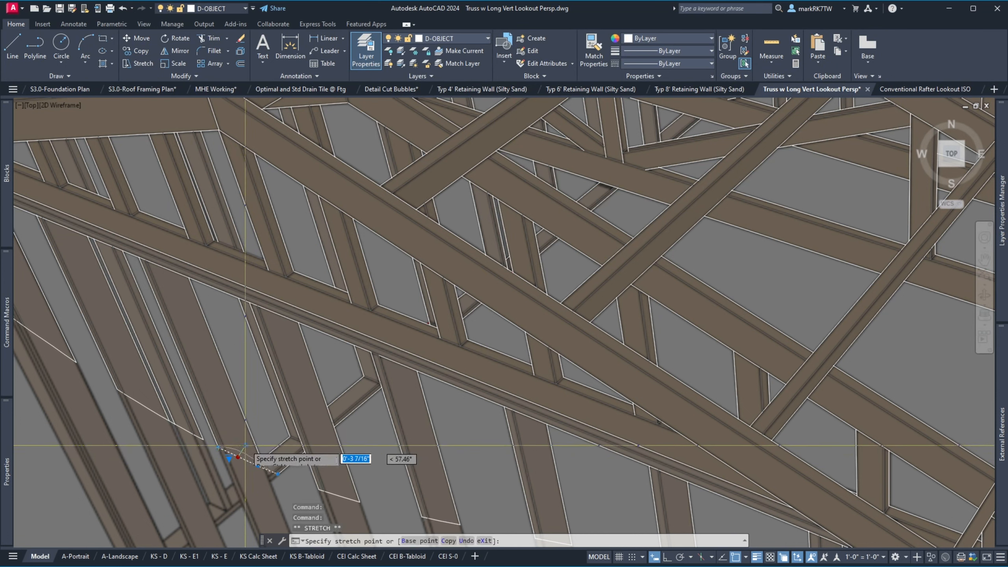
pyautogui.click(263, 466)
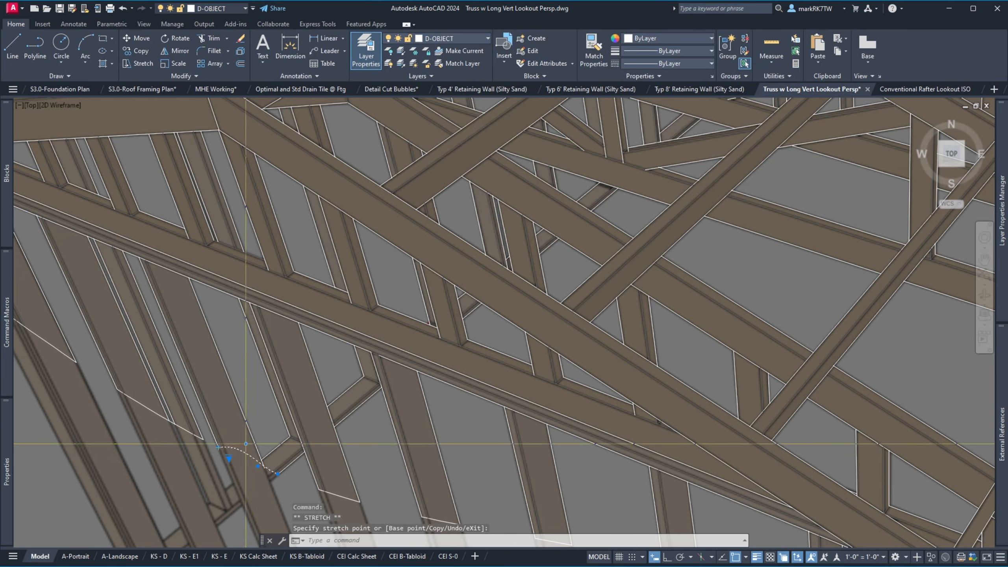
pyautogui.click(257, 466)
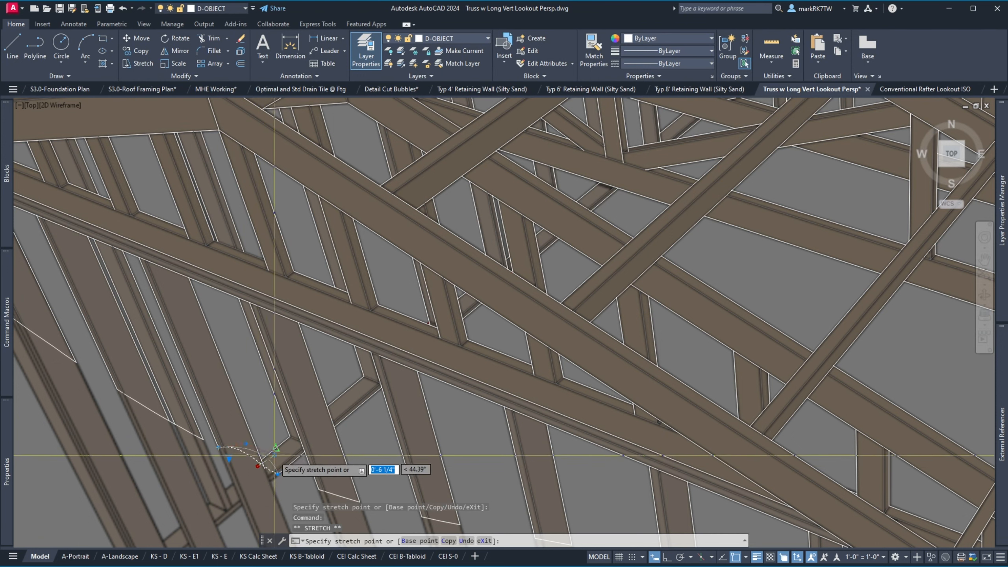
pyautogui.click(277, 472)
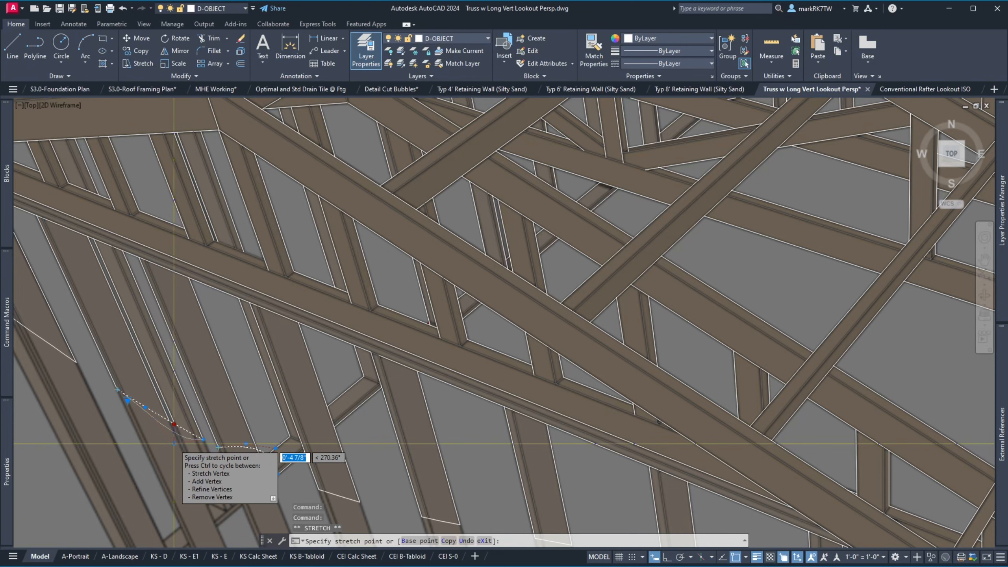
# Bend the neighbouring stud group's cutoff line by lowering a middle vertex and stretching its end toward the adjacent curve.
pyautogui.click(203, 439)
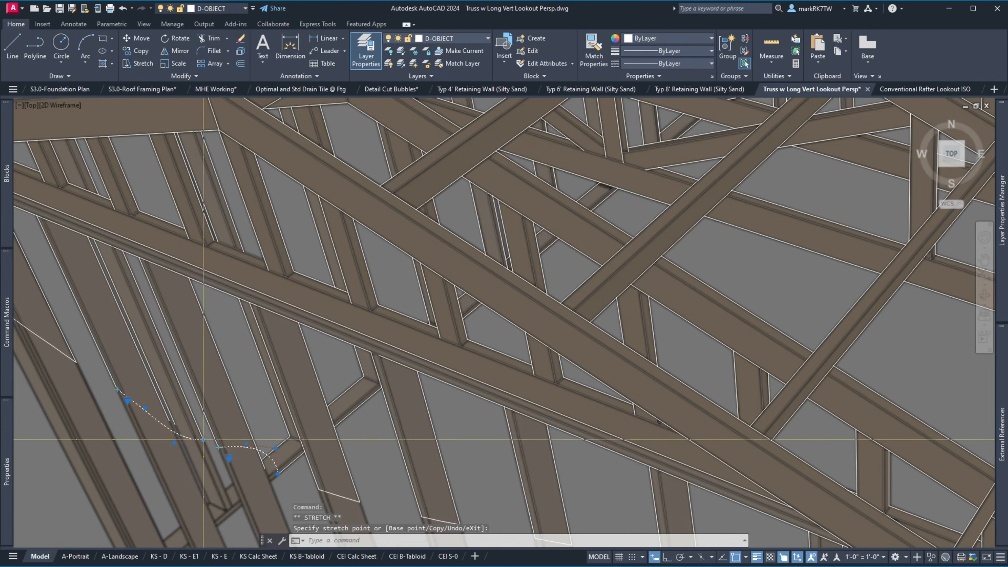
pyautogui.click(203, 439)
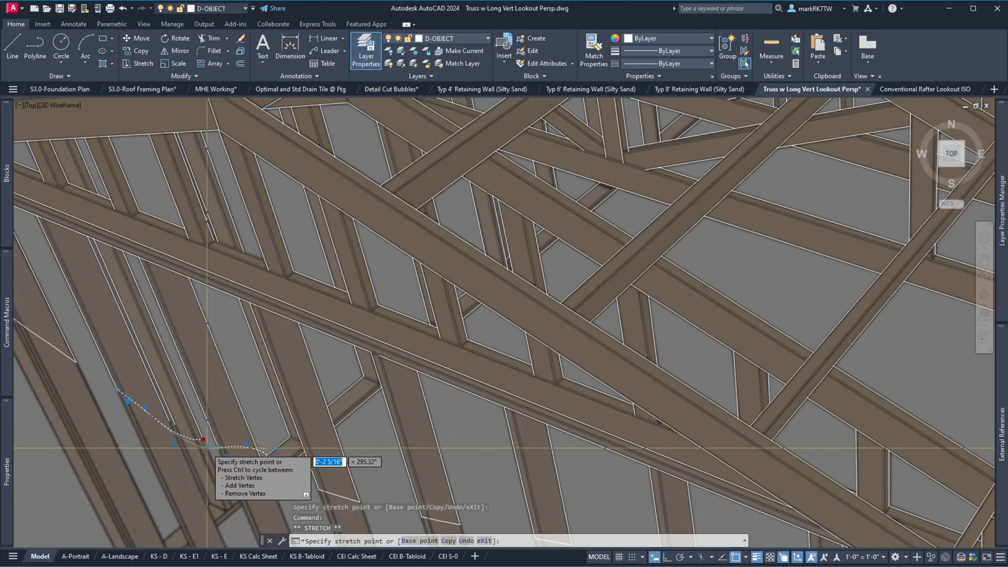
pyautogui.click(179, 438)
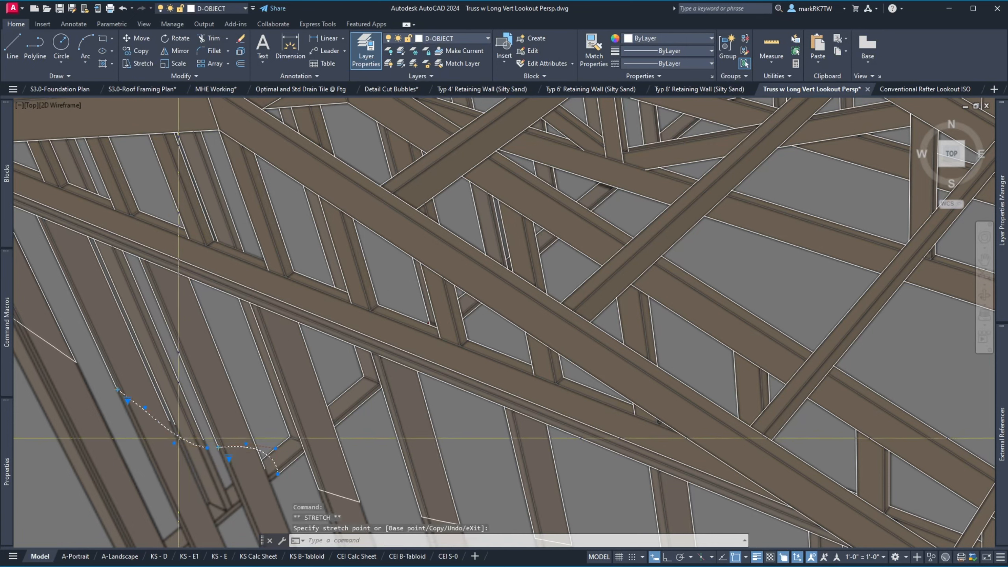
# Bend the cutoff line of the stud beyond the lower blocking into a curve by stretching its middle vertices downward, then deselect the curves.
pyautogui.click(330, 493)
pyautogui.click(332, 493)
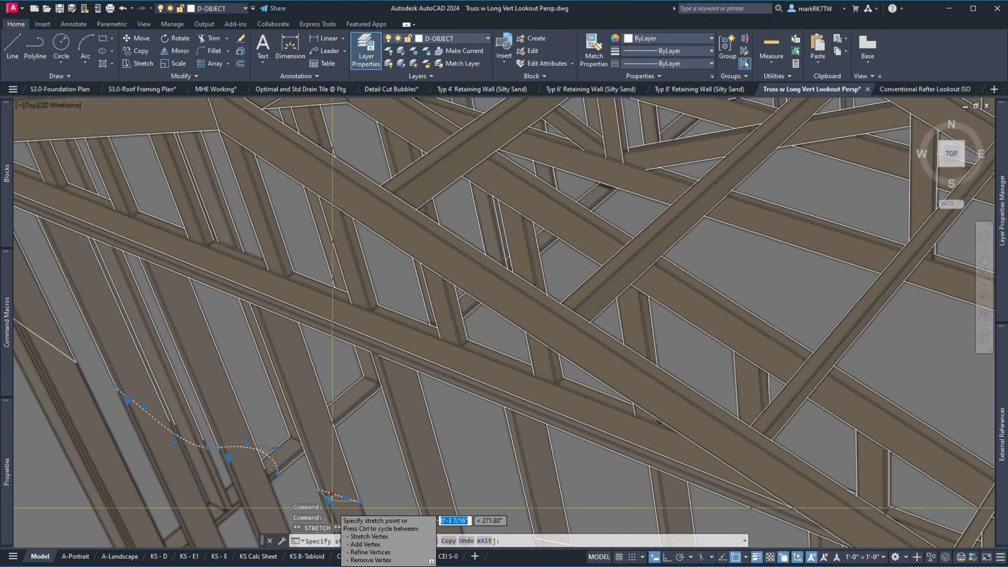
pyautogui.click(332, 508)
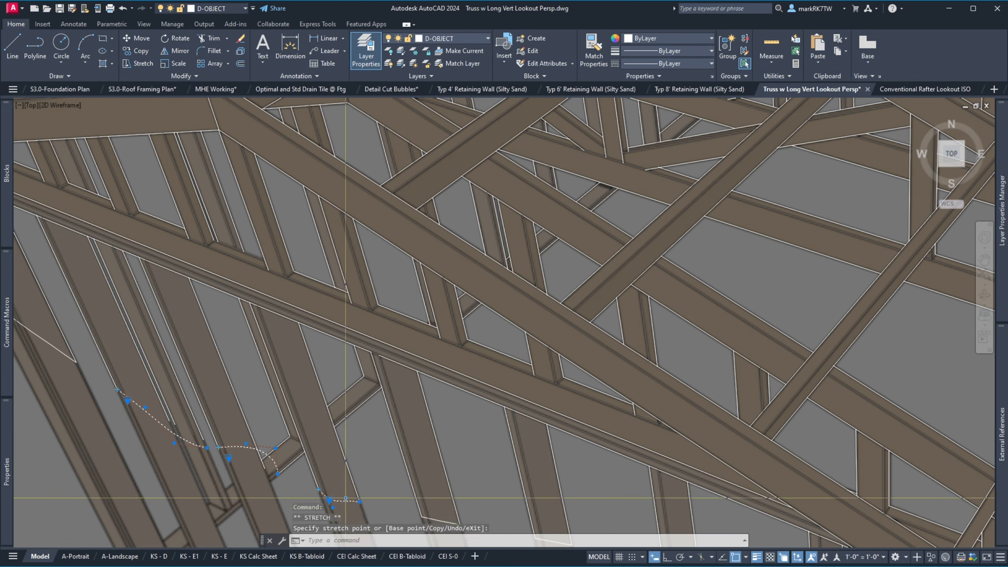
pyautogui.click(345, 499)
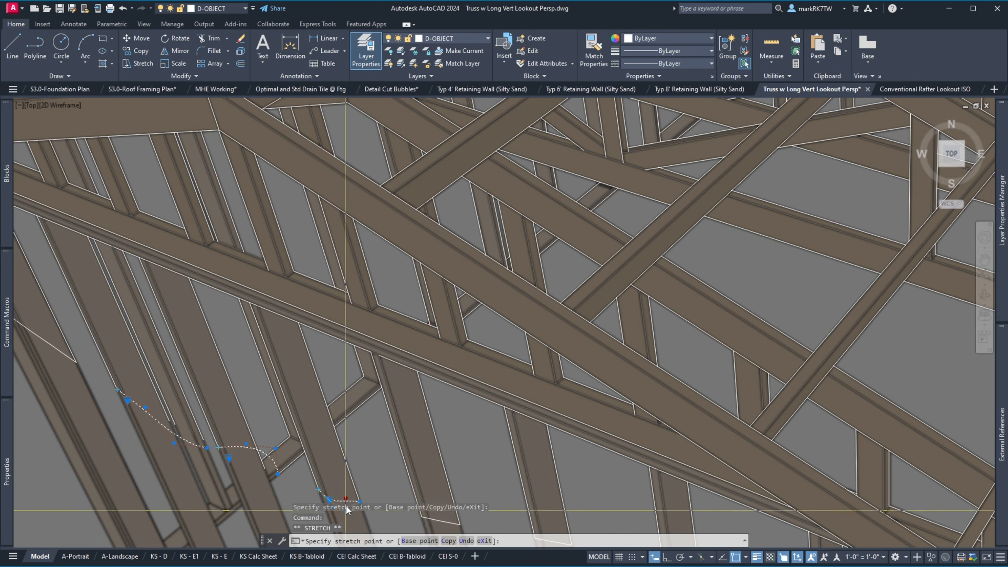
pyautogui.click(346, 502)
pyautogui.press('Escape')
# Extend the stud edges and inner line down to meet the curved cutoff line of the grouped studs.
pyautogui.scroll(4, 209, 463)
pyautogui.moveTo(209, 463); pyautogui.dragTo(311, 423, button='middle')
pyautogui.write('ex')
pyautogui.press('space')
pyautogui.click(306, 414)
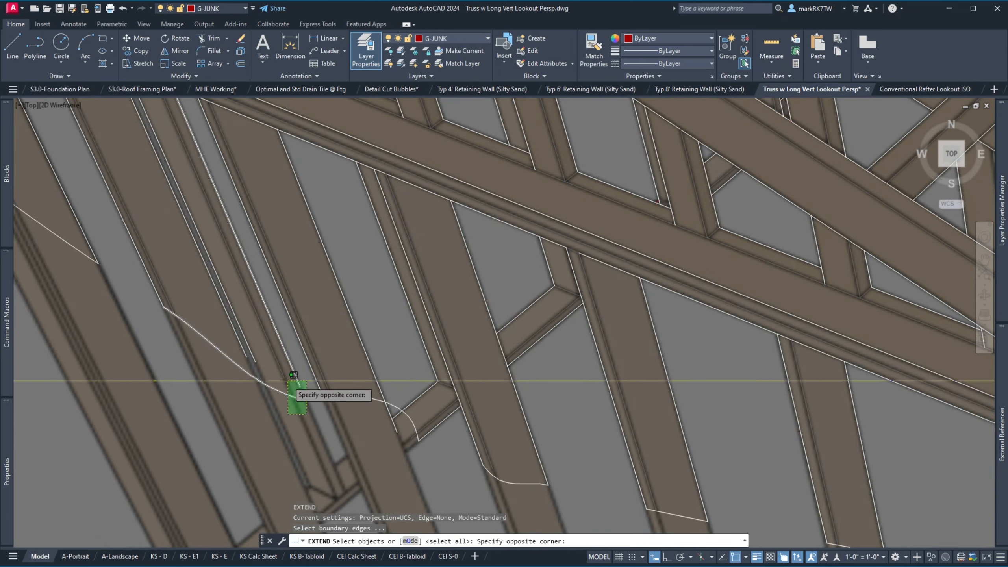
pyautogui.press('space')
pyautogui.click(289, 380)
pyautogui.press('space')
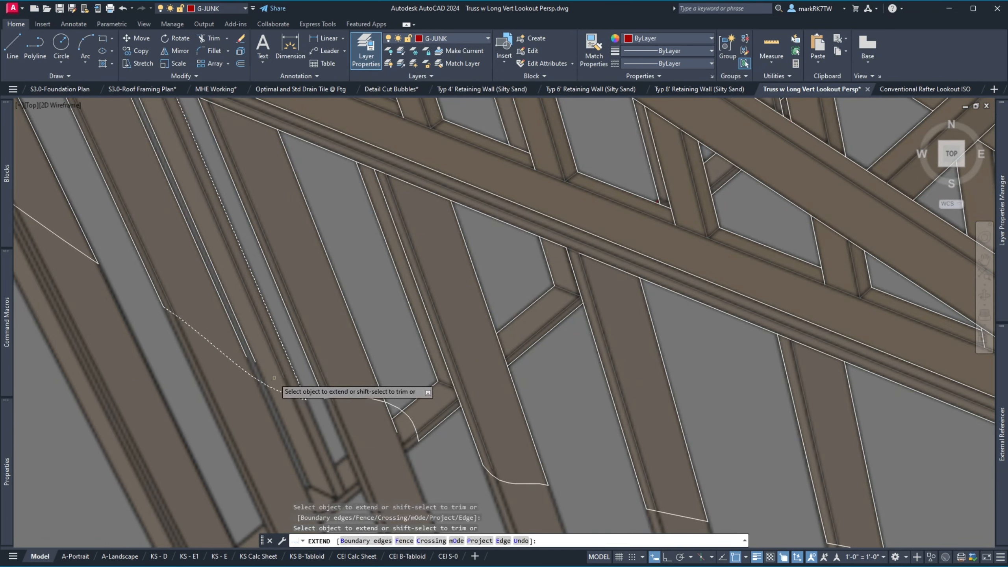
pyautogui.click(282, 364)
pyautogui.click(239, 342)
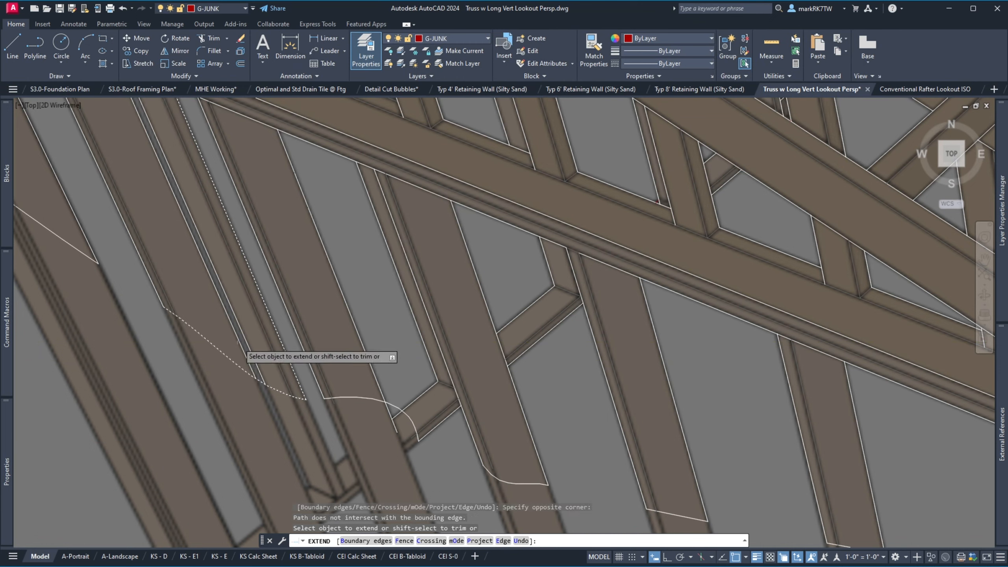
pyautogui.press('space')
# Trim the curved cutoff line's small overhang past the outer edge of the grouped studs.
pyautogui.scroll(6, 302, 397)
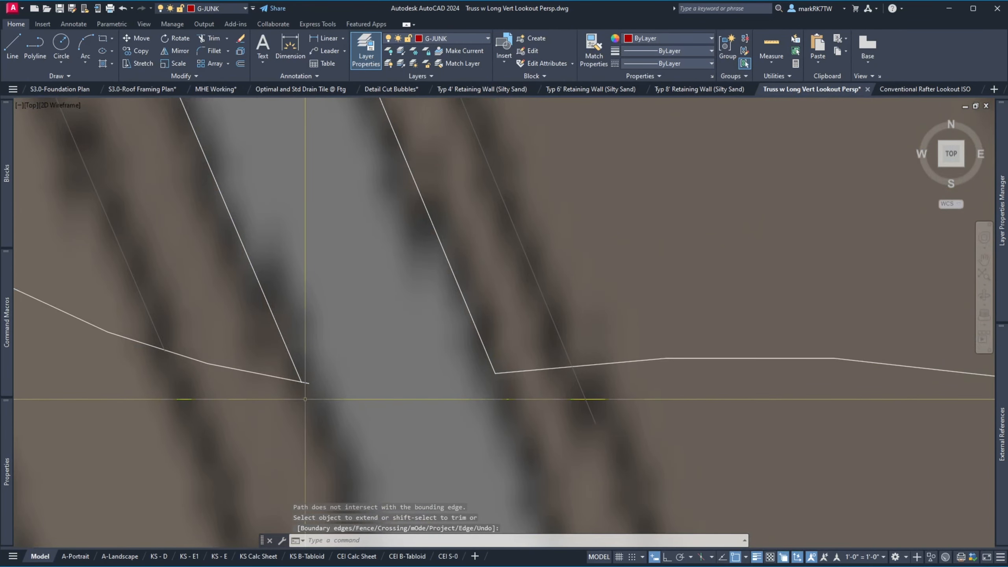
pyautogui.write('tr')
pyautogui.press('space')
pyautogui.click(300, 352)
pyautogui.click(279, 346)
pyautogui.press('space')
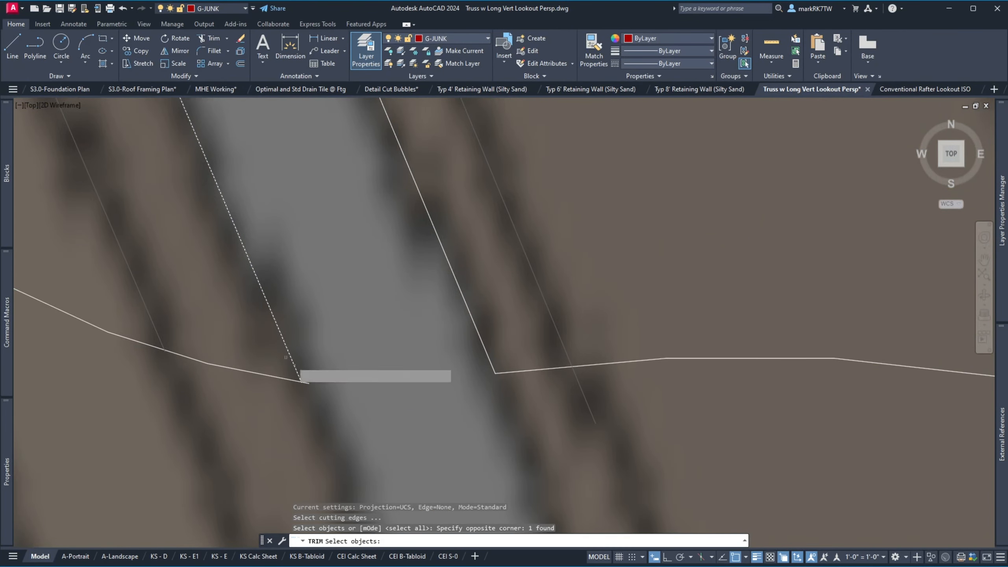
pyautogui.click(307, 382)
pyautogui.press('space')
pyautogui.press('space')
# Trim the light inner line of the adjacent stud where it runs past its curved cutoff line.
pyautogui.click(554, 368)
pyautogui.press('space')
pyautogui.click(583, 394)
pyautogui.scroll(-6, 530, 402)
pyautogui.click(662, 464)
pyautogui.press('space')
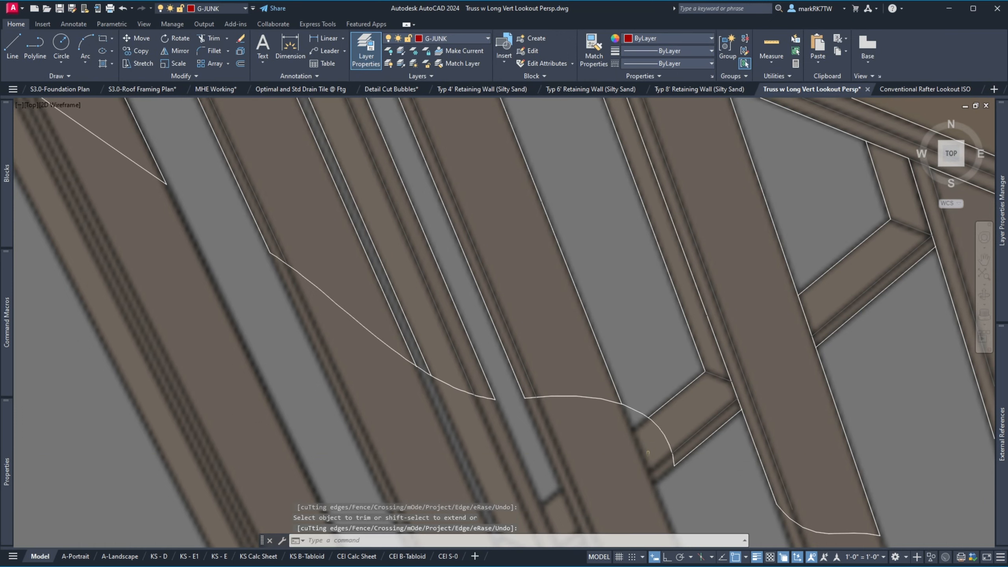
# Extend the inner line of the stud beyond the lower blocking to its curved cutoff line.
pyautogui.write('EX')
pyautogui.press('space')
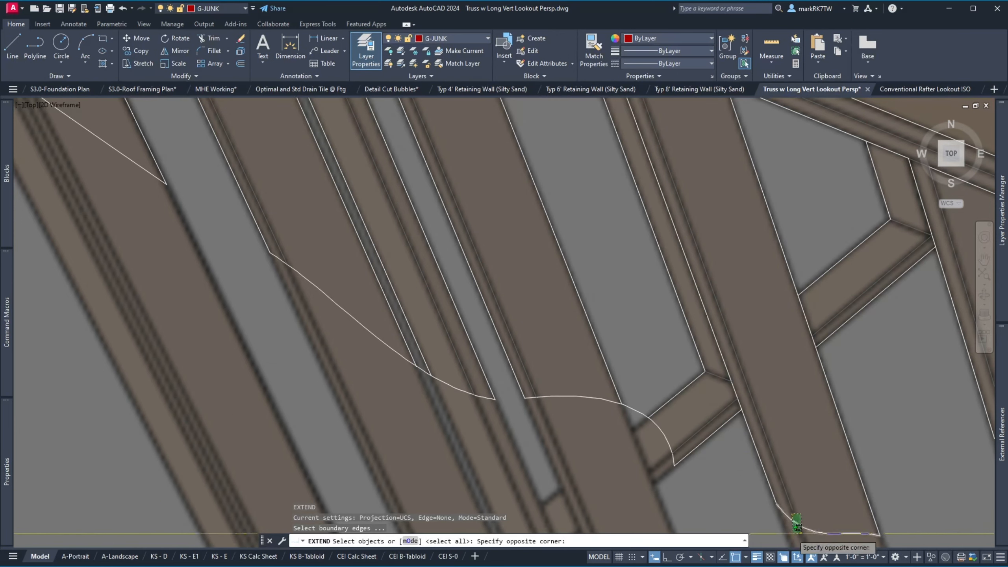
# Freeze the 3D-VIEWS layer to hide the framing image behind the linework.
pyautogui.scroll(-8, 743, 478)
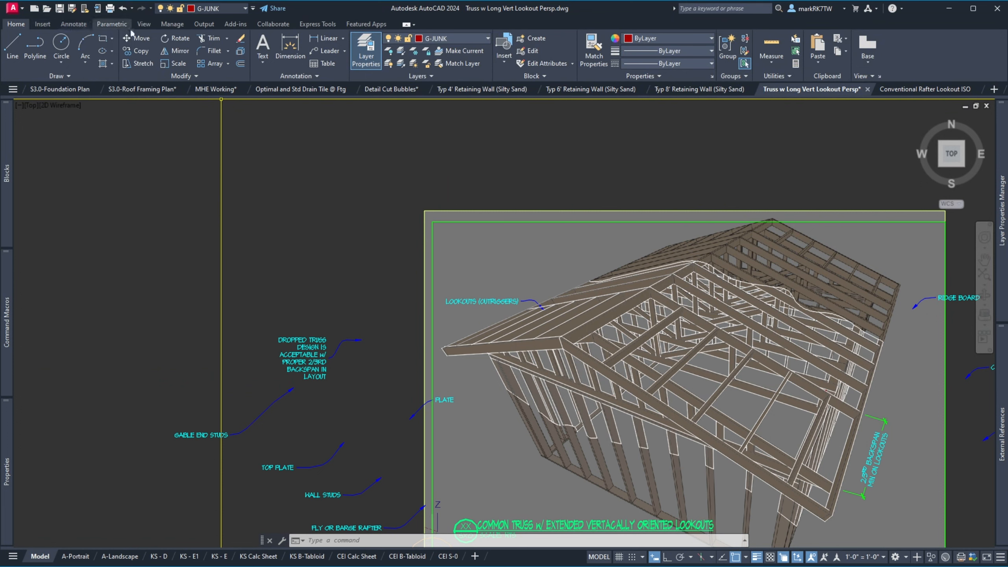
pyautogui.click(225, 8)
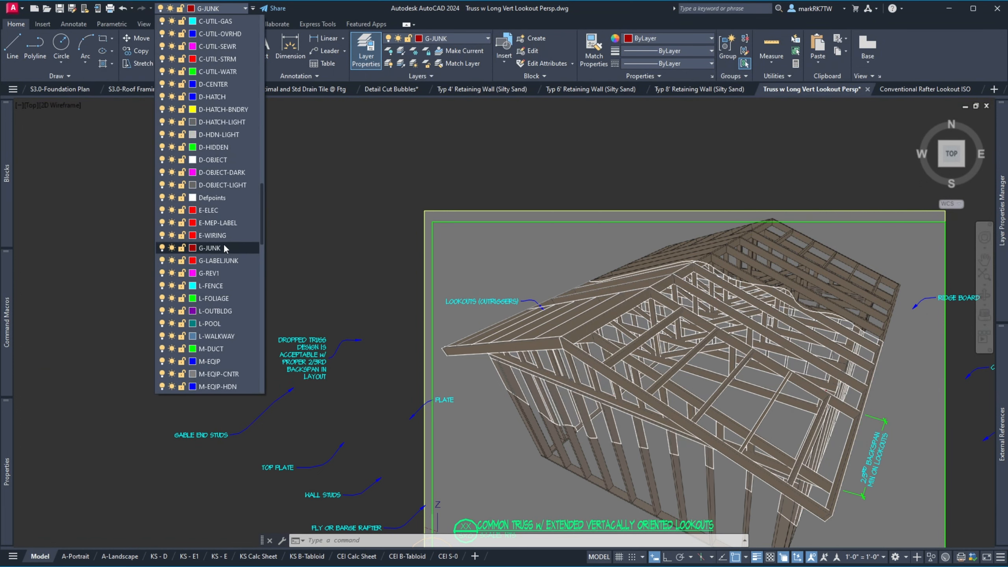
pyautogui.scroll(15, 224, 243)
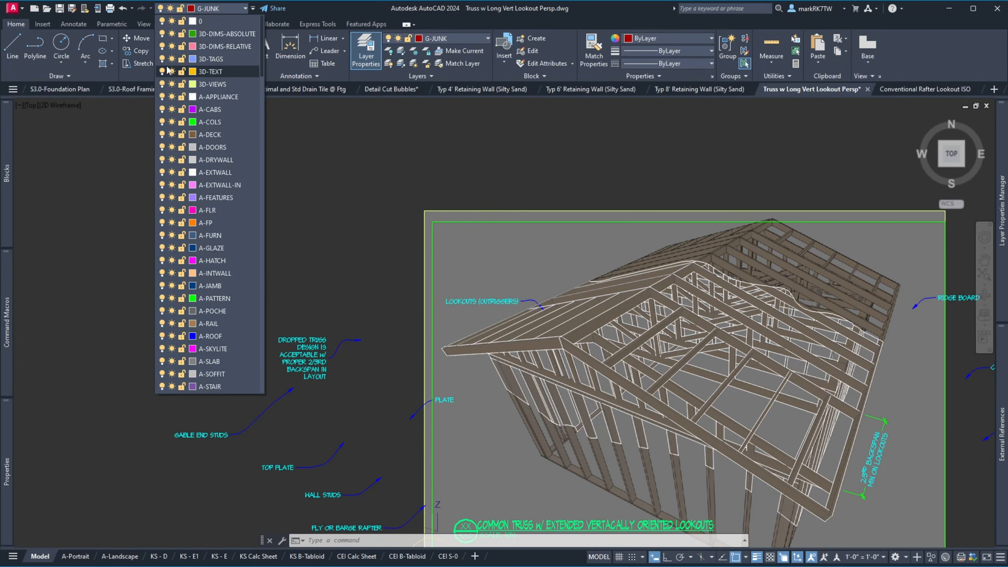
pyautogui.click(172, 84)
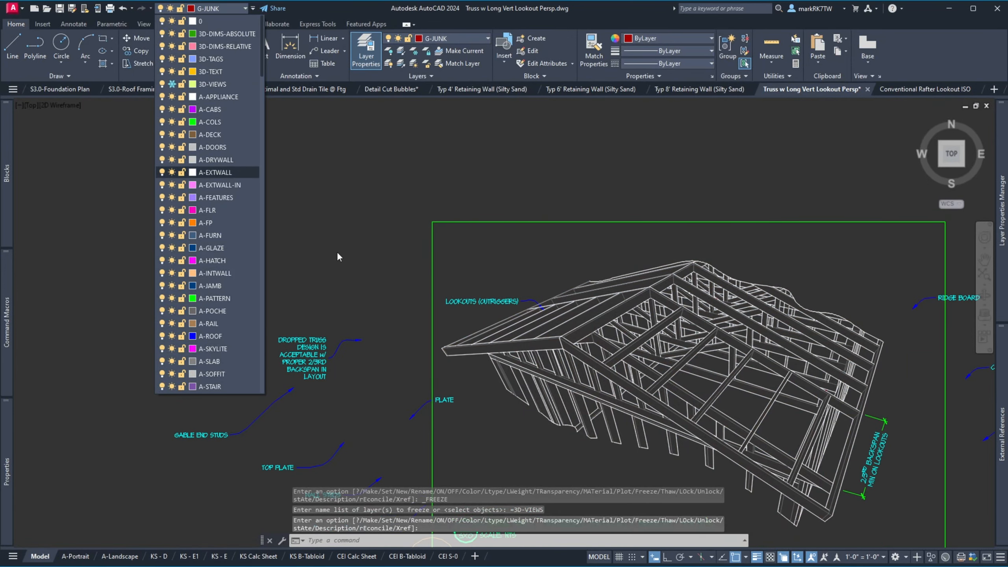
pyautogui.click(582, 454)
# Trim the curved cutoff line between the stud's outer edge and the upper edge of the lower blocking.
pyautogui.scroll(8, 578, 433)
pyautogui.write('tr')
pyautogui.press('Return')
pyautogui.click(564, 391)
pyautogui.click(552, 374)
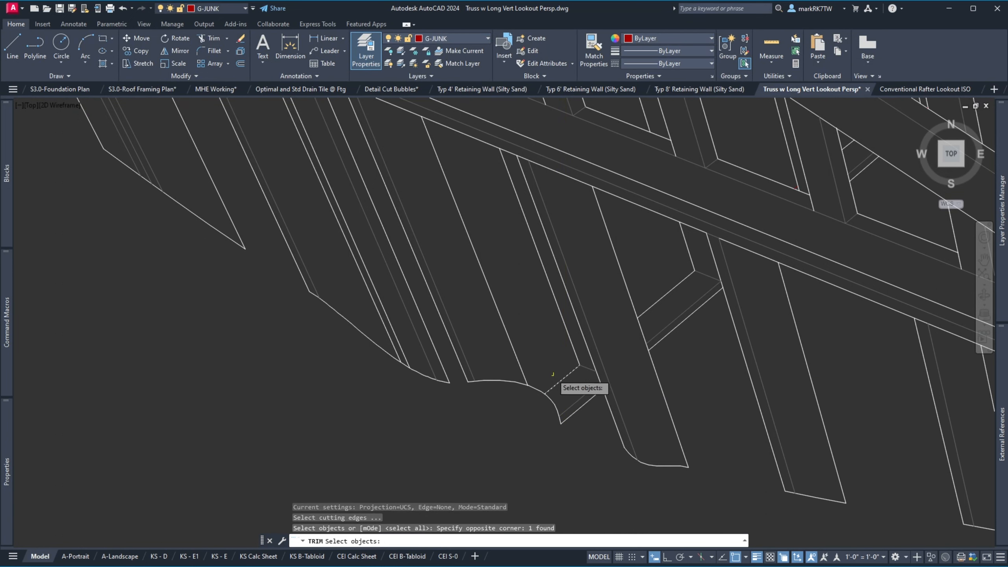
pyautogui.click(534, 373)
pyautogui.click(519, 364)
pyautogui.press('Return')
pyautogui.click(534, 386)
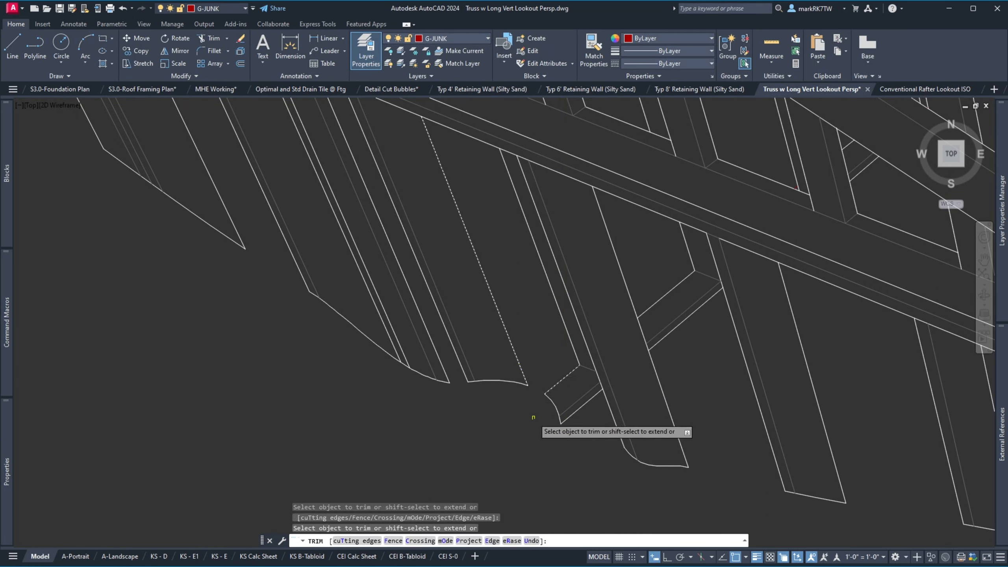
pyautogui.scroll(-2, 531, 442)
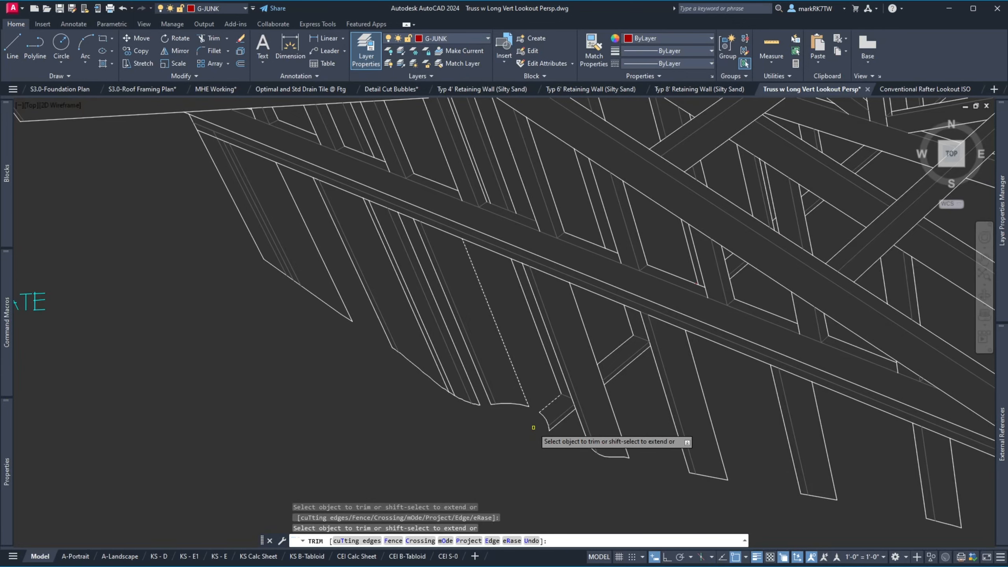
pyautogui.scroll(-2, 508, 429)
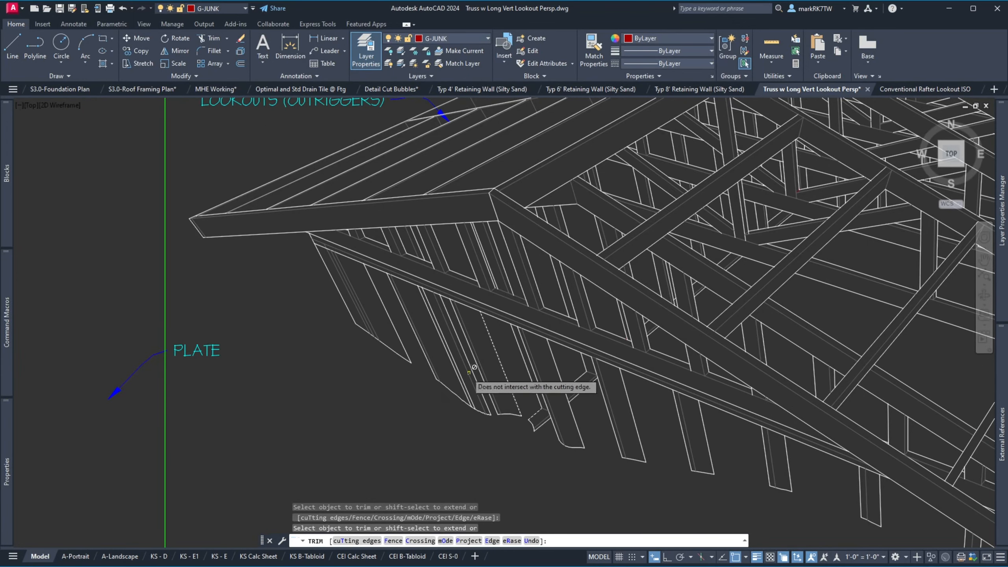
pyautogui.press('Return')
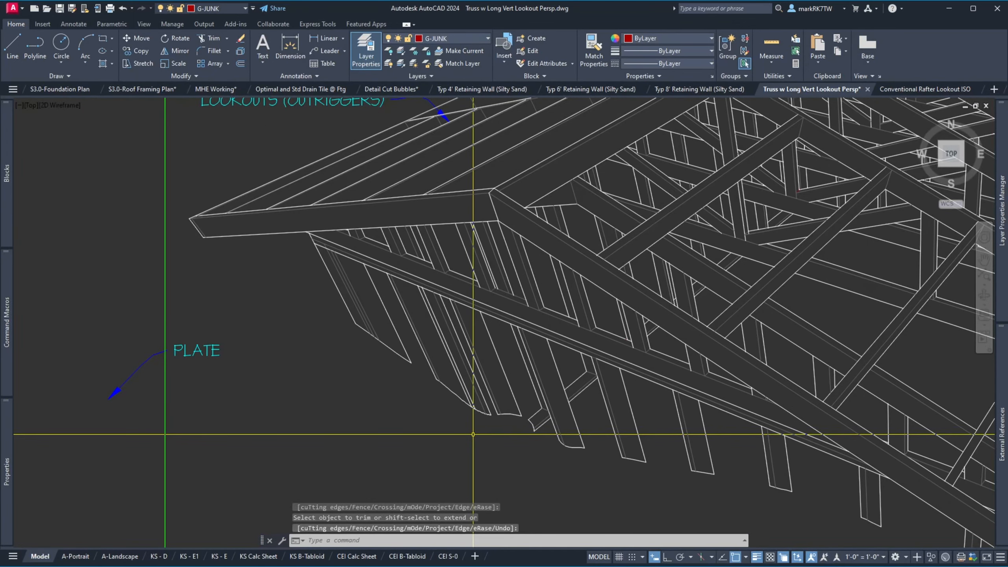
# Undo the recent edits back to the straight stud cutoff lines, keeping the framing image displayed.
pyautogui.press('Return')
pyautogui.write('u')
pyautogui.press('Return')
pyautogui.write('u')
pyautogui.press('Return')
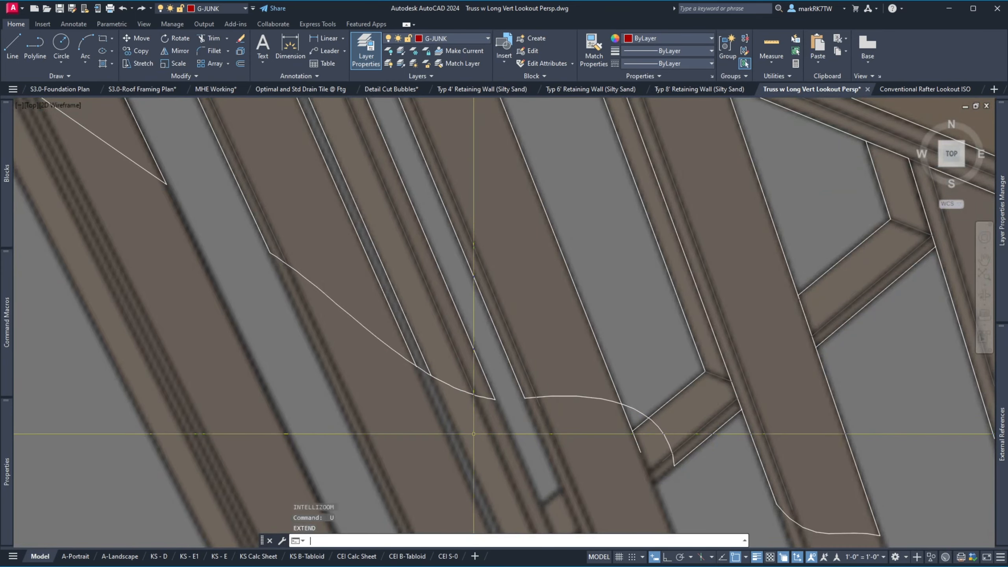
pyautogui.write('u')
pyautogui.press('Return')
pyautogui.write('u')
pyautogui.press('Return')
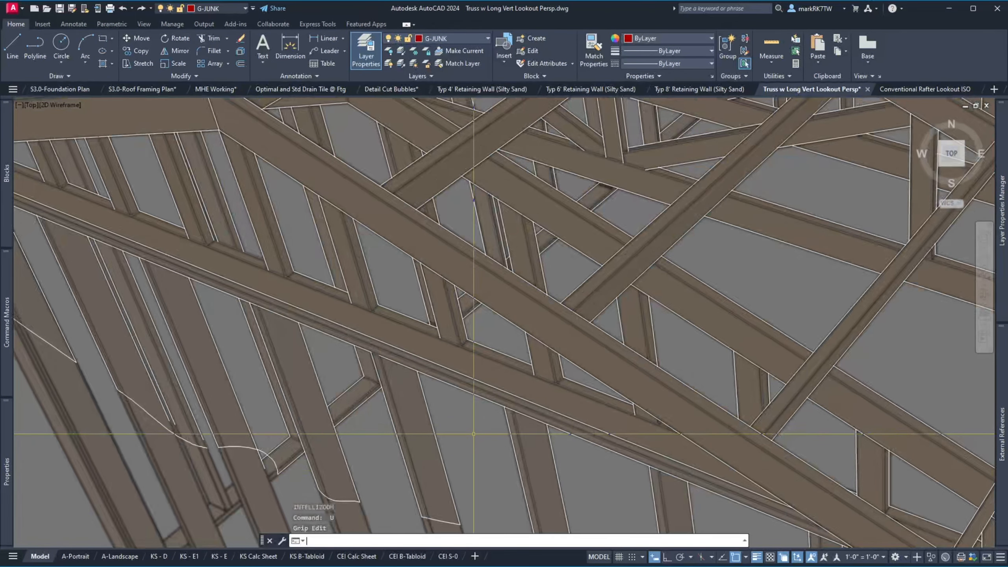
pyautogui.write('u')
pyautogui.press('Return')
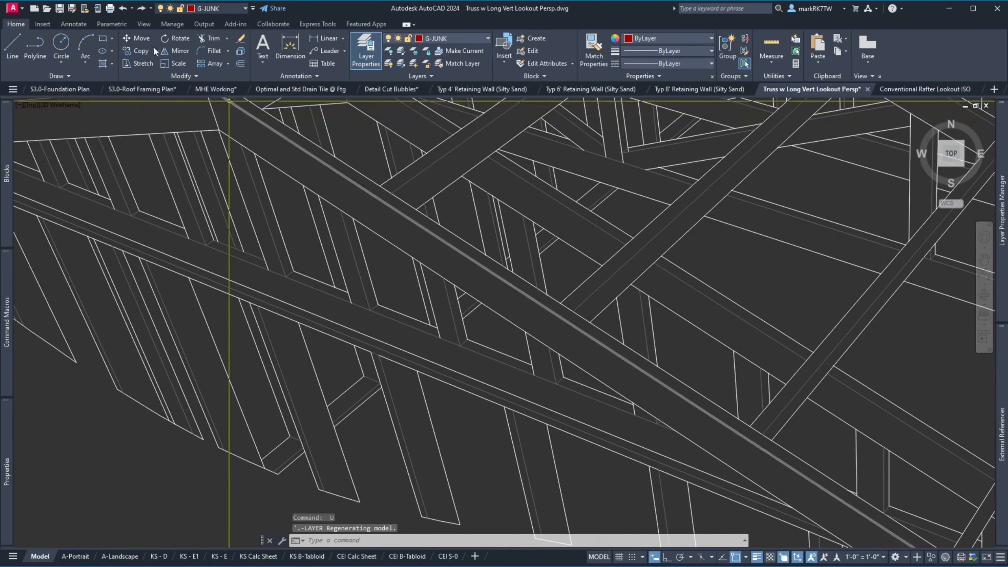
pyautogui.click(142, 9)
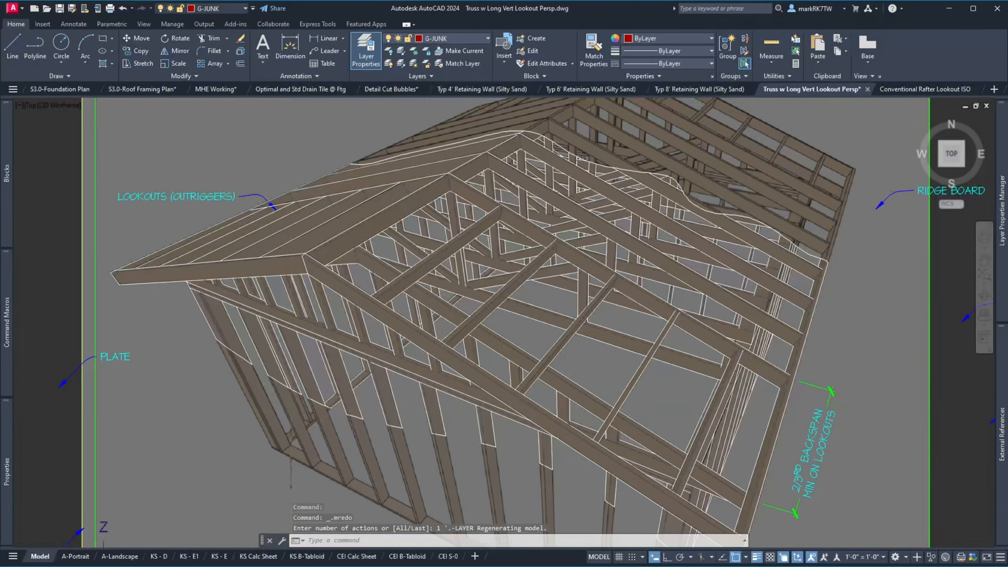
# Trim the straight cutoff line across the narrow gap between the two adjacent studs.
pyautogui.scroll(3, 346, 373)
pyautogui.scroll(2, 291, 375)
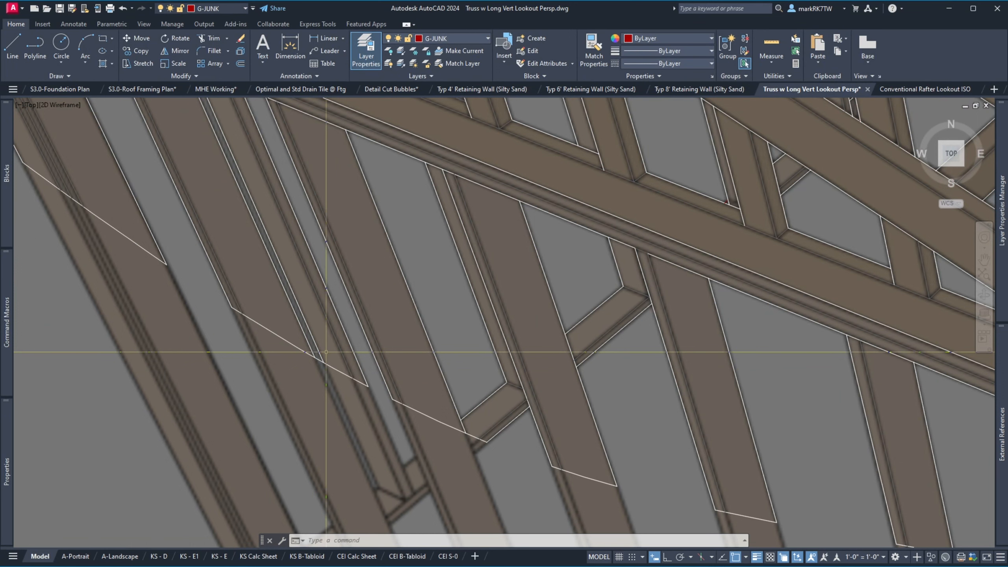
pyautogui.press('space')
pyautogui.click(325, 351)
pyautogui.click(305, 342)
pyautogui.press('space')
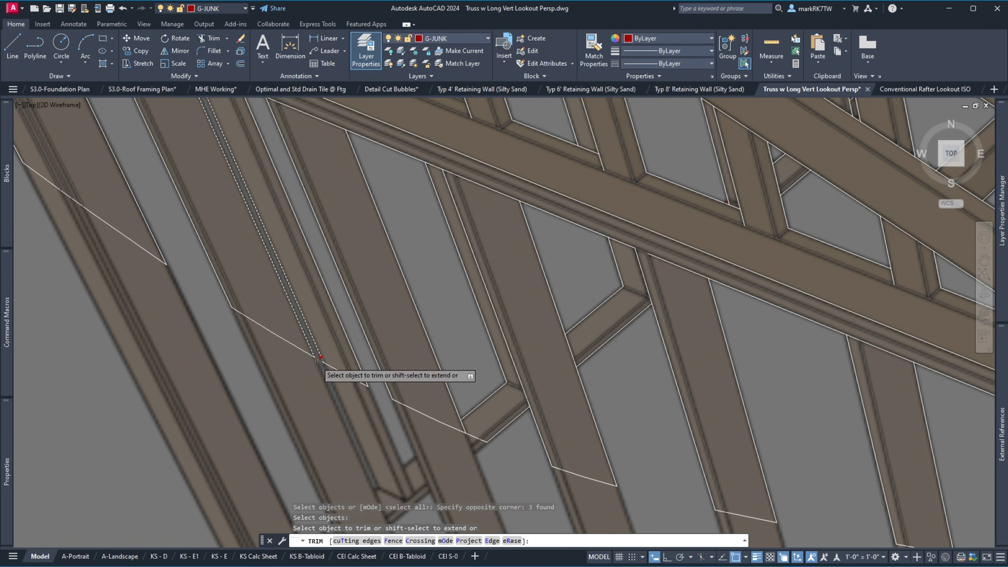
pyautogui.click(319, 361)
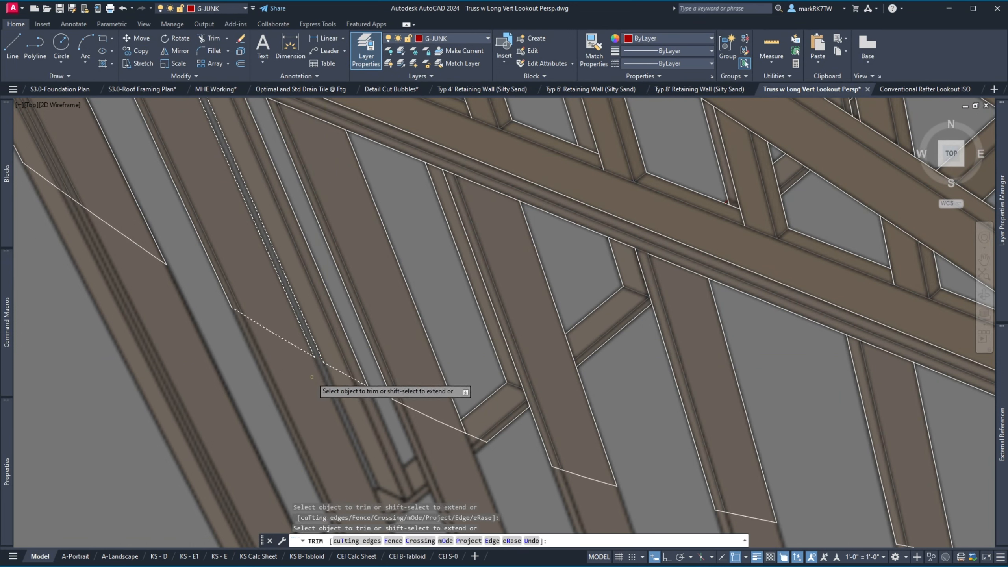
pyautogui.press('space')
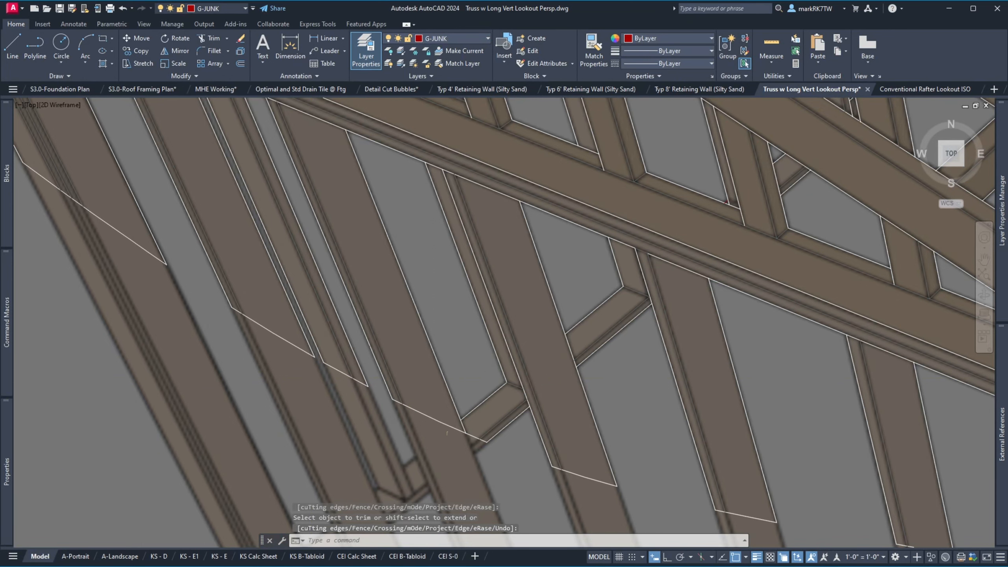
# Break the cutoff line where it crosses from the stud's outer edge onto the lower blocking.
pyautogui.scroll(2, 560, 476)
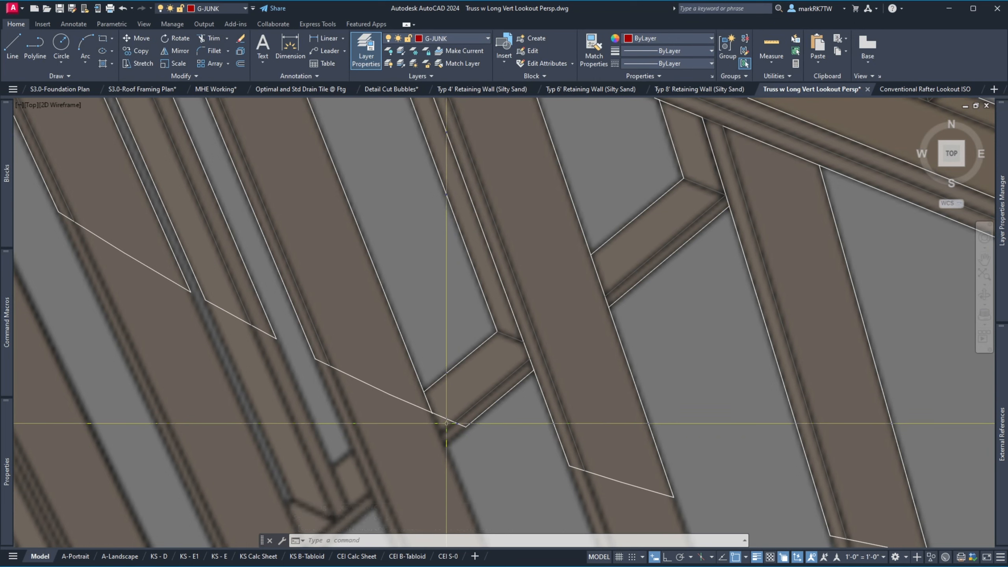
pyautogui.write('BR')
pyautogui.press('space')
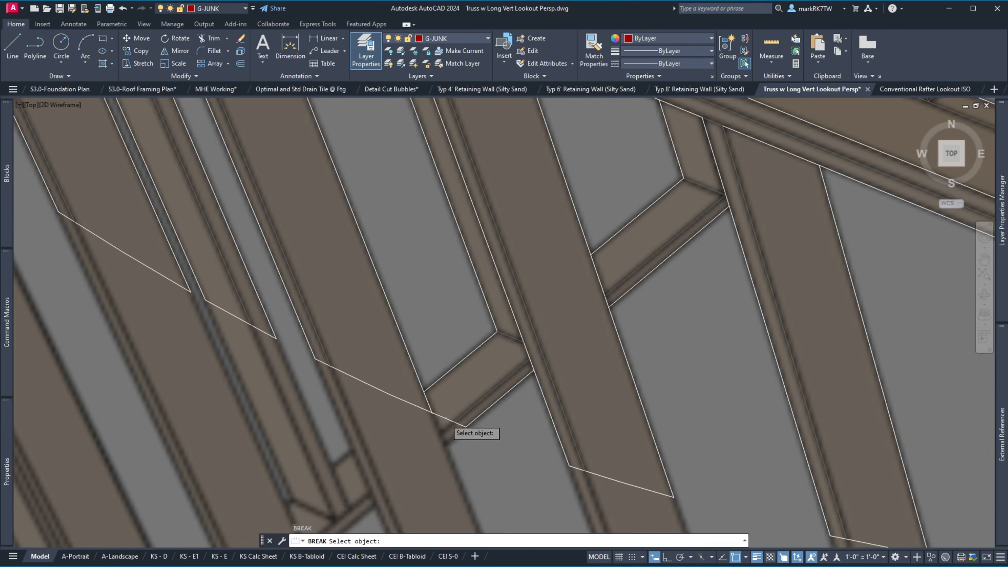
pyautogui.click(443, 415)
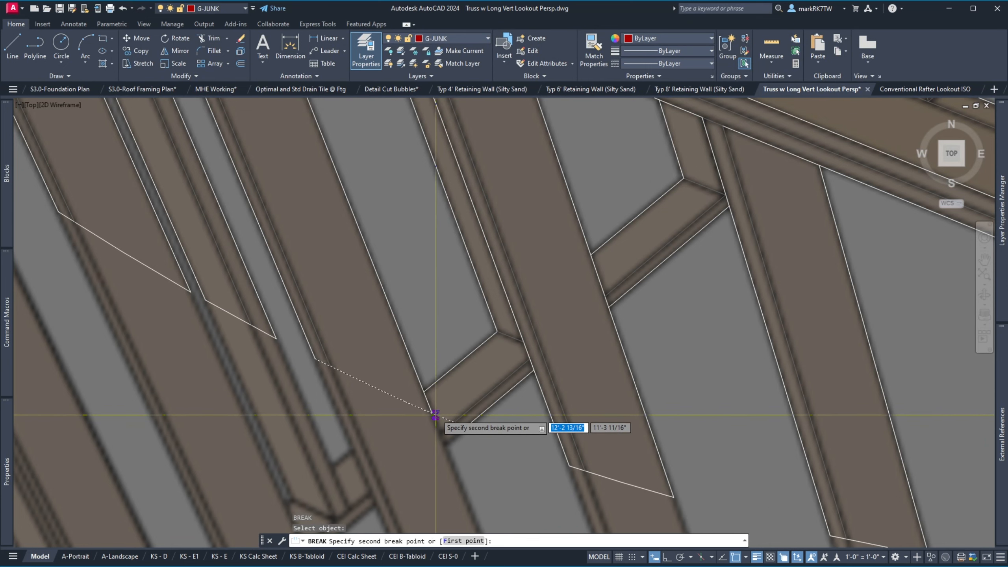
pyautogui.click(430, 409)
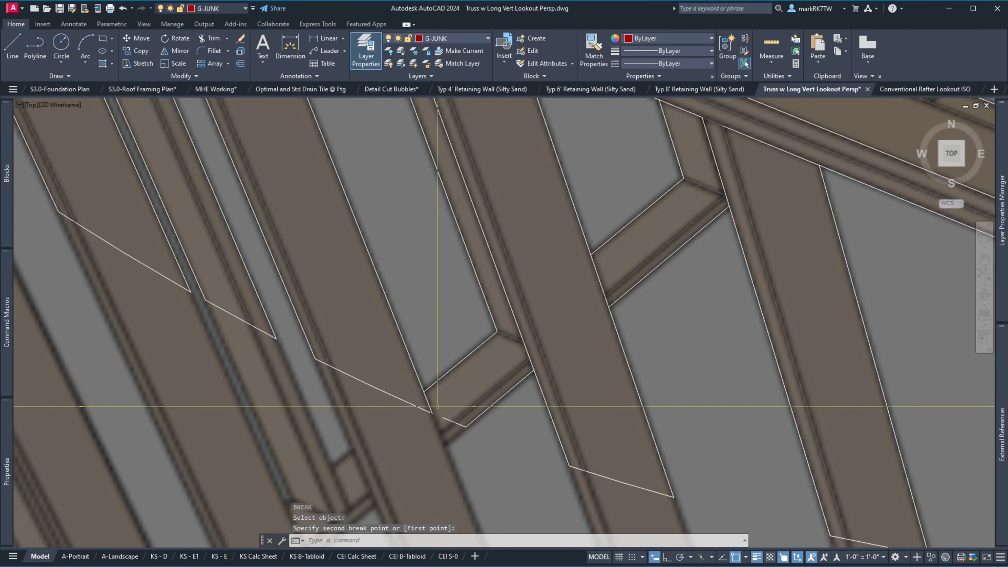
# Stretch the broken end of the stud's cutoff line to the lower endpoint of the stud's outer edge.
pyautogui.scroll(5, 364, 411)
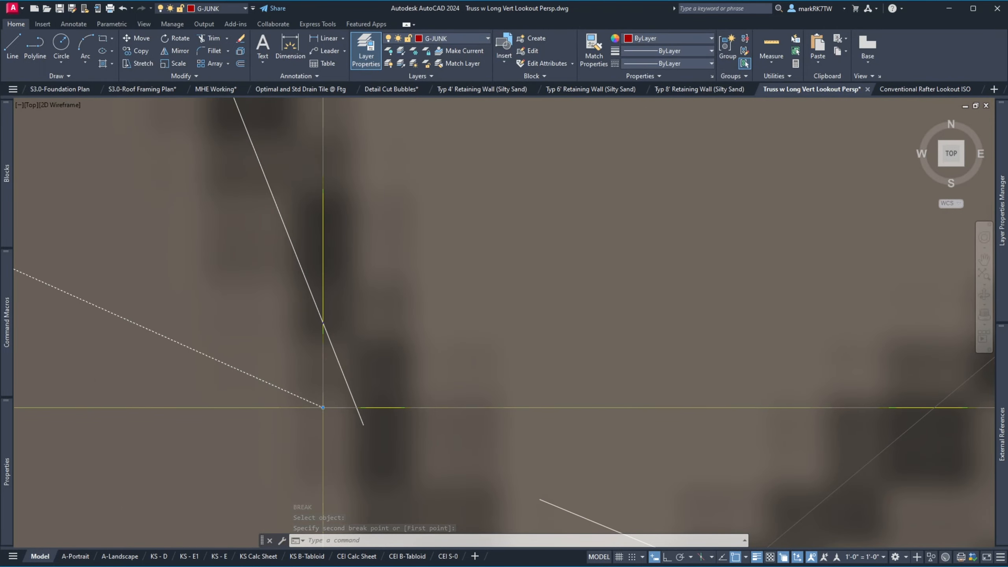
pyautogui.click(323, 405)
pyautogui.click(323, 406)
pyautogui.click(363, 425)
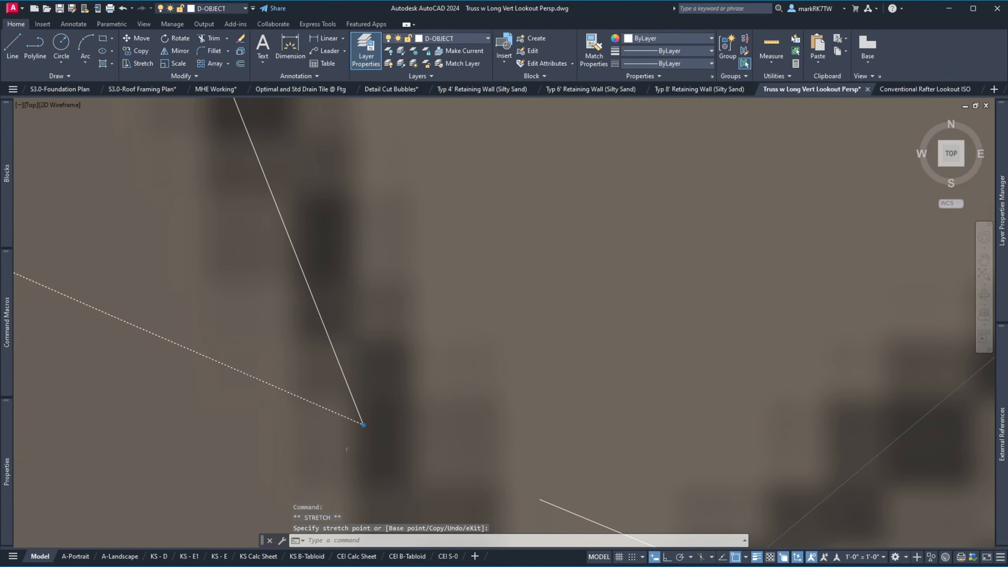
# Stretch the free end of the blocking's short cutoff piece onto the blocking's upper edge, using a Nearest snap.
pyautogui.scroll(-3, 363, 424)
pyautogui.click(369, 450)
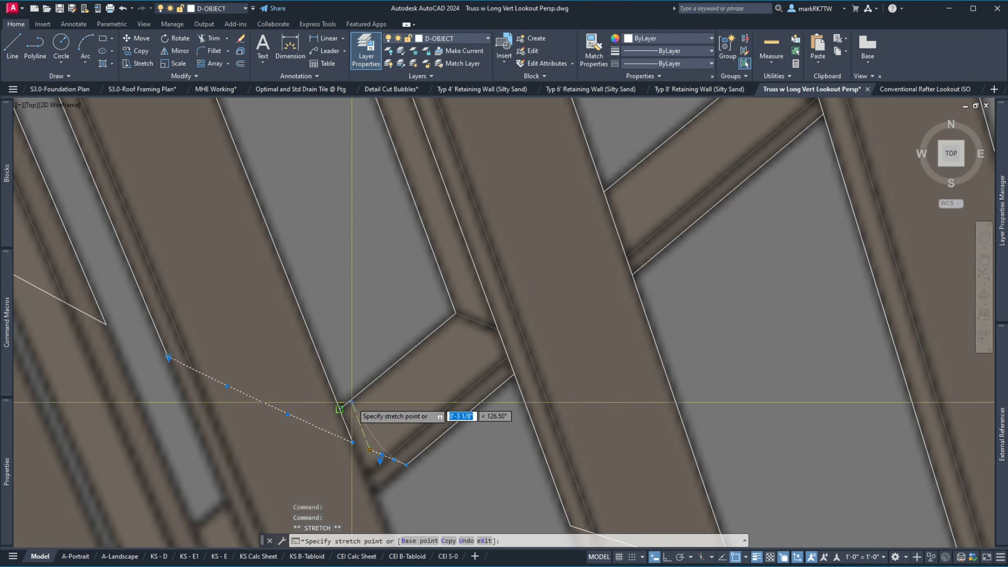
pyautogui.write('NEA')
pyautogui.press('Return')
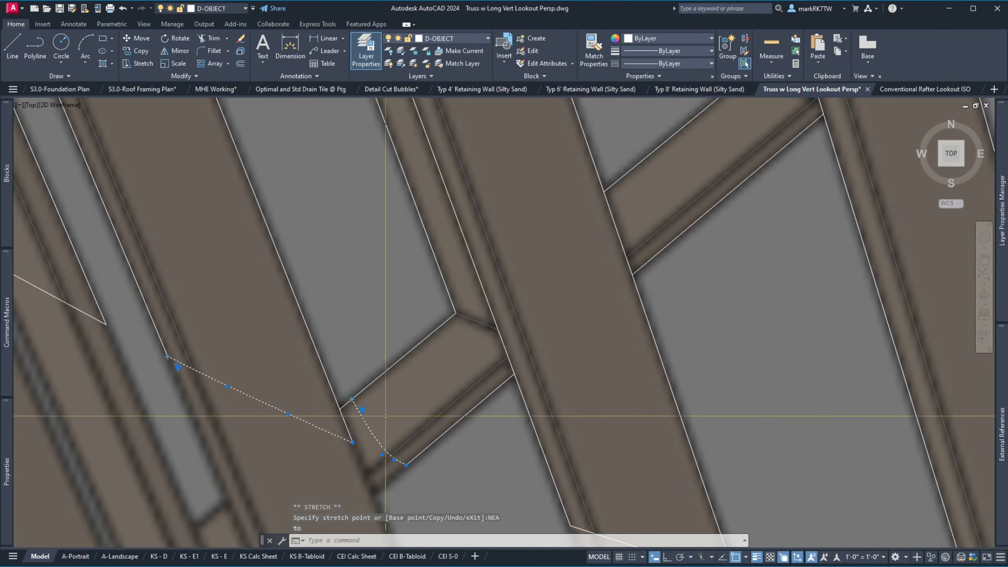
pyautogui.press('Escape')
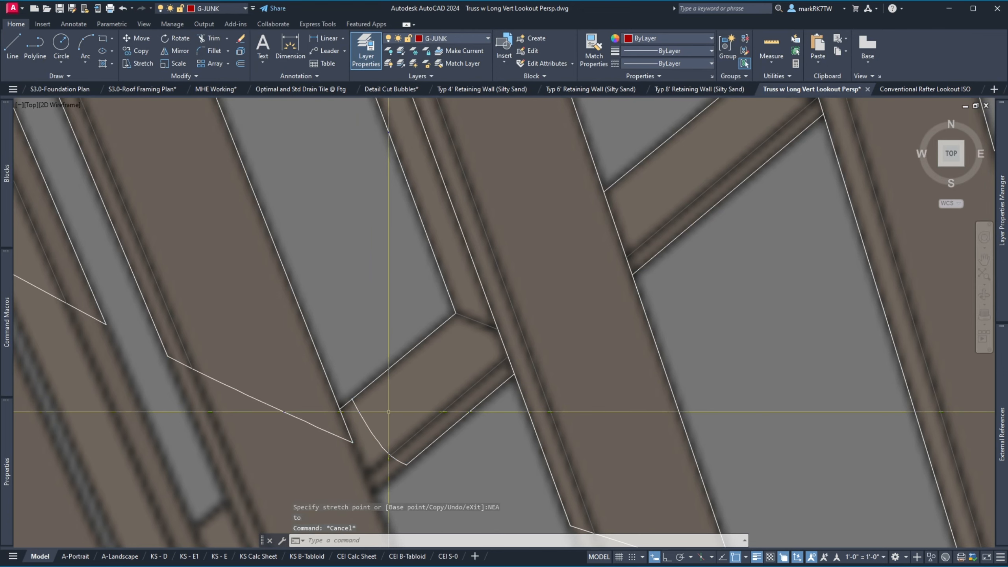
# Trim the blocking's upper edge where it runs past the blocking's curved cutoff line.
pyautogui.write('tr')
pyautogui.press('Return')
pyautogui.press('Return')
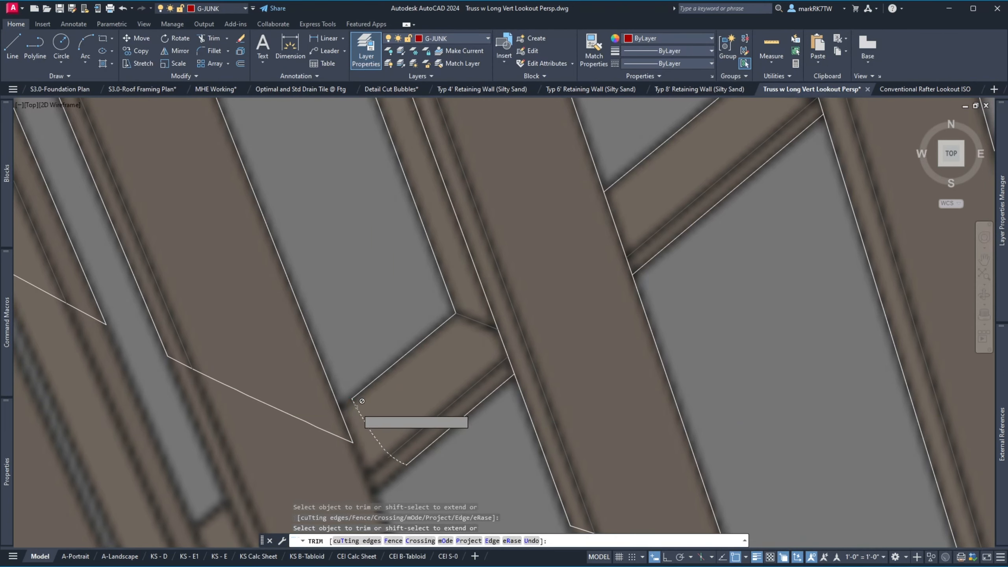
pyautogui.press('Return')
pyautogui.scroll(-3, 403, 397)
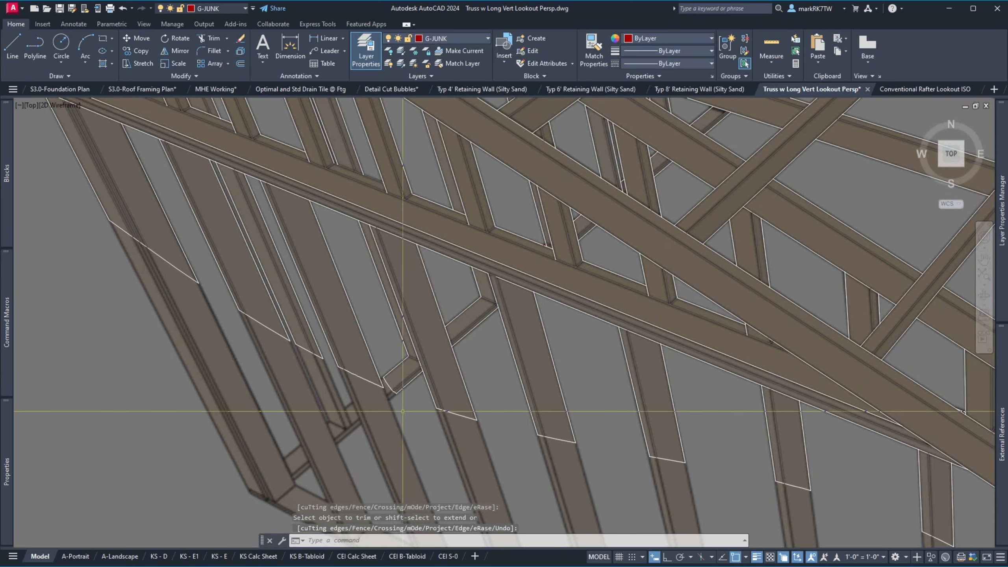
# Curve the cutoff line of the stud beside the lower blocking by stretching its end up along the stud's outer edge.
pyautogui.scroll(3, 401, 375)
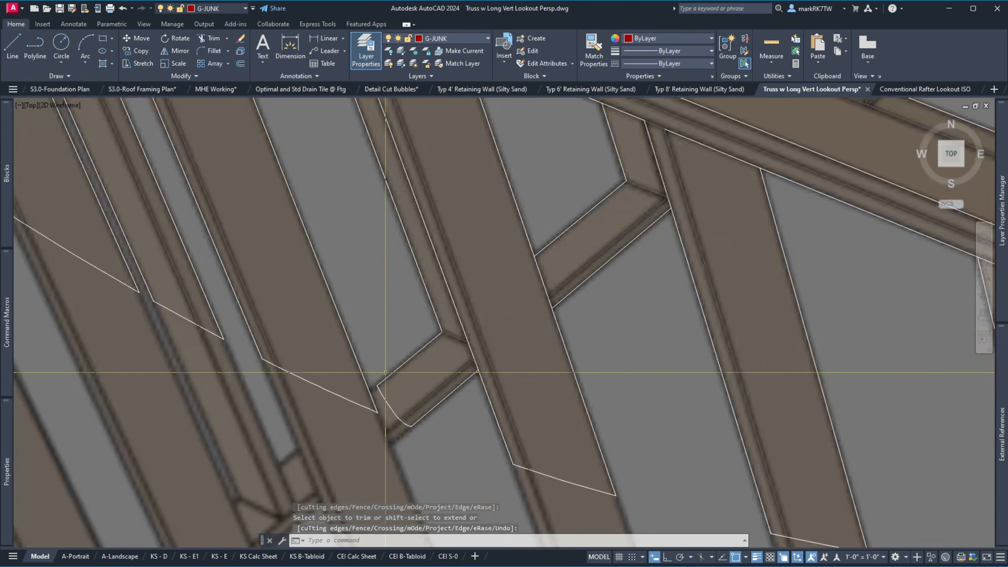
pyautogui.click(361, 406)
pyautogui.click(376, 412)
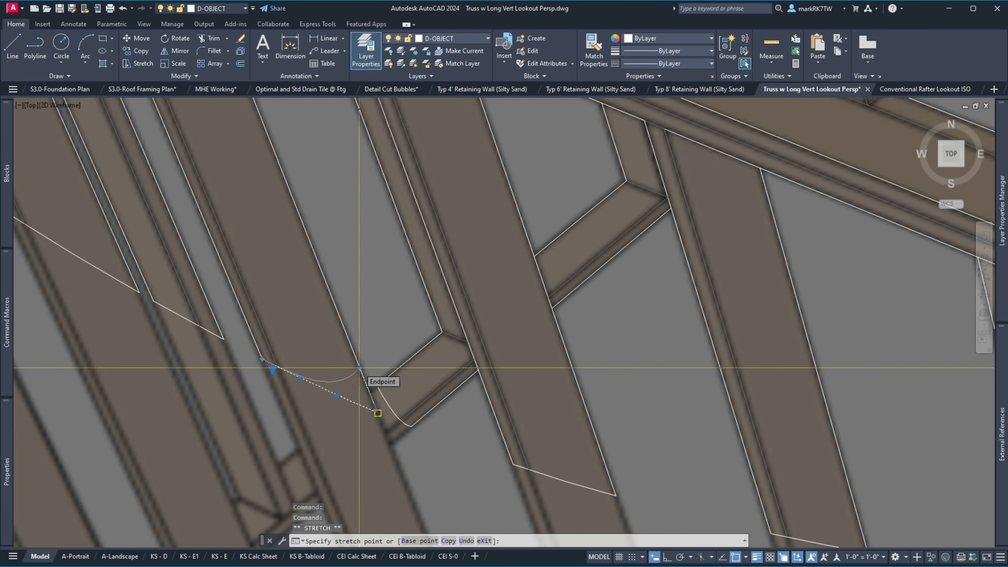
pyautogui.click(360, 367)
pyautogui.click(377, 413)
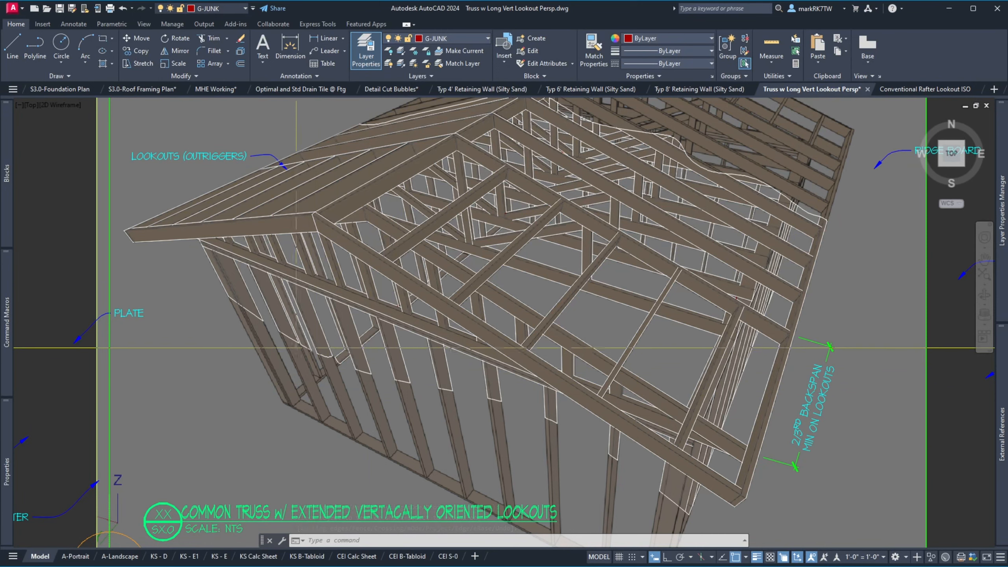
# Curve the cutoff line of the outermost corner stud by stretching its inner fit point downward.
pyautogui.scroll(4, 251, 319)
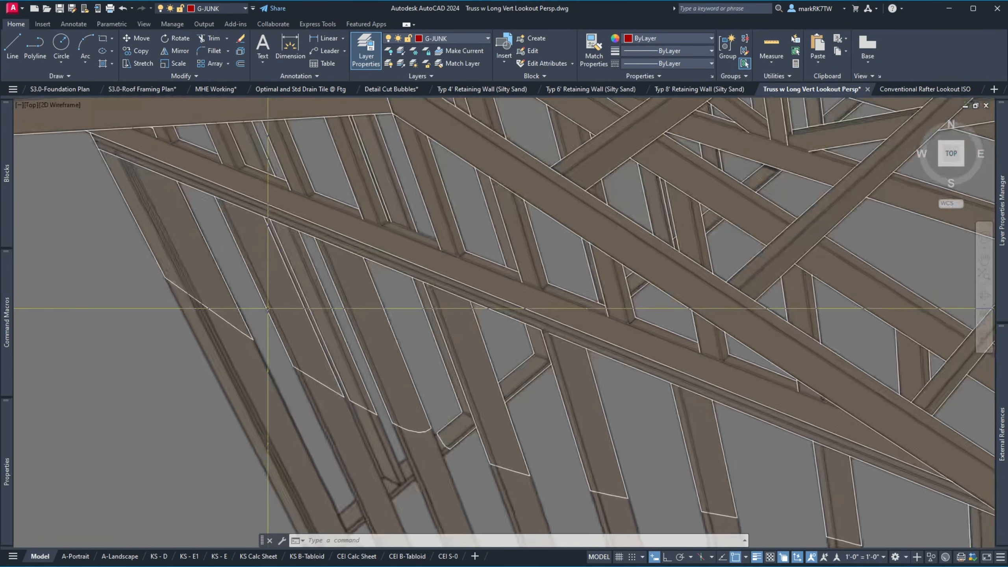
pyautogui.click(218, 314)
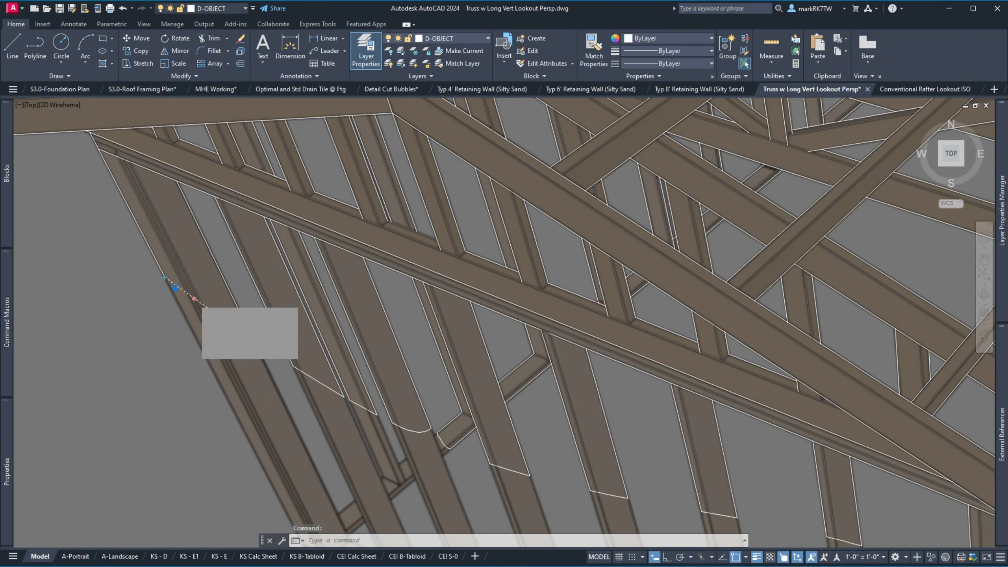
pyautogui.click(194, 298)
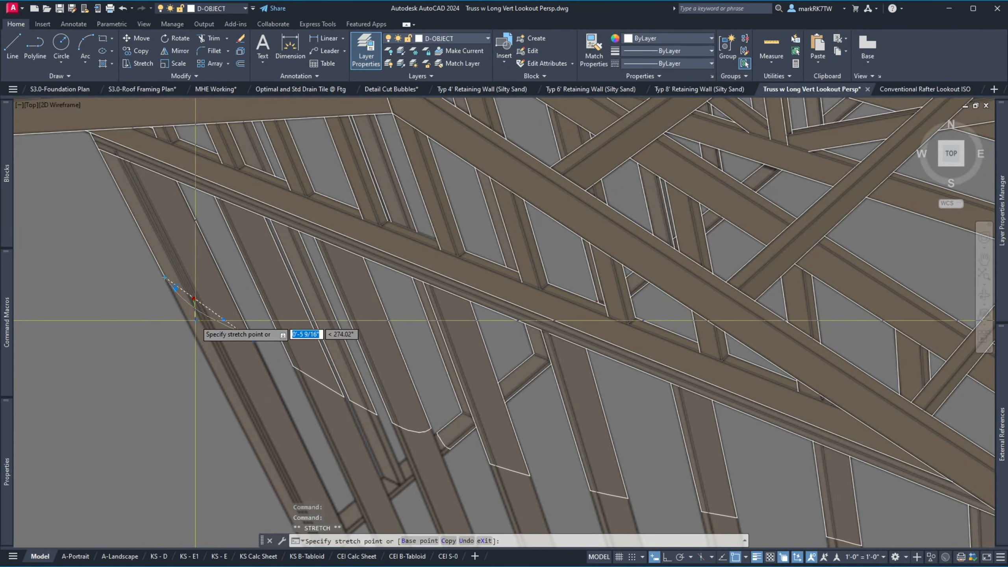
pyautogui.click(198, 342)
pyautogui.press('Escape')
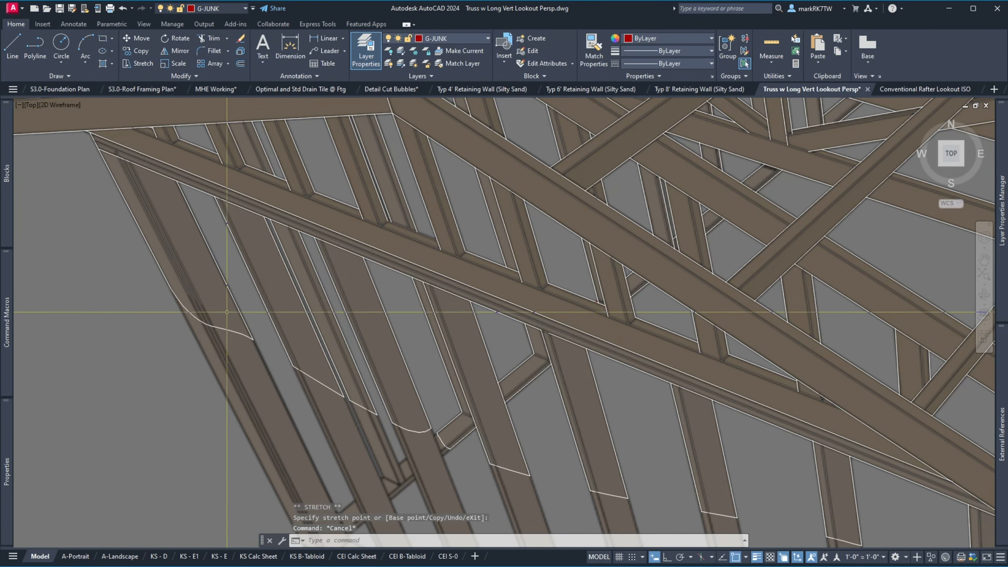
# Extend the outermost corner stud's inner edge lines down to its curved cutoff line.
pyautogui.write('ex')
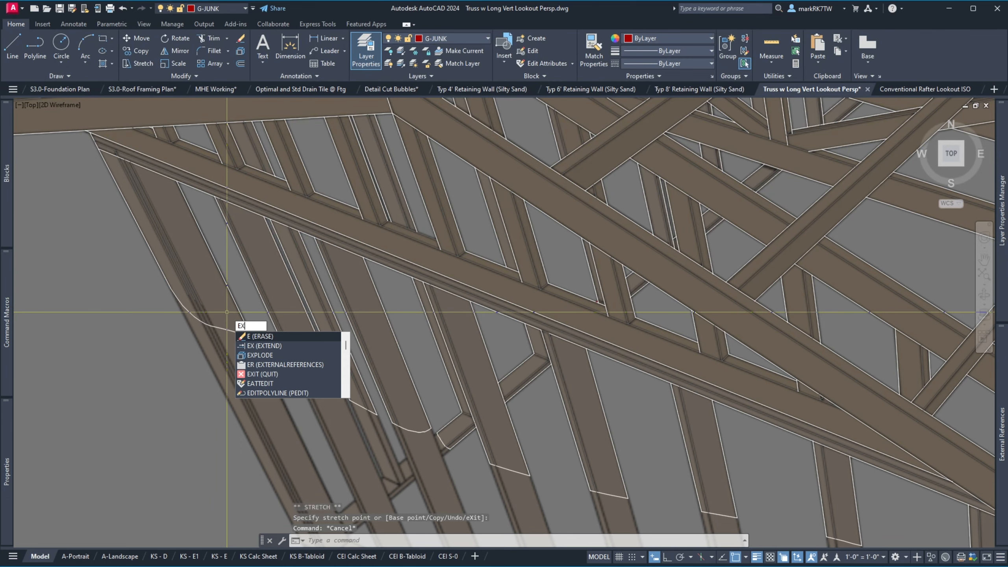
pyautogui.press('Return')
pyautogui.click(228, 315)
pyautogui.click(217, 339)
pyautogui.press('Return')
pyautogui.click(212, 299)
pyautogui.click(214, 290)
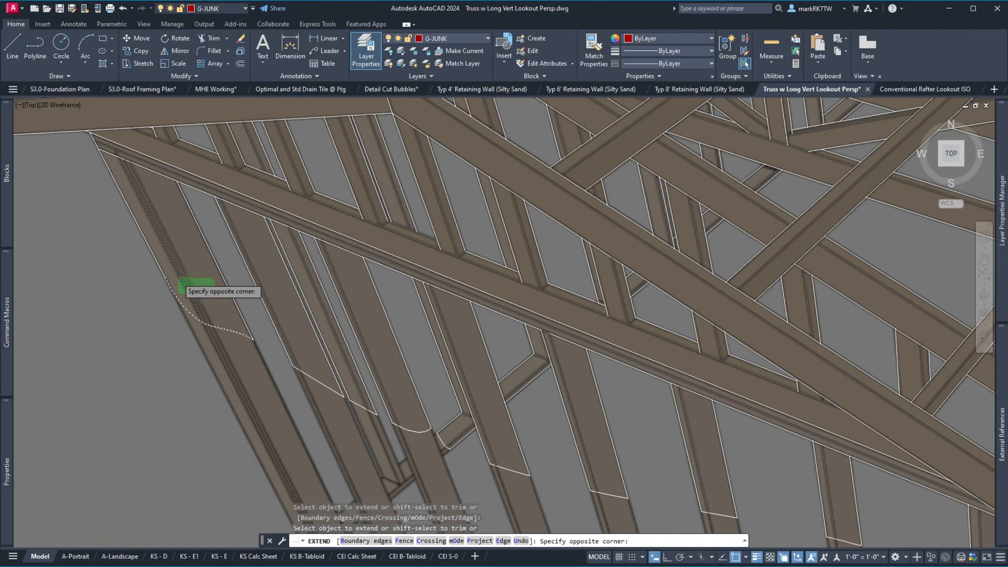
pyautogui.click(180, 277)
pyautogui.press('Return')
pyautogui.scroll(-5, 198, 308)
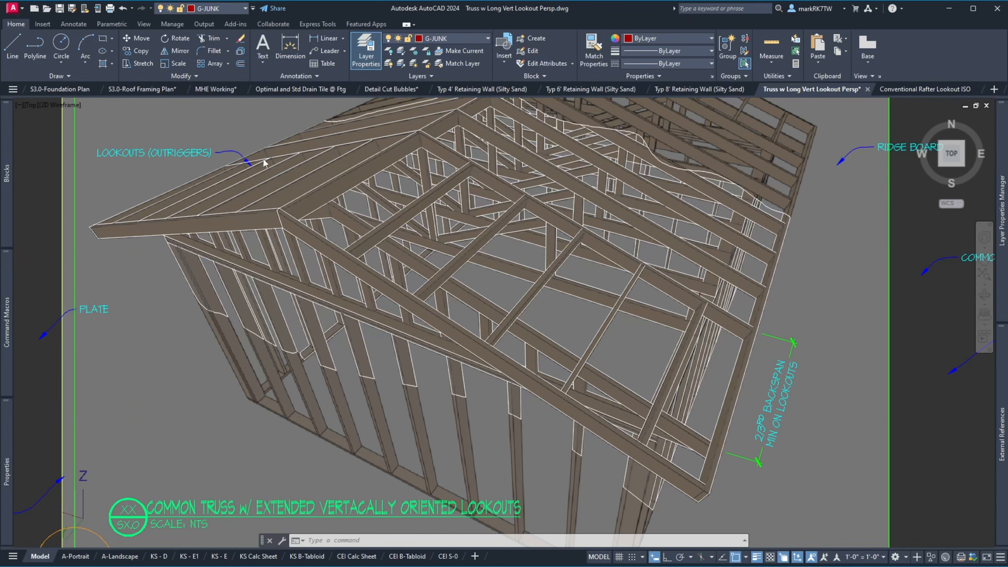
# Freeze the 3D-VIEWS layer to hide the framing image behind the linework.
pyautogui.click(216, 8)
pyautogui.moveTo(263, 240); pyautogui.dragTo(264, 25)
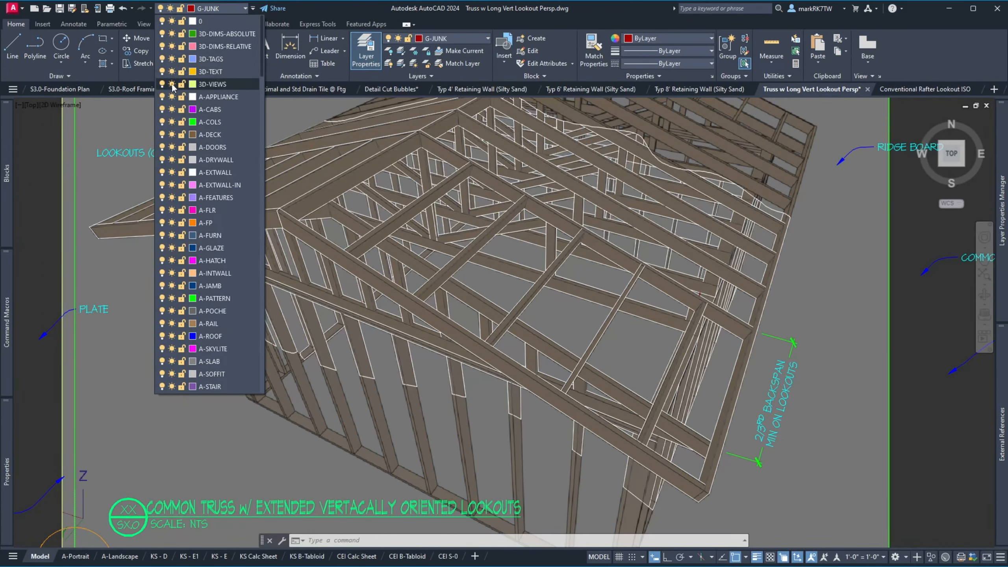
pyautogui.click(172, 85)
pyautogui.click(395, 398)
pyautogui.scroll(3, 310, 369)
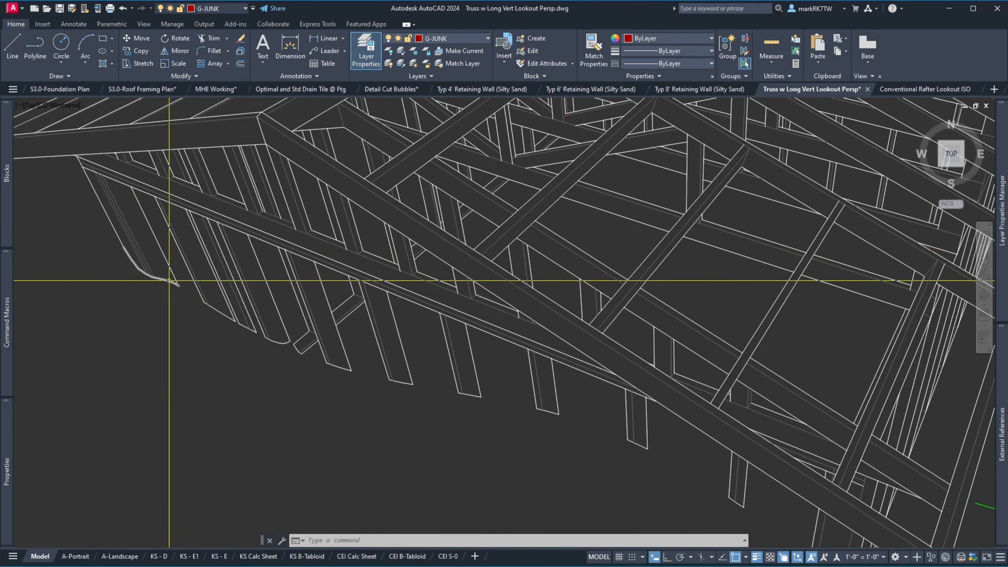
pyautogui.click(171, 283)
pyautogui.press('Escape')
pyautogui.press('Escape')
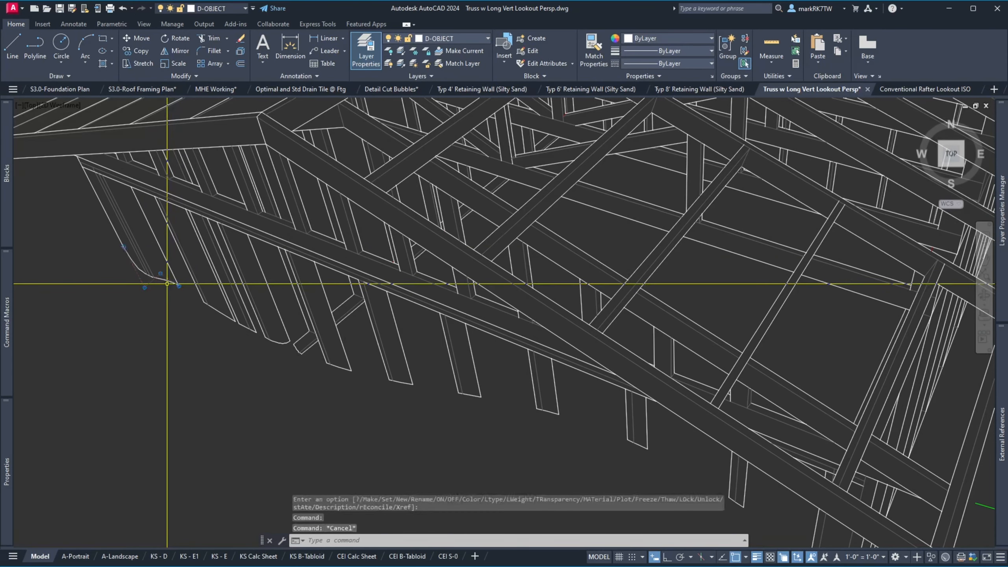
pyautogui.scroll(3, 167, 278)
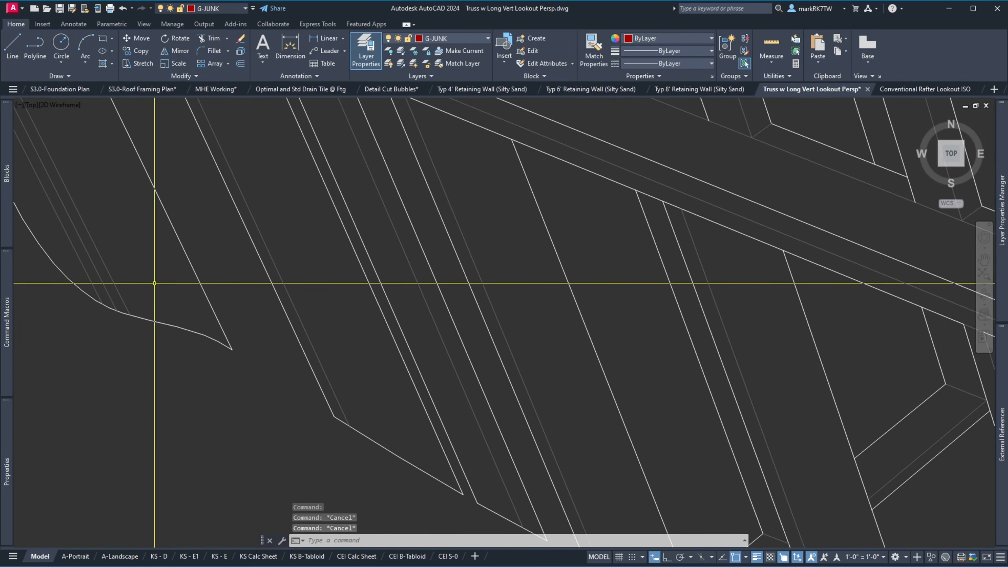
pyautogui.write('L')
pyautogui.press('Return')
pyautogui.press('Escape')
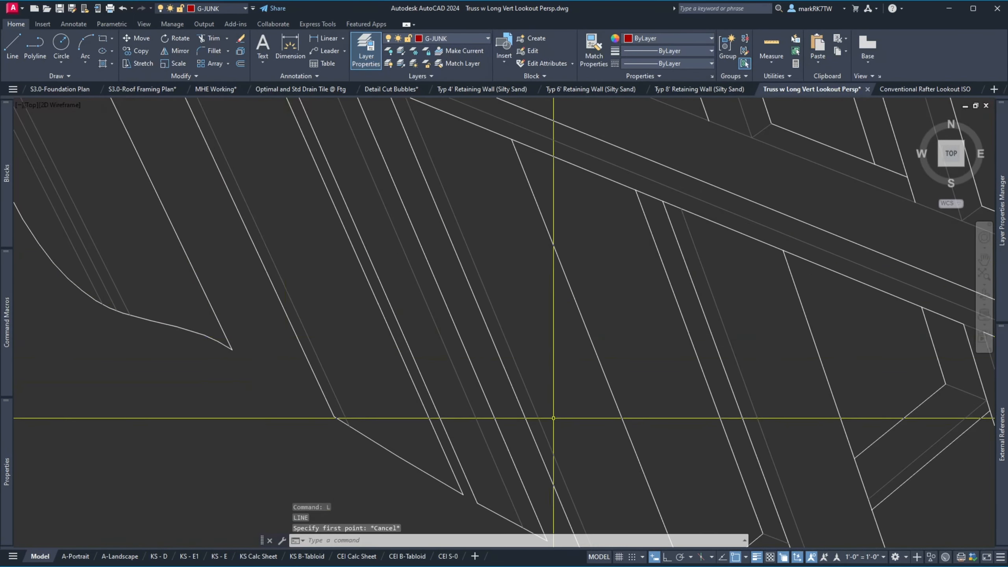
# Copy the blocking's upper edge line onto the outermost stud's cutoff curve, starting where the inner edge line ends.
pyautogui.write('co')
pyautogui.press('Return')
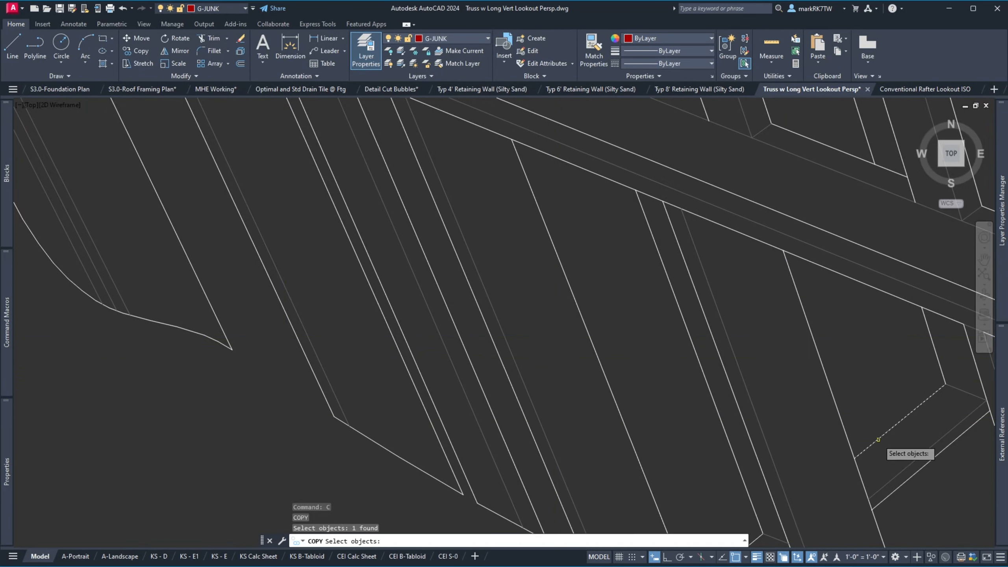
pyautogui.click(871, 443)
pyautogui.press('Return')
pyautogui.click(858, 456)
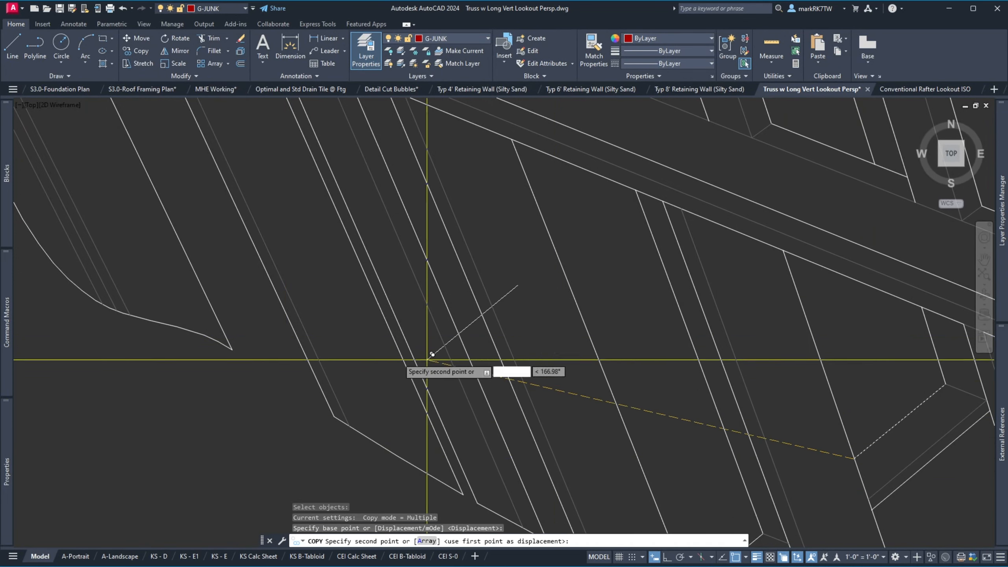
pyautogui.click(130, 314)
pyautogui.press('Return')
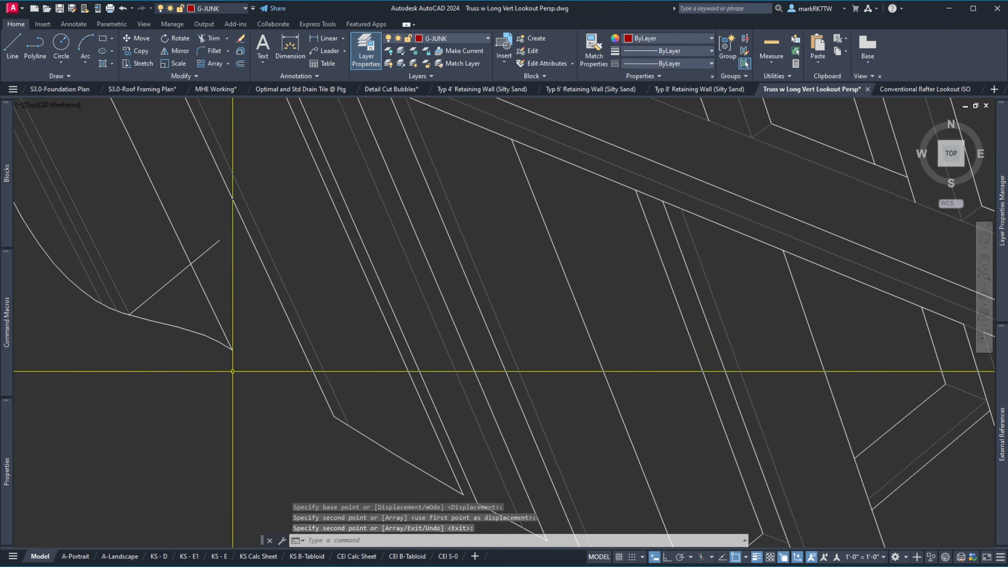
# Try to trim the outermost stud's outer edge and the copied line at their crossing, and undo the trim.
pyautogui.write('tr')
pyautogui.press('Return')
pyautogui.click(177, 284)
pyautogui.click(173, 281)
pyautogui.press('Return')
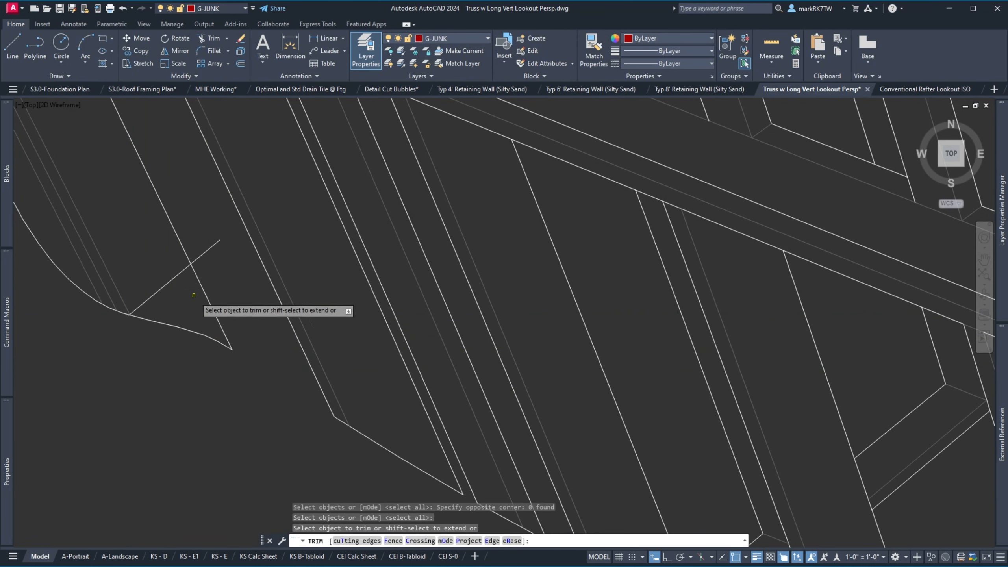
pyautogui.click(215, 293)
pyautogui.click(186, 260)
pyautogui.press('Return')
pyautogui.write('tr')
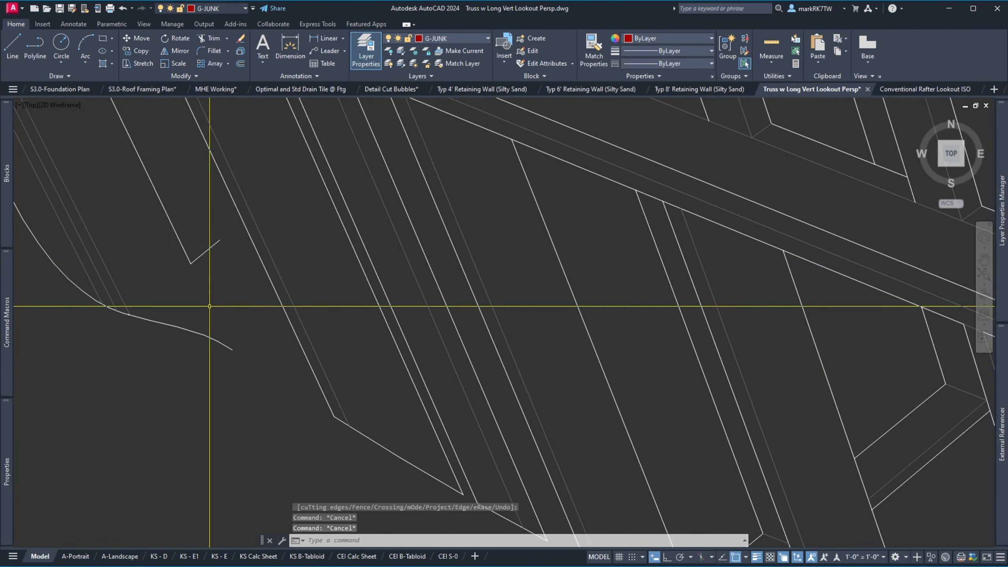
pyautogui.press('Return')
pyautogui.press('Escape')
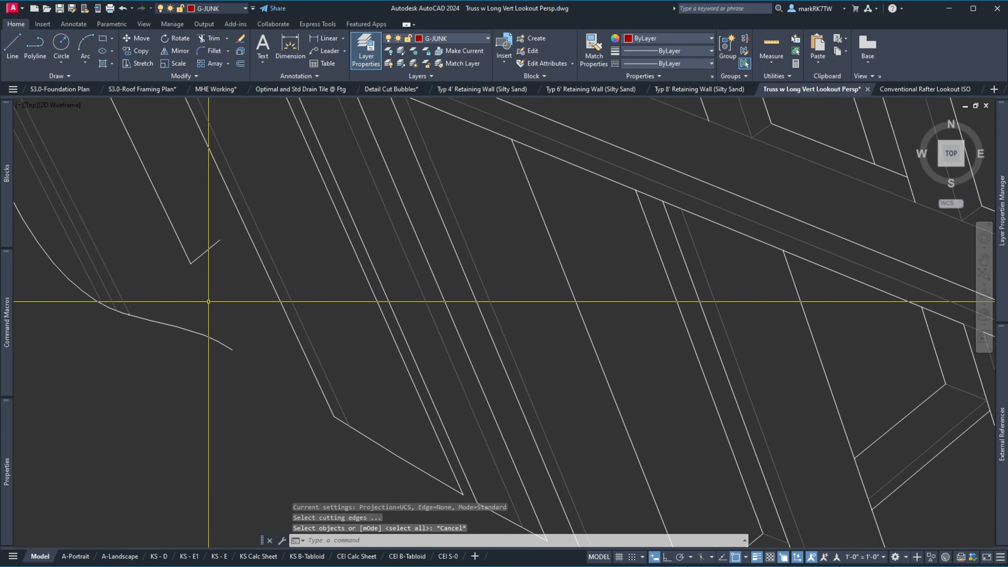
pyautogui.write('u')
pyautogui.press('Return')
# Trim the copied line, the stud's edge and the cutoff curve beyond their intersections to close the outermost stud's end.
pyautogui.write('tr')
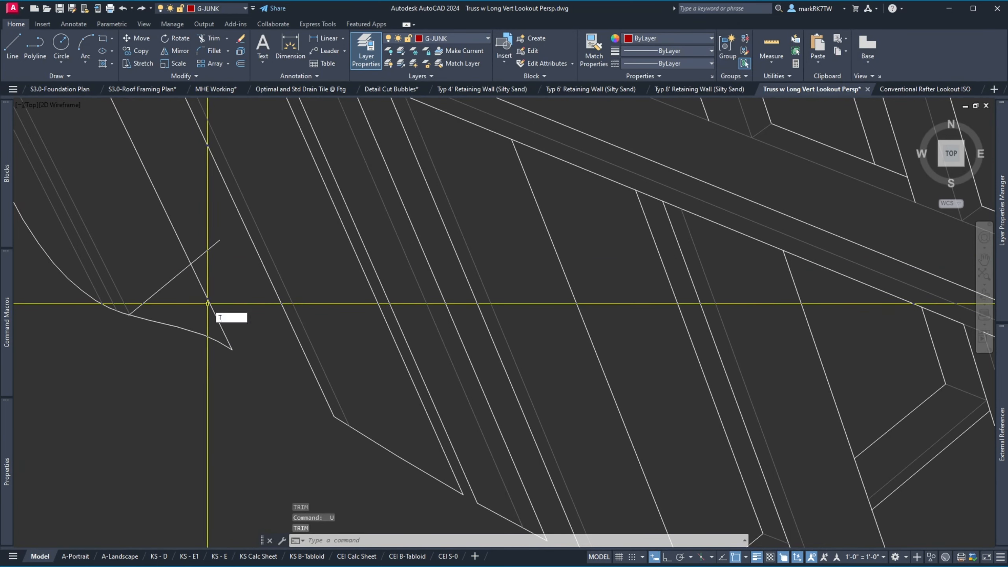
pyautogui.press('Return')
pyautogui.click(214, 289)
pyautogui.click(201, 264)
pyautogui.press('Return')
pyautogui.click(208, 249)
pyautogui.click(204, 291)
pyautogui.click(178, 327)
pyautogui.press('Return')
pyautogui.scroll(-6, 205, 350)
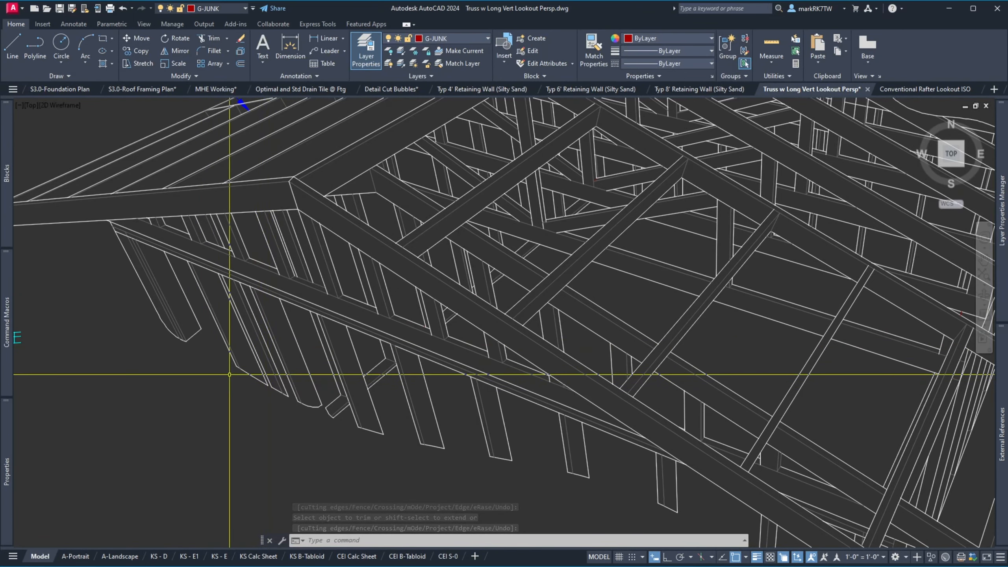
# Copy the outermost stud's angled end line to the cutoff line of the next stud.
pyautogui.scroll(4, 259, 359)
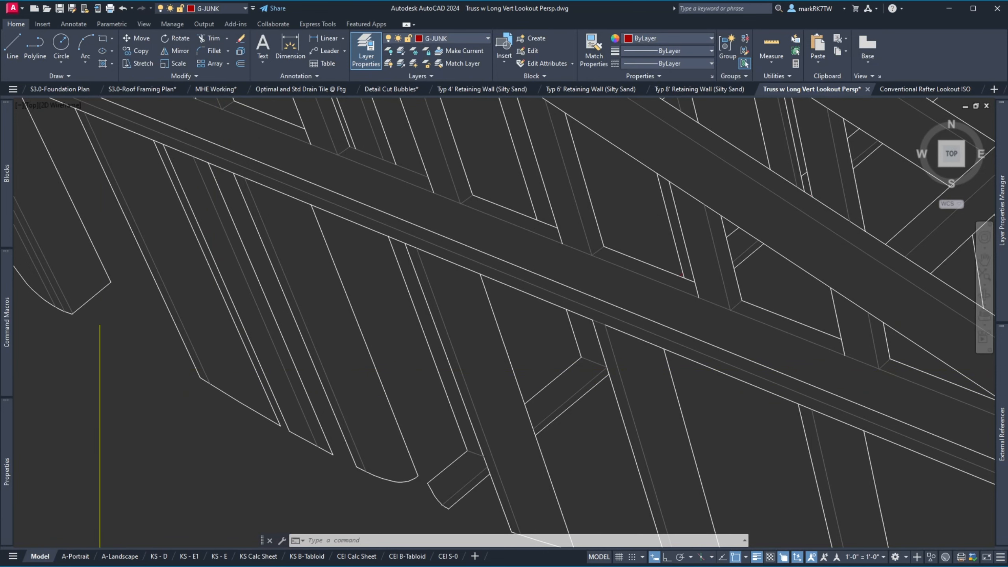
pyautogui.write('co')
pyautogui.press('Return')
pyautogui.click(88, 300)
pyautogui.press('Return')
pyautogui.click(71, 314)
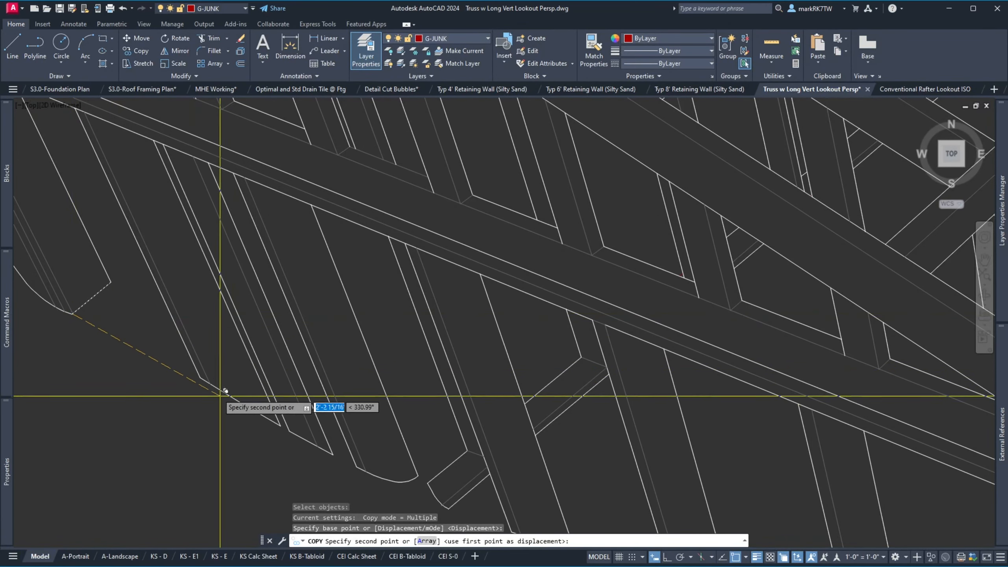
pyautogui.click(207, 382)
pyautogui.press('Return')
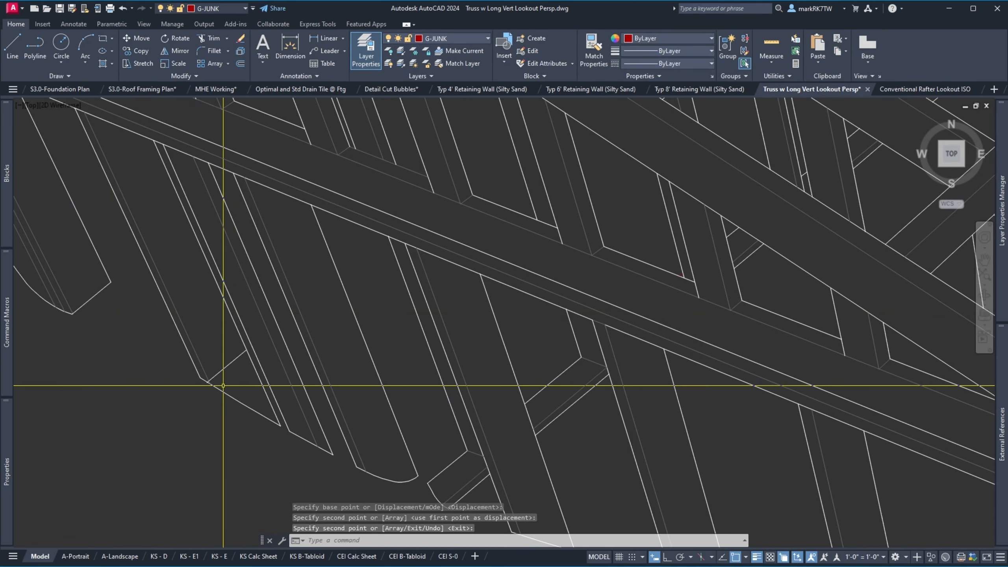
# Move the copied end line along the second stud's cutoff line toward the end of its inner edge line.
pyautogui.scroll(5, 214, 381)
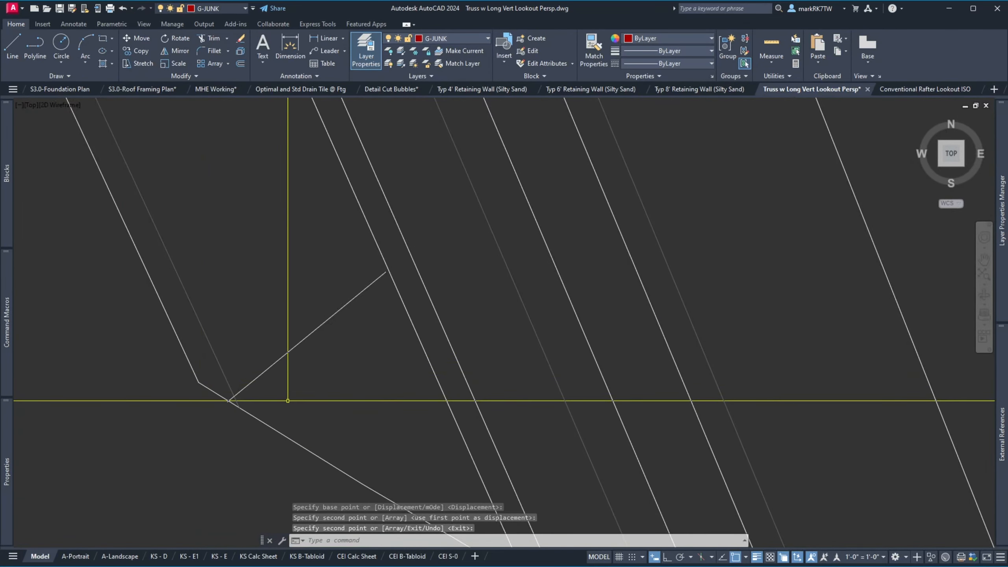
pyautogui.write('m')
pyautogui.press('Return')
pyautogui.click(277, 401)
pyautogui.click(256, 353)
pyautogui.press('Return')
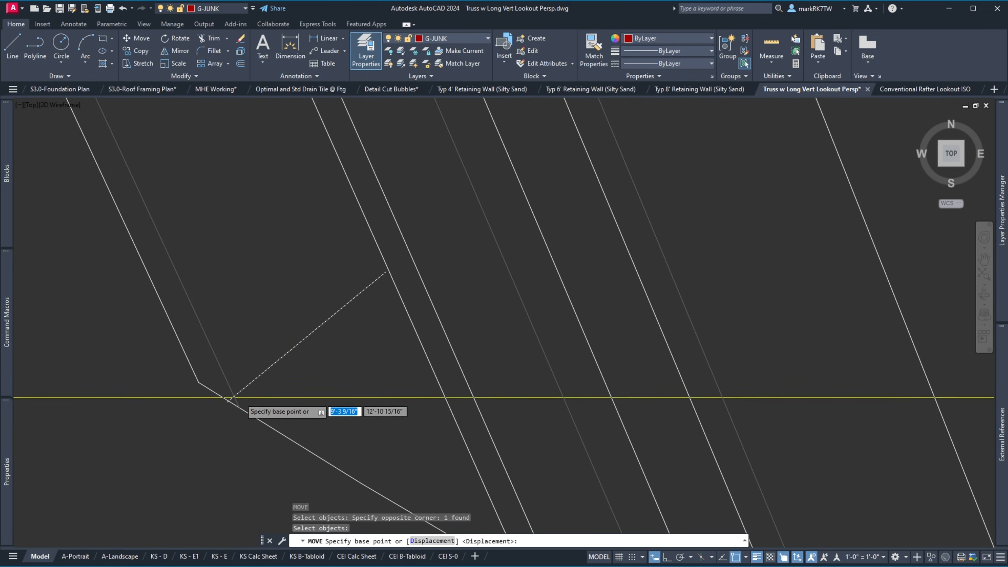
pyautogui.click(237, 407)
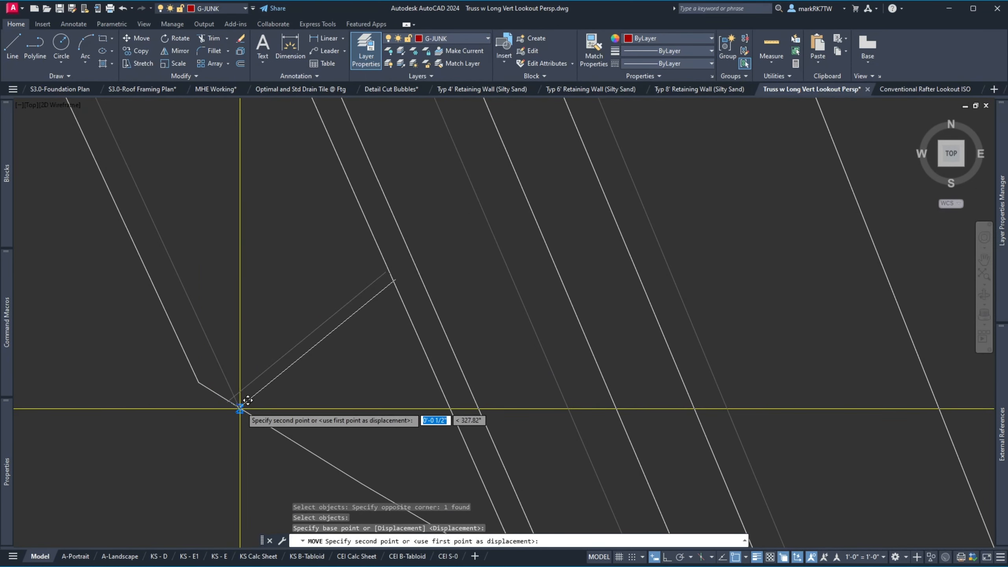
pyautogui.click(246, 410)
# Shift the copied end line's lower end closer to where the inner edge line meets the cutoff line.
pyautogui.scroll(4, 242, 412)
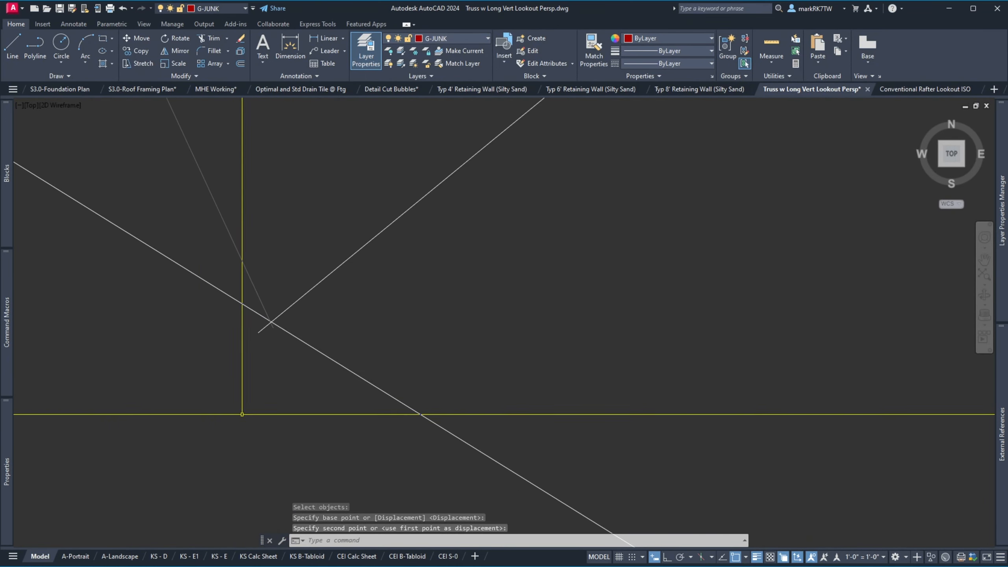
pyautogui.press('space')
pyautogui.click(265, 325)
pyautogui.press('Return')
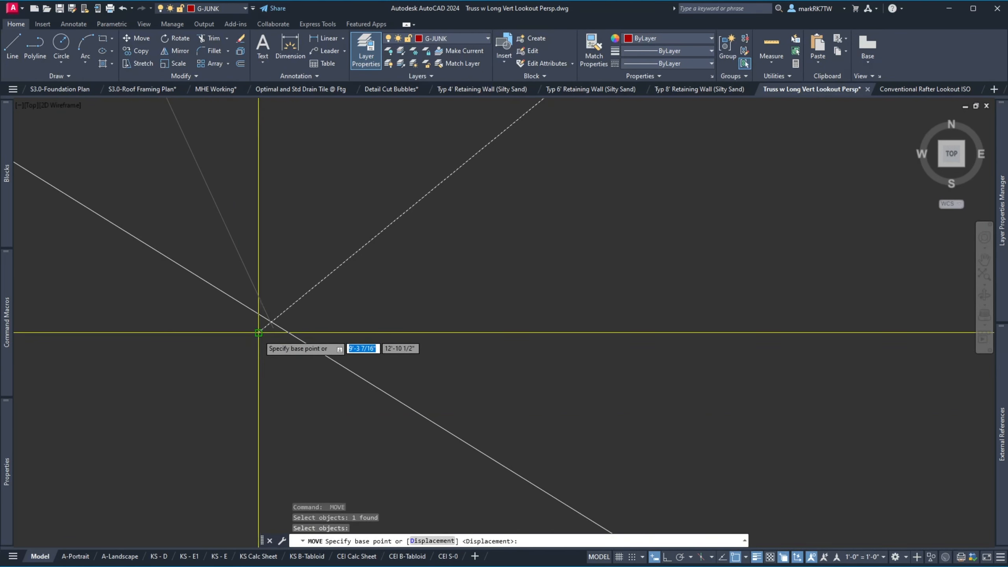
pyautogui.click(272, 327)
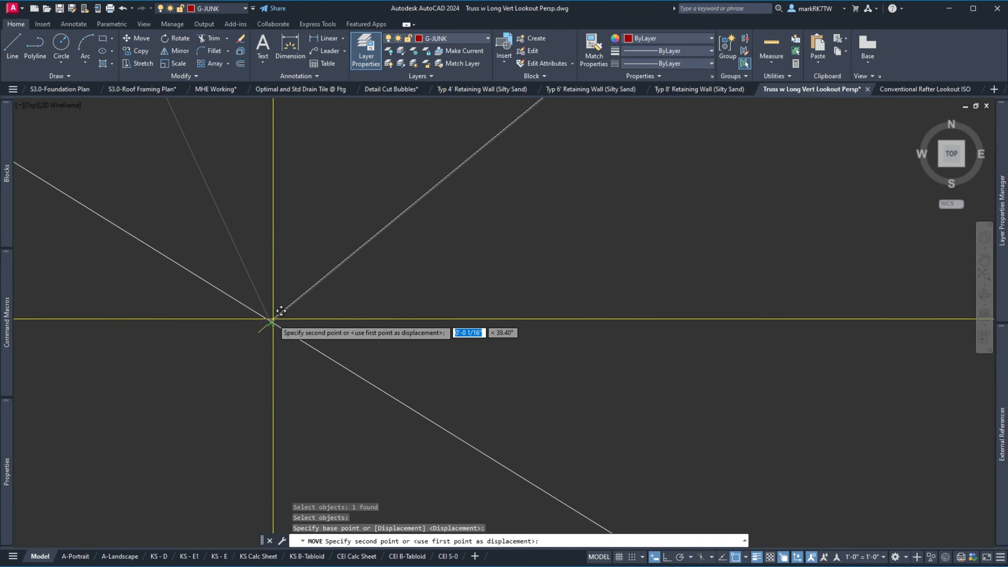
pyautogui.click(271, 322)
# Regenerate the model and move the copied end line's lower endpoint exactly onto the end of the stud's inner edge line.
pyautogui.scroll(5, 273, 326)
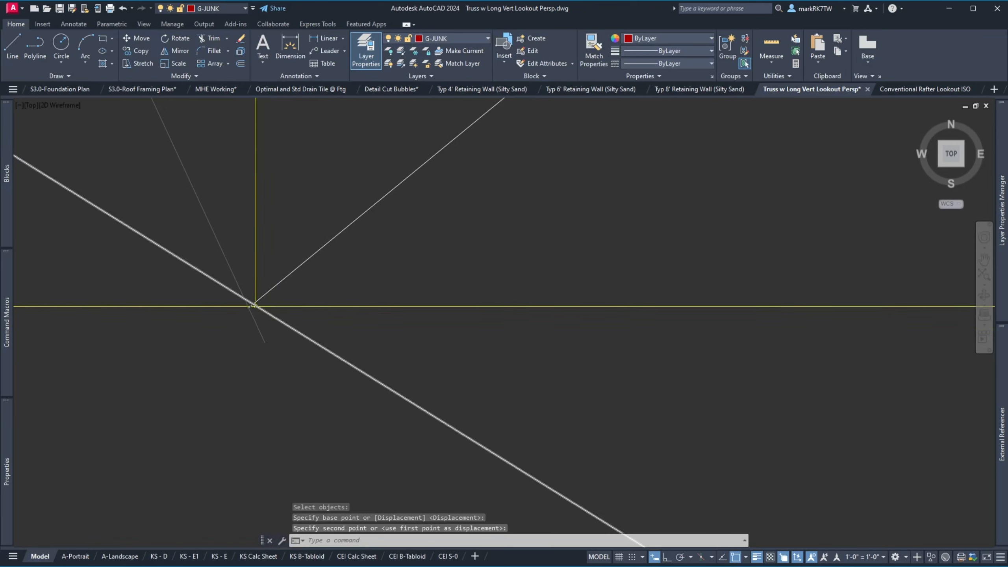
pyautogui.scroll(3, 255, 305)
pyautogui.write('REA')
pyautogui.press('Return')
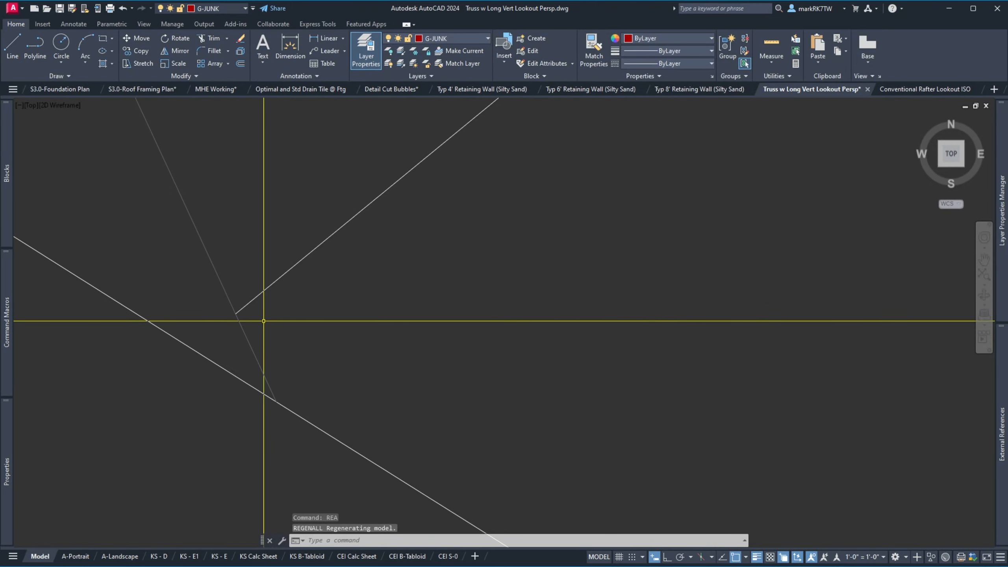
pyautogui.write('M')
pyautogui.press('Return')
pyautogui.click(282, 304)
pyautogui.click(250, 278)
pyautogui.press('Return')
pyautogui.click(236, 314)
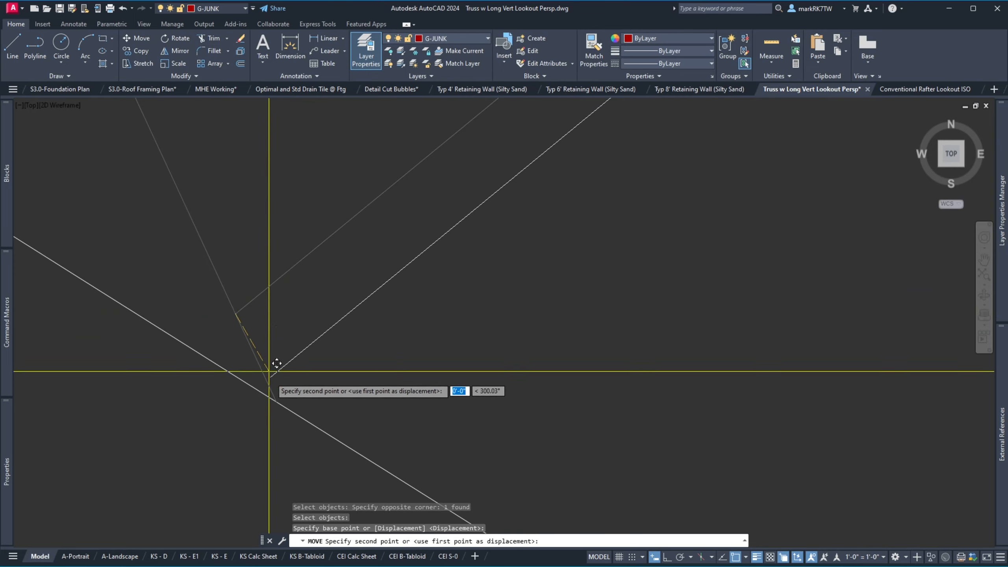
pyautogui.click(276, 401)
pyautogui.scroll(-5, 265, 358)
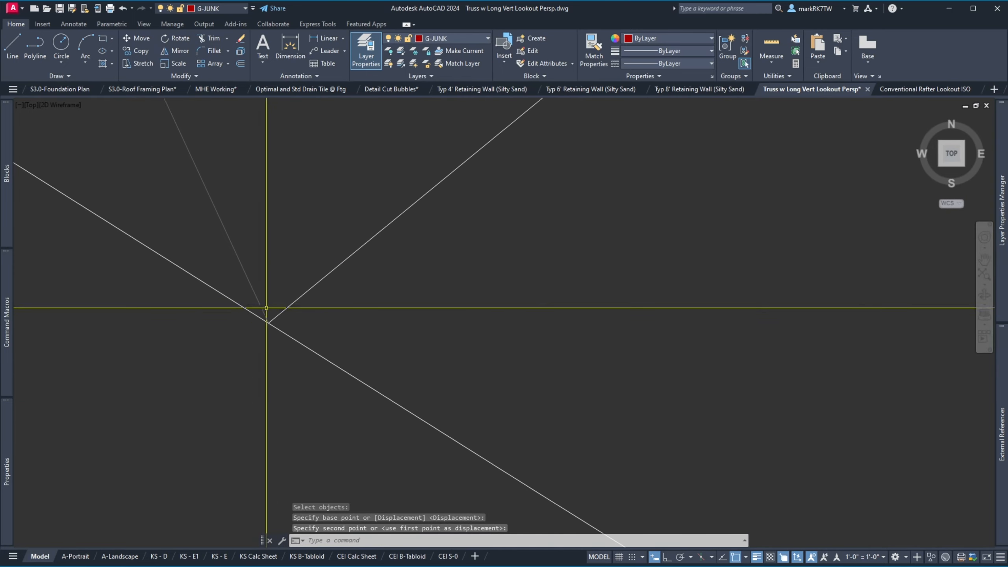
pyautogui.scroll(2, 254, 361)
pyautogui.scroll(-2, 288, 365)
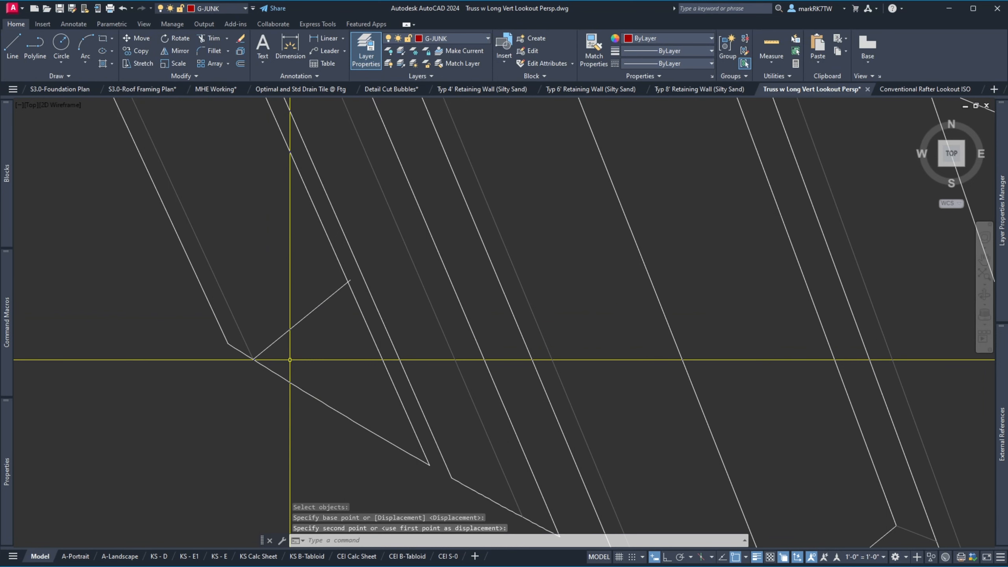
pyautogui.write('C')
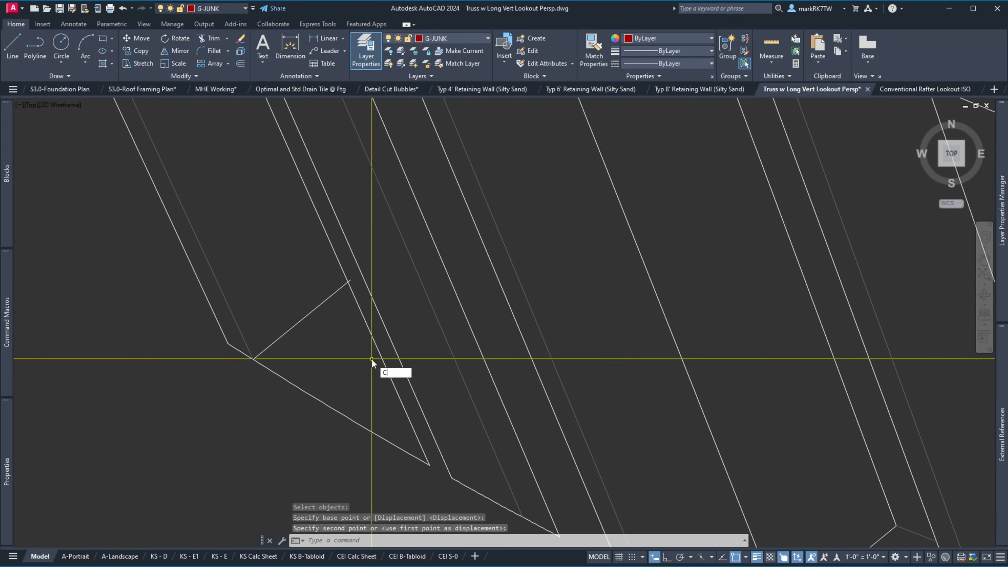
pyautogui.write('G')
pyautogui.press('Escape')
pyautogui.press('Escape')
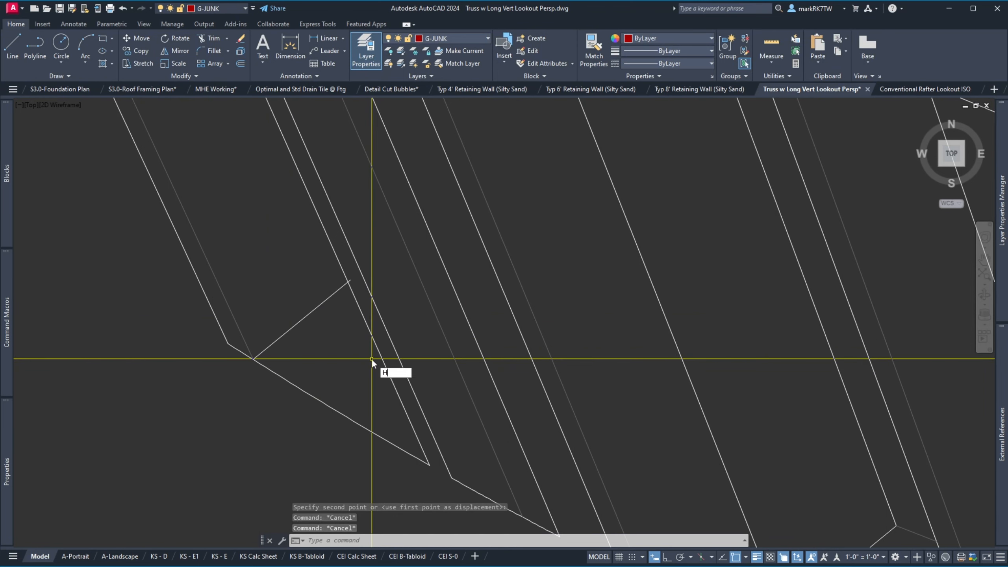
pyautogui.write('H')
pyautogui.press('Return')
pyautogui.press('Escape')
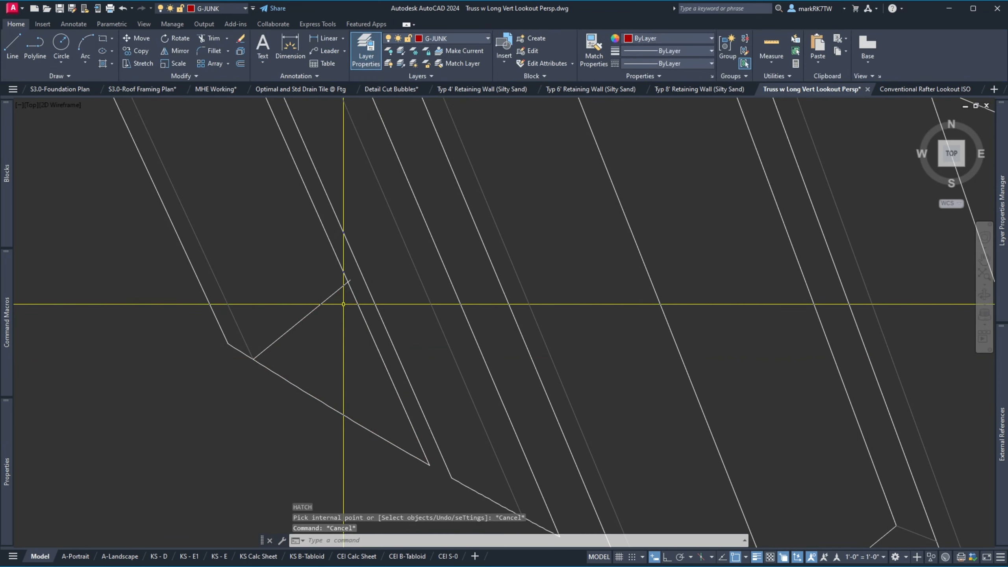
# Join the copied end line and the second stud's far edge into a sharp corner with a zero-distance Chamfer.
pyautogui.write('CHA')
pyautogui.press('Return')
pyautogui.click(332, 295)
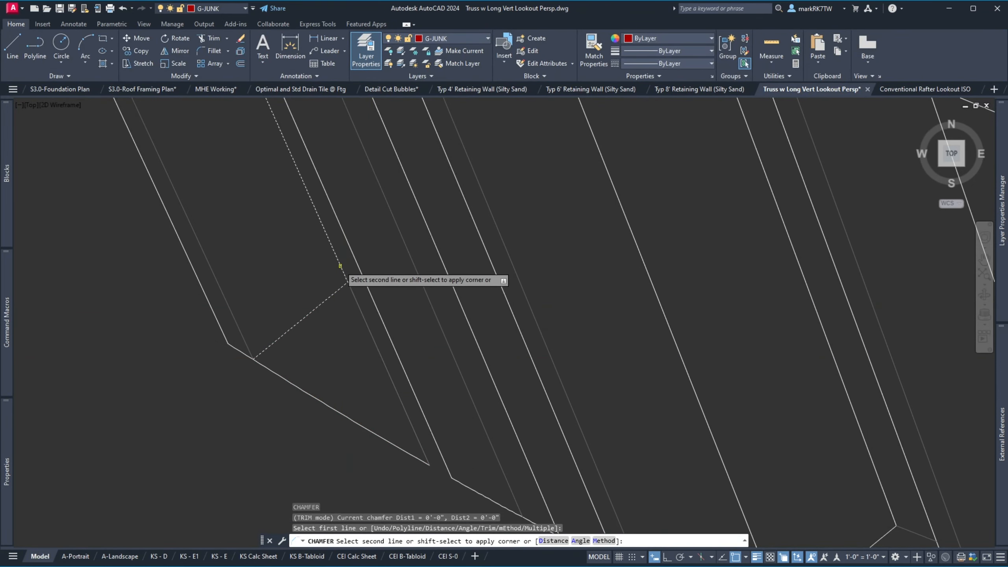
pyautogui.click(341, 267)
pyautogui.press('Return')
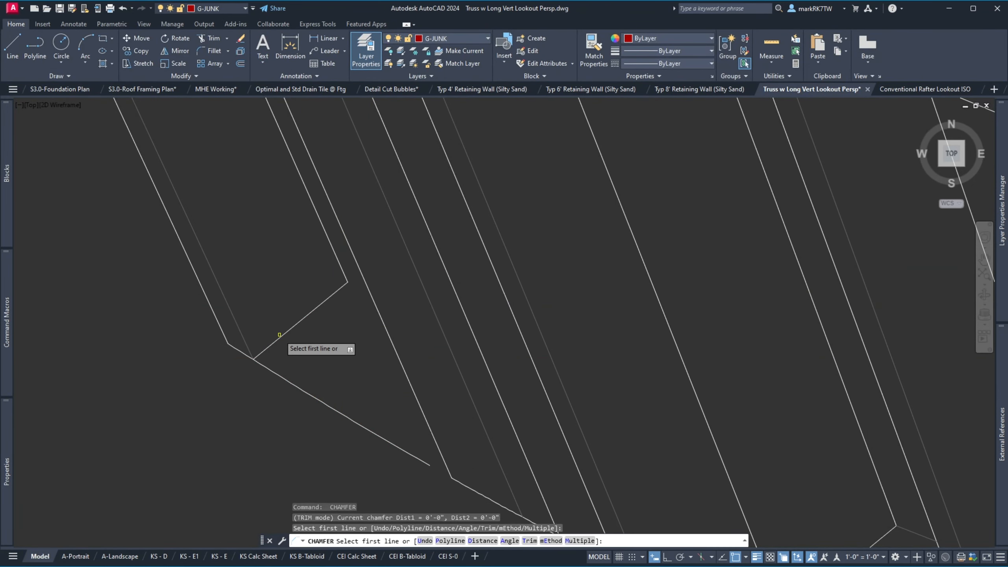
# Trim the excess of the second stud's cutoff line beyond its angled end line.
pyautogui.press('Escape')
pyautogui.click(272, 369)
pyautogui.press('Escape')
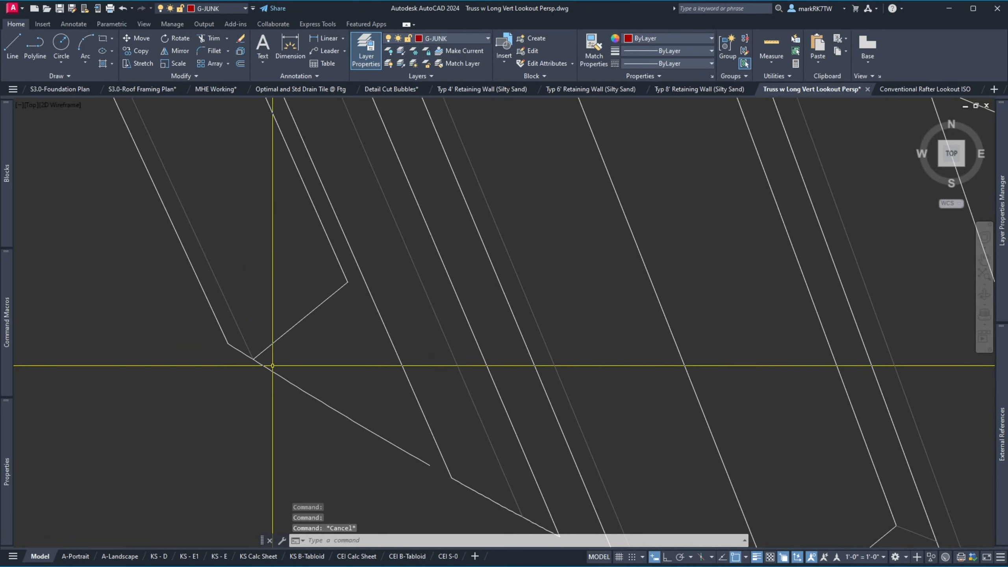
pyautogui.write('tr')
pyautogui.press('Return')
pyautogui.click(288, 362)
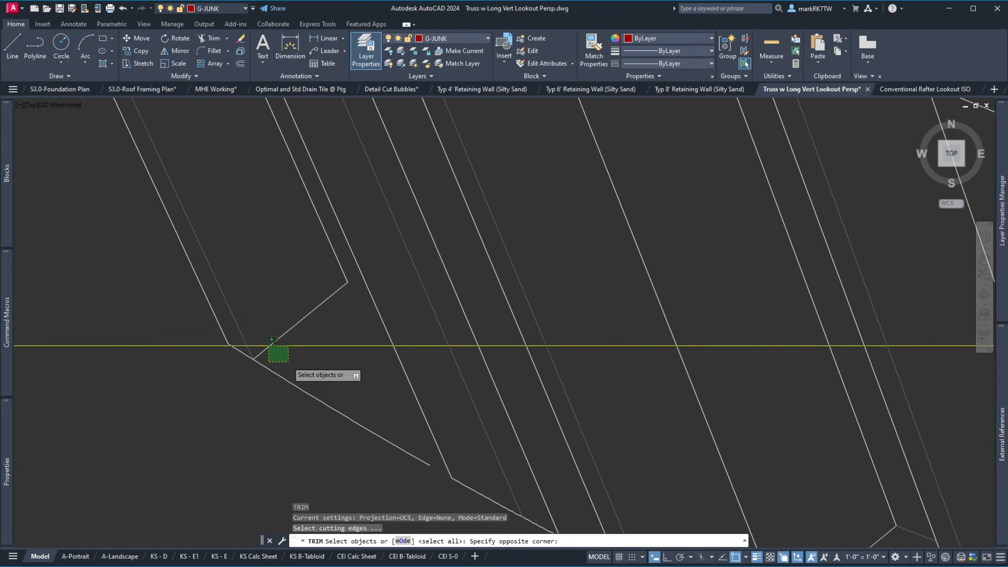
pyautogui.click(270, 345)
pyautogui.press('Return')
pyautogui.click(295, 360)
pyautogui.click(255, 404)
pyautogui.press('Return')
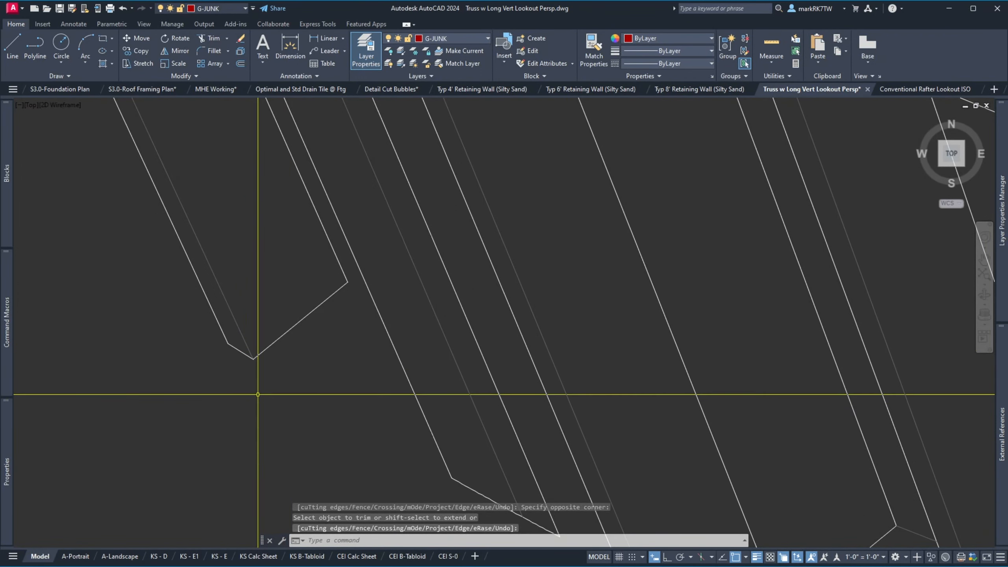
# Draw an angled end line about 2 5/8" long from the third stud's cutoff line, near its inner edge line, across its far edge.
pyautogui.scroll(-3, 258, 400)
pyautogui.scroll(-2, 367, 452)
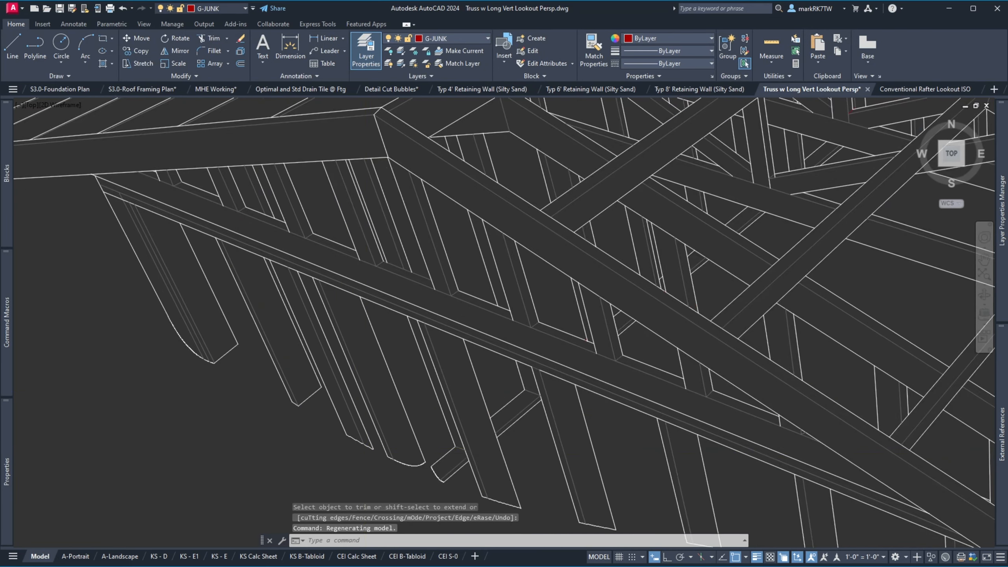
pyautogui.scroll(5, 367, 455)
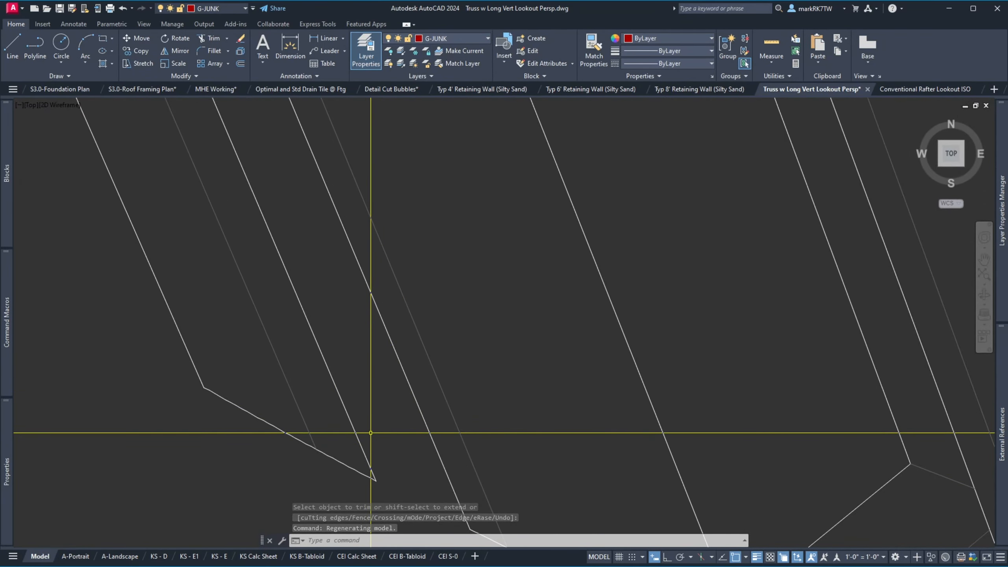
pyautogui.write('l')
pyautogui.press('Return')
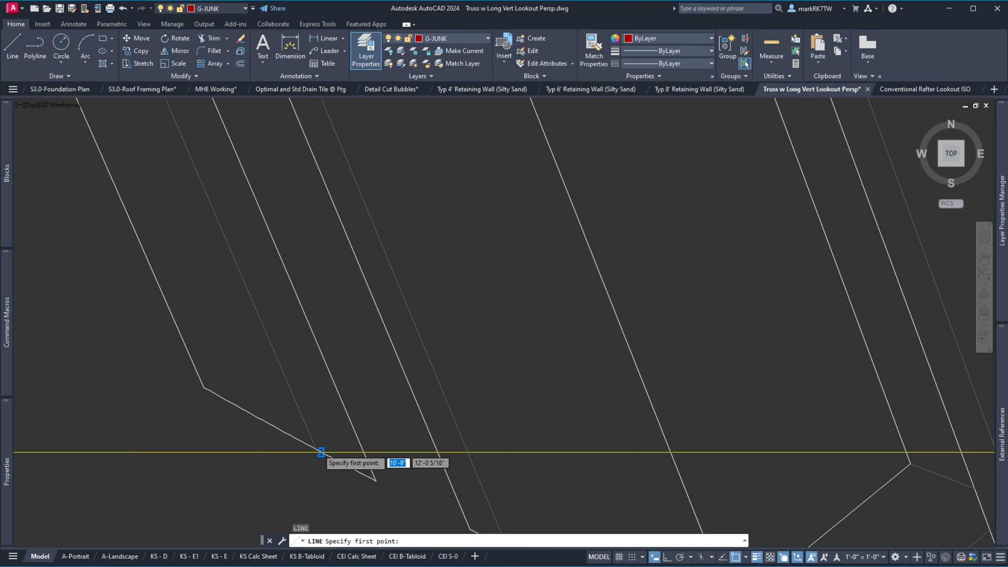
pyautogui.click(321, 452)
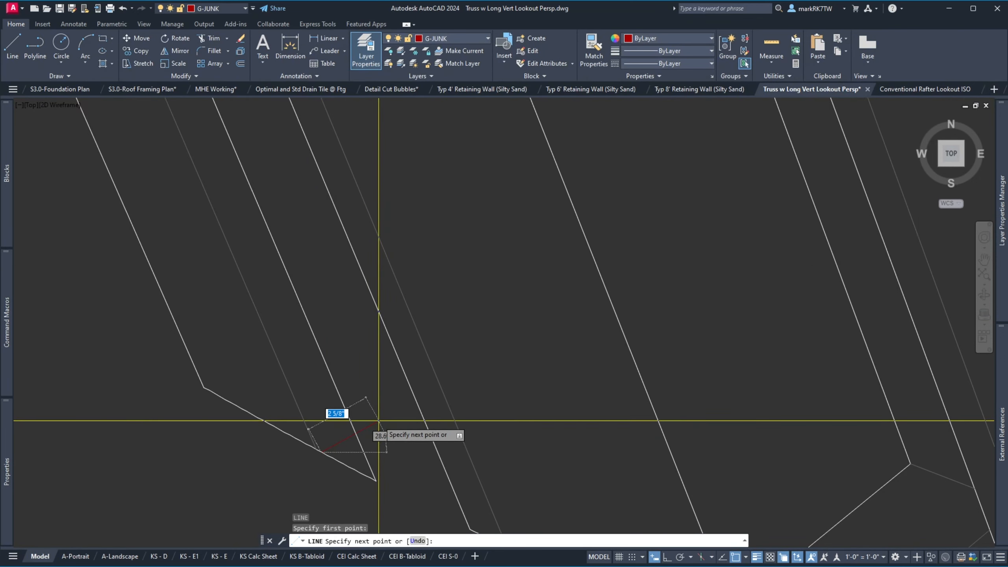
pyautogui.click(379, 420)
pyautogui.press('Return')
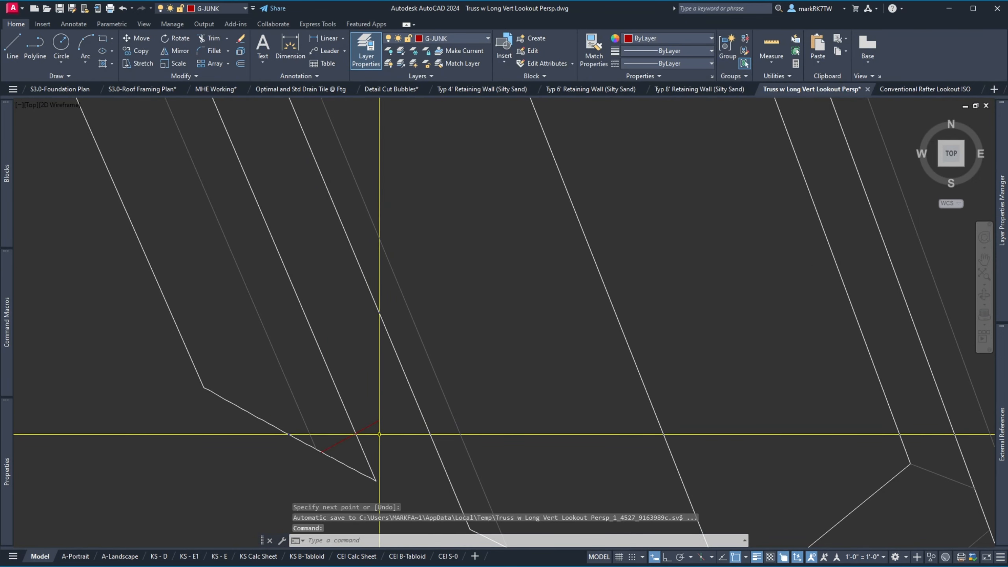
# Match the new end line's properties to the third stud's far edge line.
pyautogui.write('MA')
pyautogui.press('Return')
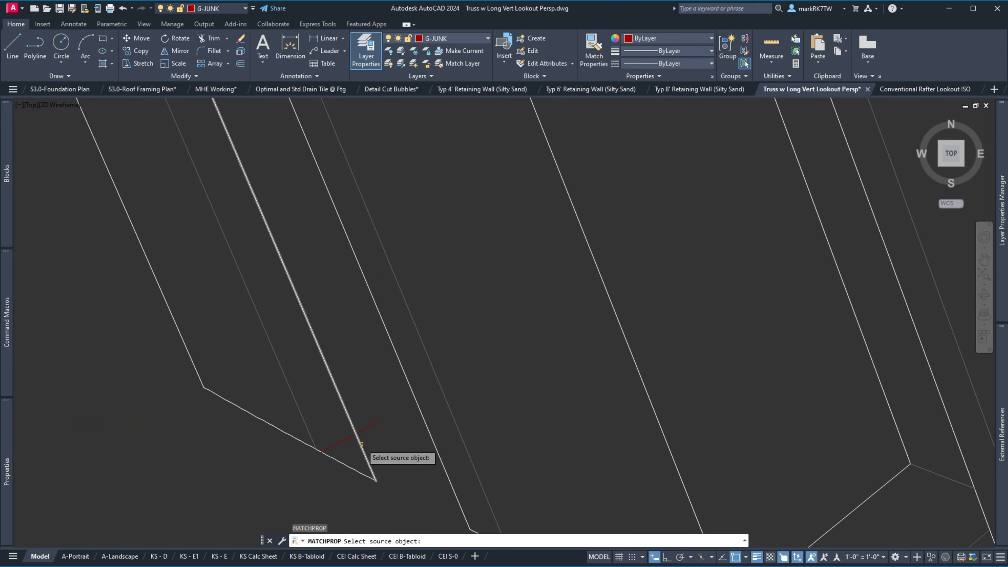
pyautogui.click(356, 439)
pyautogui.click(357, 435)
pyautogui.press('Return')
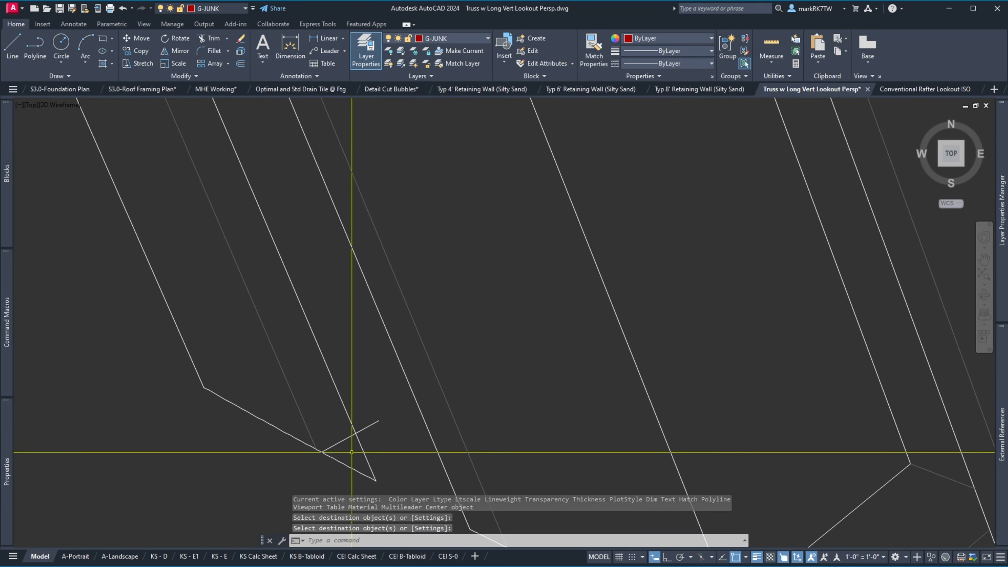
# Regenerate the model and move the new end line's lower endpoint onto the end of the third stud's inner edge line.
pyautogui.write('REA')
pyautogui.press('Return')
pyautogui.scroll(4, 325, 451)
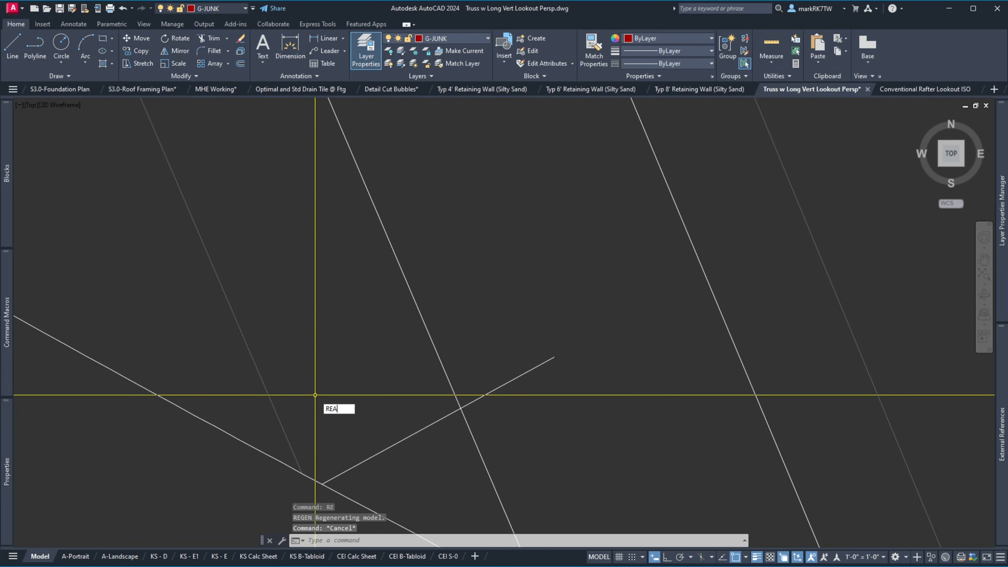
pyautogui.press('Return')
pyautogui.click(382, 460)
pyautogui.click(373, 446)
pyautogui.press('Return')
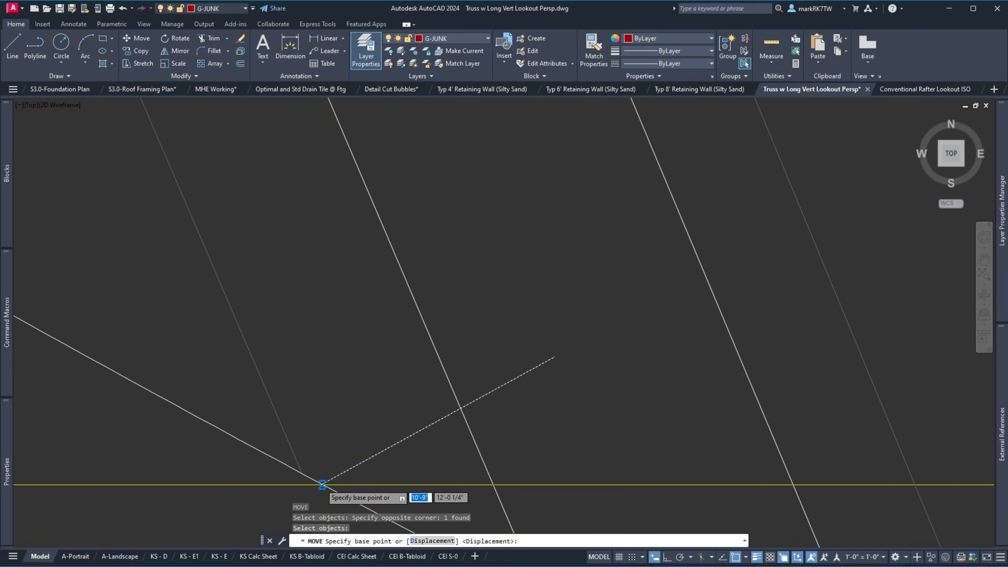
pyautogui.click(323, 484)
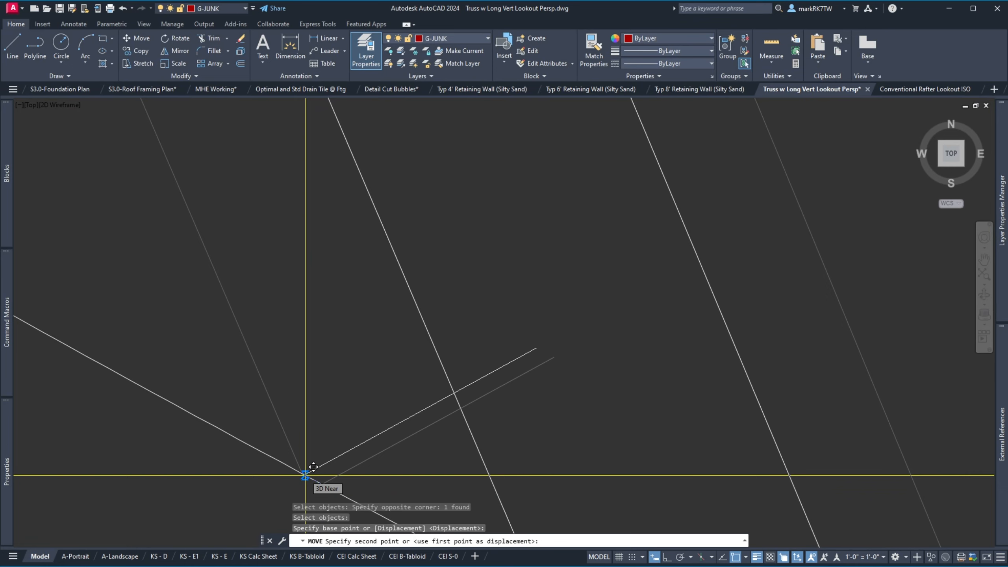
pyautogui.write('EN')
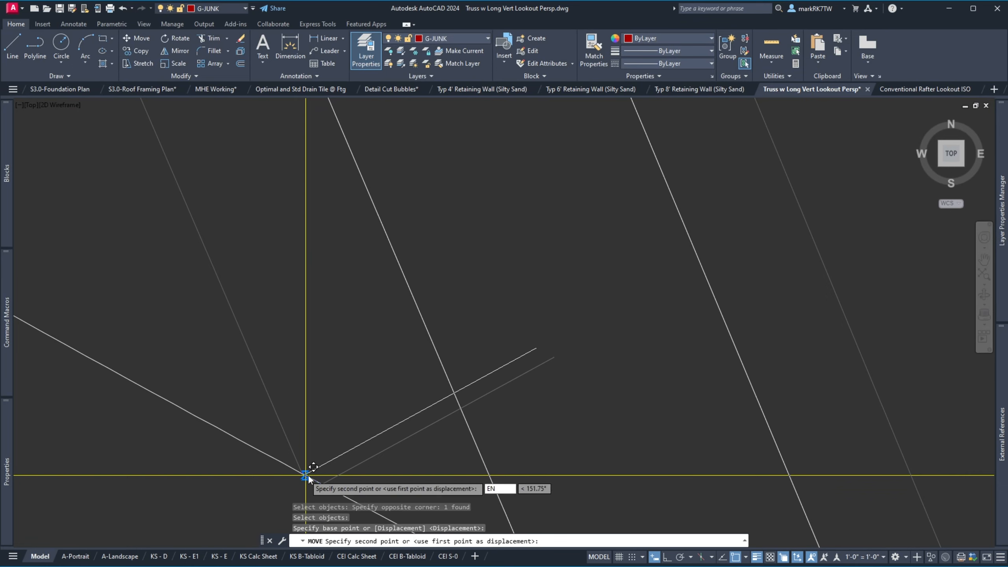
pyautogui.write('D')
pyautogui.press('Return')
pyautogui.click(305, 474)
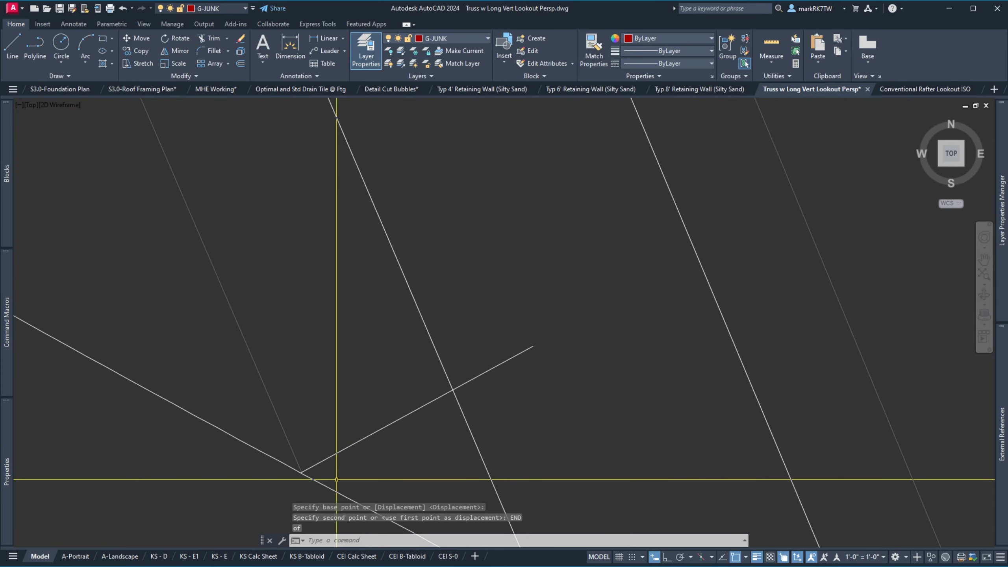
pyautogui.press('Escape')
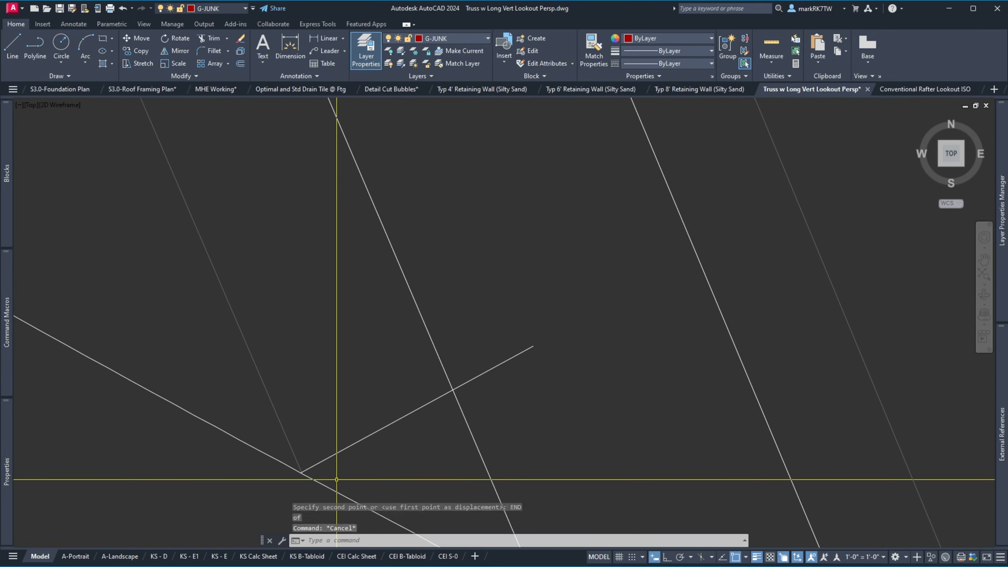
# Join the end line and the third stud's far edge into a sharp corner with a zero-distance Chamfer.
pyautogui.write('CHA')
pyautogui.press('Return')
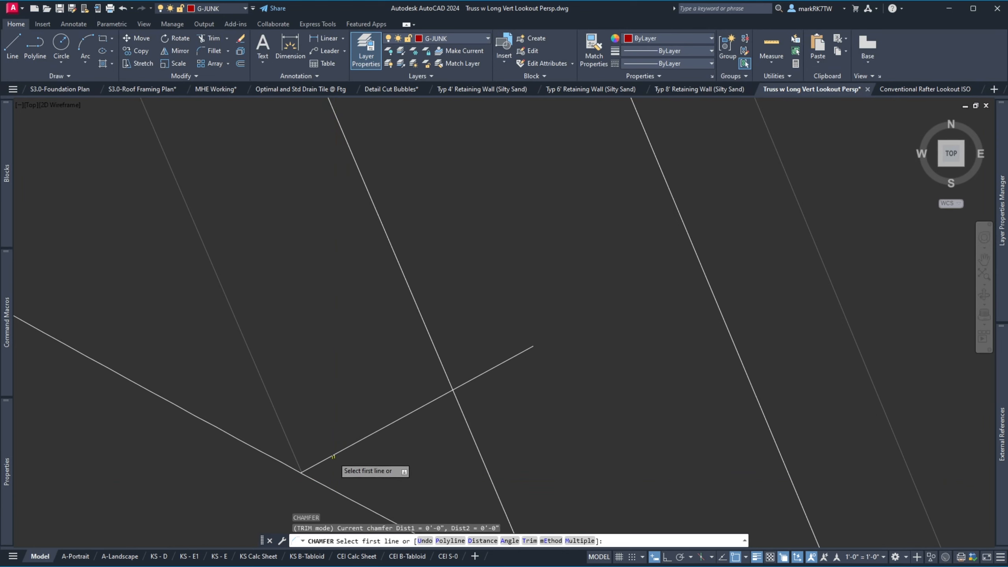
pyautogui.click(379, 431)
pyautogui.click(445, 377)
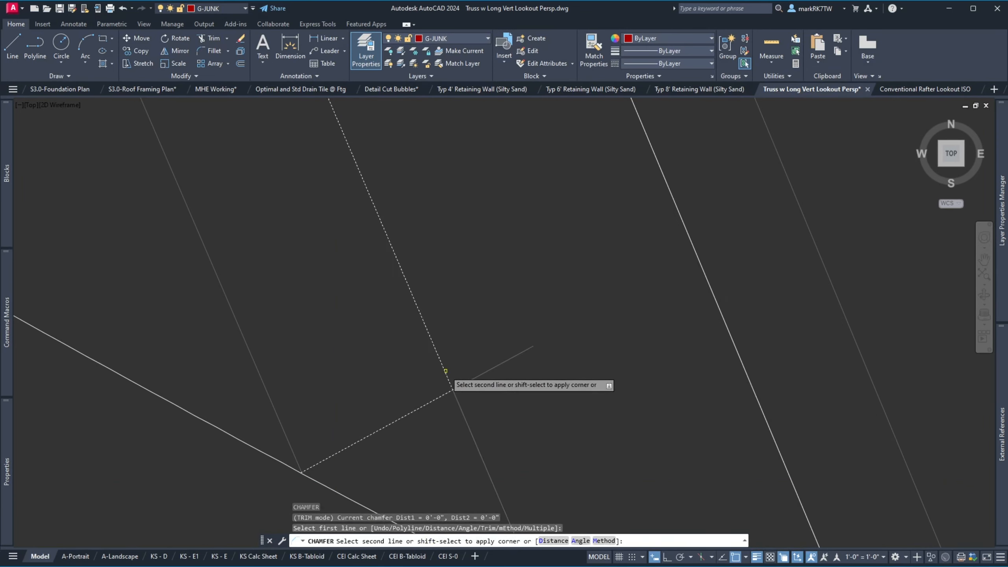
# Trim the third stud's cutoff line back to its angled end line.
pyautogui.write('TR')
pyautogui.press('Return')
pyautogui.click(373, 470)
pyautogui.click(354, 437)
pyautogui.press('Return')
pyautogui.click(385, 467)
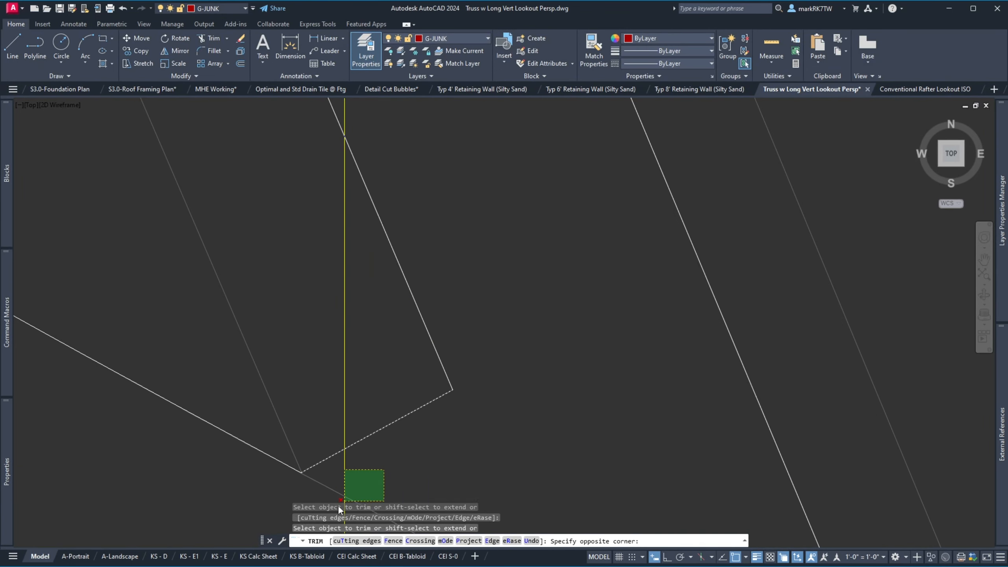
pyautogui.press('Return')
# Examine the reshaped stud ends and the framing around them, and zoom to the extents of the whole drawing.
pyautogui.scroll(6, 349, 401)
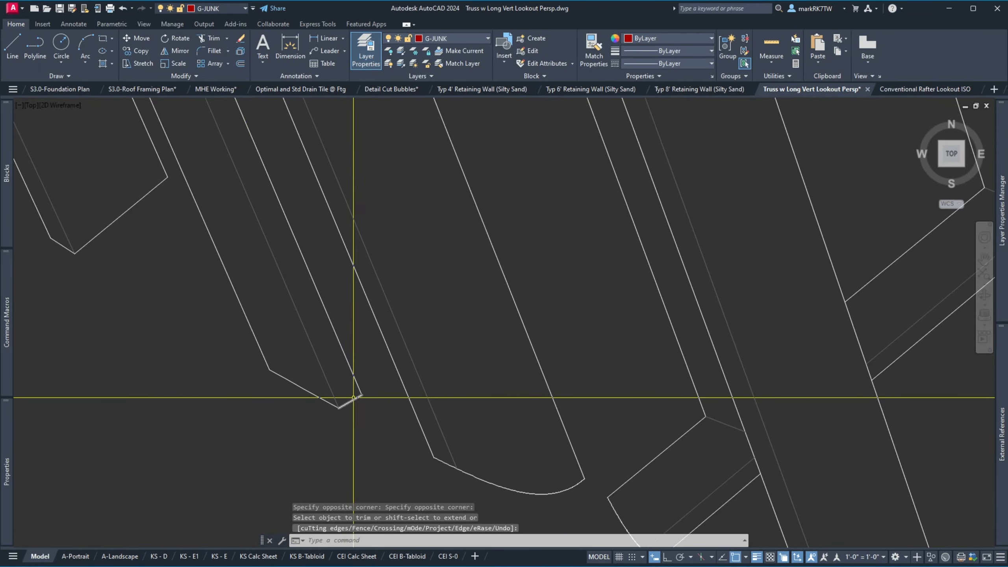
pyautogui.scroll(-3, 366, 422)
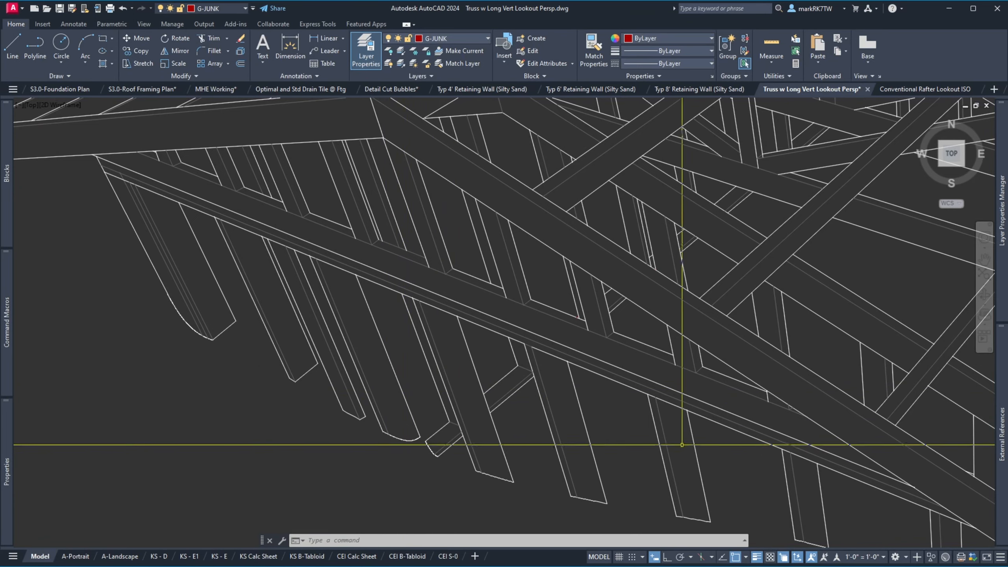
pyautogui.scroll(-2, 468, 445)
pyautogui.scroll(-2, 460, 431)
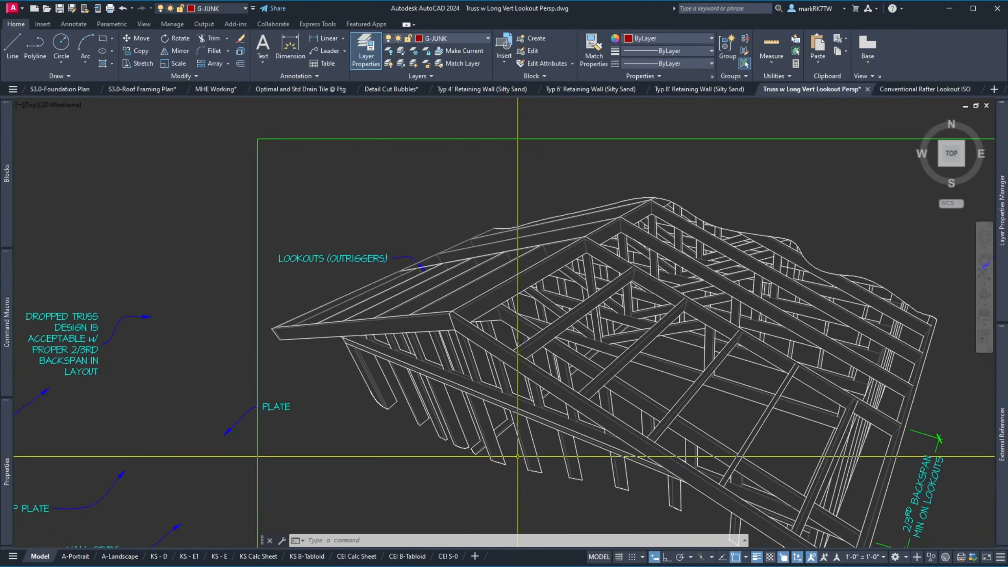
pyautogui.scroll(4, 447, 415)
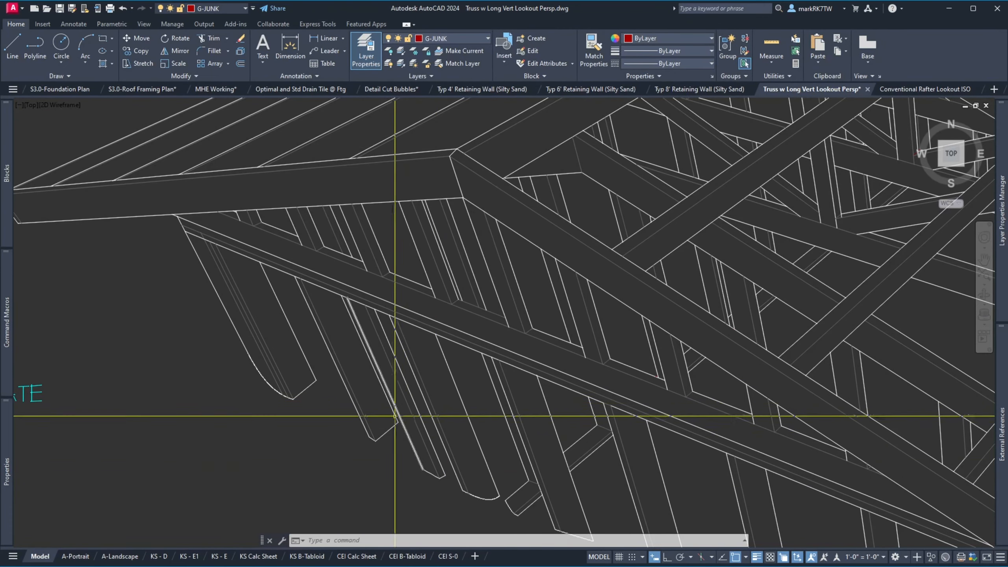
pyautogui.moveTo(406, 383)
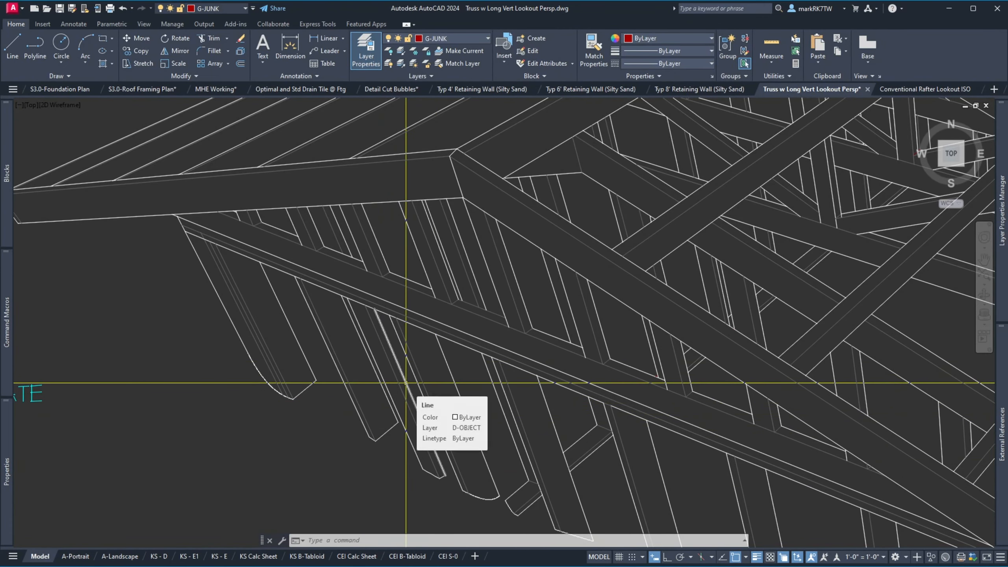
pyautogui.scroll(5, 177, 303)
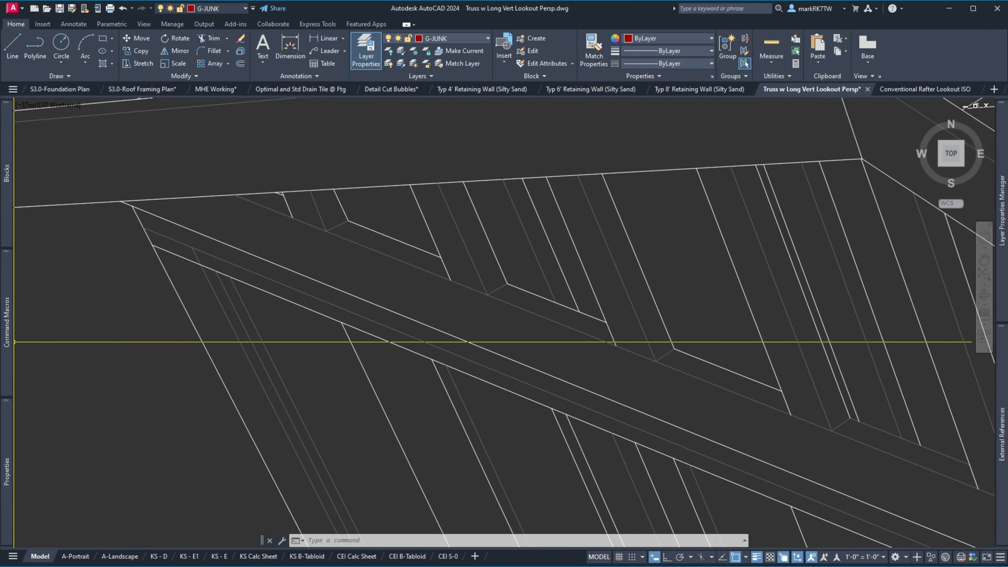
pyautogui.scroll(-8, 192, 186)
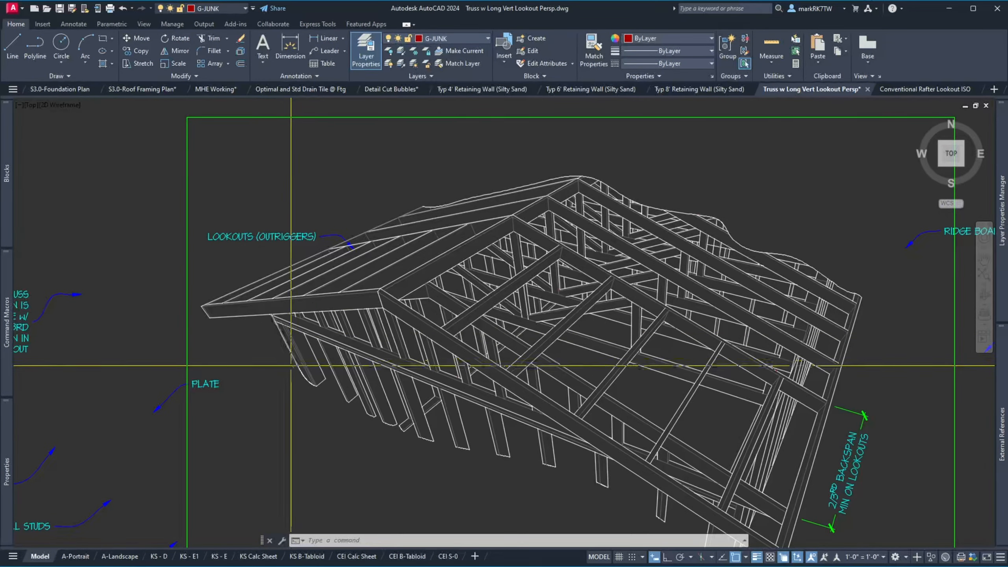
pyautogui.write('z')
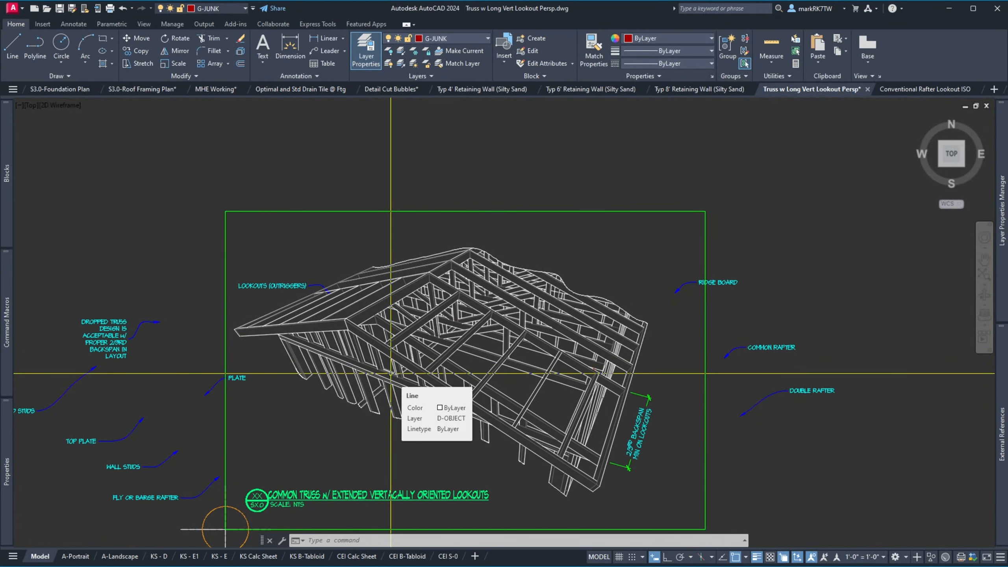
pyautogui.press('Return')
pyautogui.write('E')
pyautogui.press('Return')
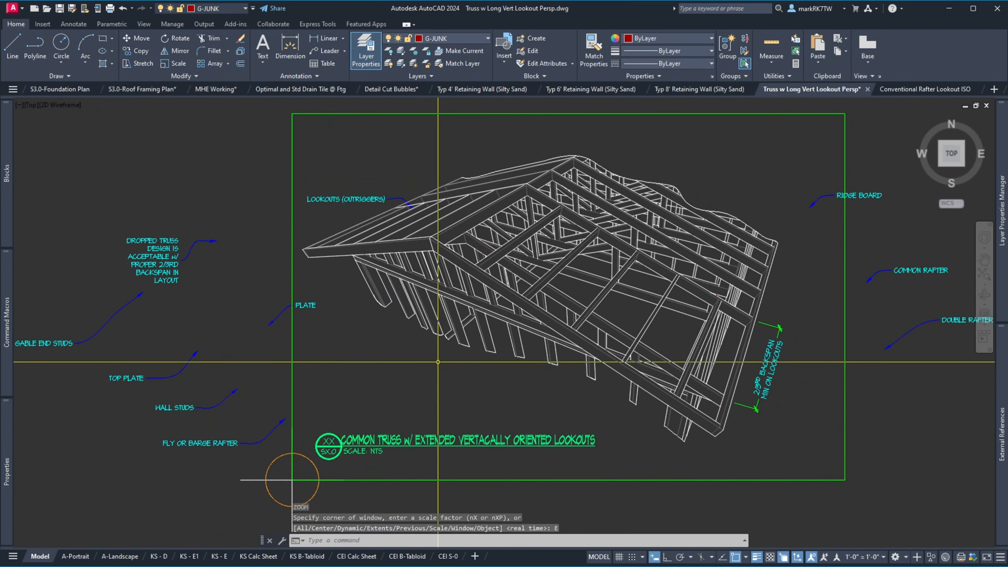